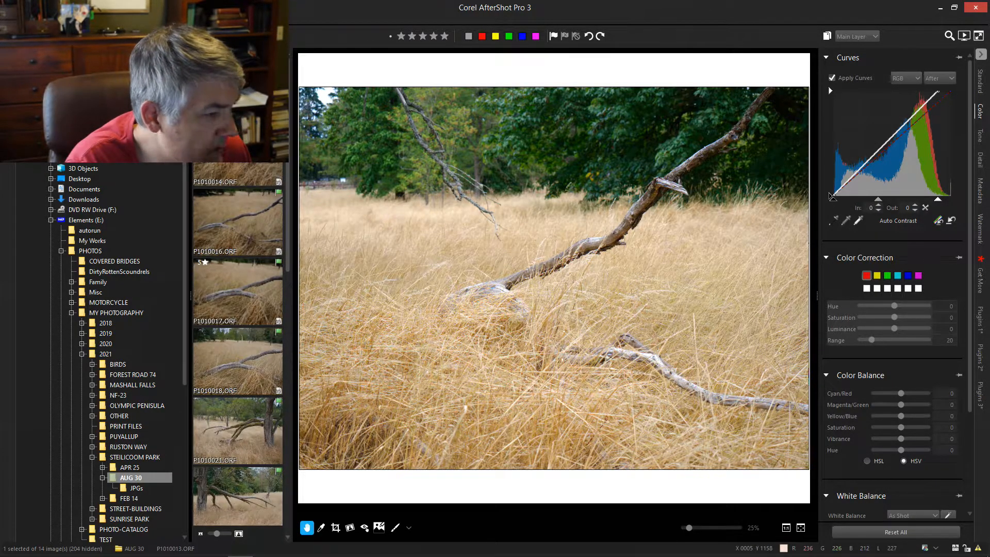
- Compare the fallen-branch photos in the AUG 30 folder and select P1010018.ORF for editing
{"action": "key", "text": "Right"}
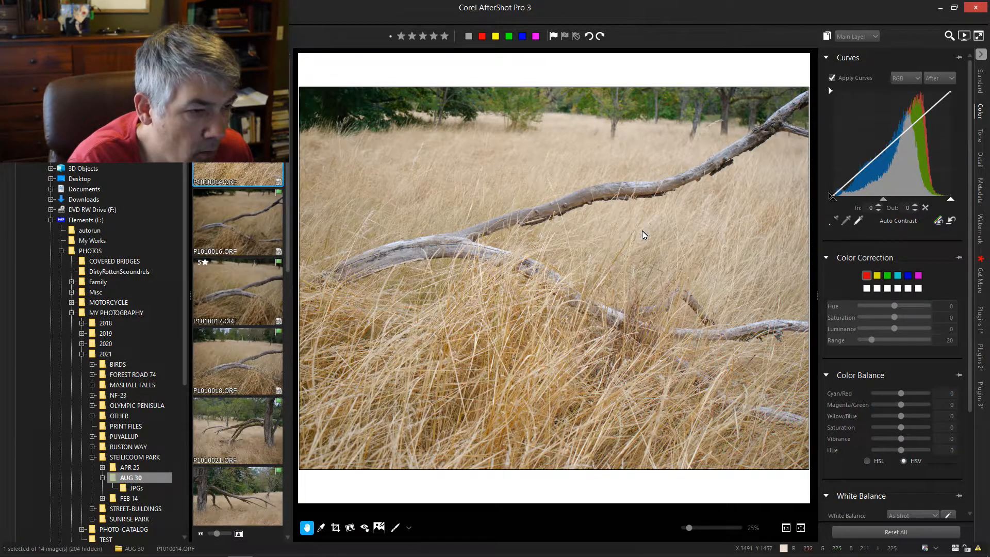
{"action": "left_click", "coordinate": [238, 217]}
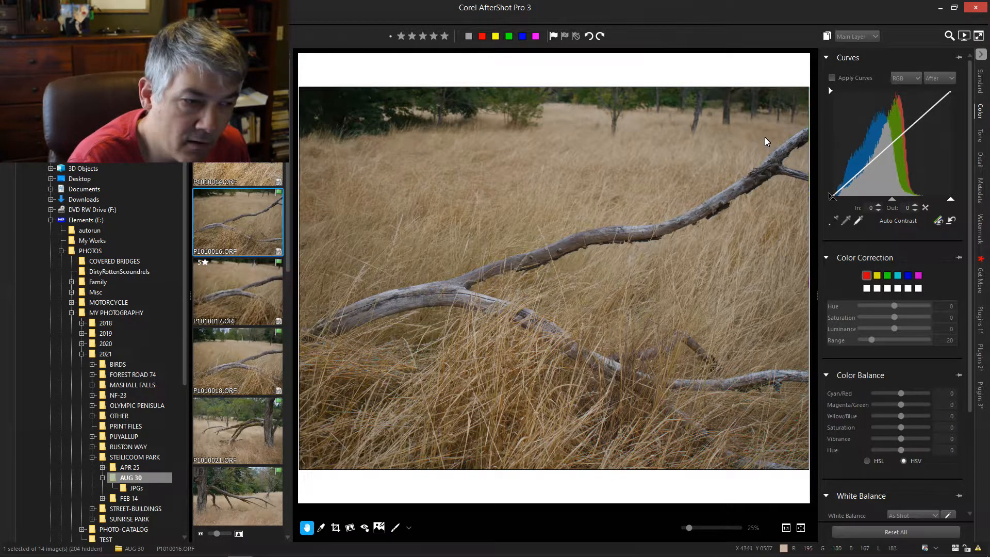
{"action": "left_click", "coordinate": [241, 285]}
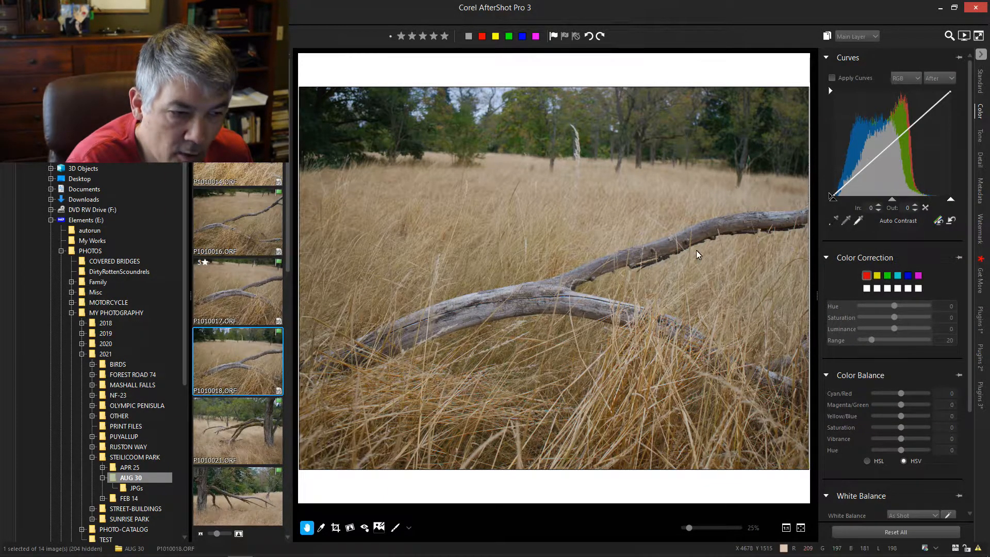
{"action": "left_click", "coordinate": [240, 315]}
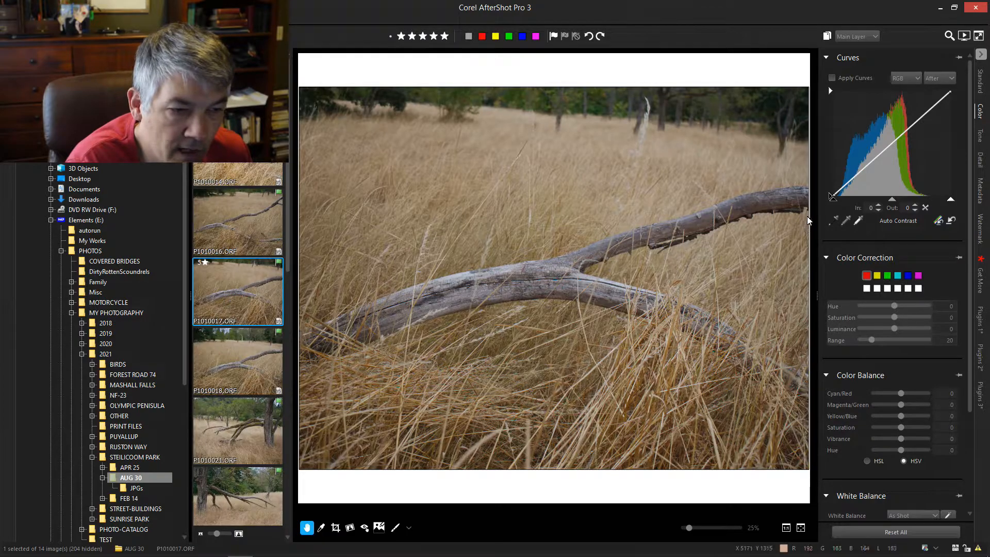
{"action": "left_click", "coordinate": [255, 368]}
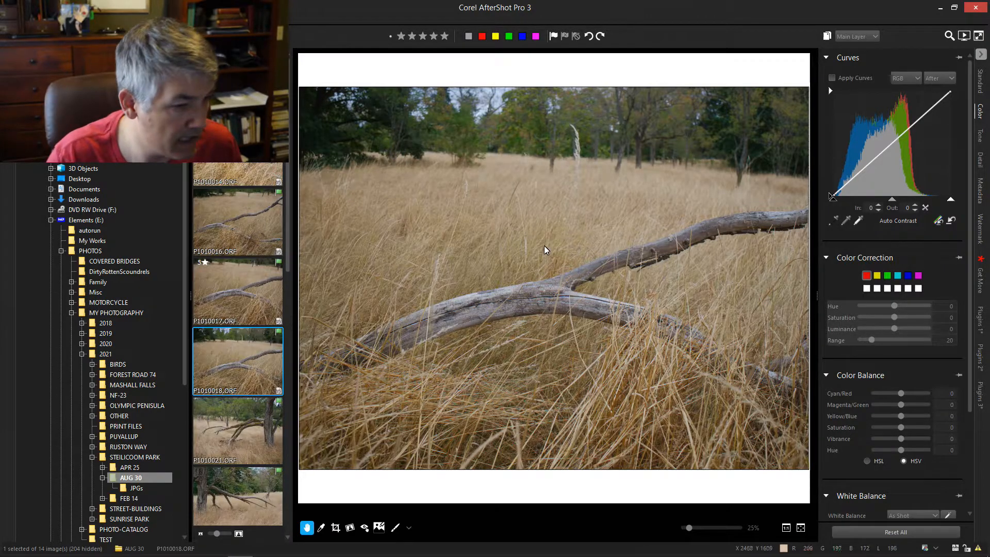
- Crop the photo to the 16:9 HDTV ratio at full width, positioning the frame low to exclude nearly all of the tree line
{"action": "left_click", "coordinate": [336, 527]}
{"action": "left_click", "coordinate": [88, 180]}
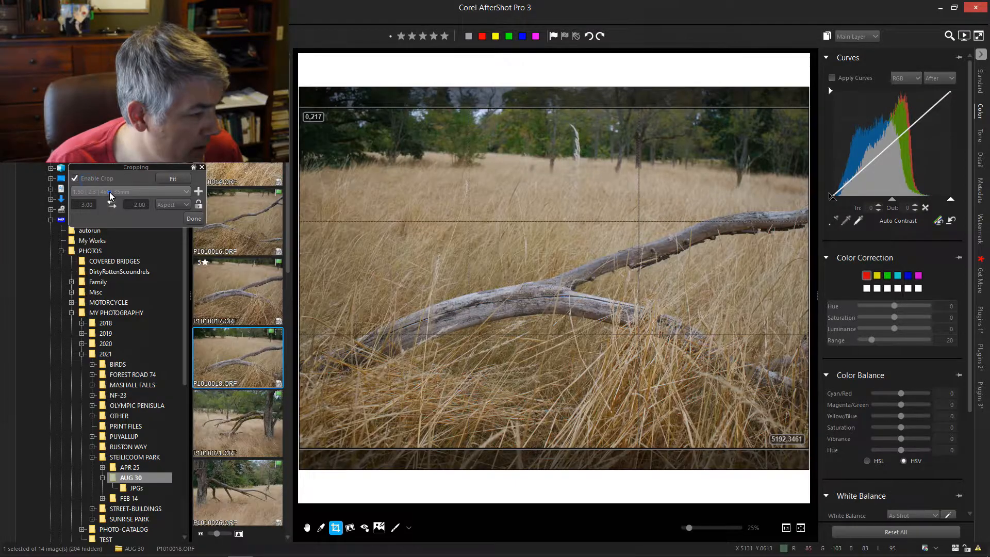
{"action": "left_click", "coordinate": [109, 192]}
{"action": "left_click", "coordinate": [108, 281]}
{"action": "left_click_drag", "start_coordinate": [521, 230], "coordinate": [508, 312]}
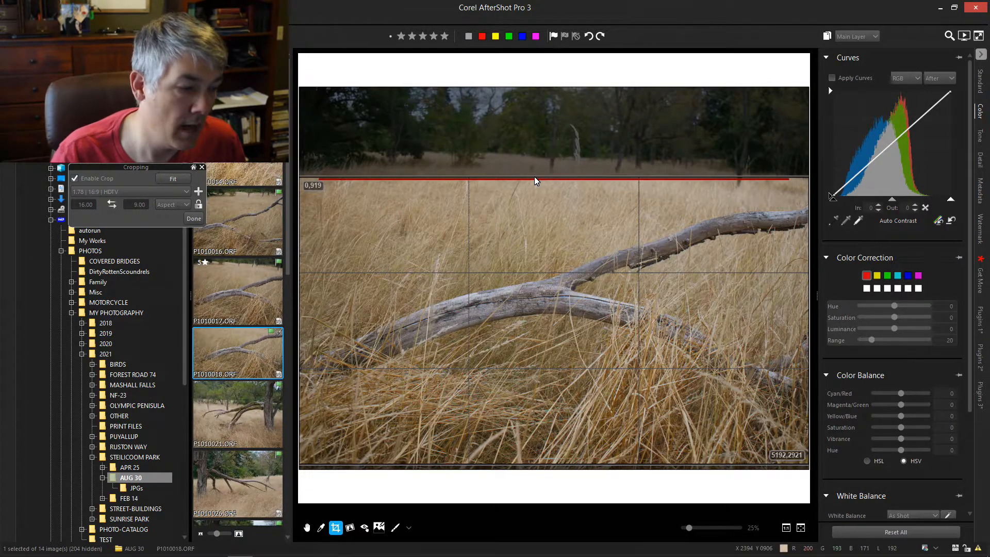
{"action": "left_click_drag", "start_coordinate": [515, 248], "coordinate": [539, 201]}
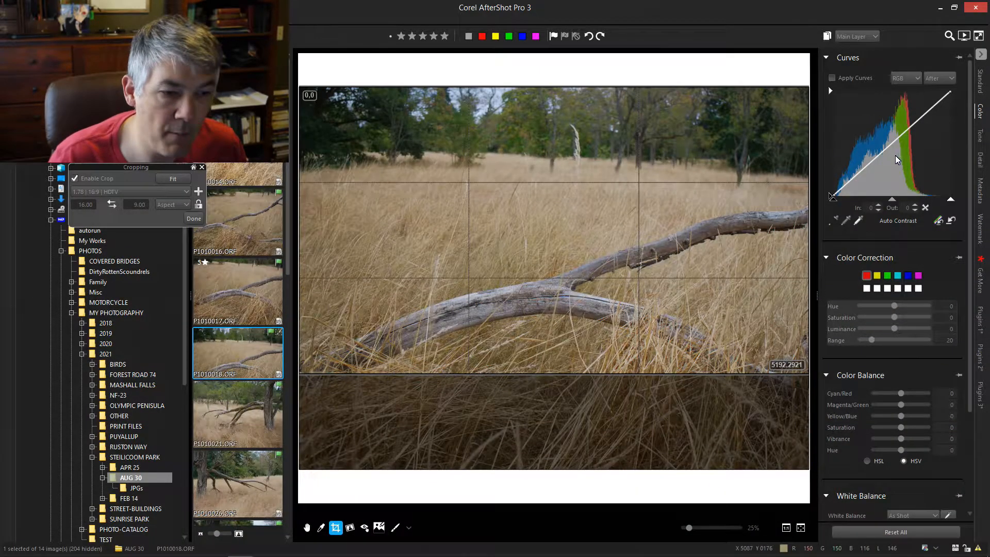
{"action": "left_click_drag", "start_coordinate": [563, 184], "coordinate": [567, 276]}
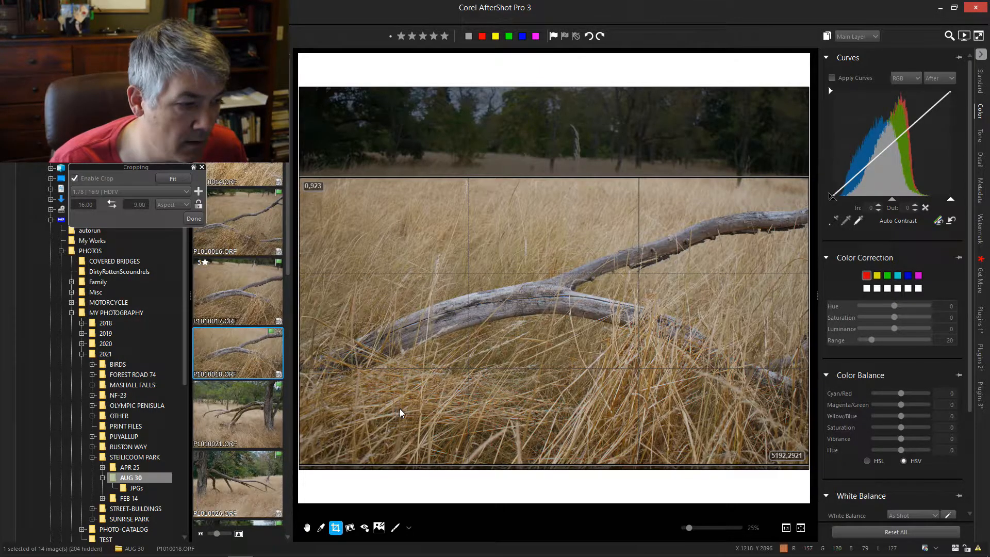
{"action": "left_click_drag", "start_coordinate": [576, 345], "coordinate": [576, 343]}
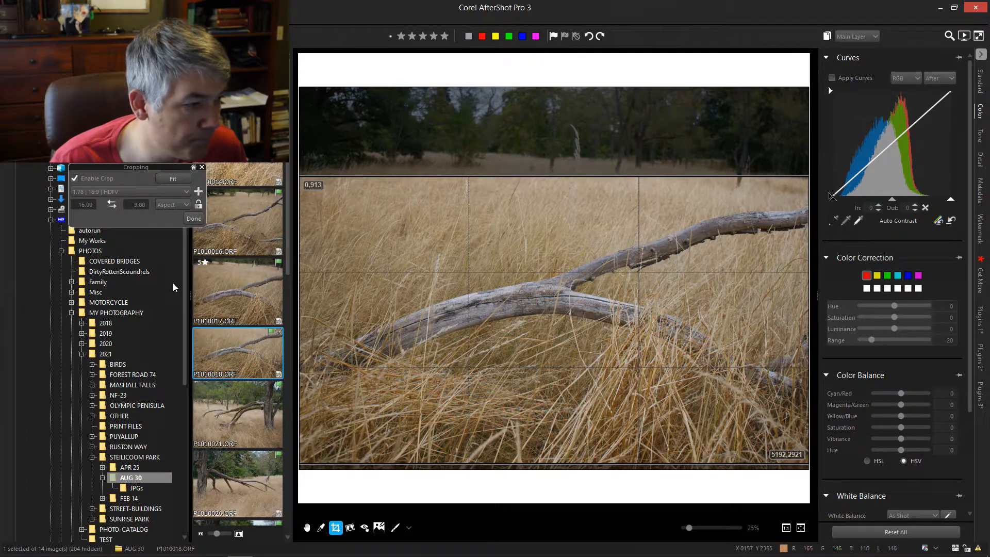
{"action": "left_click", "coordinate": [193, 218]}
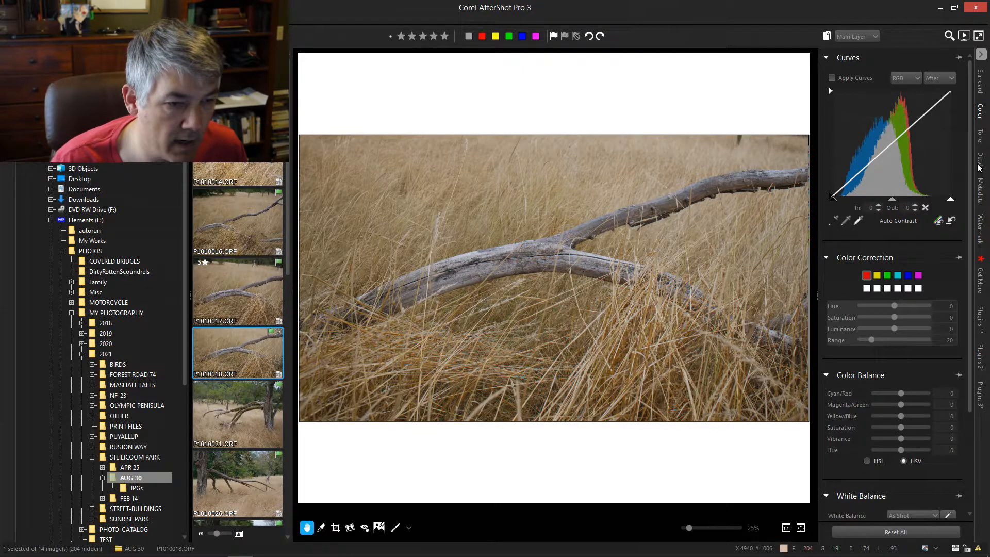
- Set the exposure to 0.98 and lift the RGB curve with a point at input 172, output 190
{"action": "left_click", "coordinate": [980, 82]}
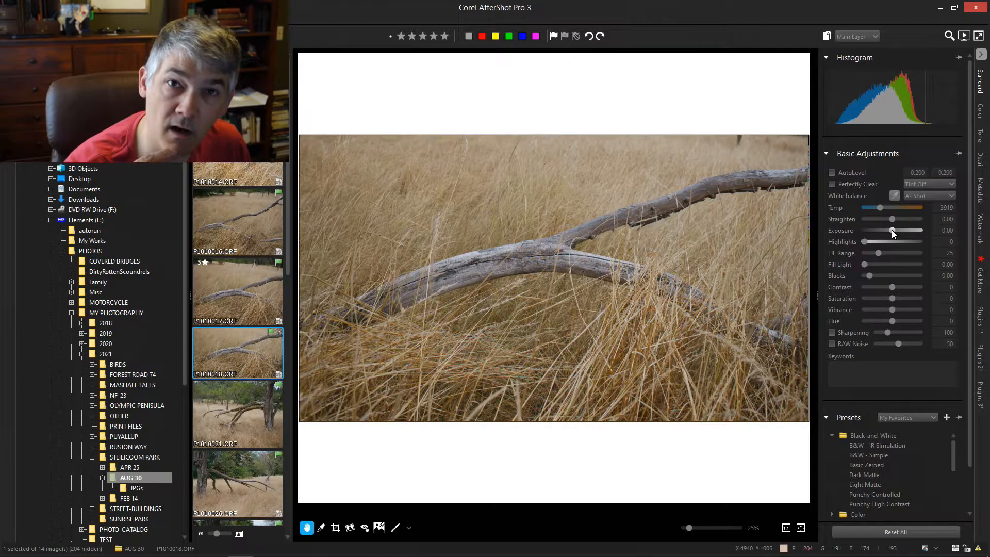
{"action": "left_click_drag", "start_coordinate": [891, 230], "coordinate": [900, 235]}
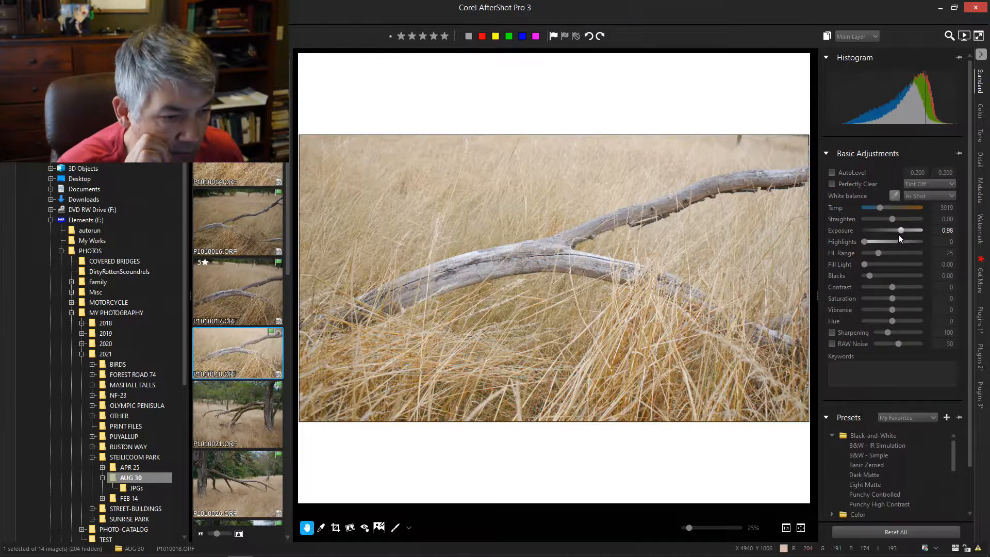
{"action": "left_click", "coordinate": [981, 113]}
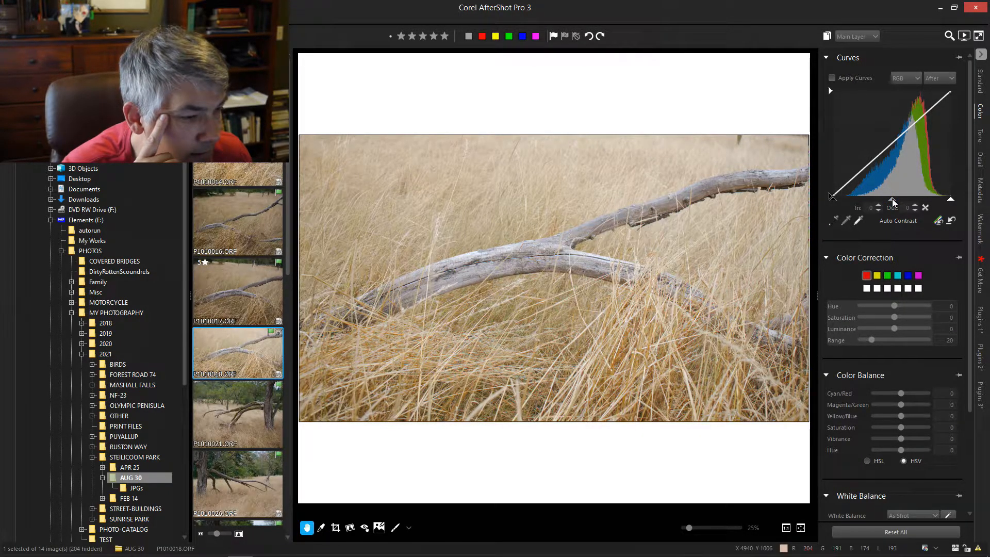
{"action": "left_click", "coordinate": [888, 147]}
{"action": "left_click", "coordinate": [917, 122]}
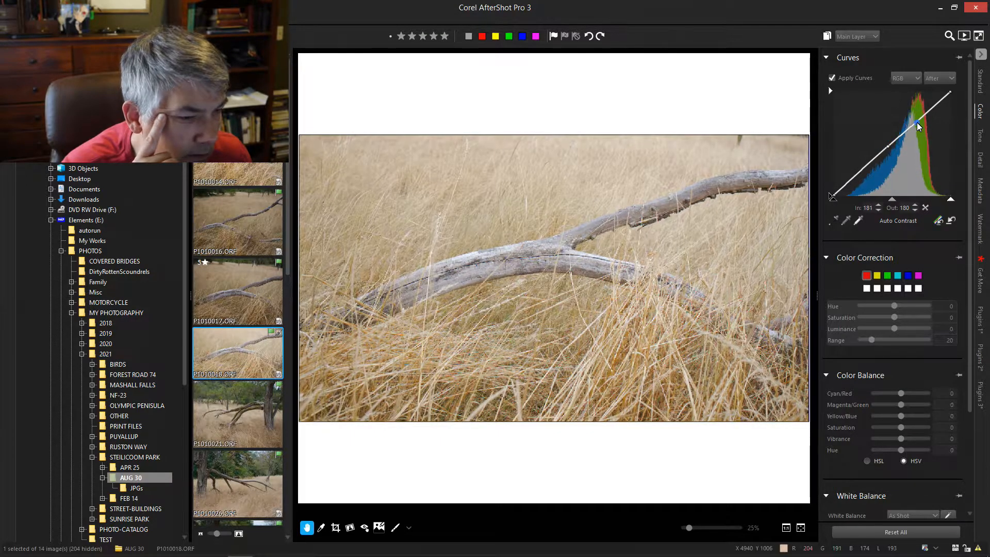
{"action": "left_click_drag", "start_coordinate": [916, 122], "coordinate": [913, 119]}
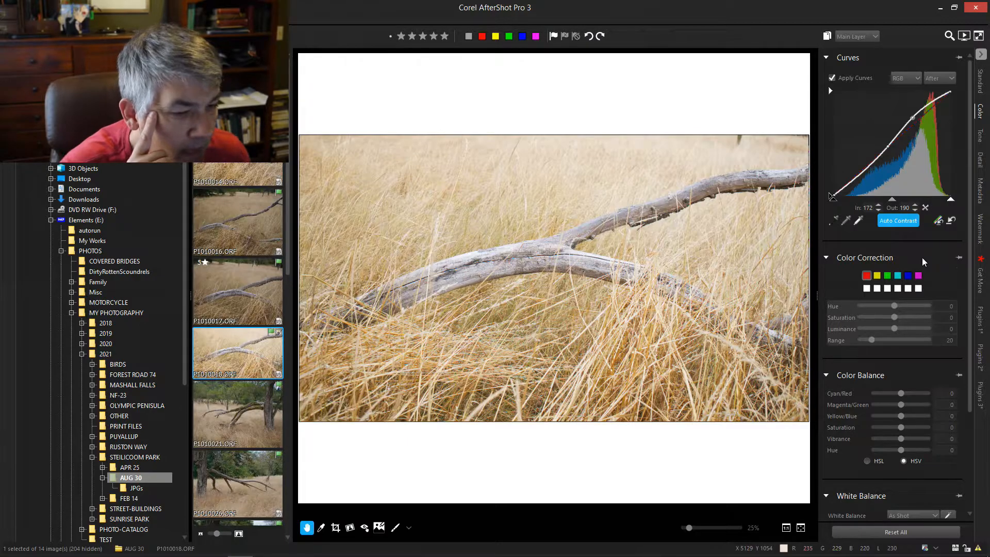
- Shift the midtone marker of the Curves slightly toward the shadow end to deepen the midtones, and check the branch up close
{"action": "left_click", "coordinate": [980, 323]}
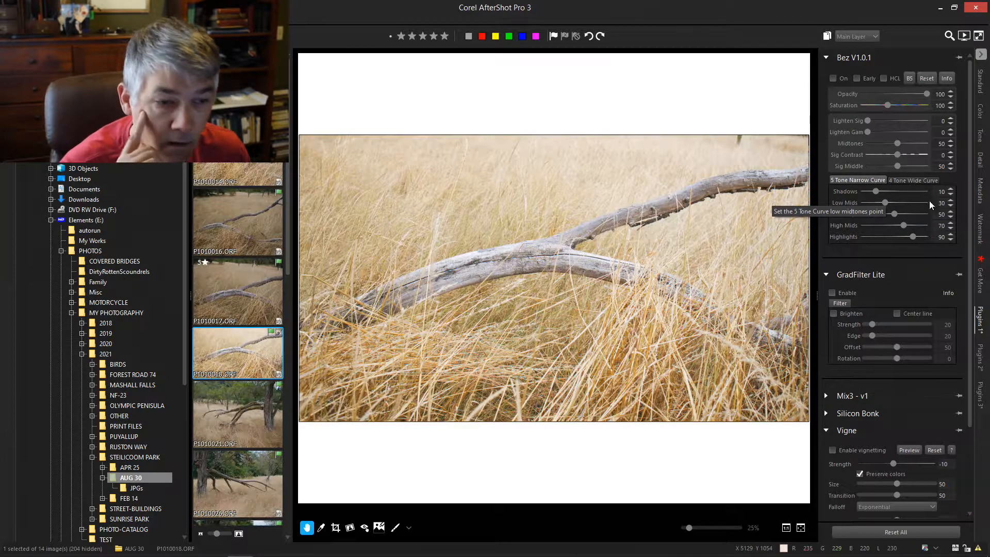
{"action": "left_click", "coordinate": [980, 111]}
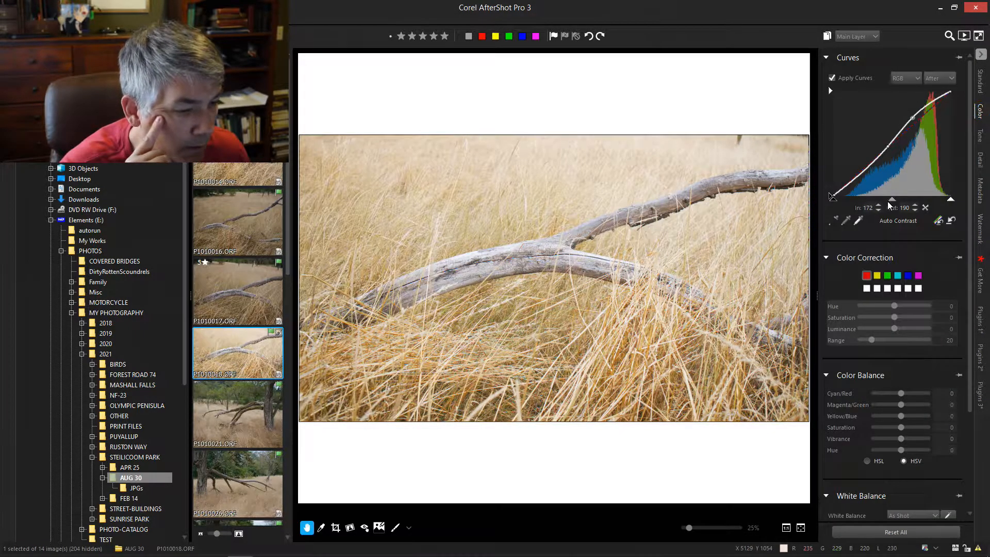
{"action": "left_click_drag", "start_coordinate": [894, 204], "coordinate": [887, 204]}
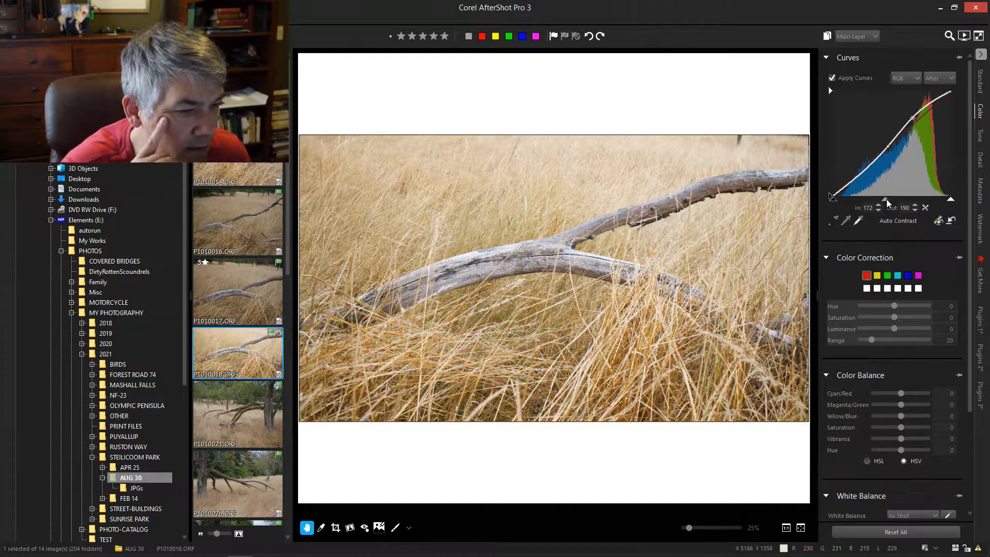
{"action": "left_click_drag", "start_coordinate": [886, 200], "coordinate": [885, 202]}
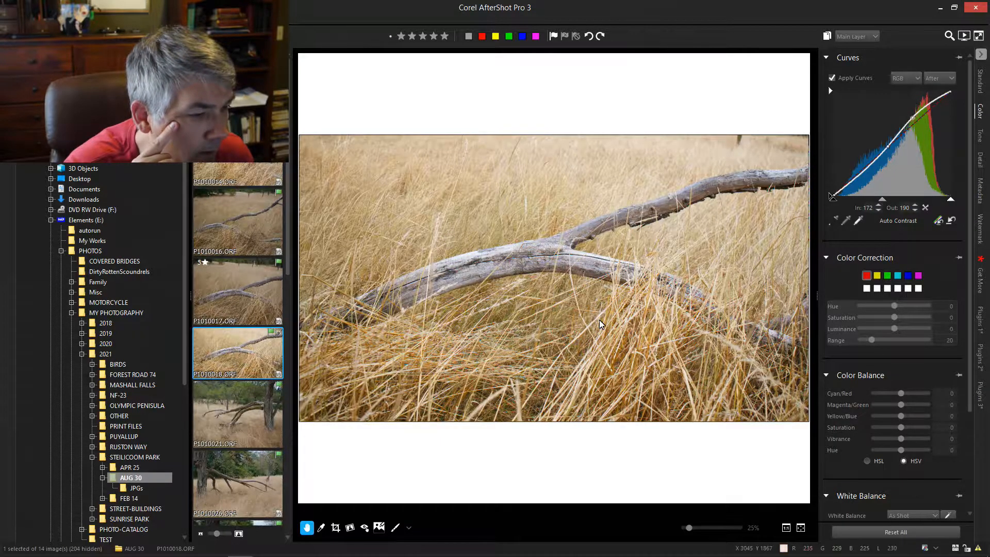
{"action": "scroll", "coordinate": [504, 270], "scroll_direction": "up", "scroll_amount": 3}
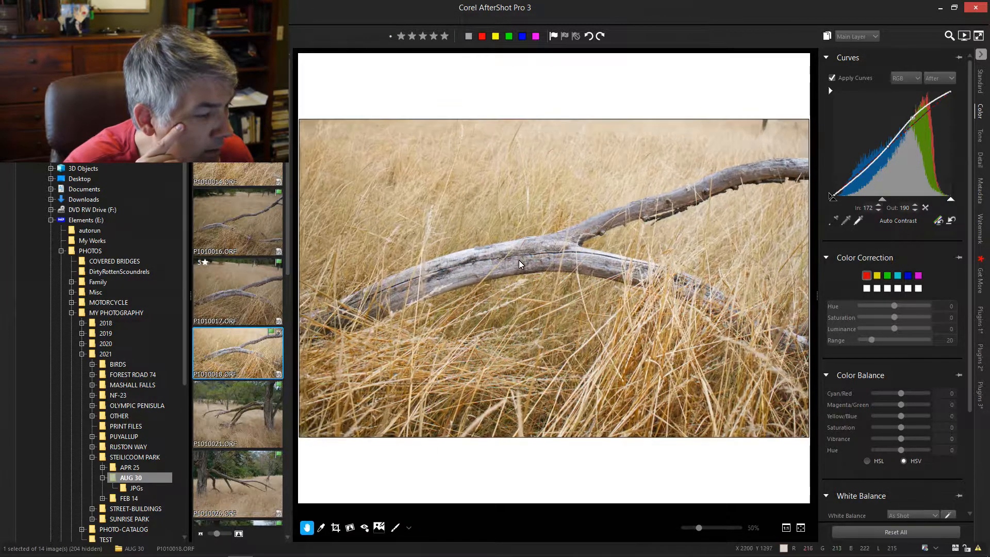
{"action": "scroll", "coordinate": [546, 255], "scroll_direction": "up", "scroll_amount": 3}
{"action": "scroll", "coordinate": [577, 274], "scroll_direction": "down", "scroll_amount": 5}
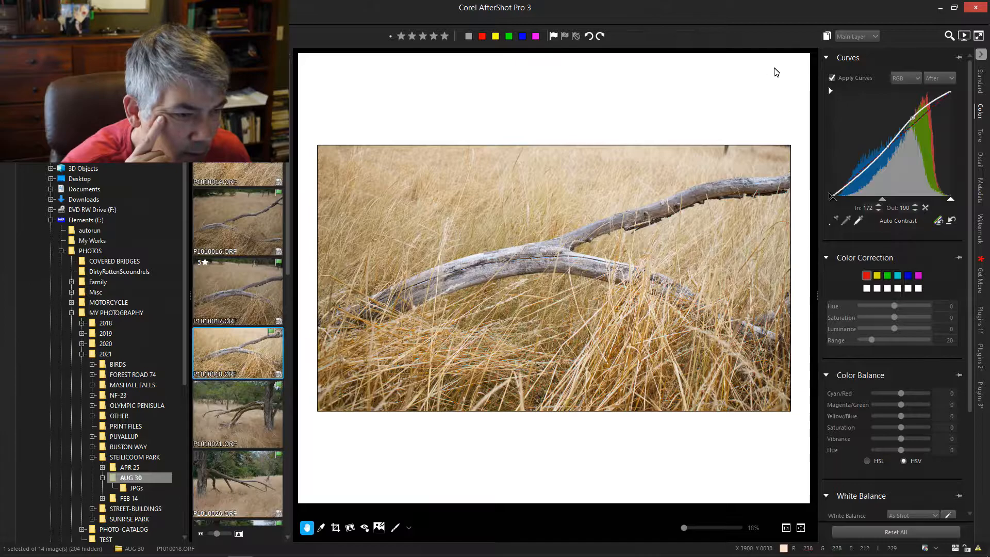
- Open the layer manager and add a new adjustment layer with a brush region
{"action": "left_click", "coordinate": [826, 36]}
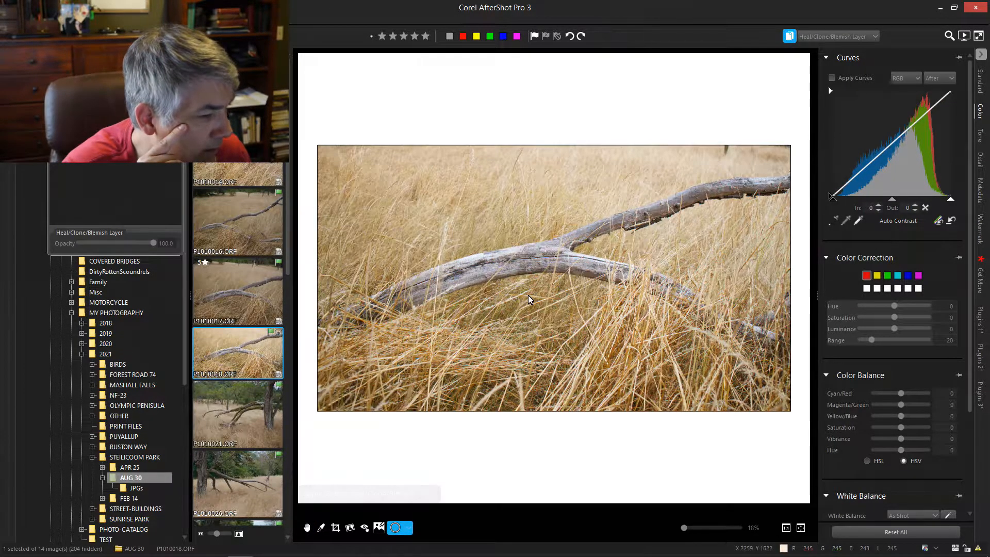
{"action": "left_click", "coordinate": [534, 266]}
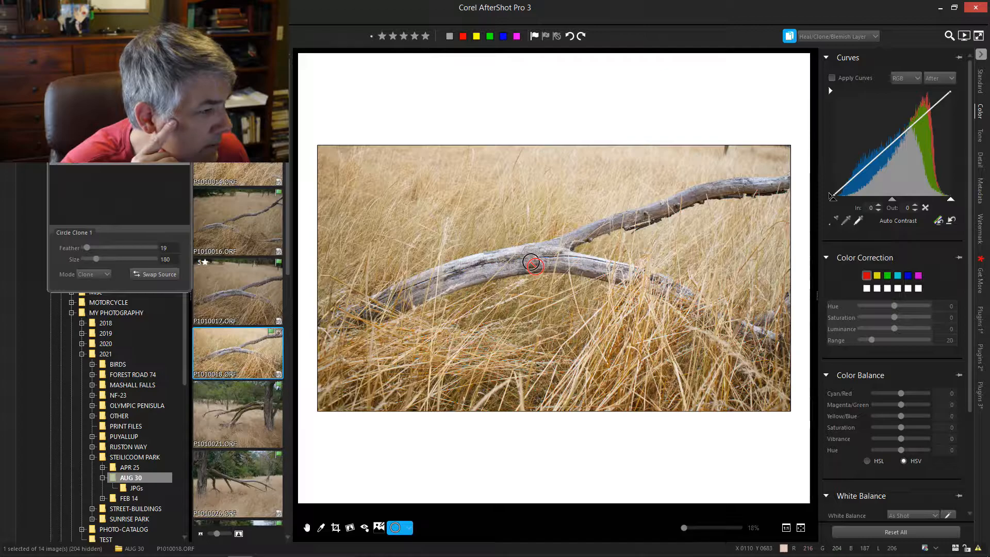
{"action": "key", "text": "Delete"}
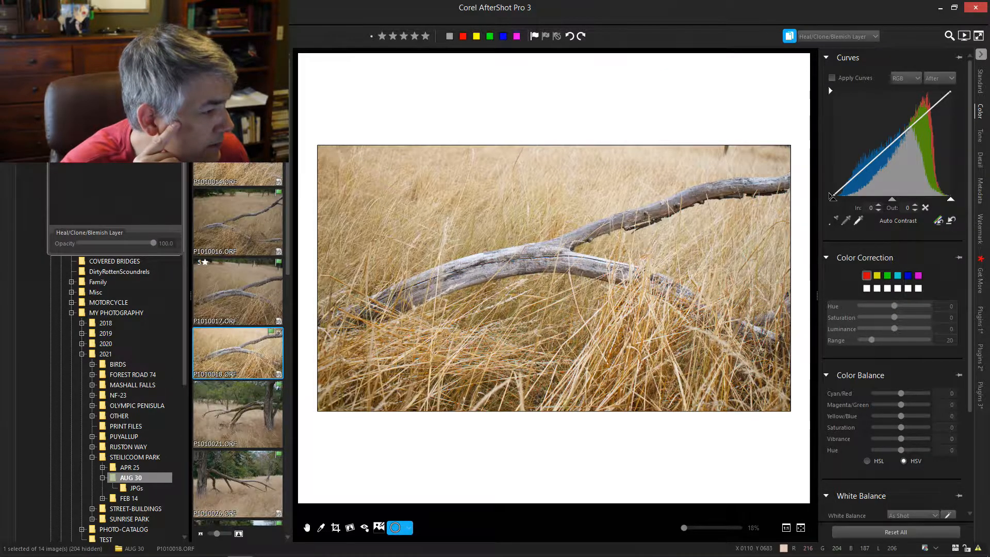
{"action": "left_click", "coordinate": [72, 126]}
{"action": "left_click", "coordinate": [118, 116]}
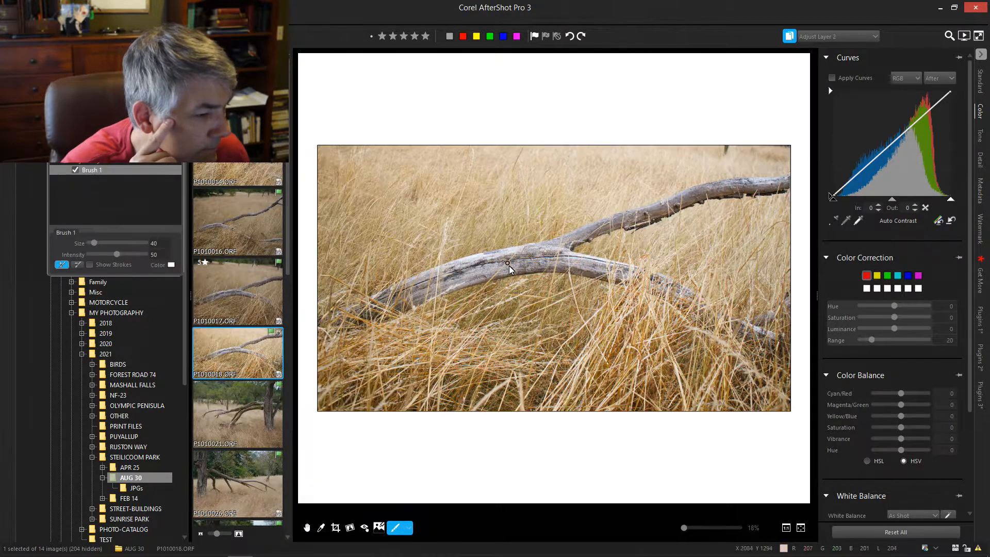
- Paint the brush mask over the whole fallen branch at intensity 19, using size 250 and then 202 for the upper fork, checking coverage with strokes shown
{"action": "left_click_drag", "start_coordinate": [513, 265], "coordinate": [517, 262]}
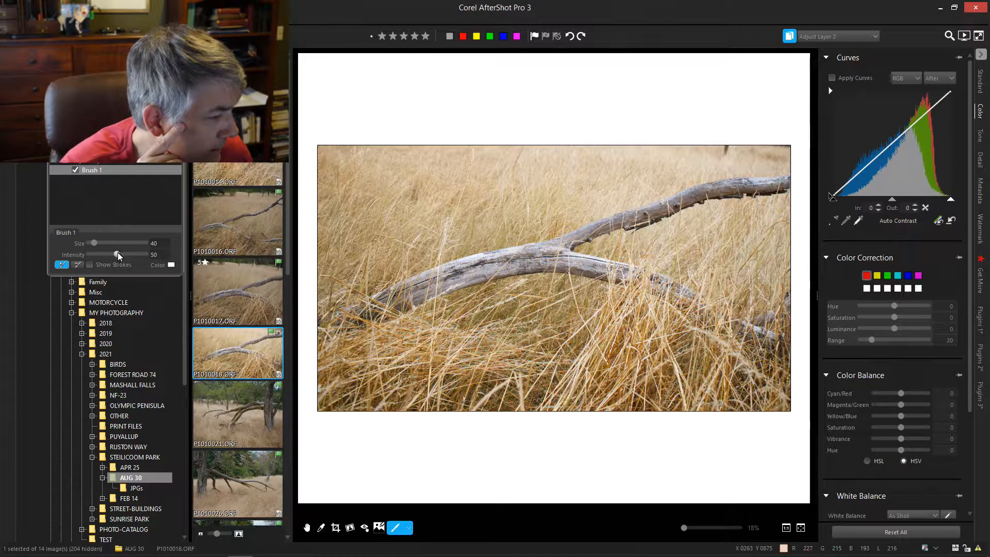
{"action": "left_click_drag", "start_coordinate": [118, 255], "coordinate": [100, 255]}
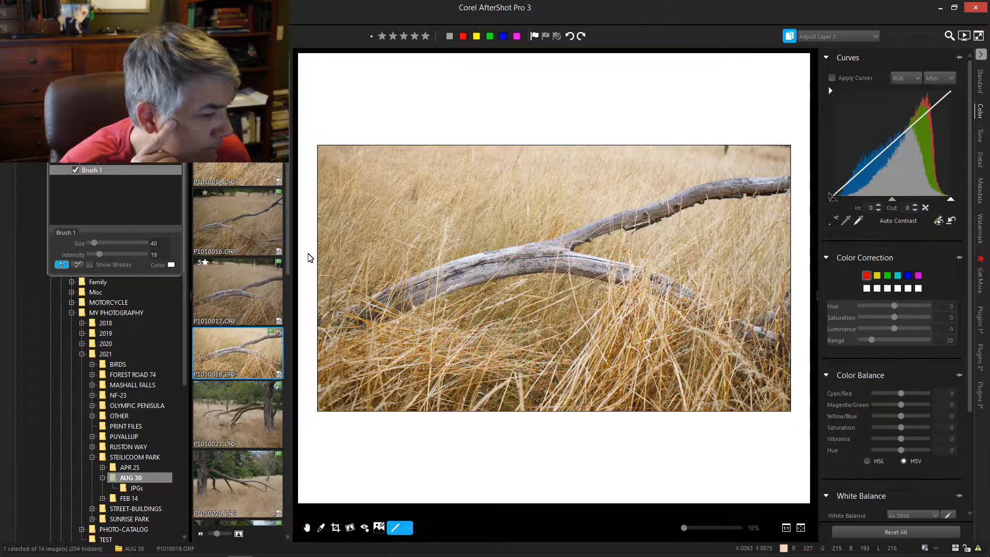
{"action": "left_click", "coordinate": [385, 300]}
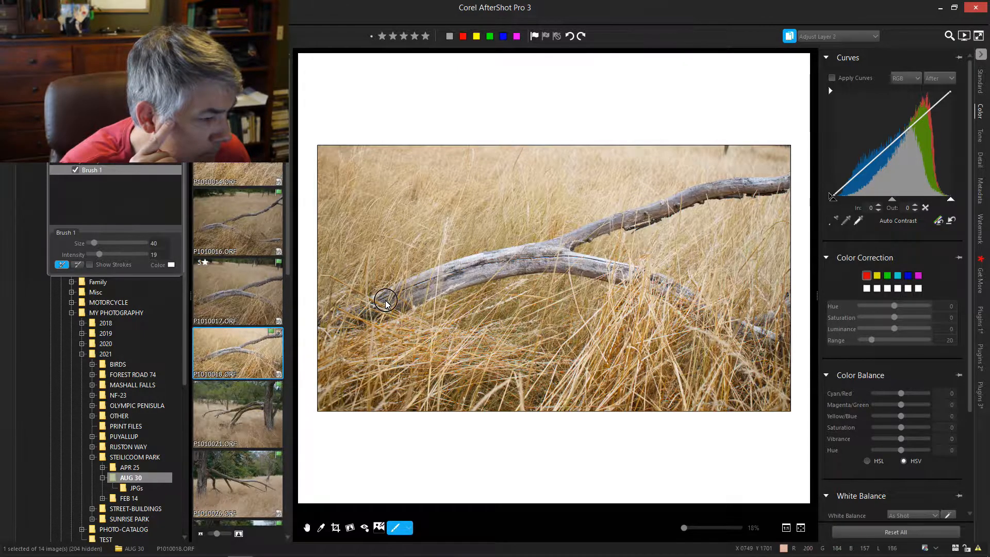
{"action": "mouse_move", "coordinate": [411, 291]}
{"action": "left_mouse_down"}
{"action": "mouse_move", "coordinate": [498, 262]}
{"action": "mouse_move", "coordinate": [547, 260]}
{"action": "mouse_move", "coordinate": [484, 268]}
{"action": "mouse_move", "coordinate": [549, 263]}
{"action": "mouse_move", "coordinate": [529, 255]}
{"action": "mouse_move", "coordinate": [614, 272]}
{"action": "mouse_move", "coordinate": [538, 258]}
{"action": "left_mouse_up"}
{"action": "left_click", "coordinate": [88, 267]}
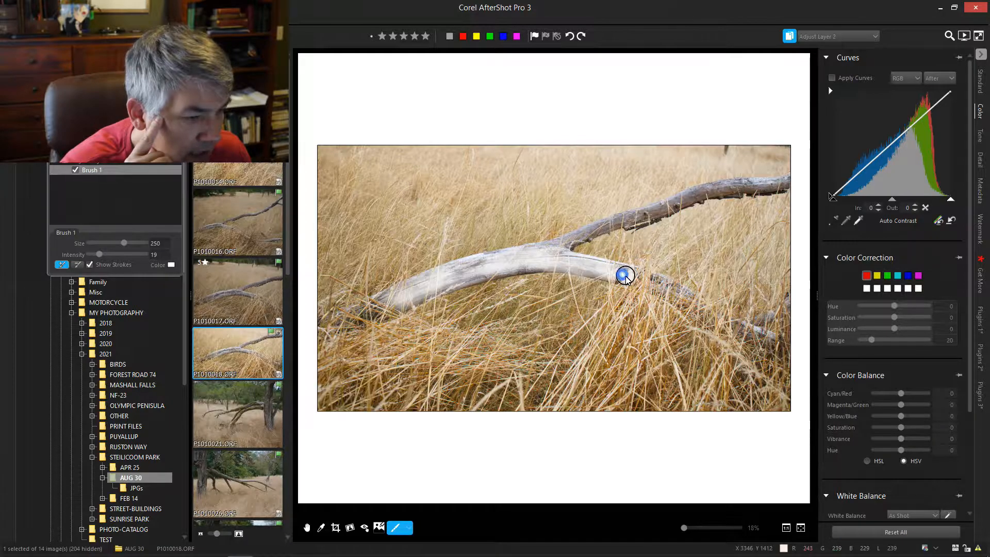
{"action": "left_click_drag", "start_coordinate": [677, 290], "coordinate": [687, 298]}
{"action": "mouse_move", "coordinate": [557, 246]}
{"action": "left_mouse_down"}
{"action": "mouse_move", "coordinate": [610, 222]}
{"action": "mouse_move", "coordinate": [497, 254]}
{"action": "mouse_move", "coordinate": [451, 276]}
{"action": "mouse_move", "coordinate": [483, 274]}
{"action": "mouse_move", "coordinate": [439, 290]}
{"action": "mouse_move", "coordinate": [464, 272]}
{"action": "mouse_move", "coordinate": [418, 277]}
{"action": "mouse_move", "coordinate": [440, 283]}
{"action": "mouse_move", "coordinate": [408, 300]}
{"action": "mouse_move", "coordinate": [416, 289]}
{"action": "mouse_move", "coordinate": [391, 296]}
{"action": "mouse_move", "coordinate": [405, 305]}
{"action": "mouse_move", "coordinate": [381, 296]}
{"action": "left_mouse_up"}
{"action": "mouse_move", "coordinate": [617, 237]}
{"action": "left_mouse_down"}
{"action": "mouse_move", "coordinate": [612, 224]}
{"action": "mouse_move", "coordinate": [625, 214]}
{"action": "mouse_move", "coordinate": [620, 221]}
{"action": "mouse_move", "coordinate": [778, 181]}
{"action": "mouse_move", "coordinate": [707, 200]}
{"action": "left_mouse_up"}
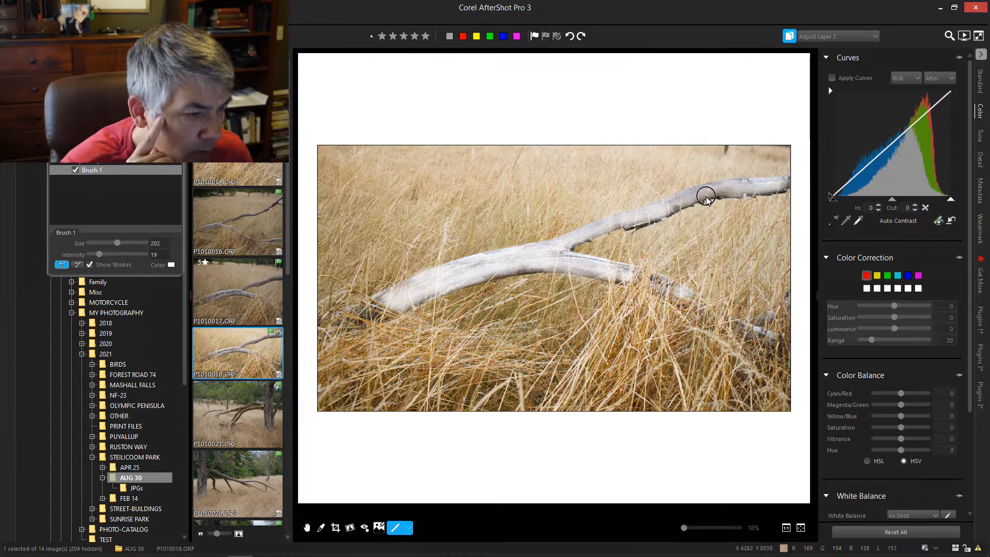
{"action": "left_click", "coordinate": [90, 265]}
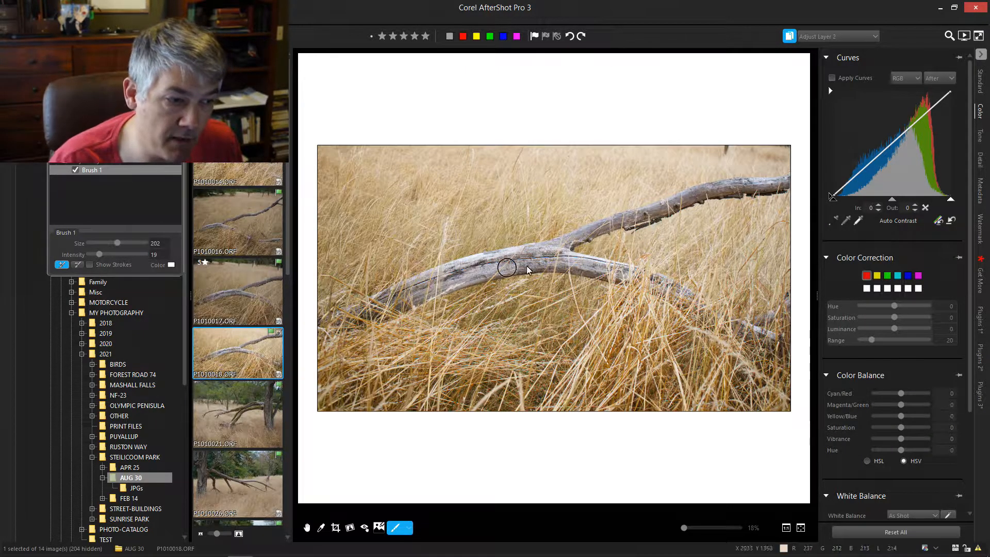
- Sharpen the brushed branch with Wavelet Sharpen, enabling Wavelet 1 in Clarity Mode with amount 62, and inspect the bark detail up close
{"action": "left_click", "coordinate": [980, 353]}
{"action": "left_click", "coordinate": [831, 210]}
{"action": "left_click", "coordinate": [872, 242]}
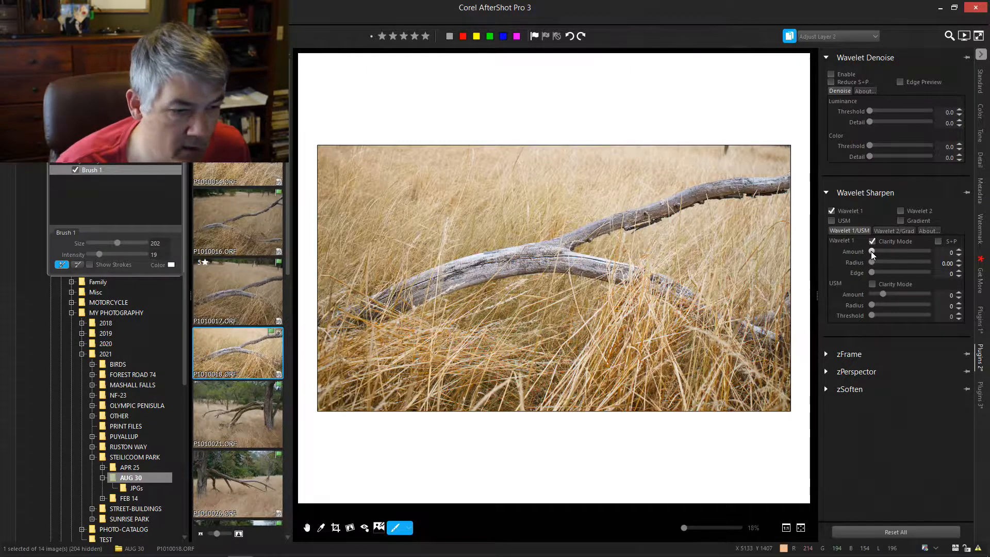
{"action": "left_click_drag", "start_coordinate": [872, 251], "coordinate": [895, 256]}
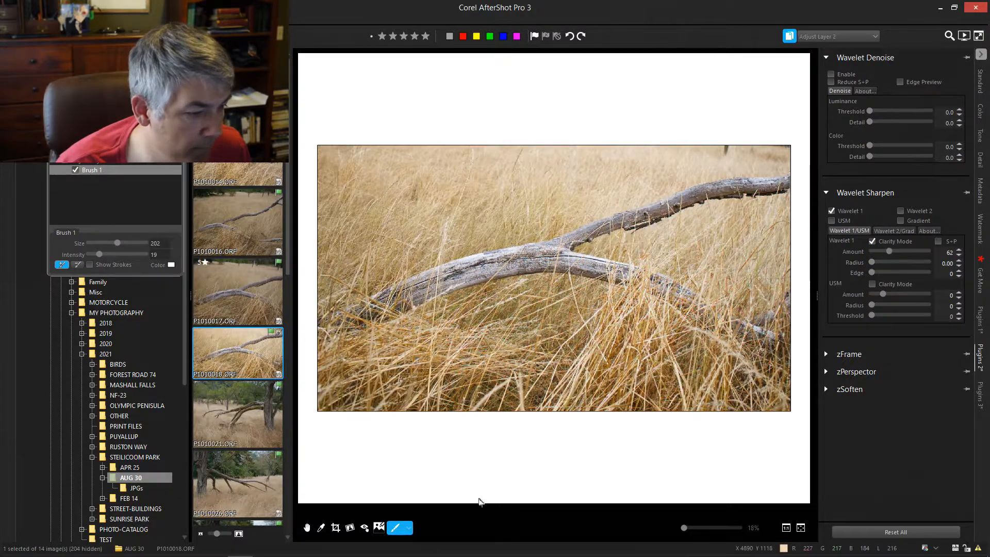
{"action": "left_click", "coordinate": [306, 528]}
{"action": "scroll", "coordinate": [515, 277], "scroll_direction": "up", "scroll_amount": 8}
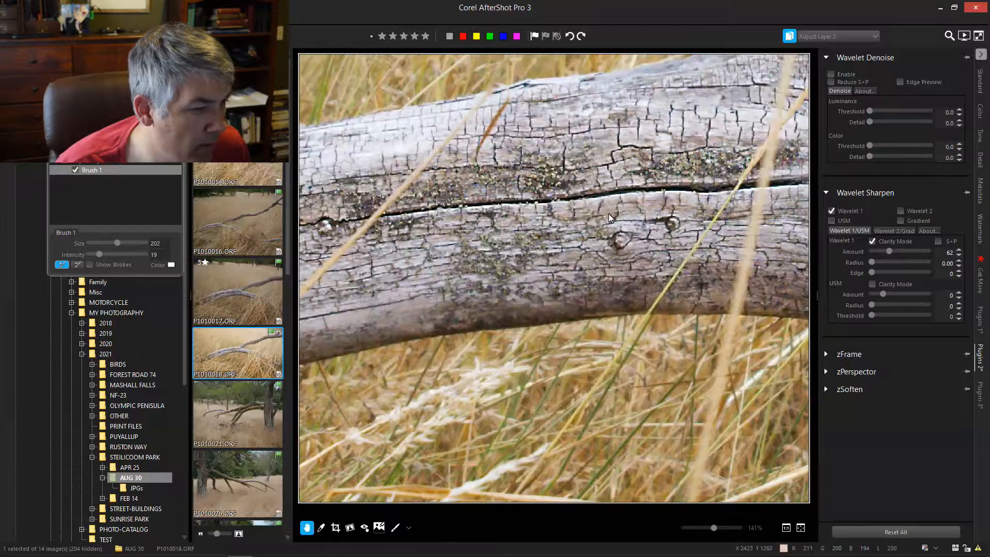
- Raise the Wavelet 1 sharpening amount to 84 and inspect the bark detail on the upper fork and the main branch
{"action": "left_click_drag", "start_coordinate": [890, 252], "coordinate": [896, 252]}
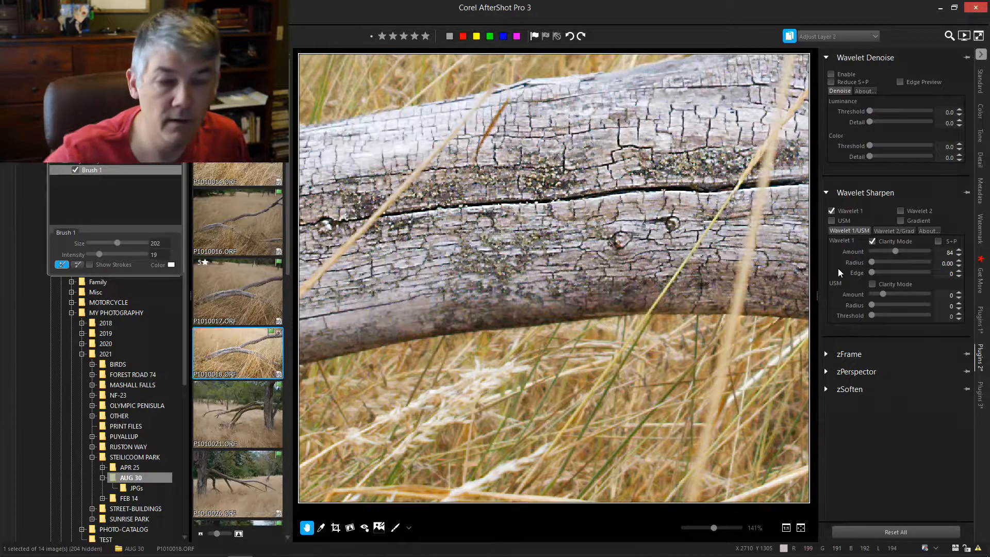
{"action": "scroll", "coordinate": [561, 257], "scroll_direction": "down", "scroll_amount": 10}
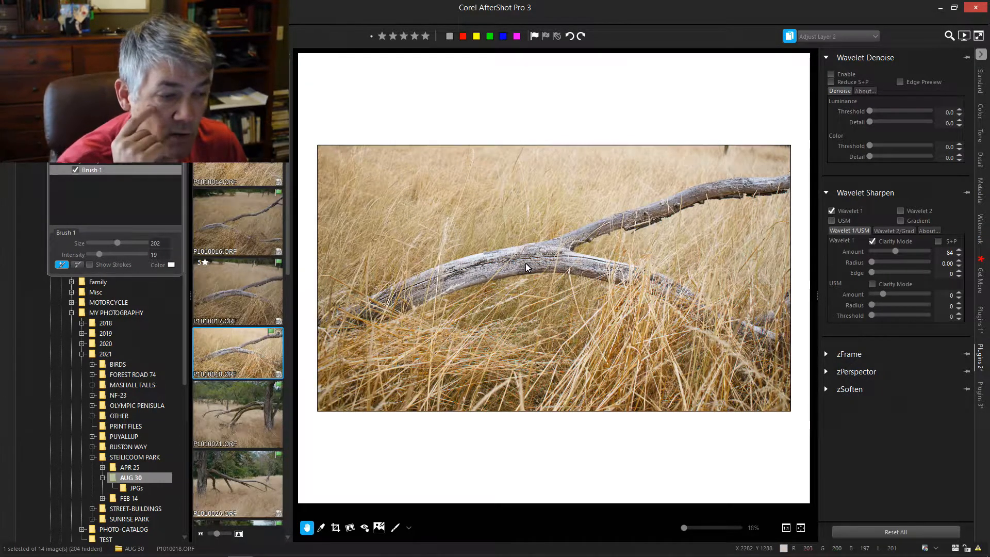
{"action": "left_click", "coordinate": [740, 189]}
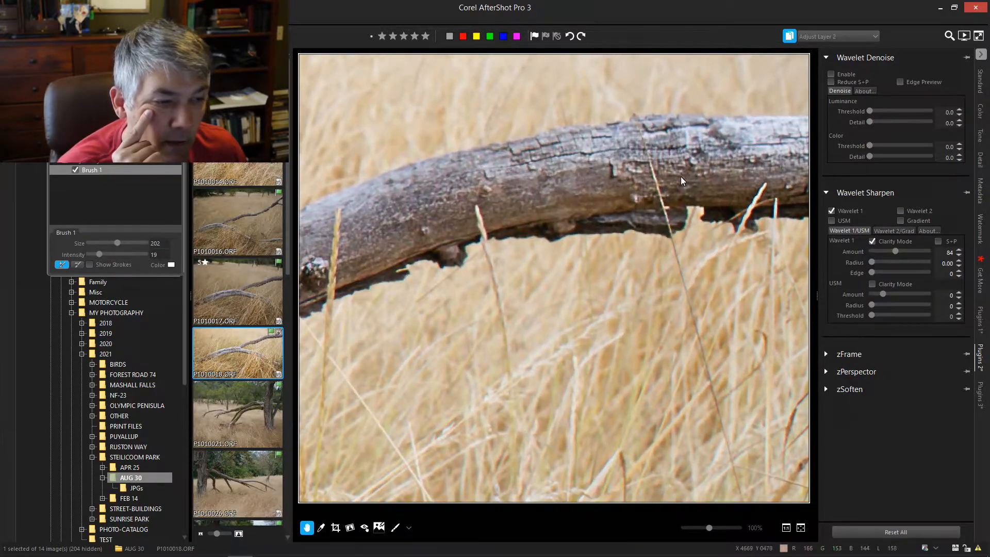
{"action": "left_click", "coordinate": [709, 163]}
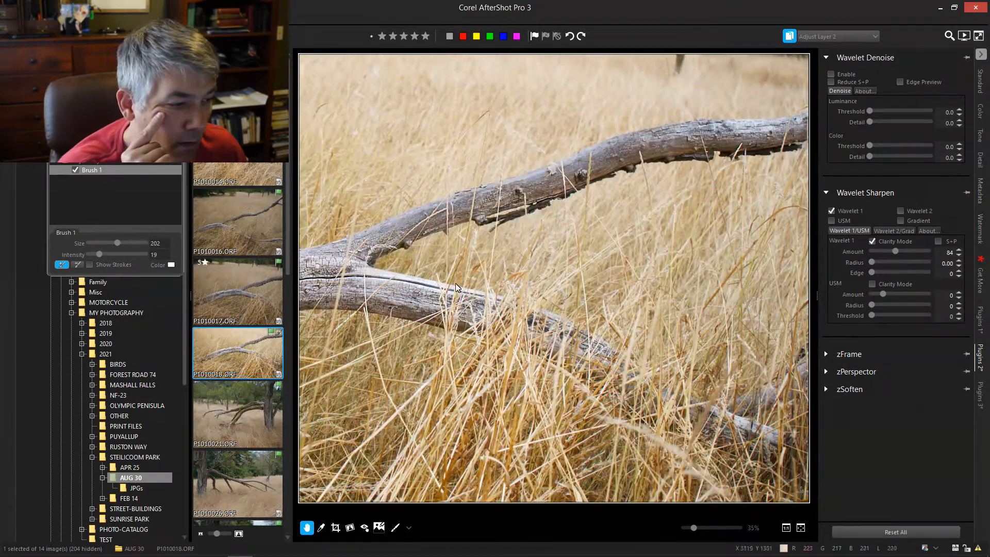
{"action": "left_click", "coordinate": [340, 284]}
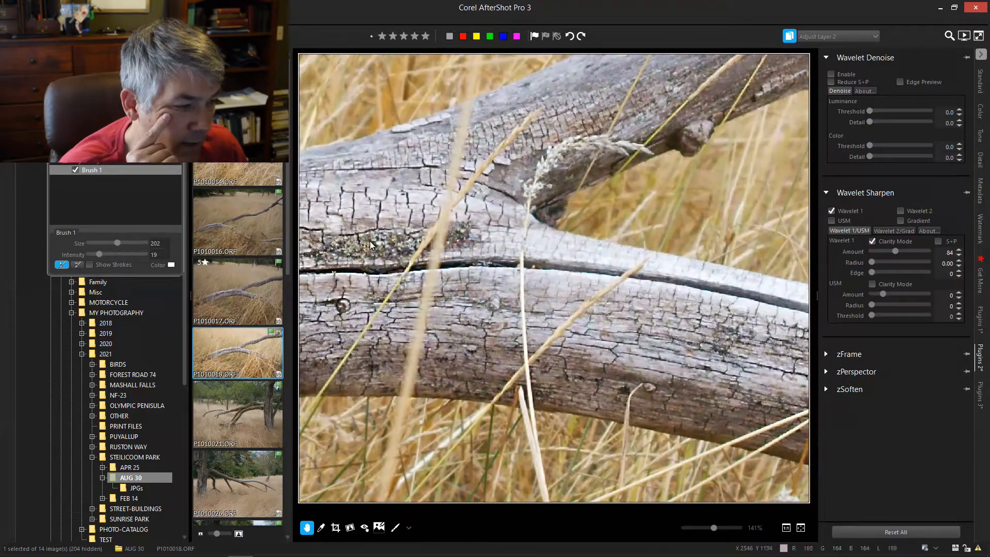
{"action": "left_click", "coordinate": [361, 246]}
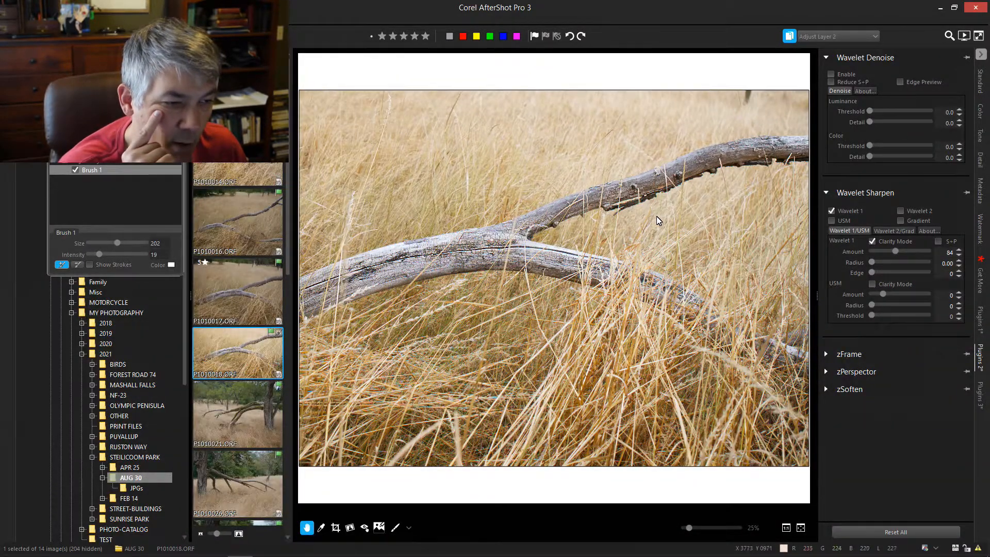
{"action": "scroll", "coordinate": [656, 216], "scroll_direction": "down", "scroll_amount": 1}
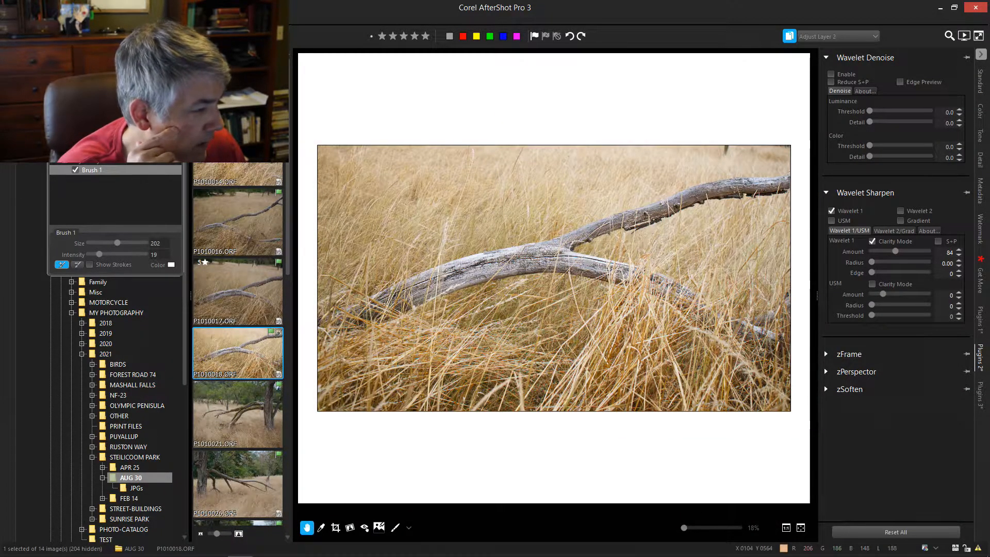
- On the Heal/Clone/Blemish layer, cover the dark post at the photo's upper edge with one circle clone sourced from grass to its left, deleting the surplus clone
{"action": "left_click", "coordinate": [92, 135]}
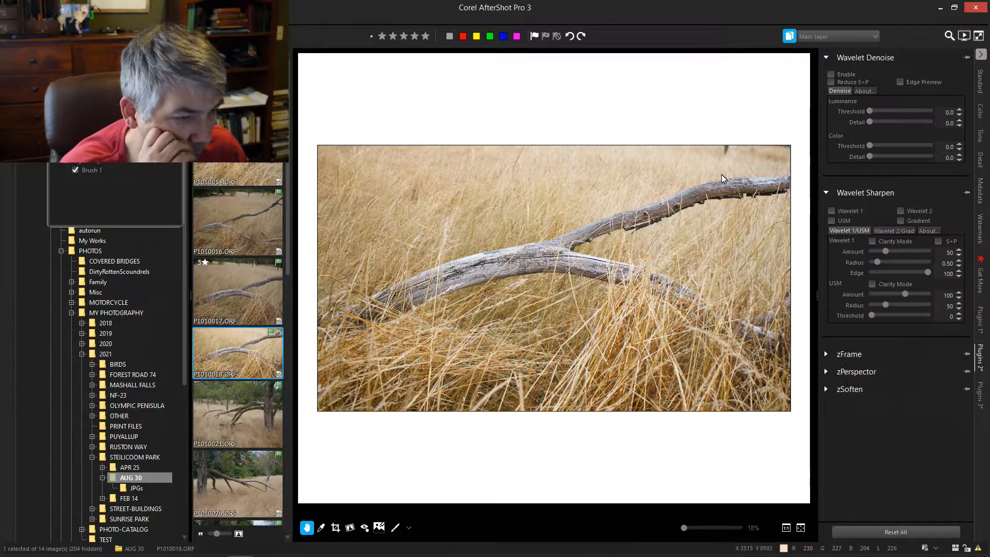
{"action": "left_click", "coordinate": [92, 144]}
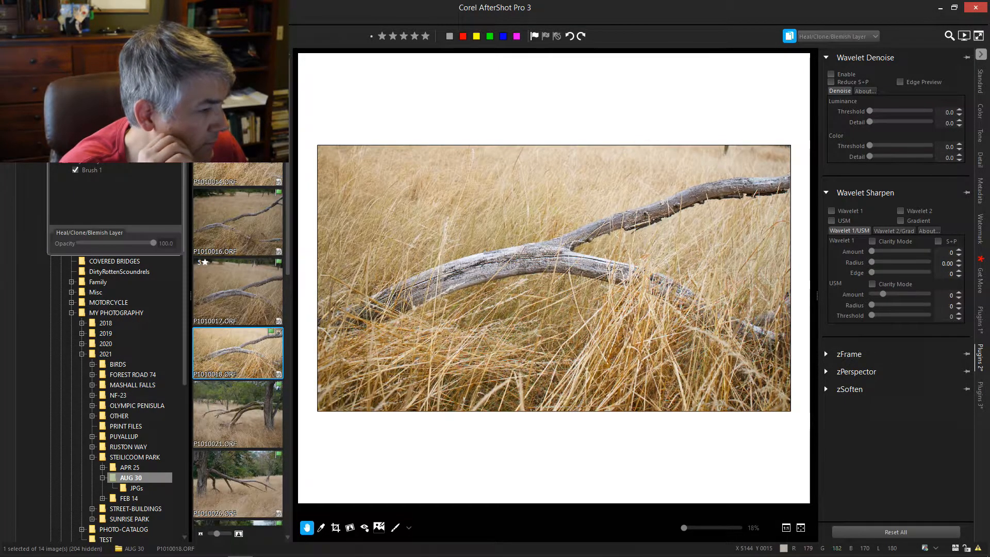
{"action": "left_click", "coordinate": [65, 120]}
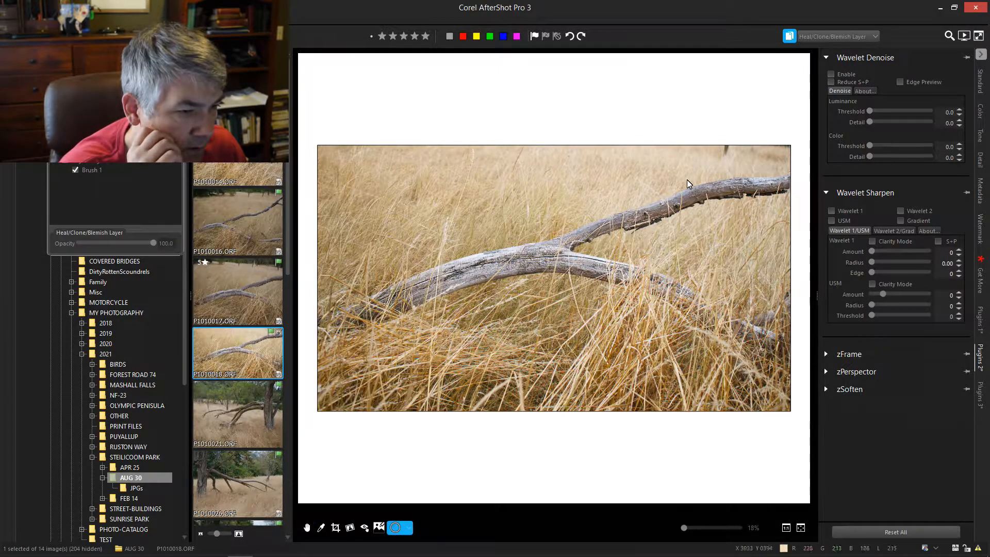
{"action": "left_click", "coordinate": [725, 150]}
{"action": "left_click", "coordinate": [740, 165]}
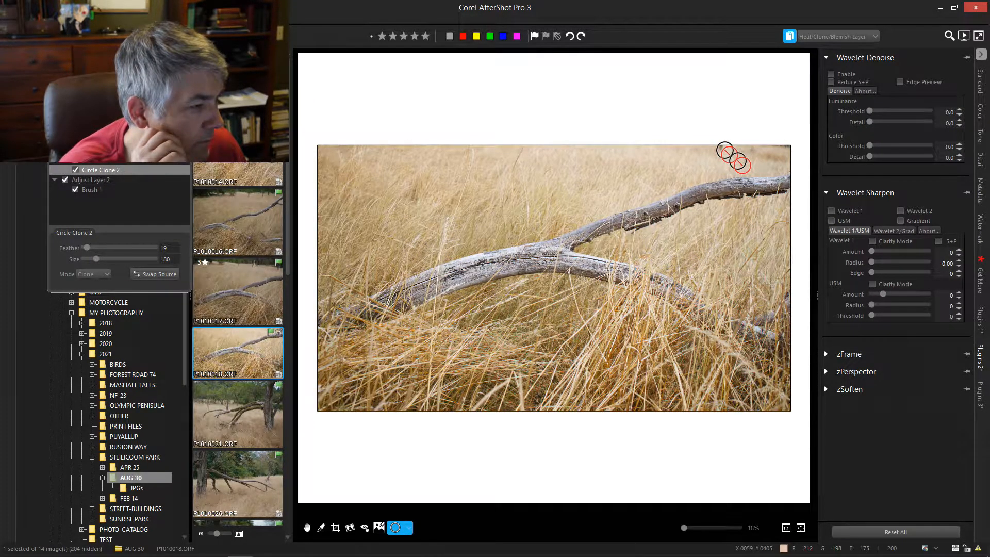
{"action": "key", "text": "Delete"}
{"action": "left_click_drag", "start_coordinate": [731, 160], "coordinate": [700, 158]}
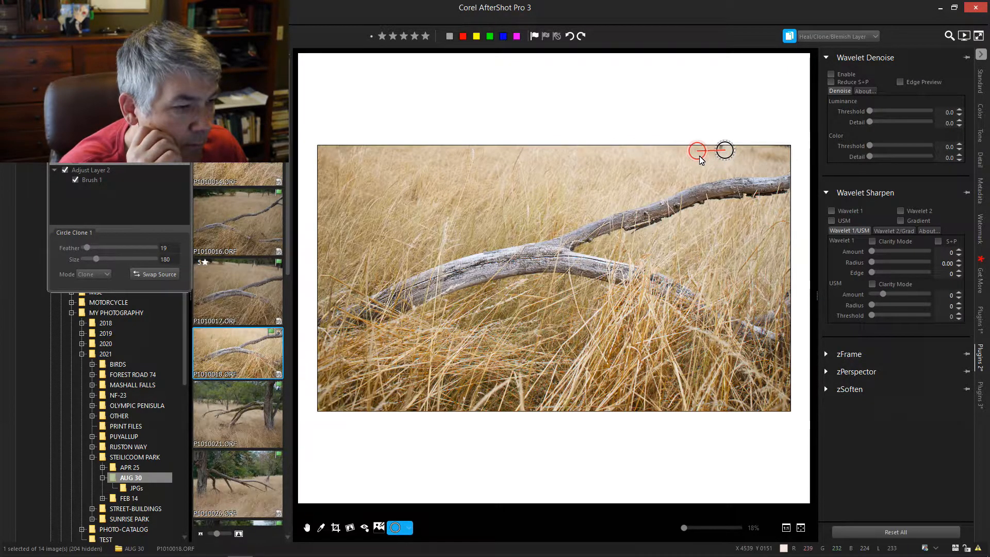
{"action": "left_click", "coordinate": [307, 527]}
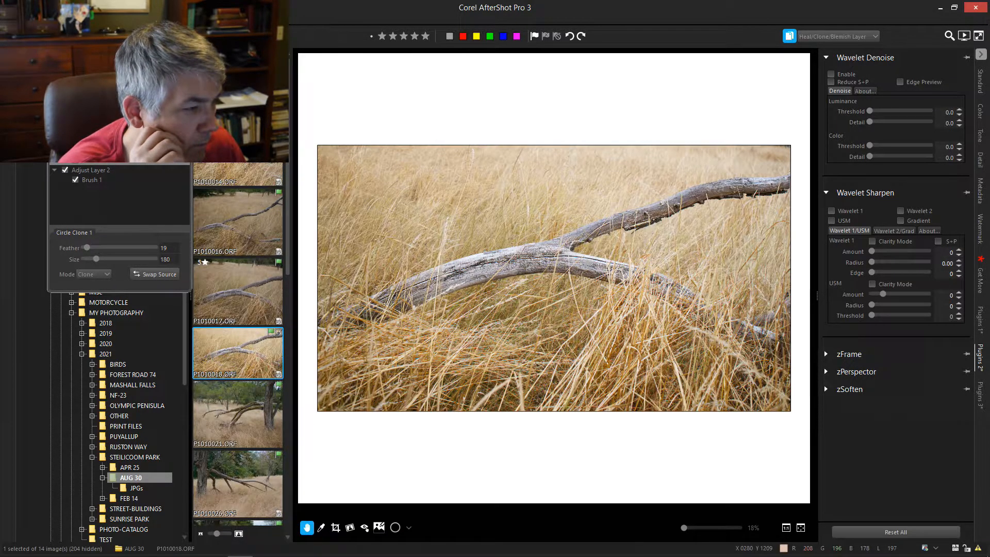
- Refine the circle clone over the post to feather 61 and size 162, shift it slightly left, and check the blend
{"action": "left_click", "coordinate": [98, 160]}
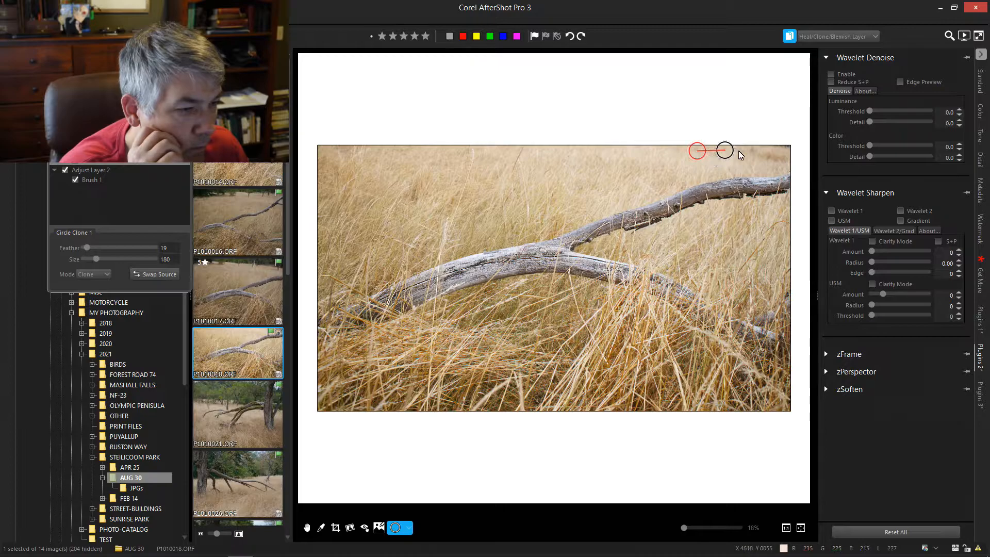
{"action": "scroll", "coordinate": [726, 153], "scroll_direction": "down", "scroll_amount": 2}
{"action": "scroll", "coordinate": [696, 154], "scroll_direction": "up", "scroll_amount": 4}
{"action": "scroll", "coordinate": [696, 153], "scroll_direction": "up", "scroll_amount": 4}
{"action": "scroll", "coordinate": [725, 153], "scroll_direction": "up", "scroll_amount": 1}
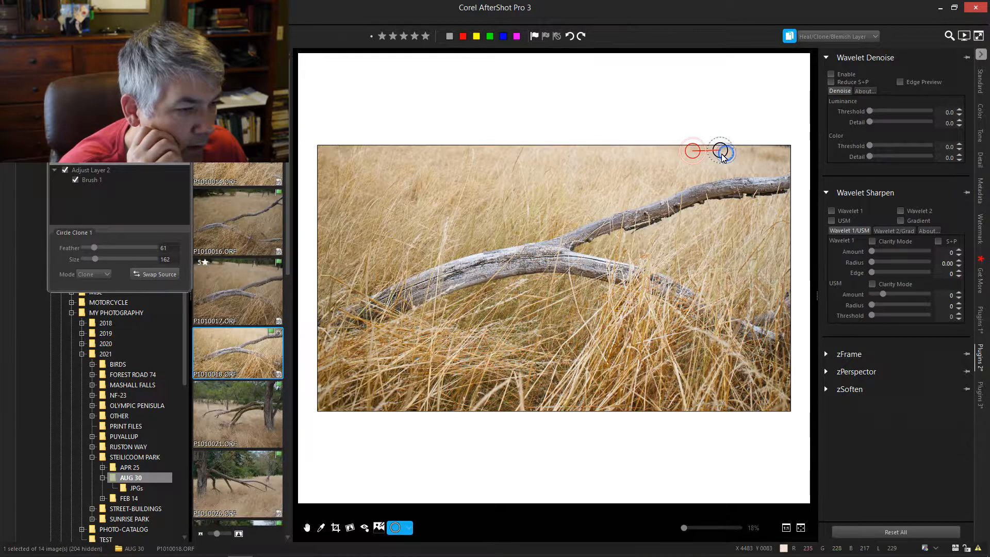
{"action": "left_click", "coordinate": [307, 527]}
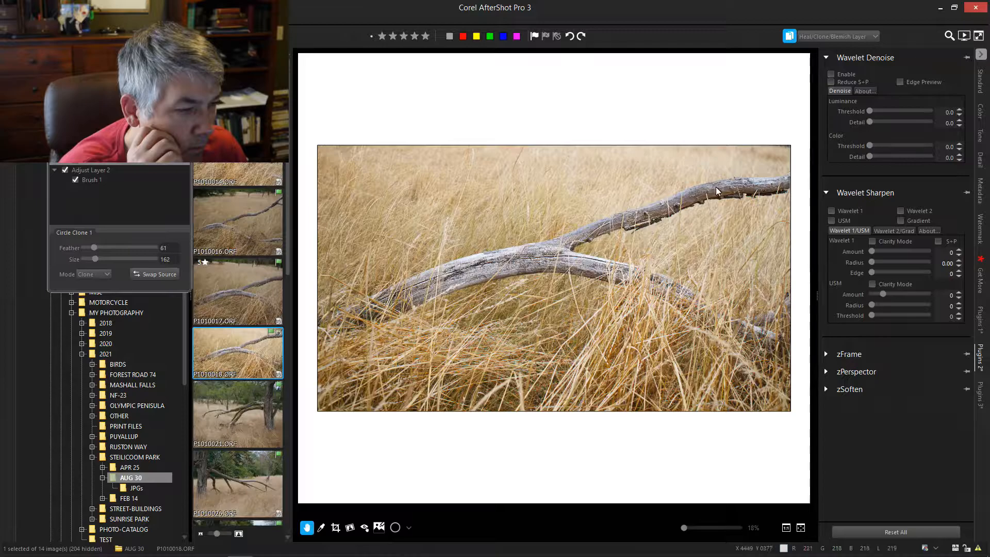
{"action": "scroll", "coordinate": [739, 158], "scroll_direction": "up", "scroll_amount": 2}
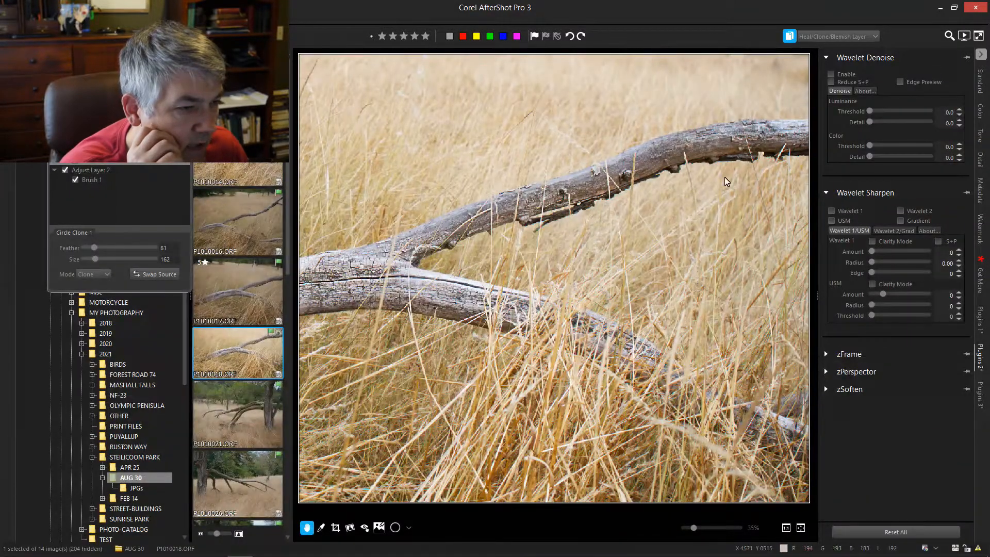
{"action": "scroll", "coordinate": [740, 152], "scroll_direction": "down", "scroll_amount": 2}
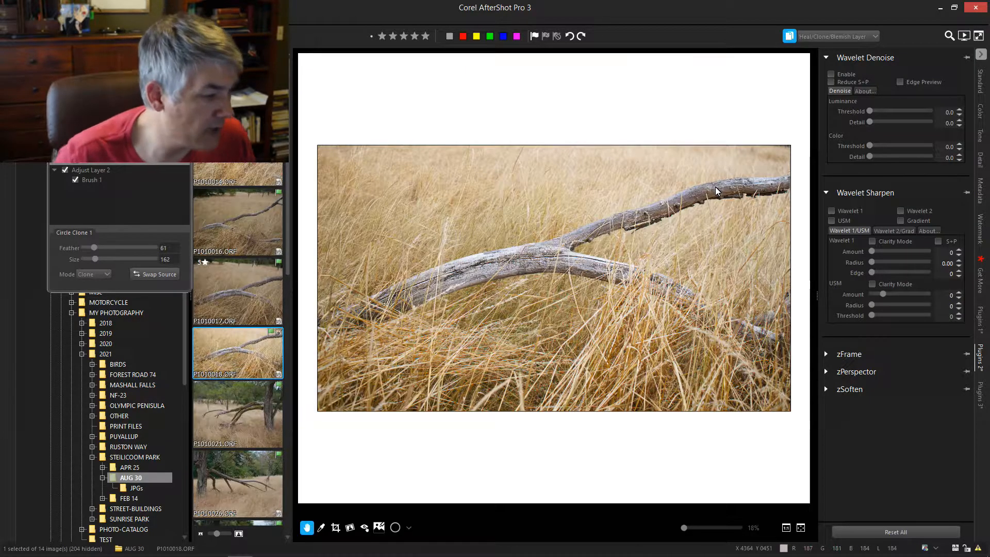
- Select the main layer and toggle Vigne vignetting on and off to compare its effect on the cropped photo
{"action": "left_click", "coordinate": [184, 198]}
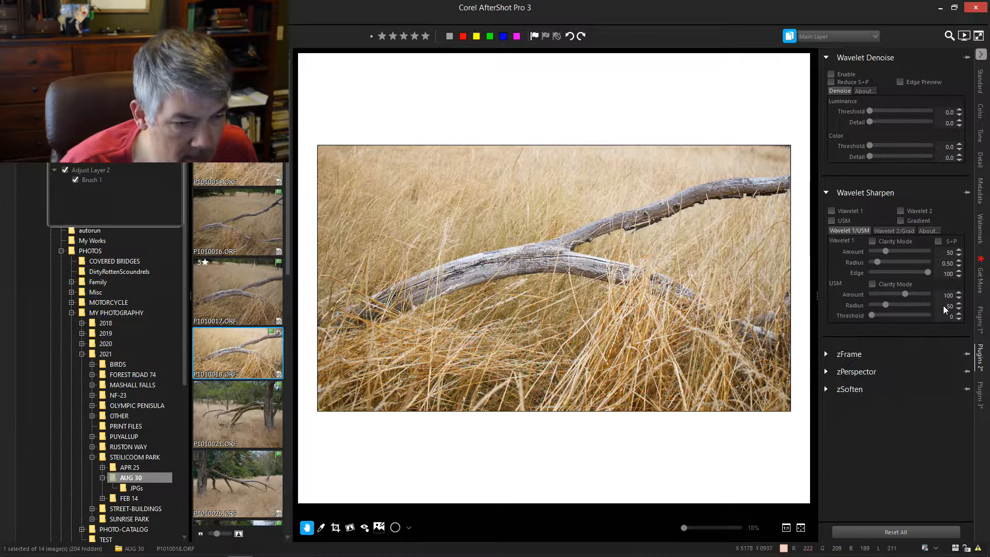
{"action": "left_click", "coordinate": [979, 320]}
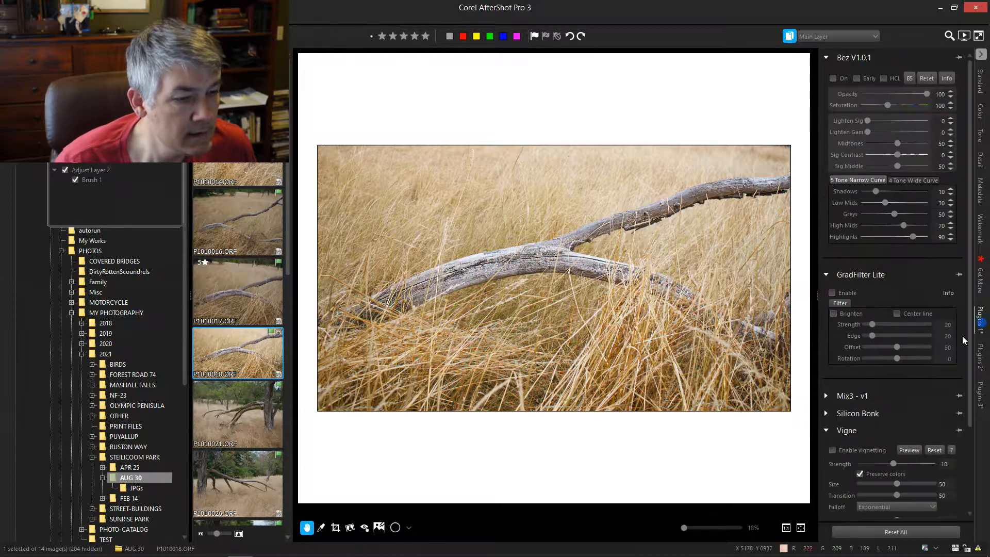
{"action": "left_click", "coordinate": [832, 451]}
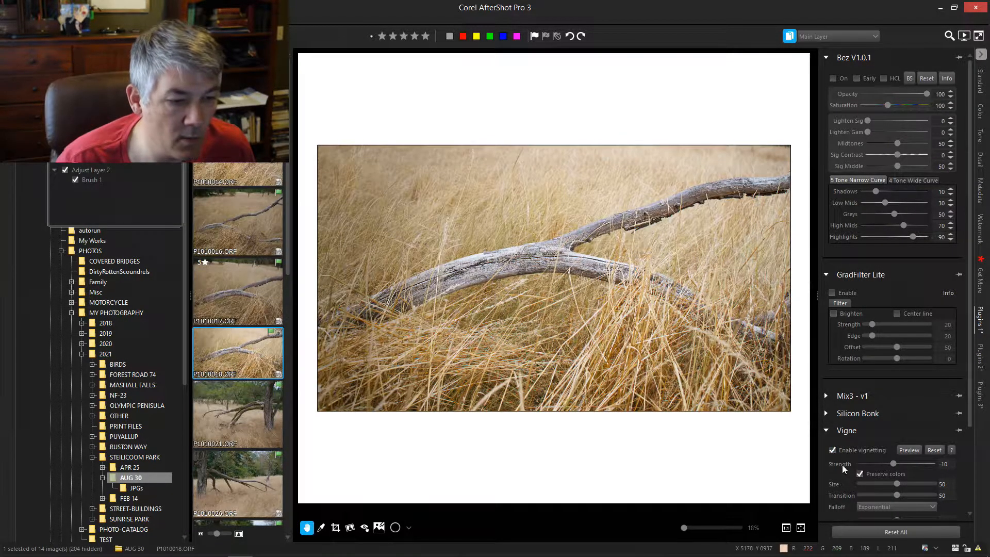
{"action": "scroll", "coordinate": [957, 469], "scroll_direction": "down", "scroll_amount": 3}
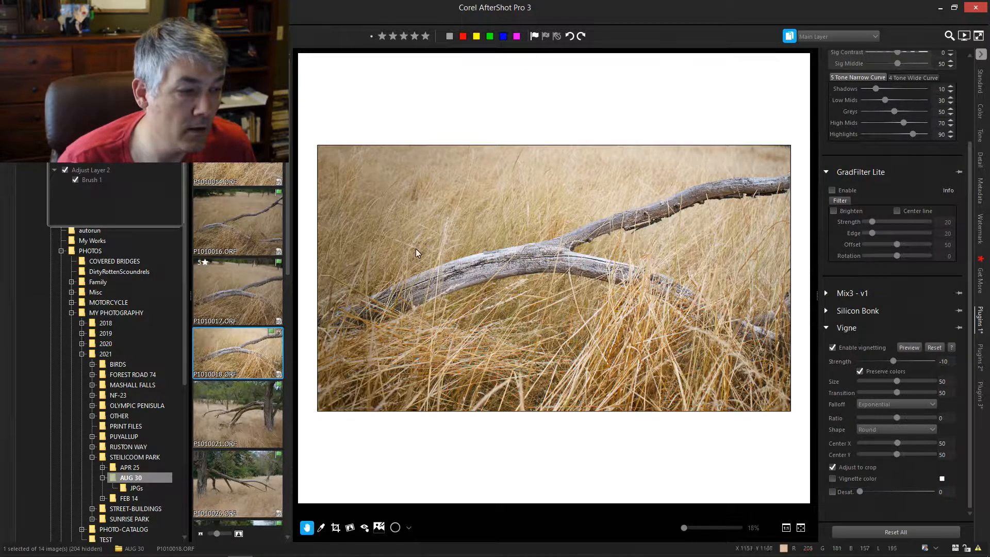
{"action": "left_click", "coordinate": [841, 348]}
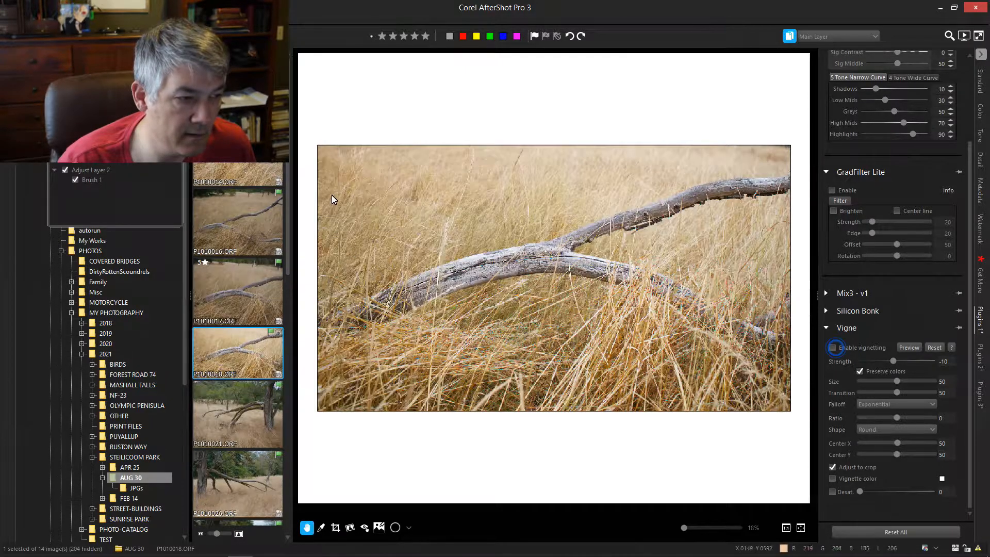
{"action": "left_click", "coordinate": [832, 348]}
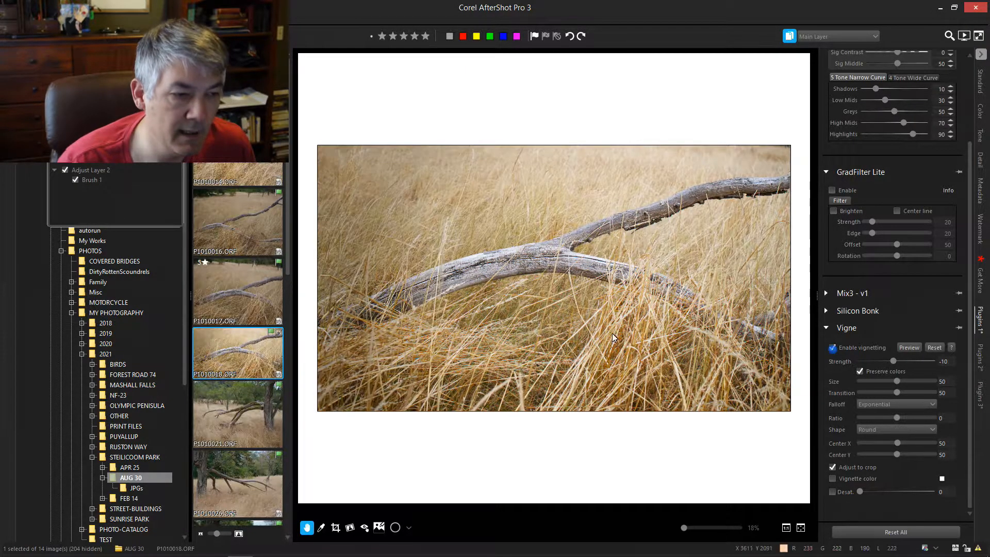
{"action": "left_click", "coordinate": [833, 348]}
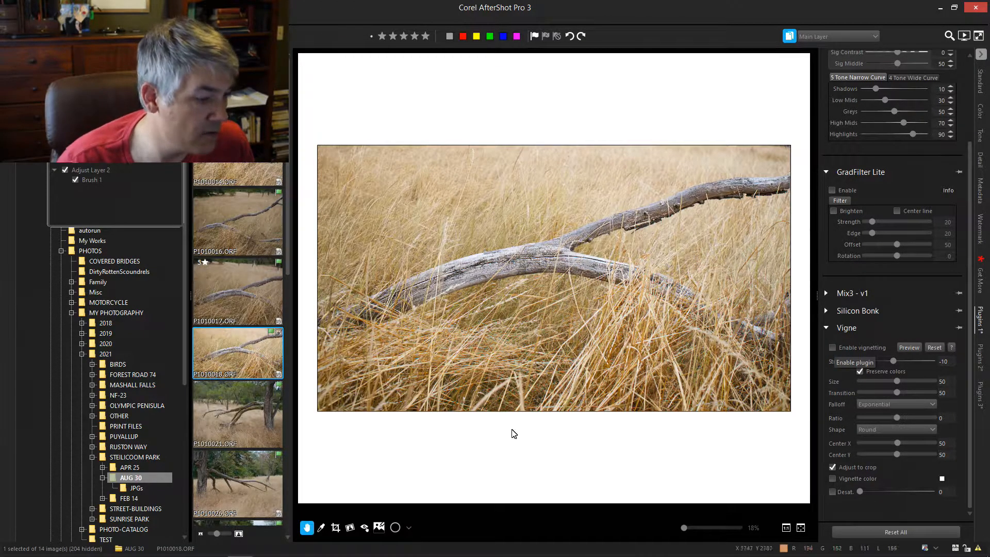
- Disable the crop and enable Vigne vignetting on the full frame
{"action": "left_click", "coordinate": [335, 527]}
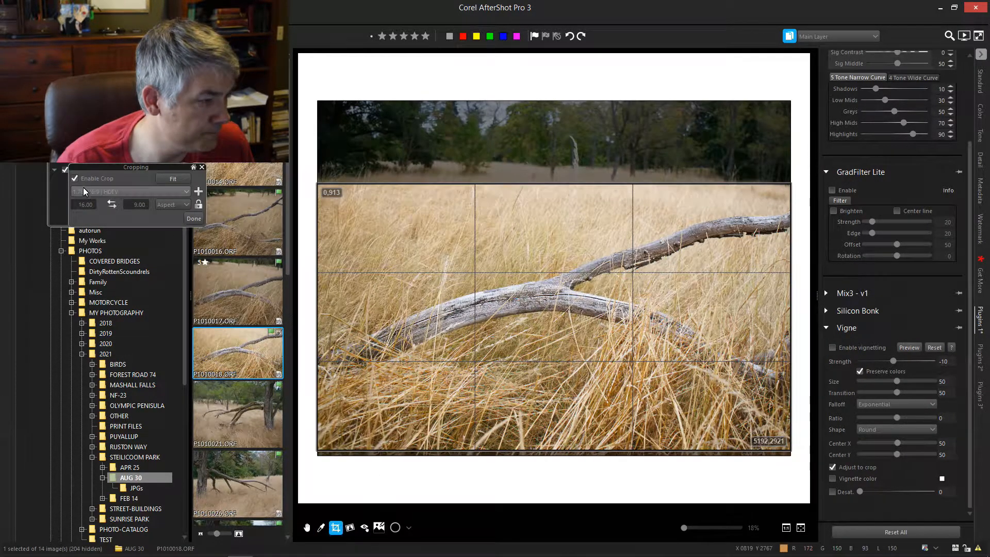
{"action": "left_click", "coordinate": [74, 178]}
{"action": "left_click", "coordinate": [194, 218]}
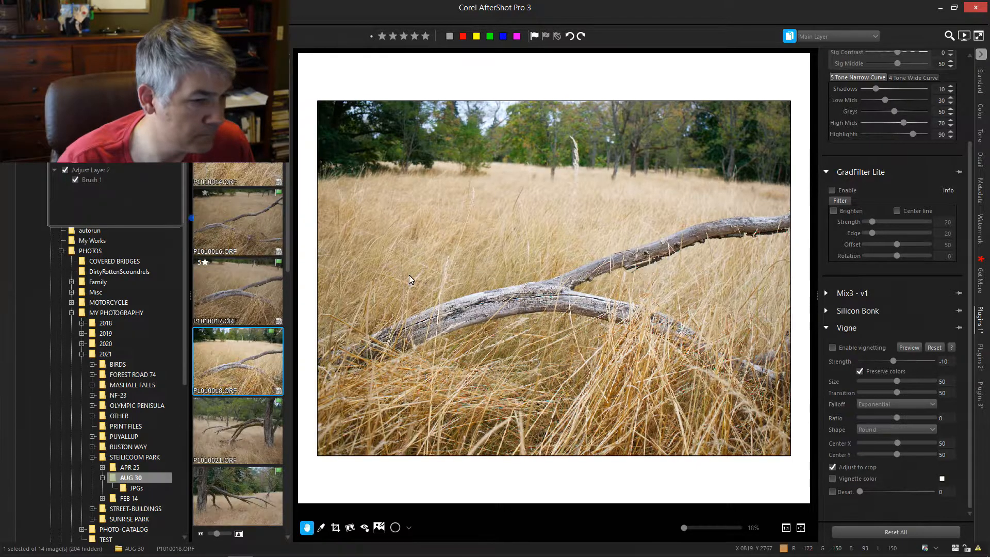
{"action": "left_click", "coordinate": [832, 348]}
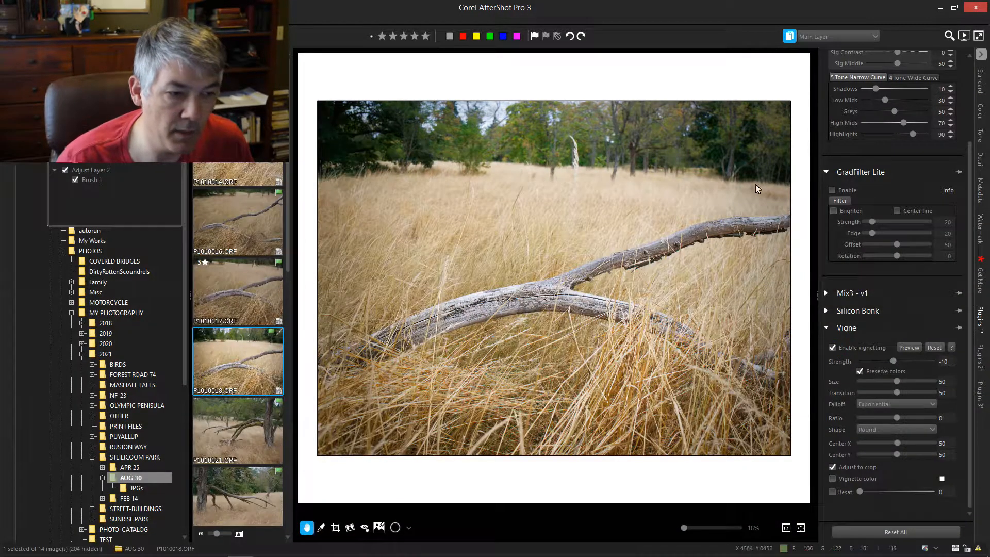
- Turn the 16:9 crop back on with the vignetting enabled
{"action": "left_click", "coordinate": [335, 527]}
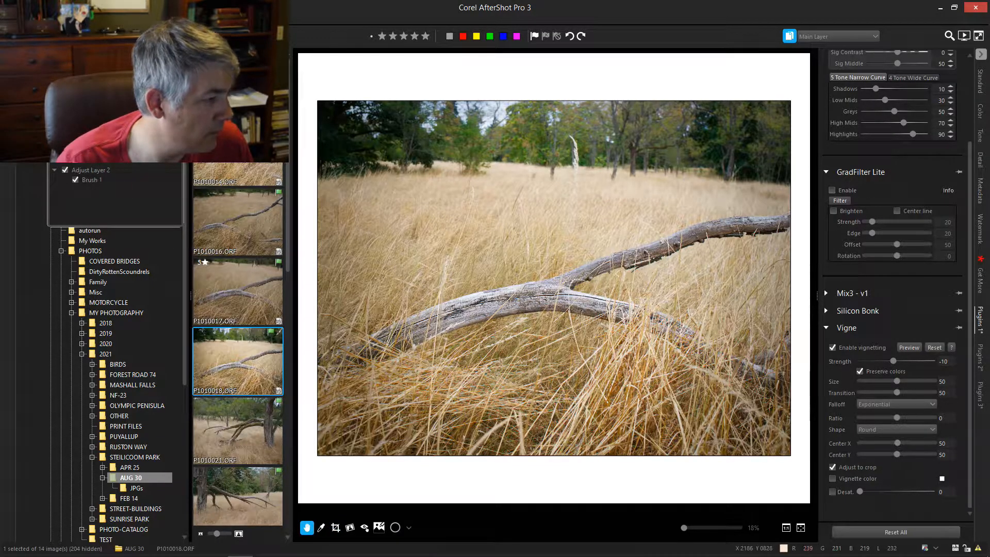
{"action": "left_click", "coordinate": [341, 532]}
{"action": "left_click", "coordinate": [75, 178]}
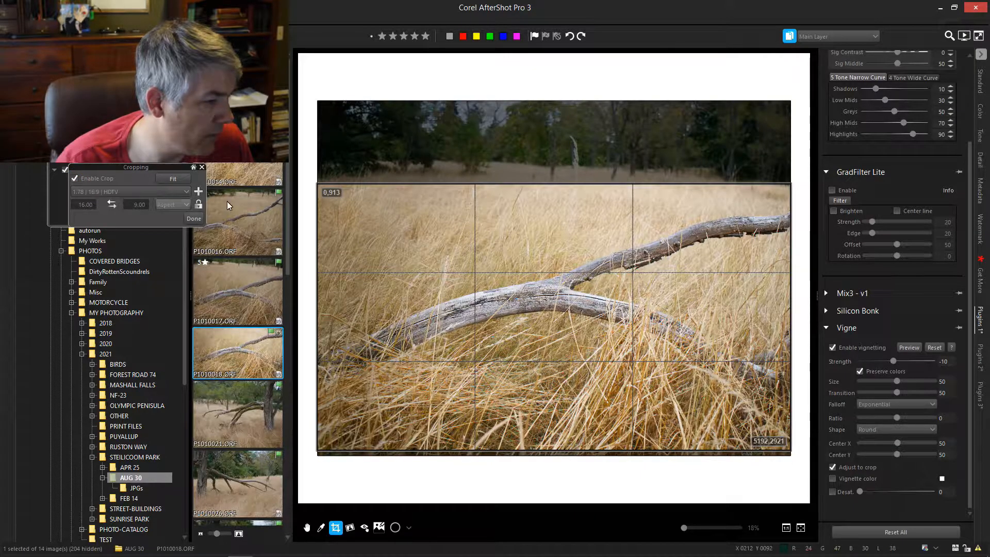
{"action": "left_click", "coordinate": [194, 218]}
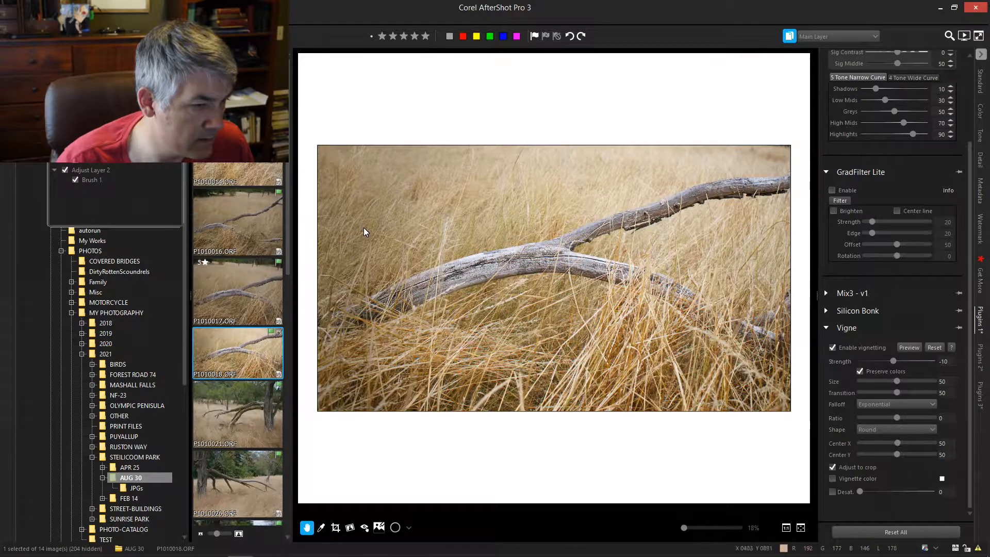
- Compare the corners of the cropped photo with and without the Vigne vignetting
{"action": "left_click", "coordinate": [831, 349]}
{"action": "left_click", "coordinate": [831, 349]}
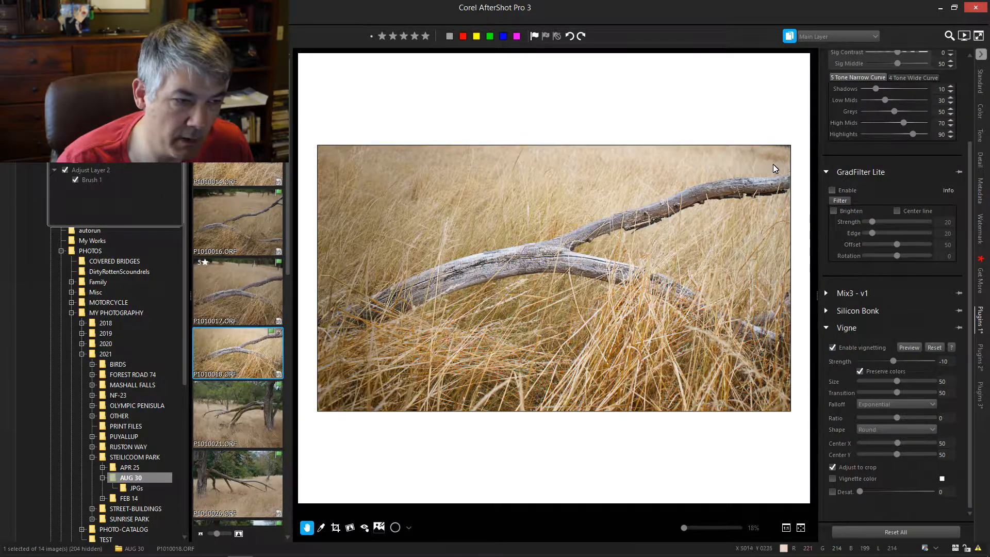
{"action": "left_click", "coordinate": [832, 348]}
{"action": "left_click", "coordinate": [832, 348]}
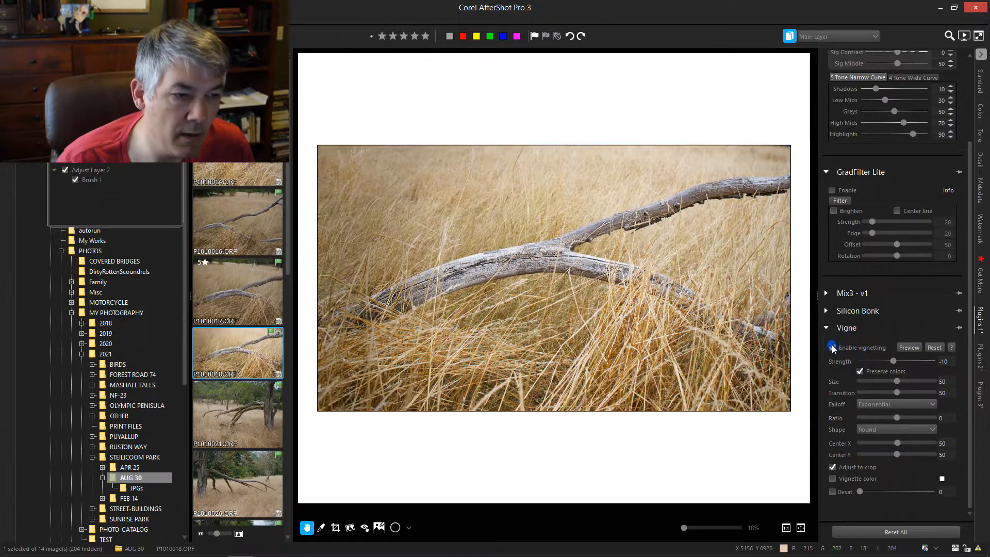
- Disable the crop again to show the vignette over the whole uncropped photo
{"action": "left_click", "coordinate": [335, 528]}
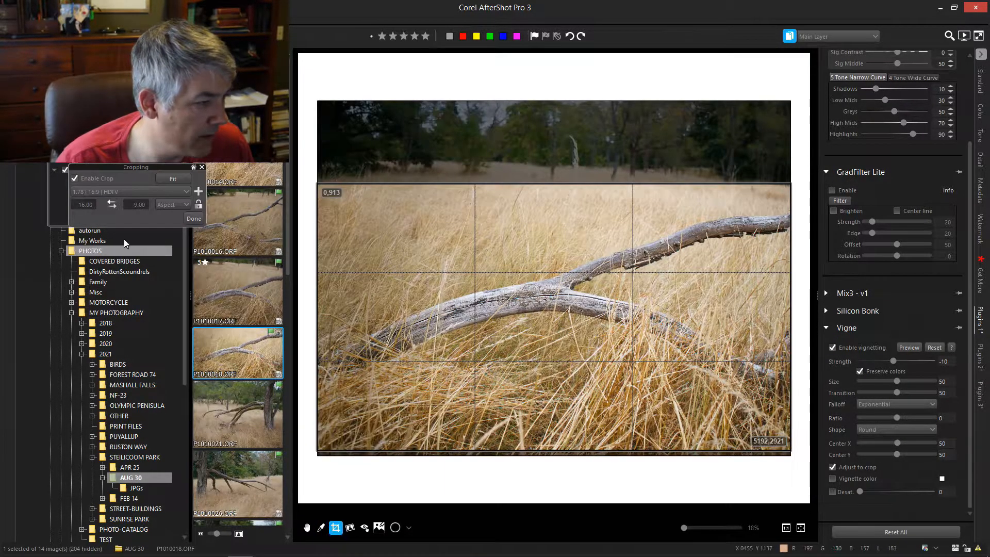
{"action": "left_click", "coordinate": [75, 178]}
{"action": "left_click", "coordinate": [193, 218]}
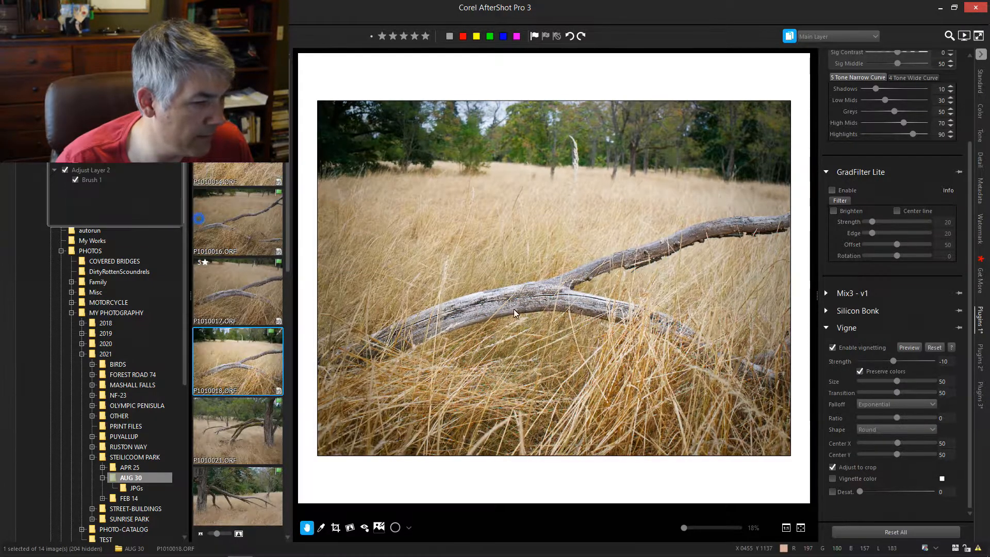
- Turn off the vignetting, re-enable the 16:9 crop, and switch Vigne vignetting back on for the cropped photo
{"action": "left_click", "coordinate": [832, 347]}
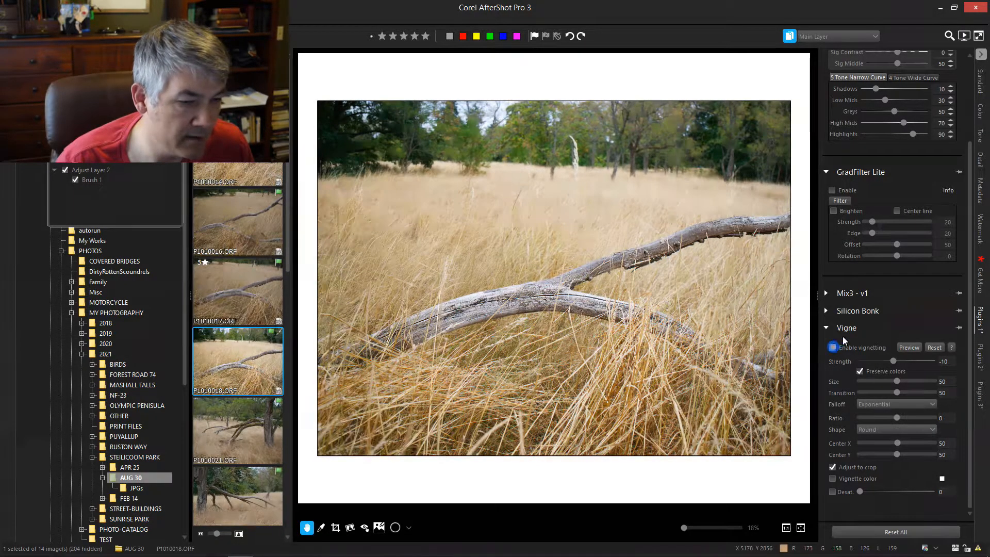
{"action": "left_click", "coordinate": [335, 527]}
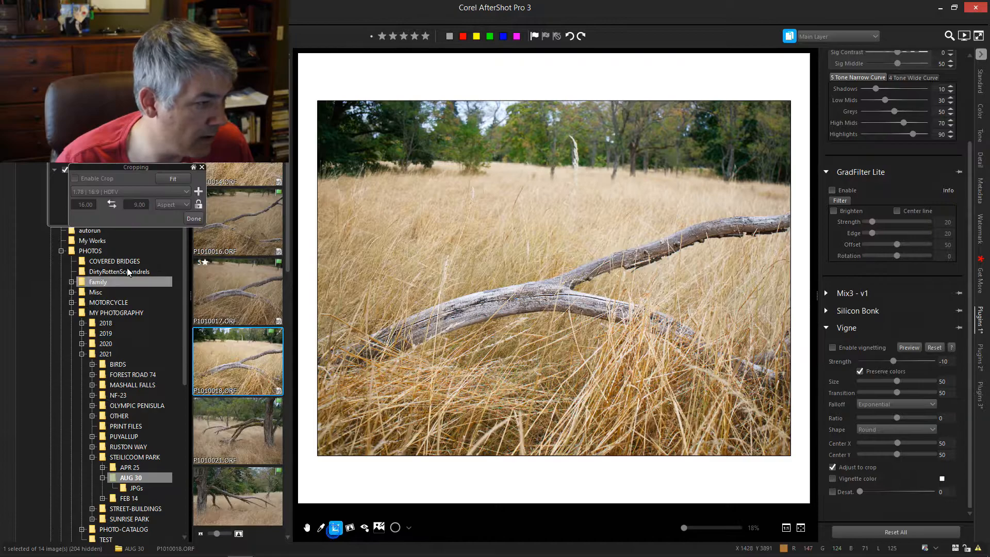
{"action": "left_click", "coordinate": [74, 179]}
{"action": "left_click", "coordinate": [193, 218]}
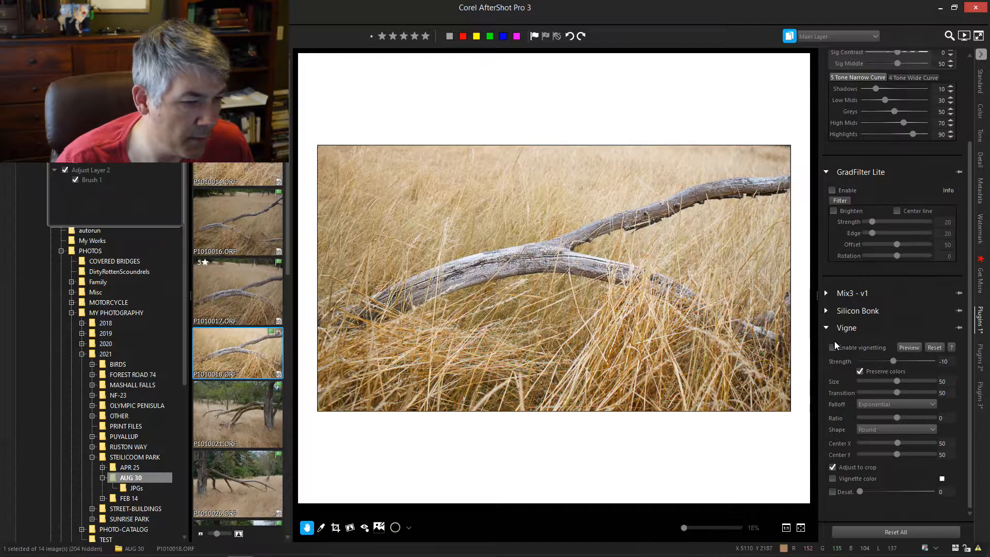
{"action": "left_click", "coordinate": [833, 347]}
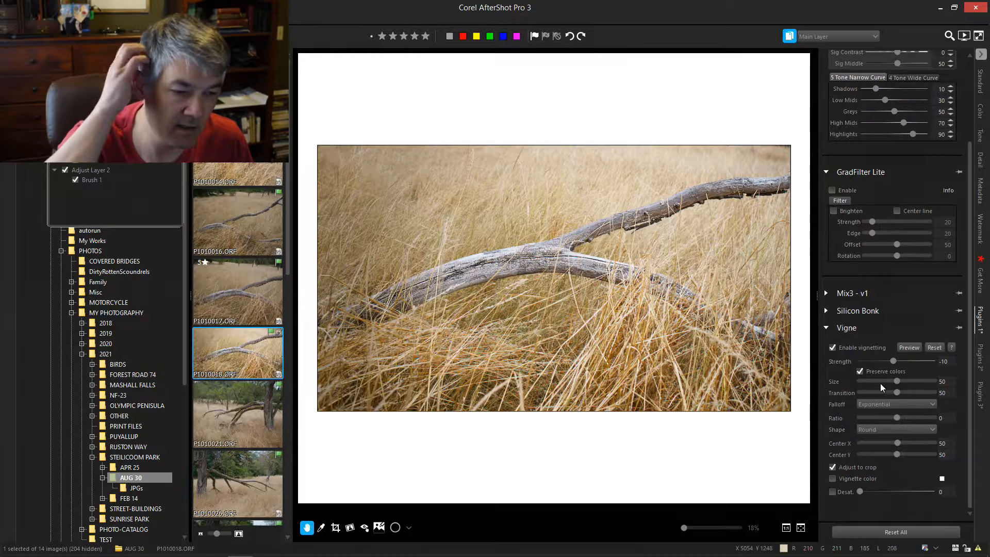
- Preview the Vigne effect and compare the cropped photo with vignetting off and on
{"action": "left_click", "coordinate": [916, 349]}
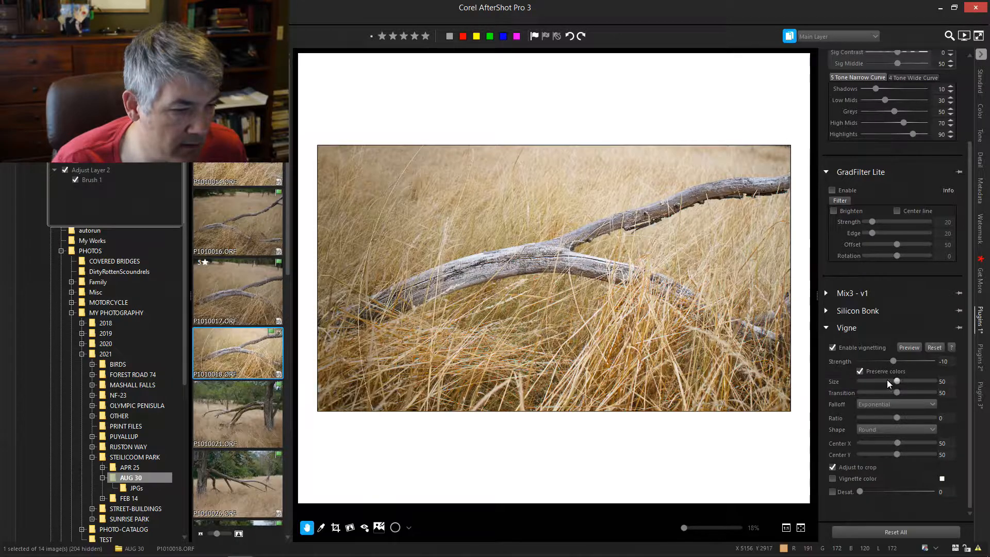
{"action": "left_click", "coordinate": [832, 348]}
{"action": "left_click", "coordinate": [832, 347]}
{"action": "left_click", "coordinate": [834, 348]}
{"action": "left_click", "coordinate": [833, 349]}
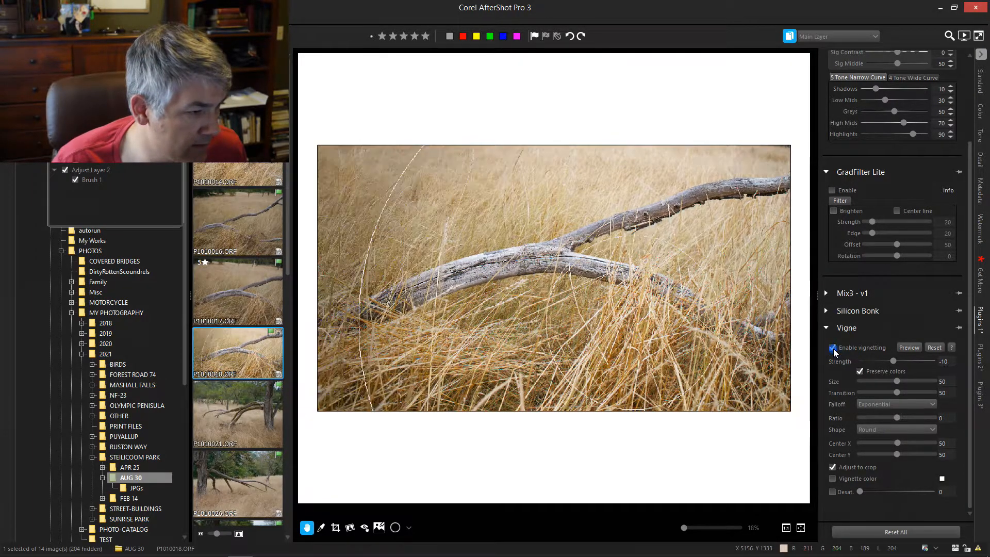
- Try a vignette center of X 45 and Y 40, toggle Adjust to crop, and reset both center values
{"action": "mouse_move", "coordinate": [895, 454]}
{"action": "left_mouse_down"}
{"action": "mouse_move", "coordinate": [886, 456]}
{"action": "mouse_move", "coordinate": [893, 444]}
{"action": "left_mouse_up"}
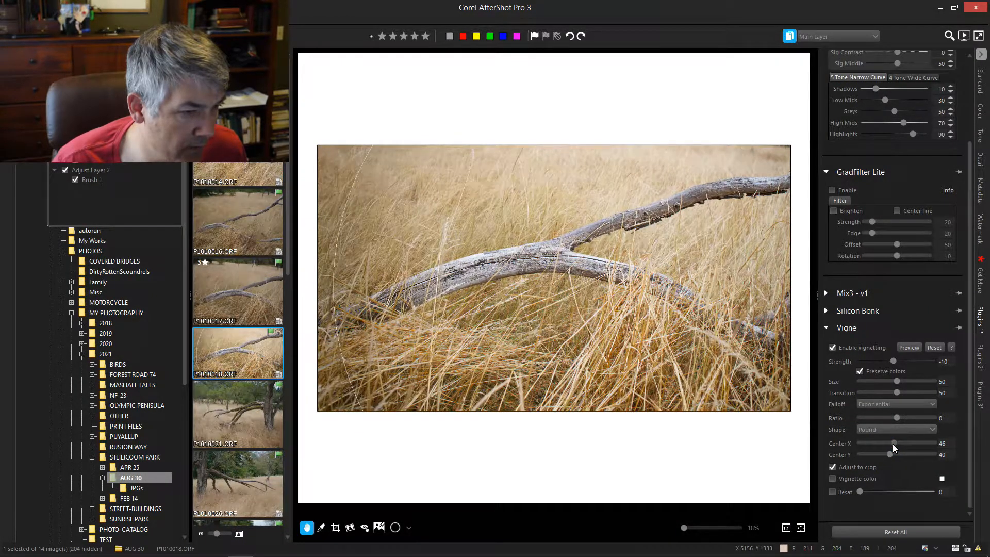
{"action": "left_click", "coordinate": [833, 467]}
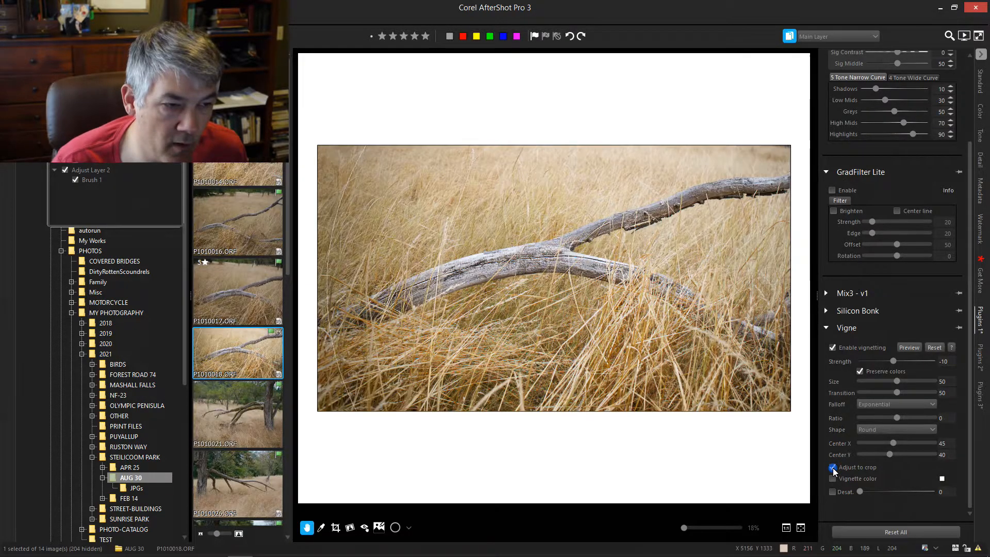
{"action": "left_click", "coordinate": [833, 467]}
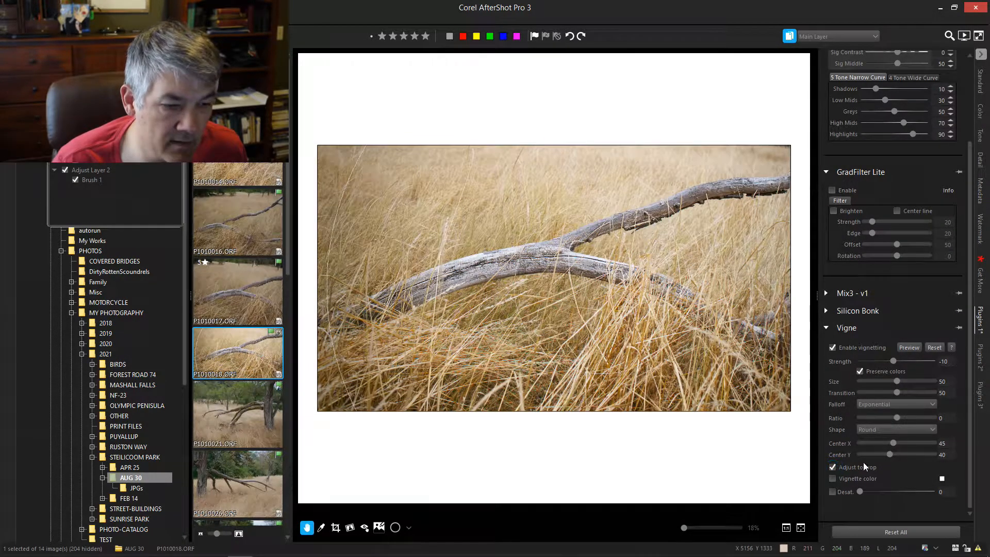
{"action": "left_click", "coordinate": [843, 445]}
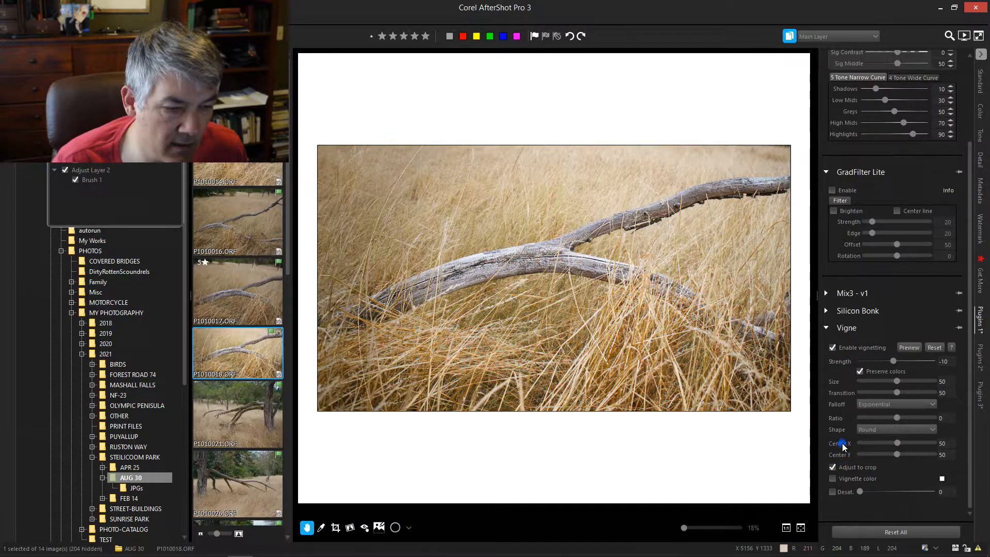
- Turn off Adjust to crop for the vignette and set its Center Y to 63
{"action": "left_click", "coordinate": [832, 467]}
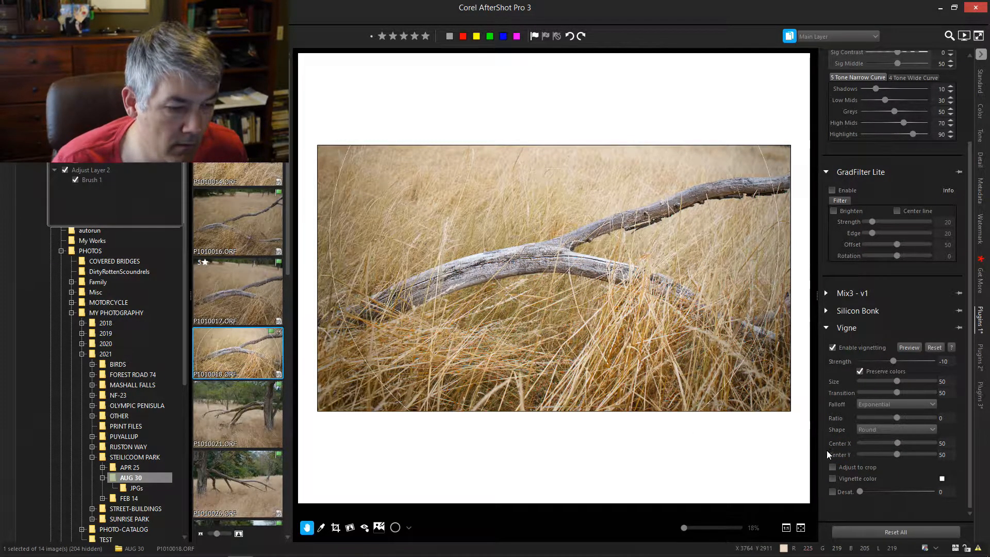
{"action": "left_click", "coordinate": [831, 467]}
{"action": "left_click", "coordinate": [831, 467]}
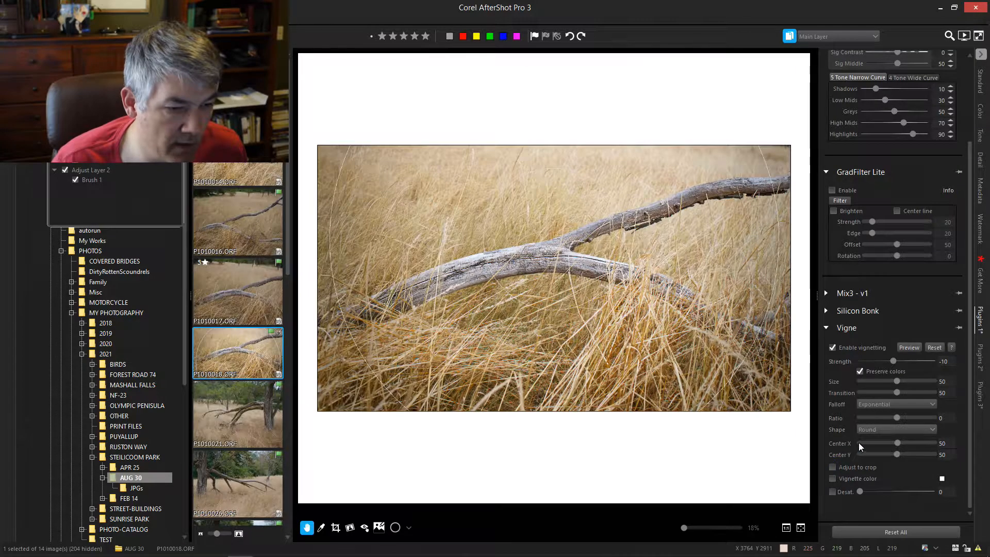
{"action": "left_click_drag", "start_coordinate": [897, 454], "coordinate": [907, 453]}
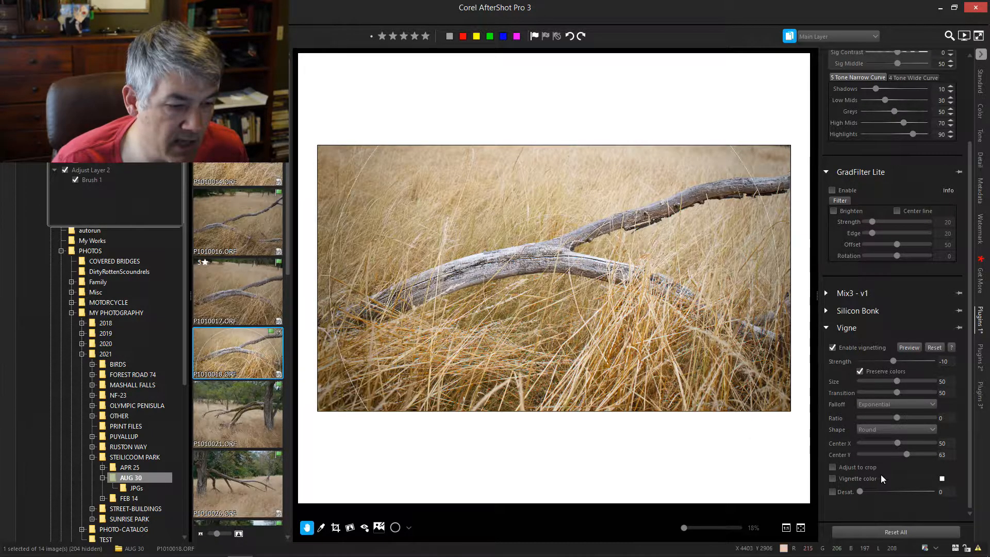
- Refine the round vignette with Ratio -29, Strength -22, Size 47 and Transition 75
{"action": "left_click", "coordinate": [875, 431]}
{"action": "left_click", "coordinate": [882, 430]}
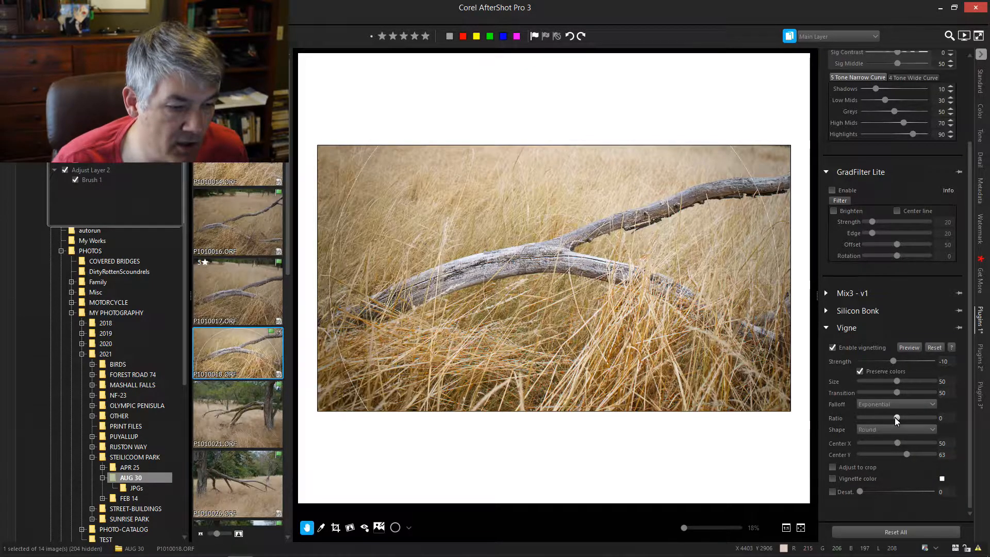
{"action": "mouse_move", "coordinate": [895, 416]}
{"action": "left_mouse_down"}
{"action": "mouse_move", "coordinate": [883, 416]}
{"action": "mouse_move", "coordinate": [905, 416]}
{"action": "mouse_move", "coordinate": [884, 420]}
{"action": "left_mouse_up"}
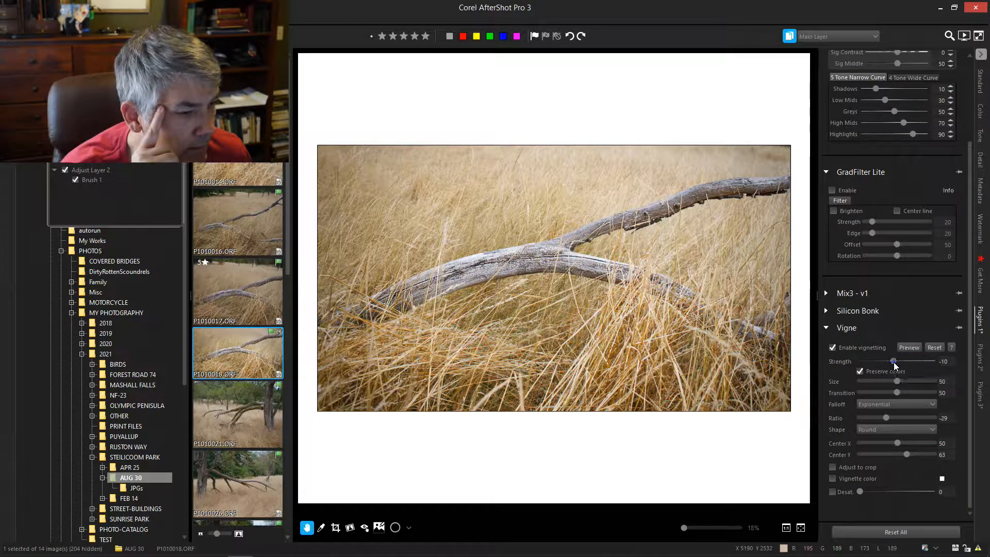
{"action": "left_click_drag", "start_coordinate": [893, 361], "coordinate": [889, 362]}
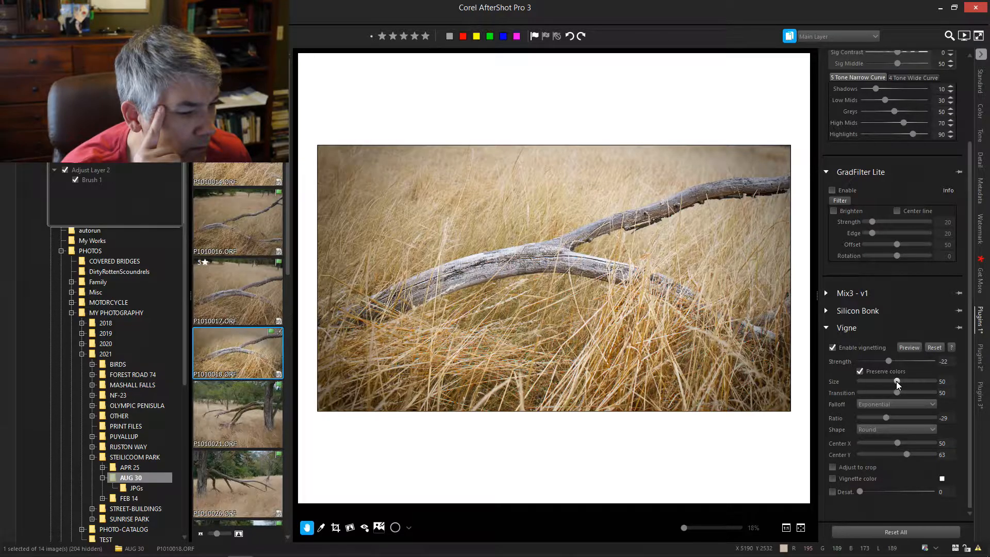
{"action": "left_click_drag", "start_coordinate": [896, 381], "coordinate": [917, 393]}
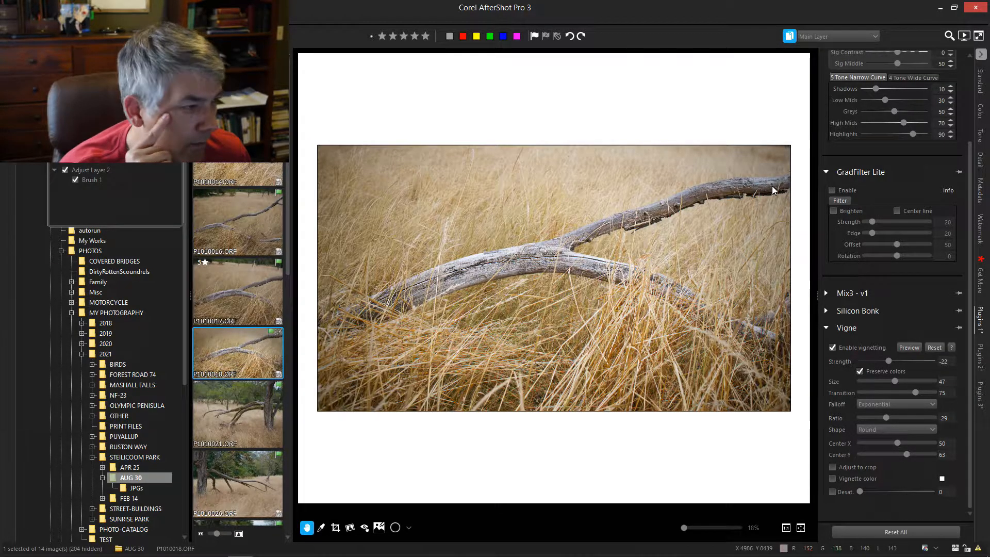
- Add a third adjustment layer with a brush region, using brush size 16 and intensity 12
{"action": "left_click", "coordinate": [70, 110]}
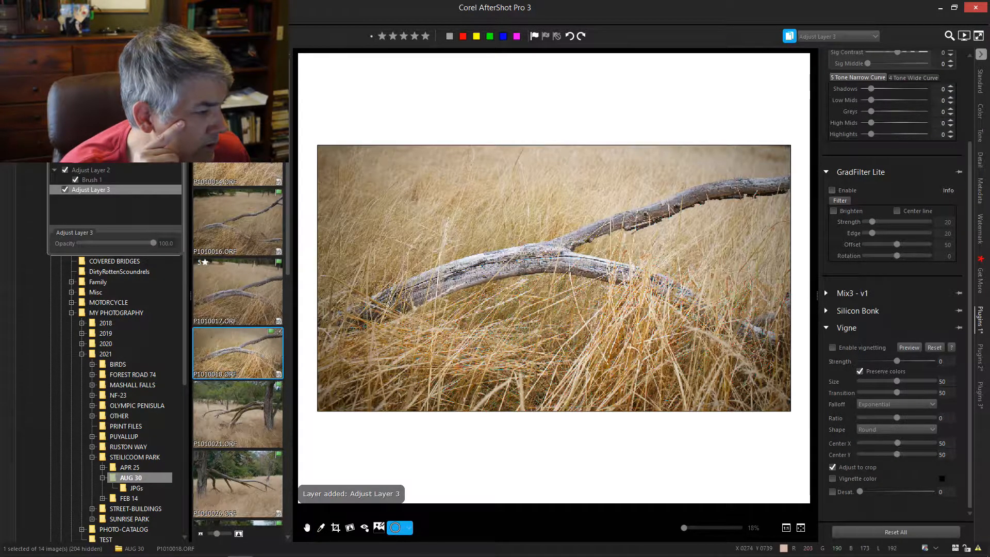
{"action": "left_click", "coordinate": [136, 127]}
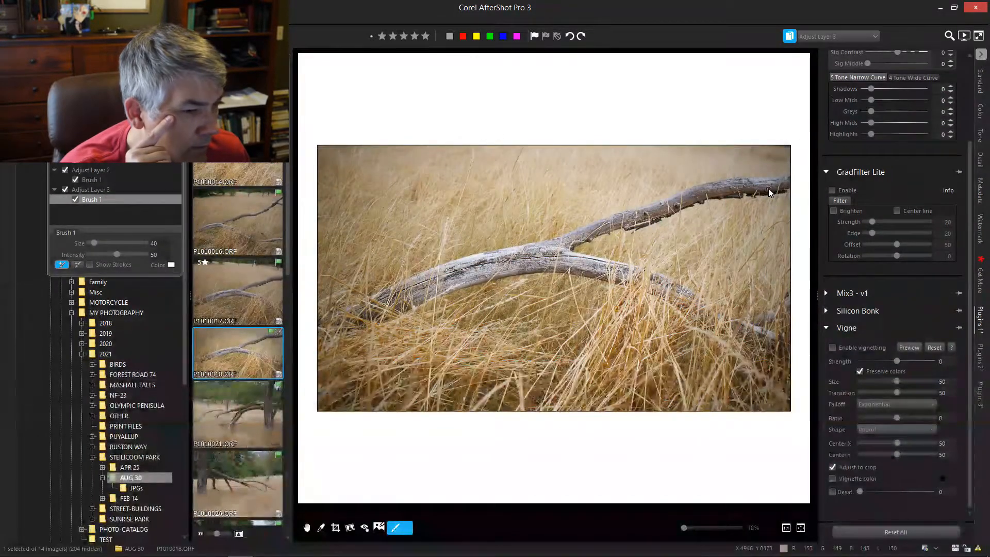
{"action": "scroll", "coordinate": [769, 188], "scroll_direction": "down", "scroll_amount": 3}
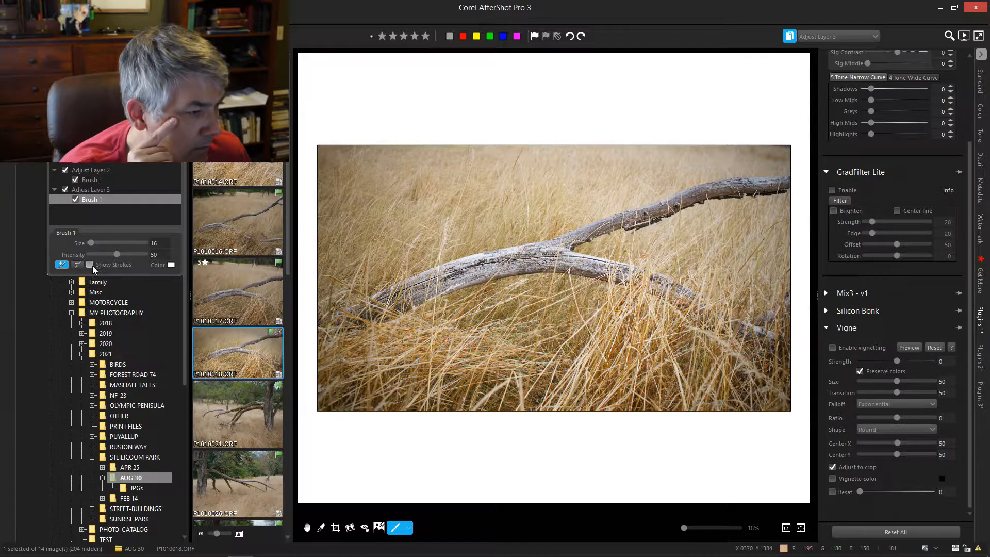
{"action": "left_click_drag", "start_coordinate": [116, 258], "coordinate": [95, 258]}
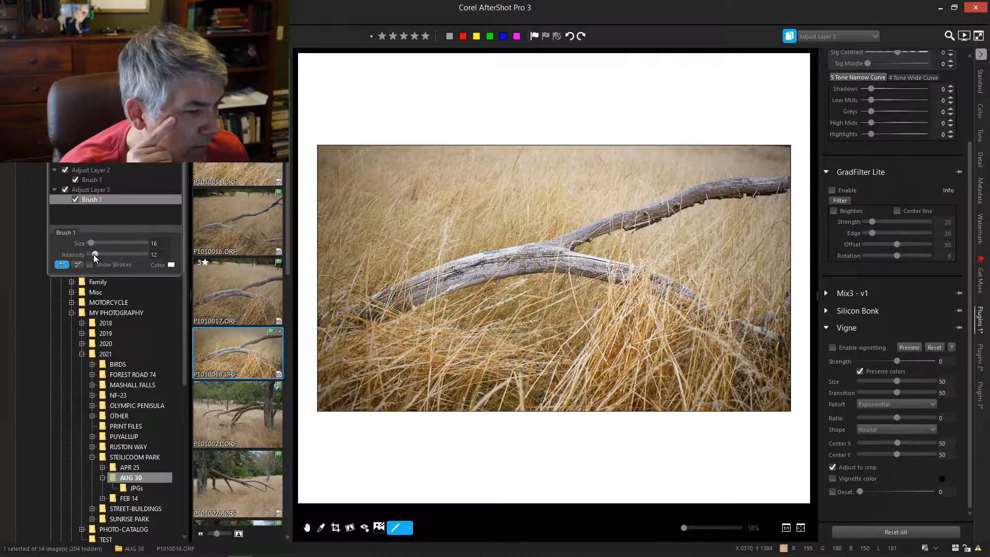
- Brush over the darkened upper-right end of the branch on the new layer, using brush sizes 160 and 94
{"action": "left_click_drag", "start_coordinate": [777, 188], "coordinate": [704, 192]}
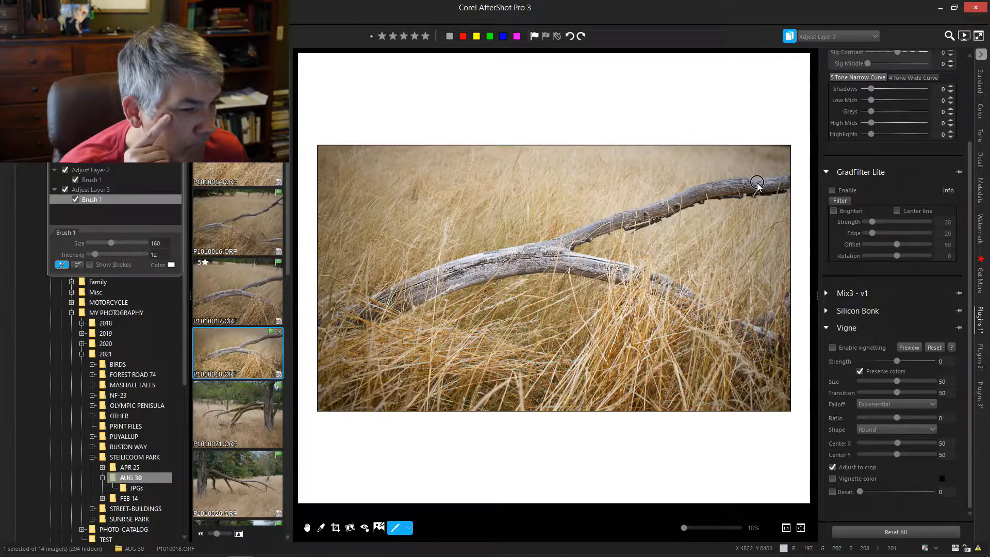
{"action": "left_click_drag", "start_coordinate": [762, 182], "coordinate": [740, 183]}
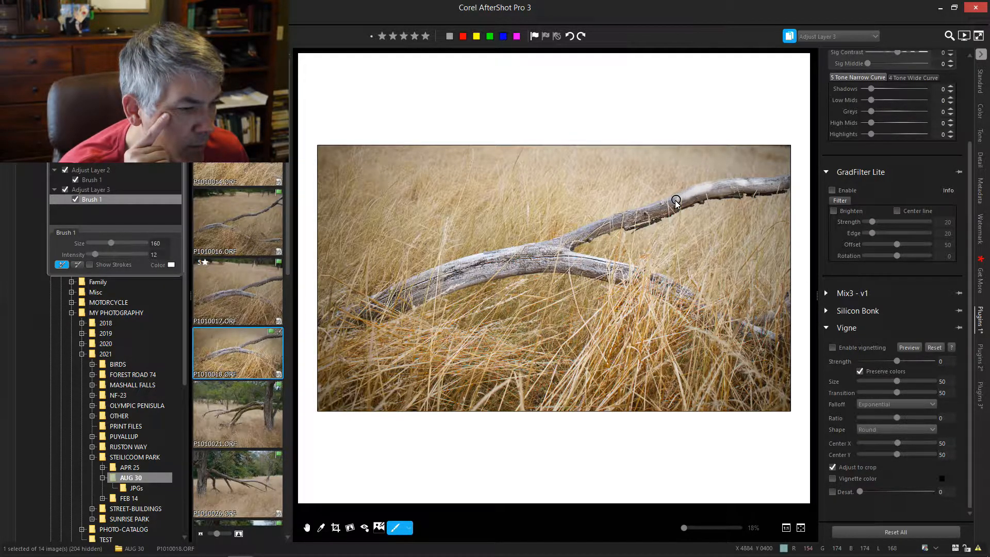
{"action": "left_click_drag", "start_coordinate": [679, 202], "coordinate": [690, 197]}
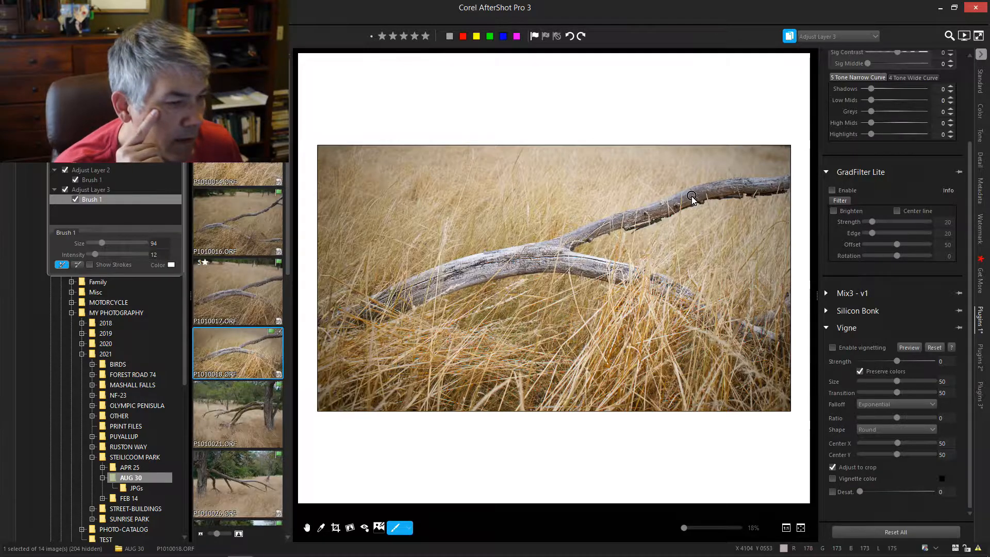
- Try raising the brushed branch area's exposure to 0.53 and reset the exposure
{"action": "left_click", "coordinate": [980, 113]}
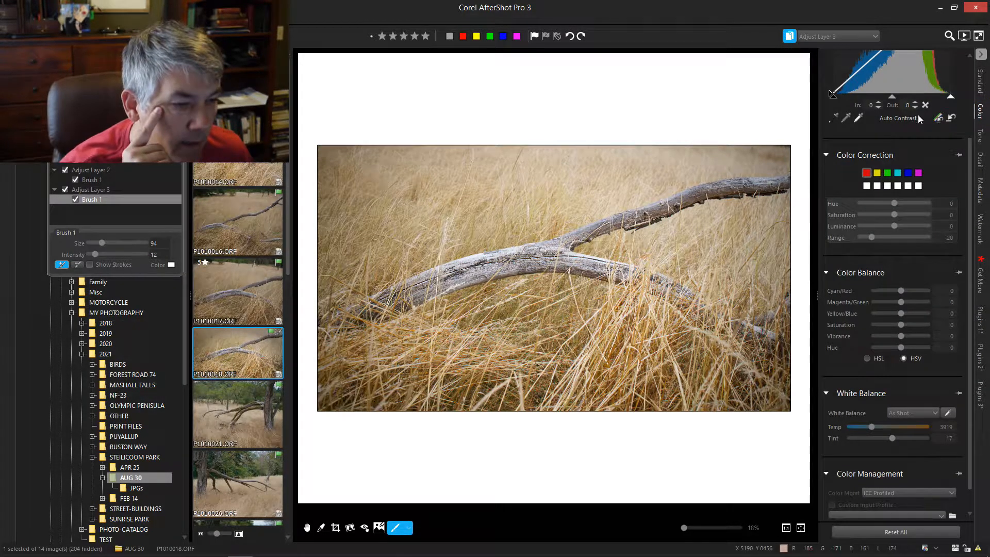
{"action": "left_click", "coordinate": [981, 88]}
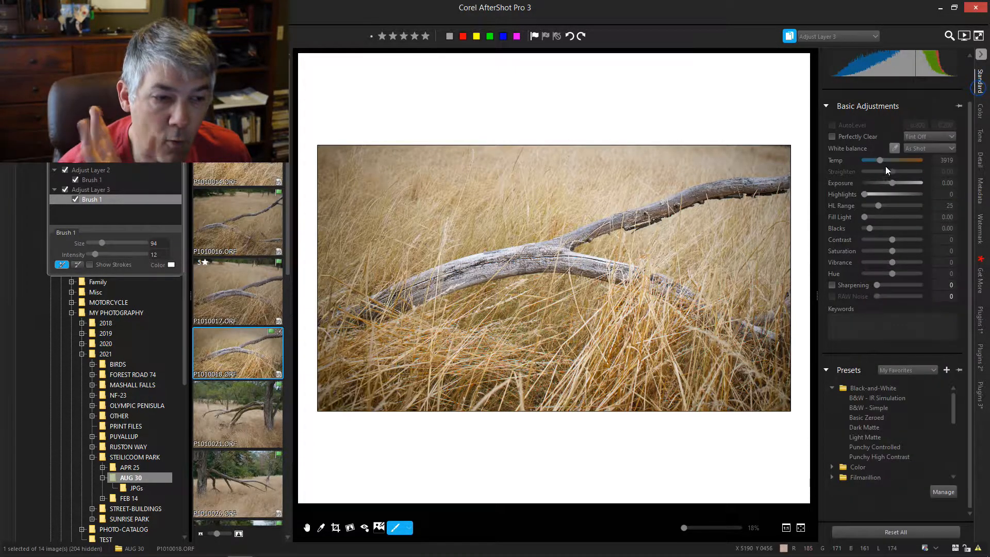
{"action": "left_click_drag", "start_coordinate": [893, 185], "coordinate": [898, 183]}
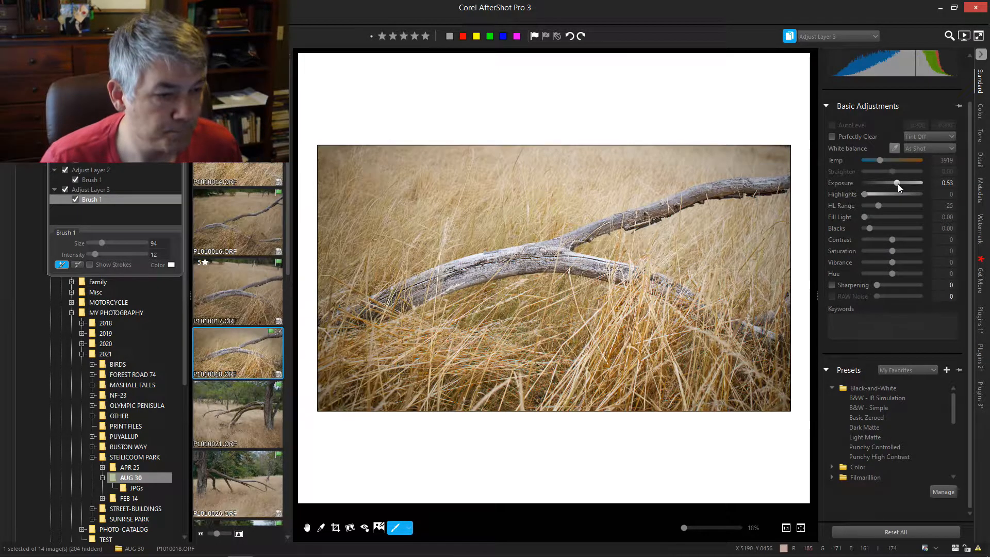
{"action": "double_click", "coordinate": [852, 184]}
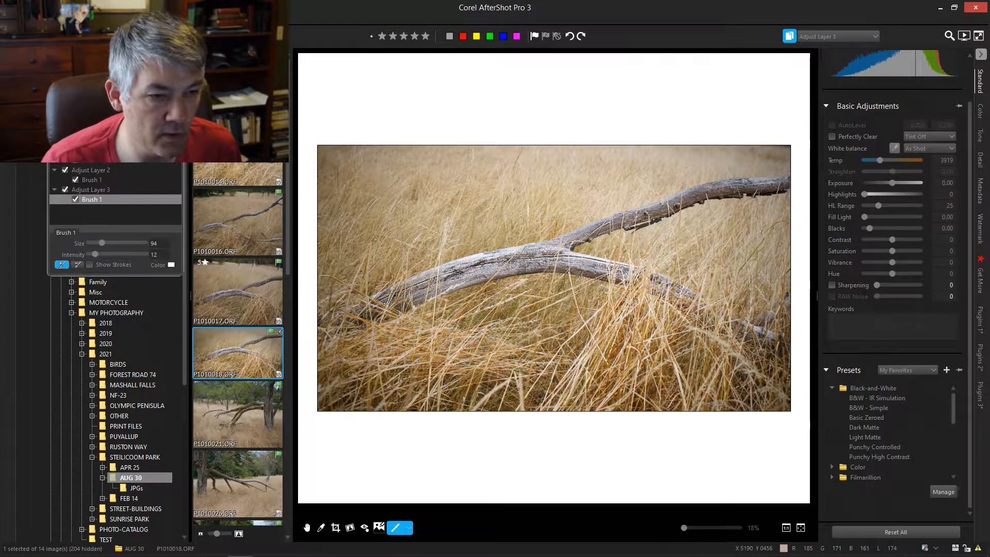
- Brighten the brushed branch area with a curve point at input 165, output 174, and a slight midtone shift
{"action": "left_click", "coordinate": [981, 111]}
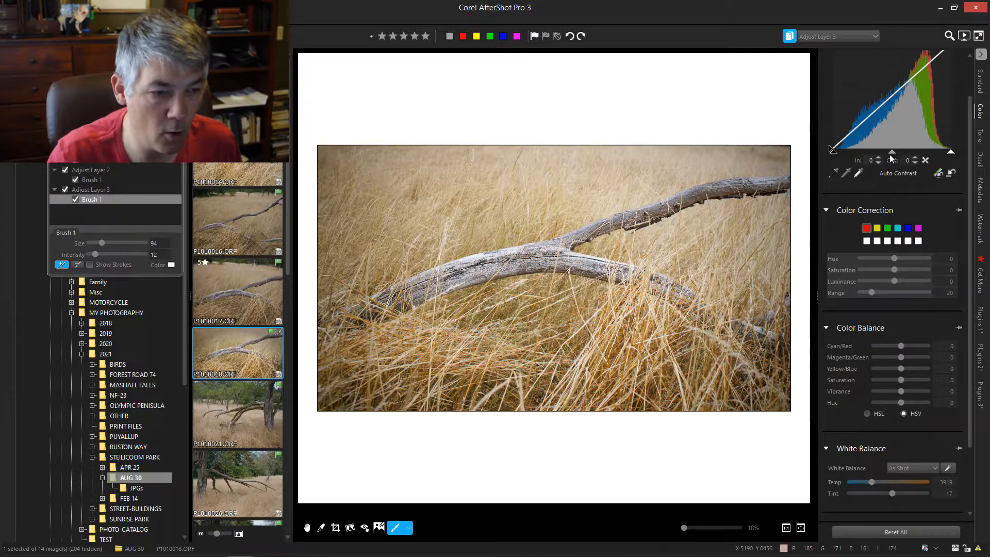
{"action": "left_click", "coordinate": [892, 95]}
{"action": "left_click", "coordinate": [910, 78]}
{"action": "left_click_drag", "start_coordinate": [910, 79], "coordinate": [910, 77]}
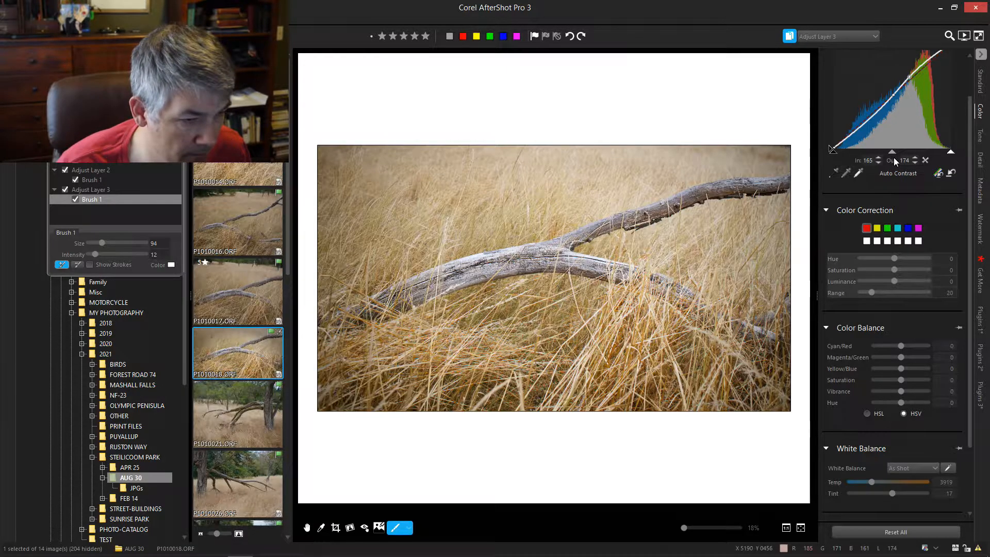
{"action": "left_click_drag", "start_coordinate": [892, 153], "coordinate": [897, 154]}
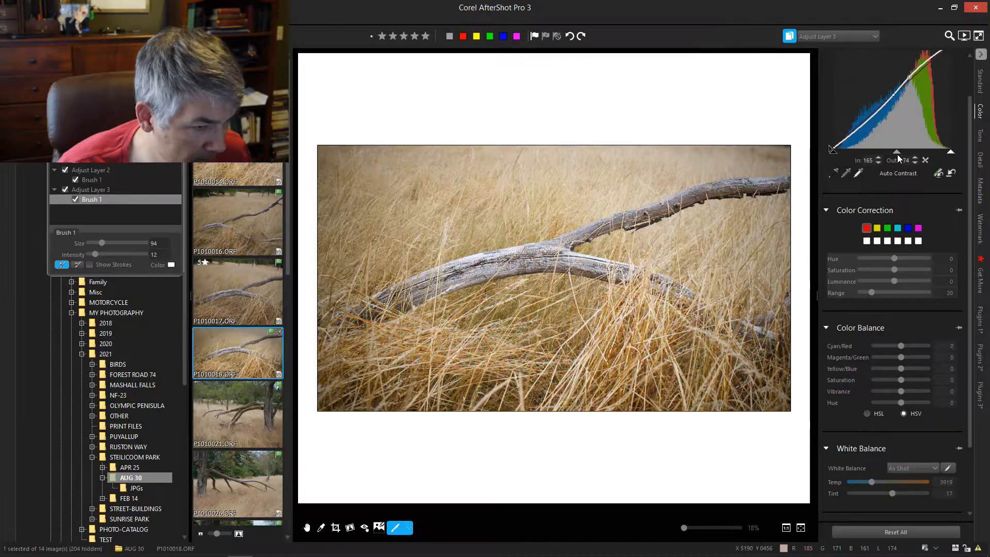
- Compare the upper-right branch with Adjust Layer 3 off and on
{"action": "left_click", "coordinate": [65, 192]}
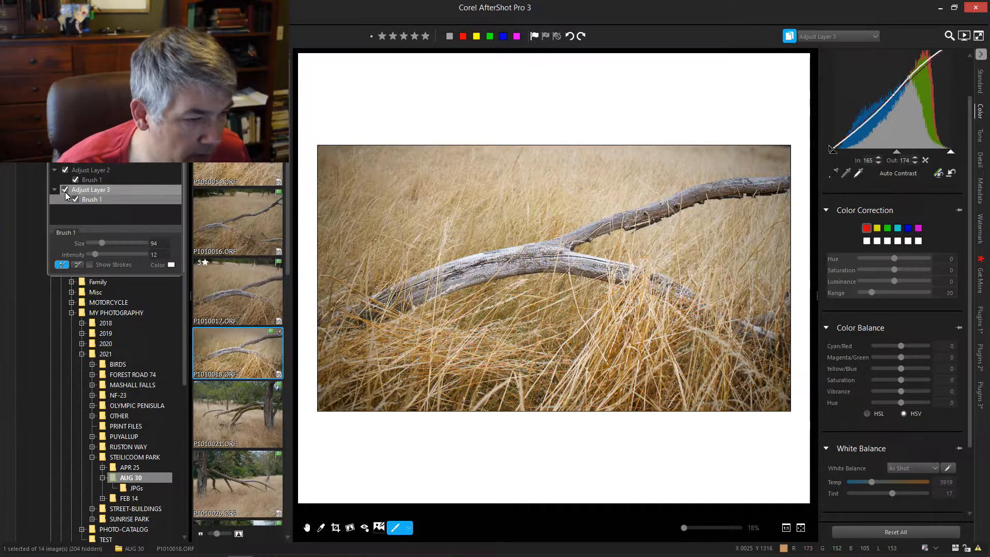
{"action": "left_click", "coordinate": [65, 192]}
{"action": "left_click", "coordinate": [66, 193]}
{"action": "left_click", "coordinate": [65, 191]}
{"action": "left_click", "coordinate": [66, 191]}
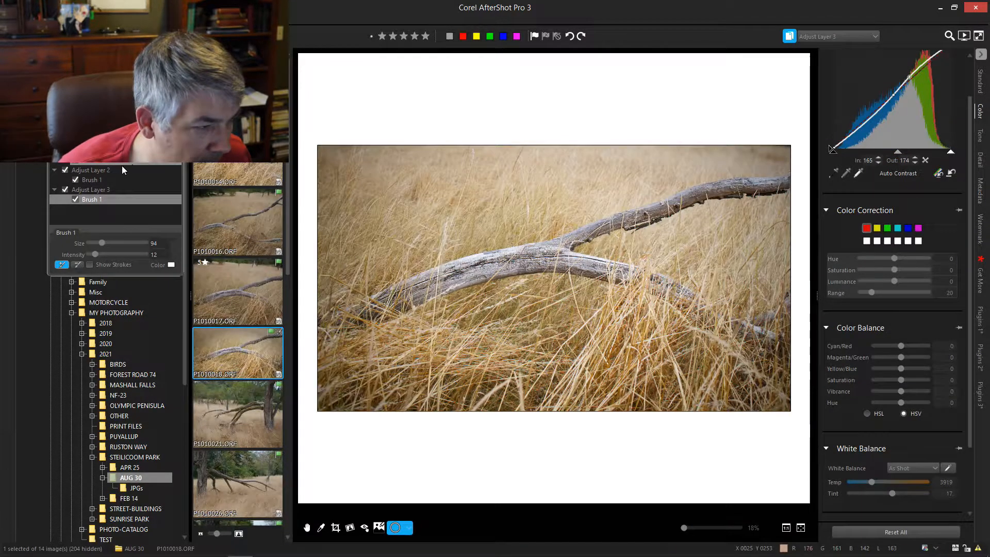
{"action": "left_click", "coordinate": [64, 190]}
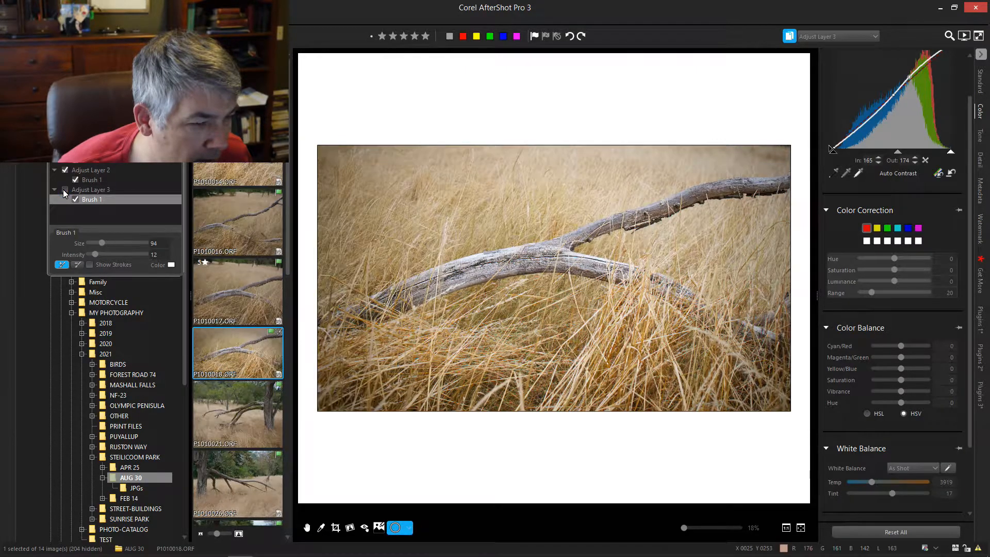
{"action": "left_click", "coordinate": [63, 190]}
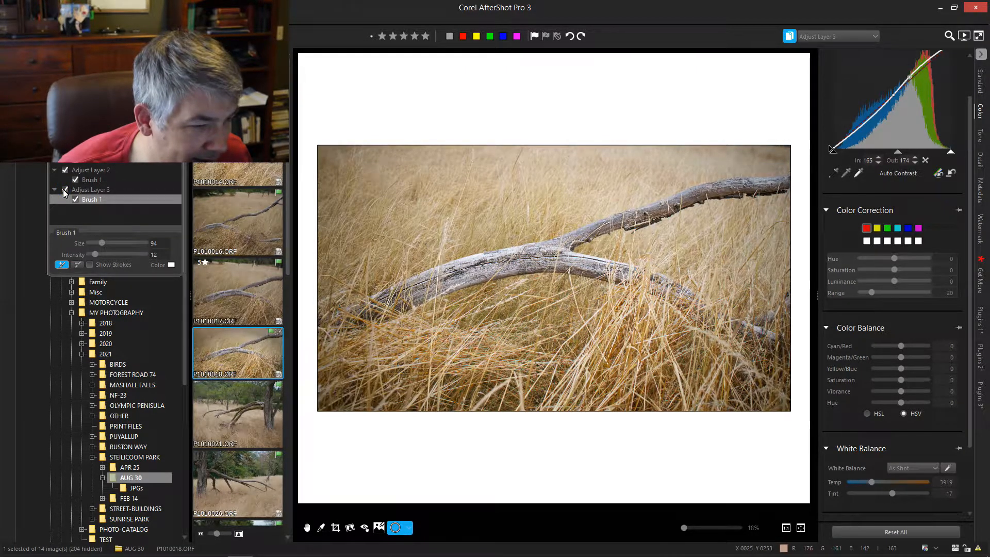
- Move the curve point on Adjust Layer 3 to input 162, output 176 and pull the white point in slightly
{"action": "left_click", "coordinate": [64, 190]}
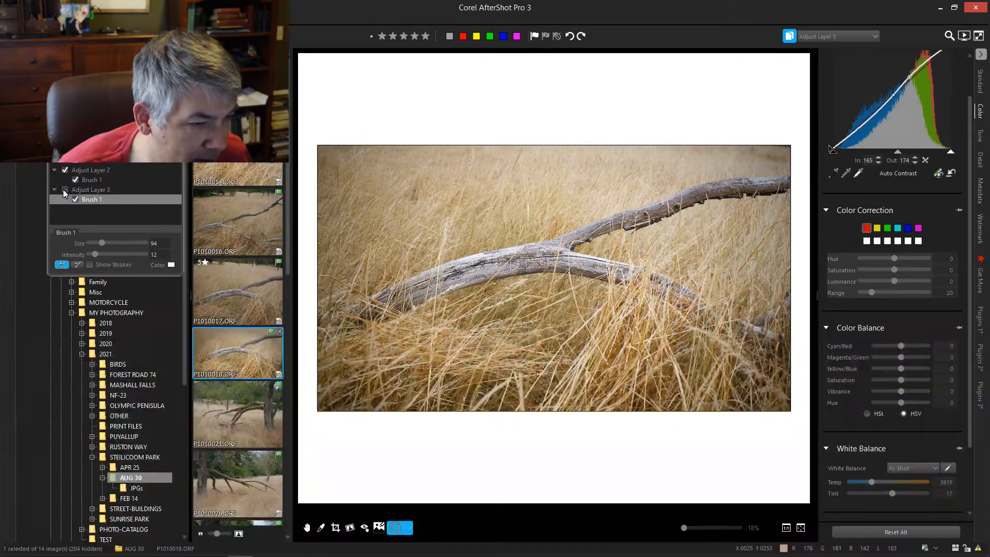
{"action": "left_click_drag", "start_coordinate": [910, 79], "coordinate": [908, 78]}
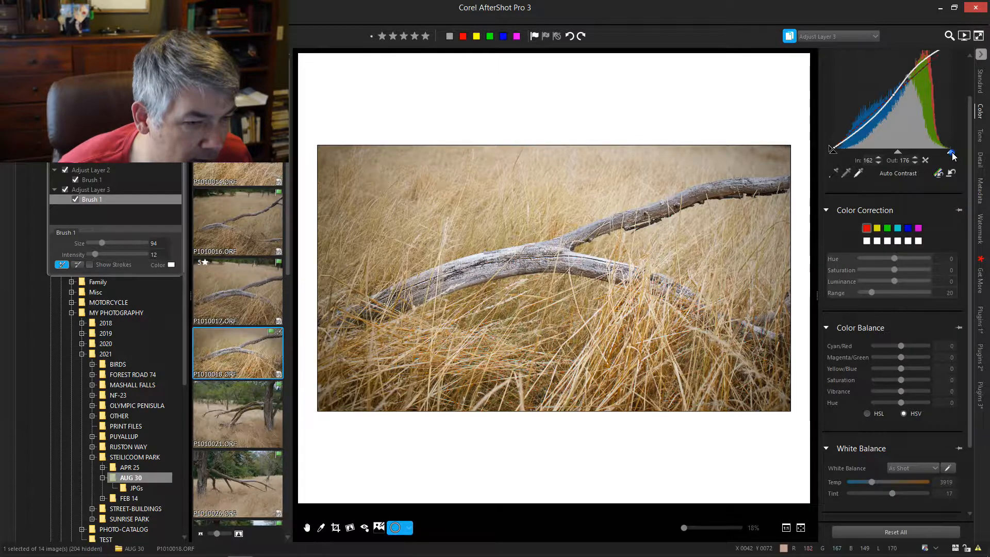
{"action": "left_click_drag", "start_coordinate": [952, 153], "coordinate": [944, 153]}
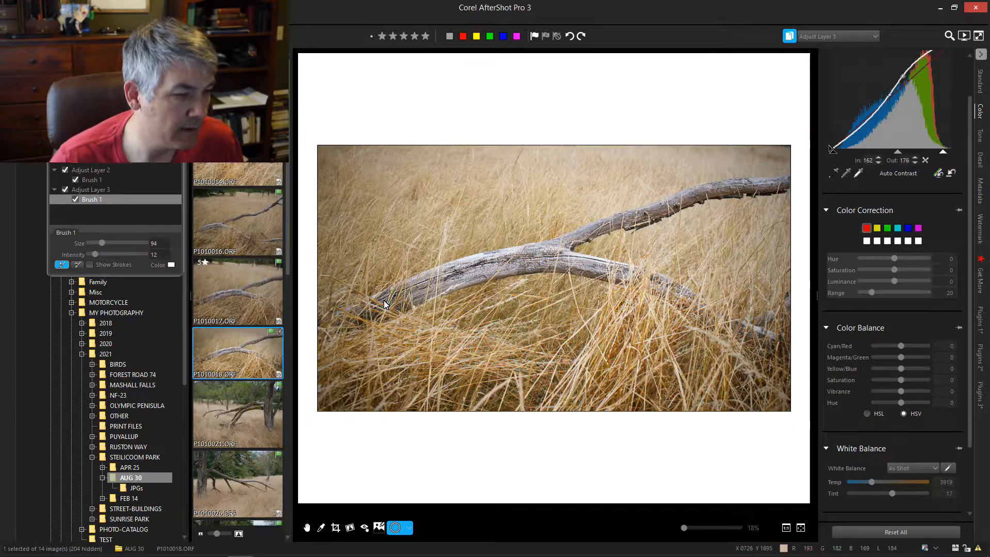
- Compare the brightened branch end with Adjust Layer 3 off and on, leaving the layer enabled
{"action": "left_click", "coordinate": [65, 189]}
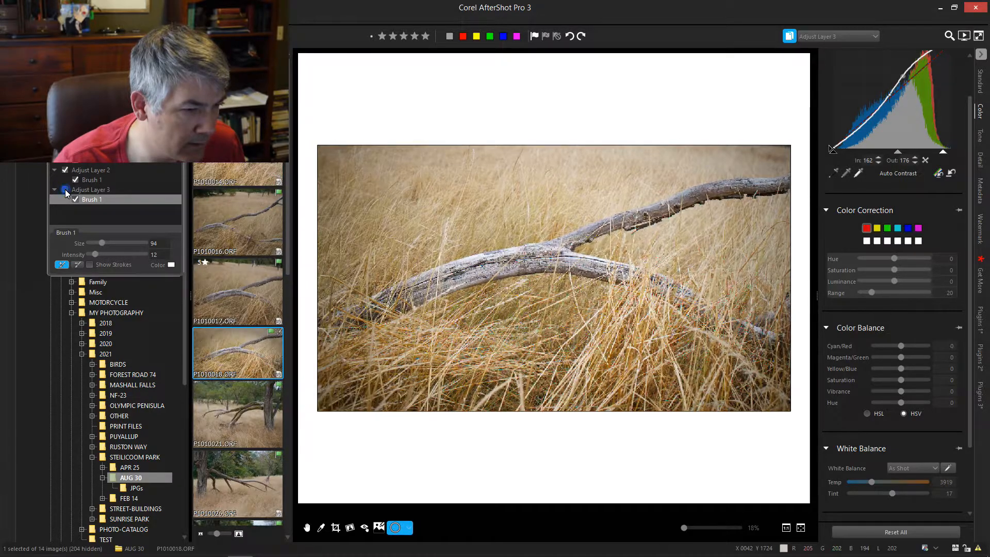
{"action": "left_click", "coordinate": [65, 190]}
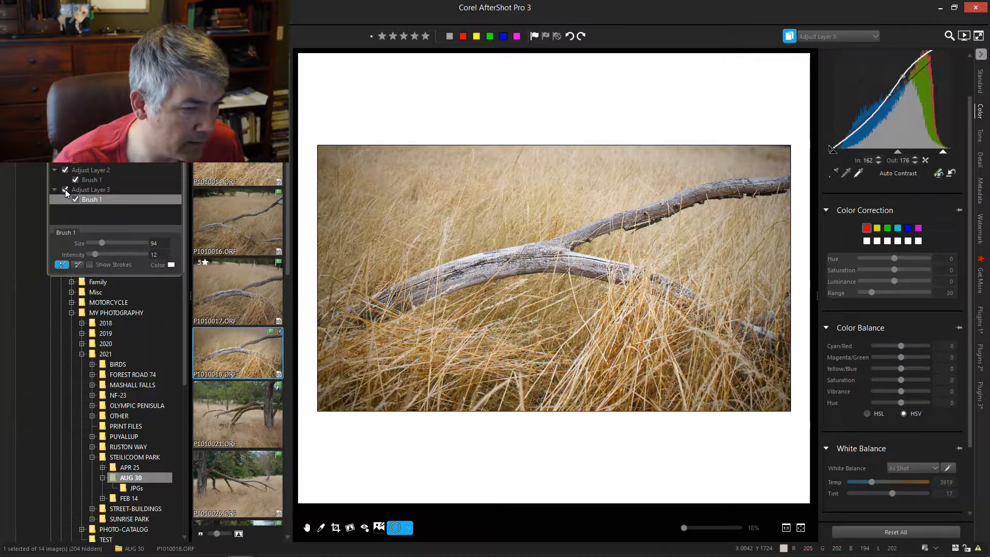
{"action": "left_click", "coordinate": [65, 190]}
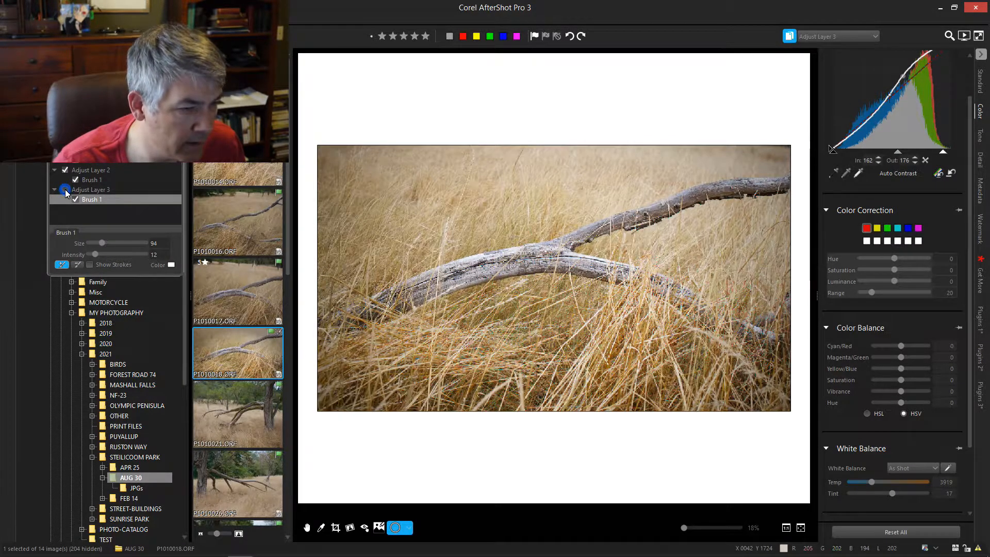
{"action": "left_click", "coordinate": [65, 189]}
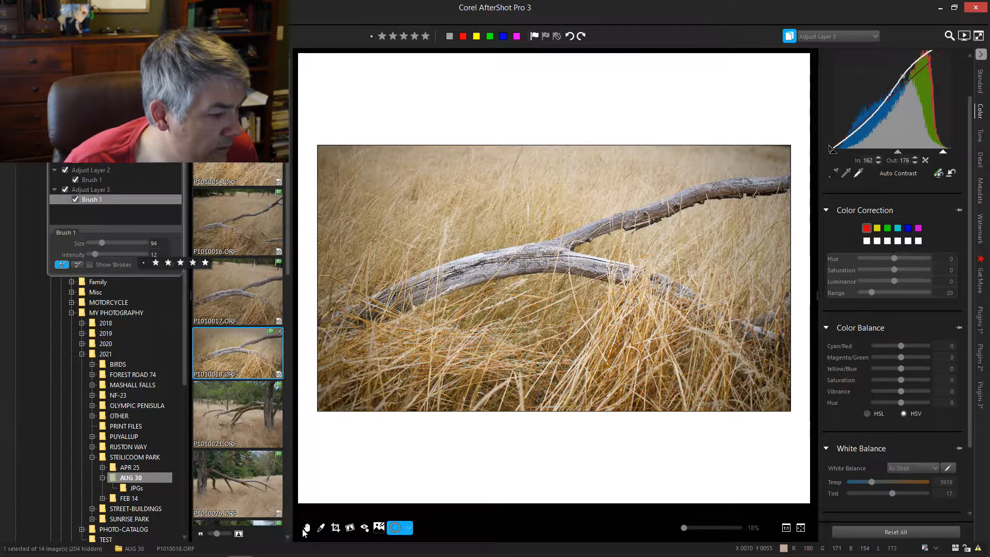
- Return to the Main Layer and open the next photo, P1010021.ORF
{"action": "left_click", "coordinate": [306, 528]}
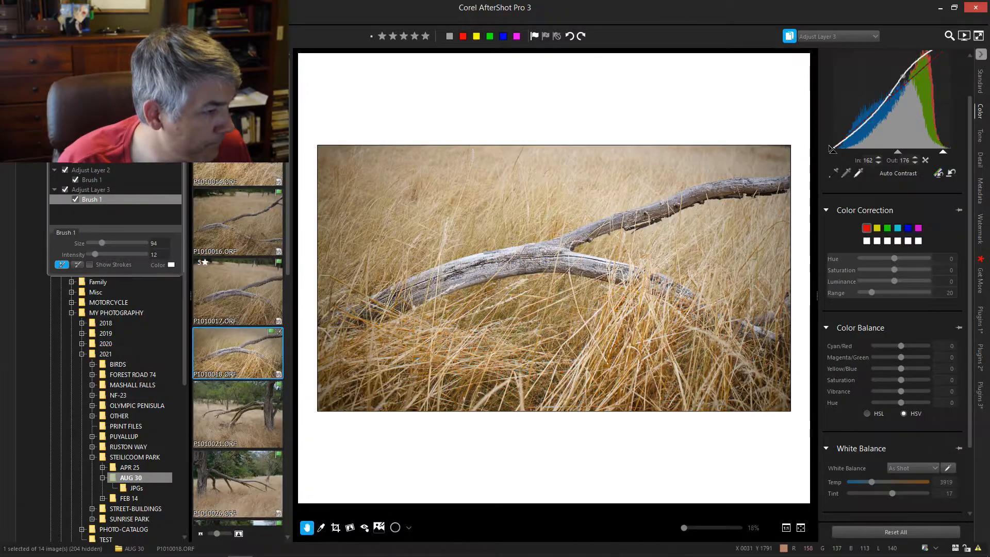
{"action": "left_click", "coordinate": [814, 35]}
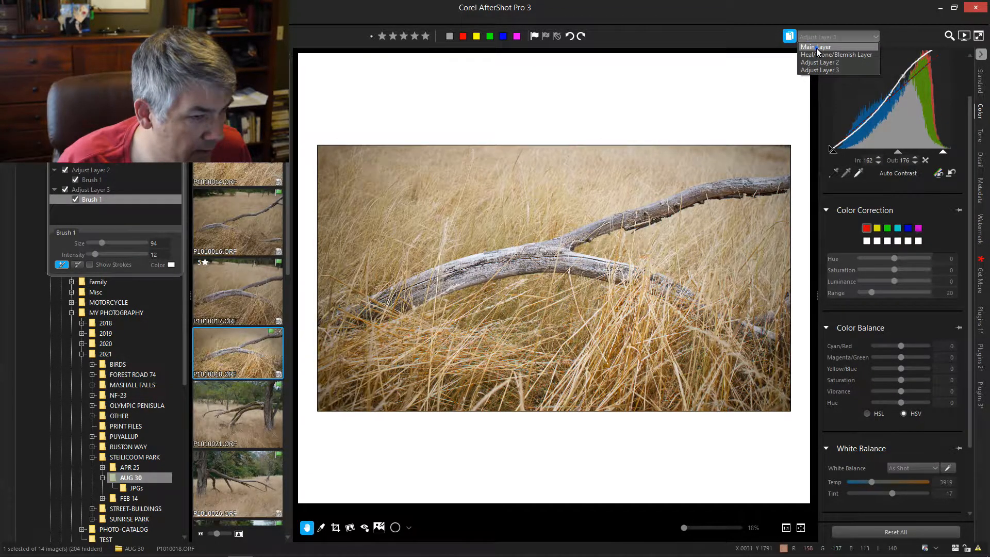
{"action": "left_click", "coordinate": [816, 48]}
{"action": "scroll", "coordinate": [218, 362], "scroll_direction": "down", "scroll_amount": 1}
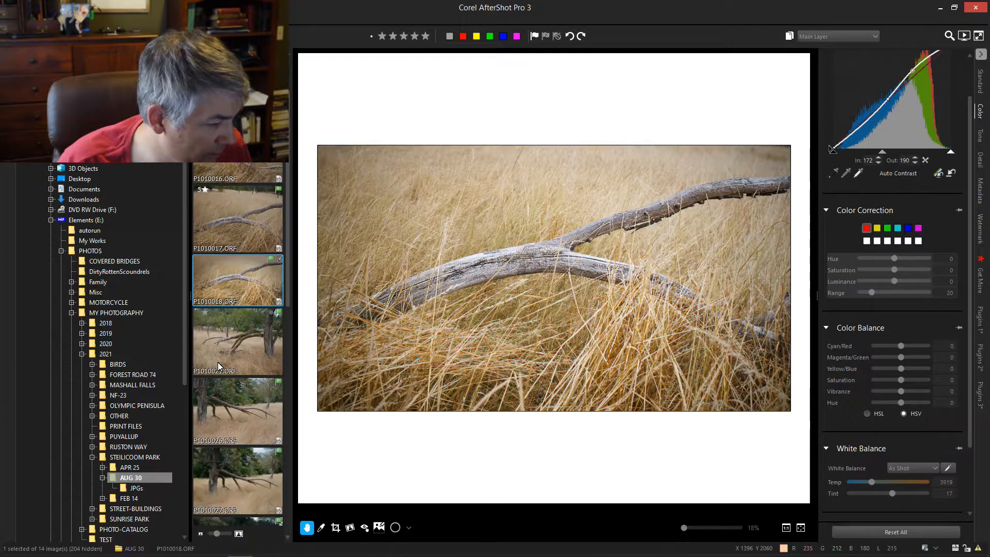
{"action": "left_click", "coordinate": [227, 348]}
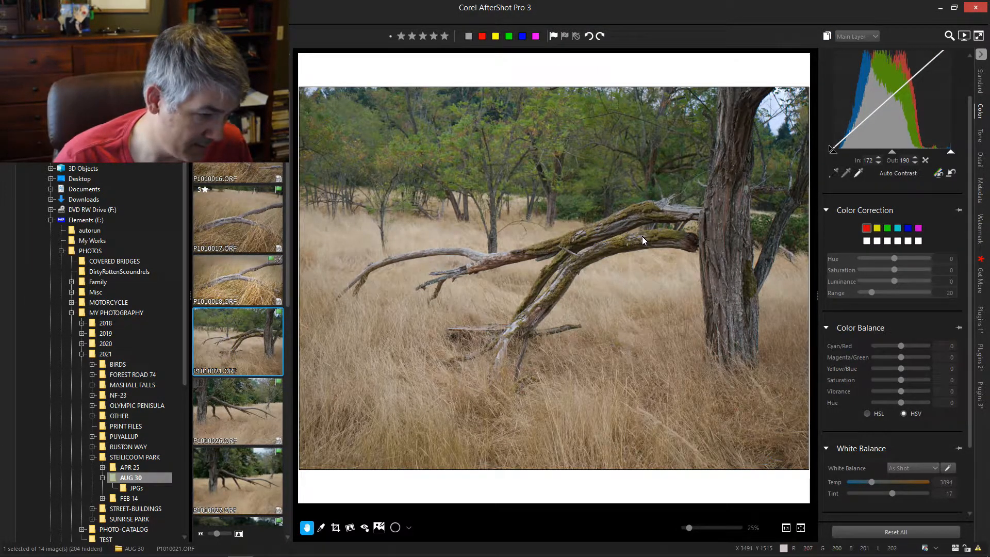
- Crop the photo to 16:9 HDTV at full width, with the frame's upper edge at pixel 520
{"action": "scroll", "coordinate": [701, 246], "scroll_direction": "up", "scroll_amount": 3}
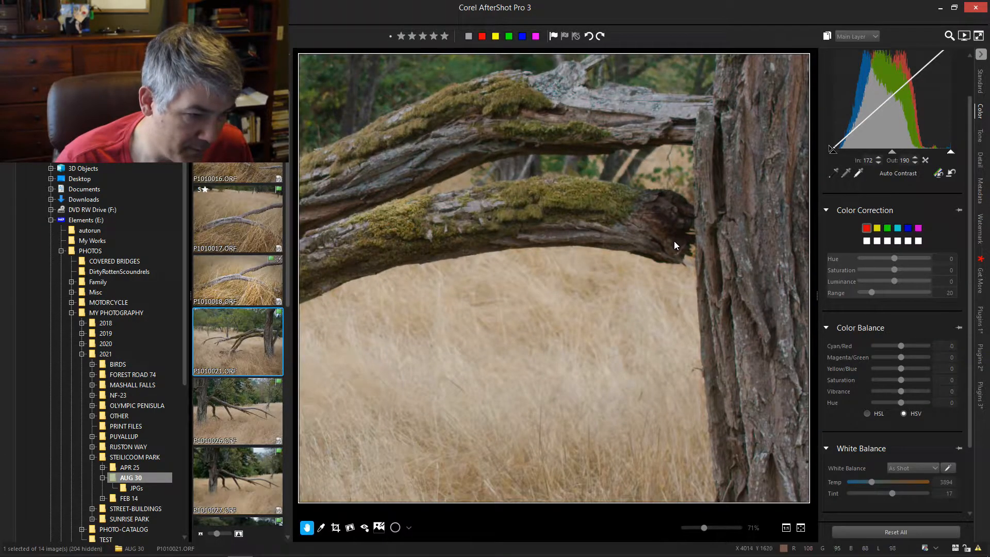
{"action": "scroll", "coordinate": [715, 163], "scroll_direction": "down", "scroll_amount": 4}
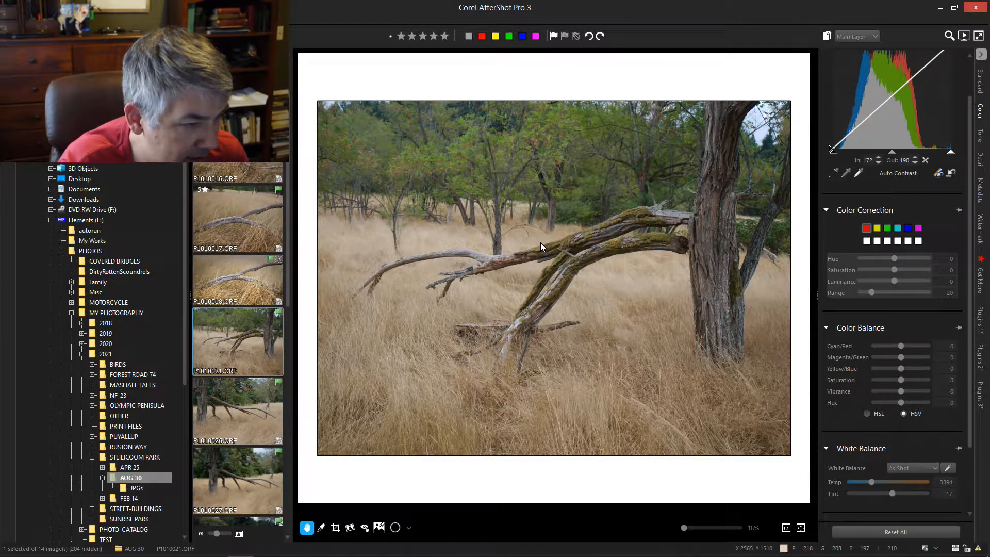
{"action": "left_click", "coordinate": [336, 527]}
{"action": "left_click", "coordinate": [94, 178]}
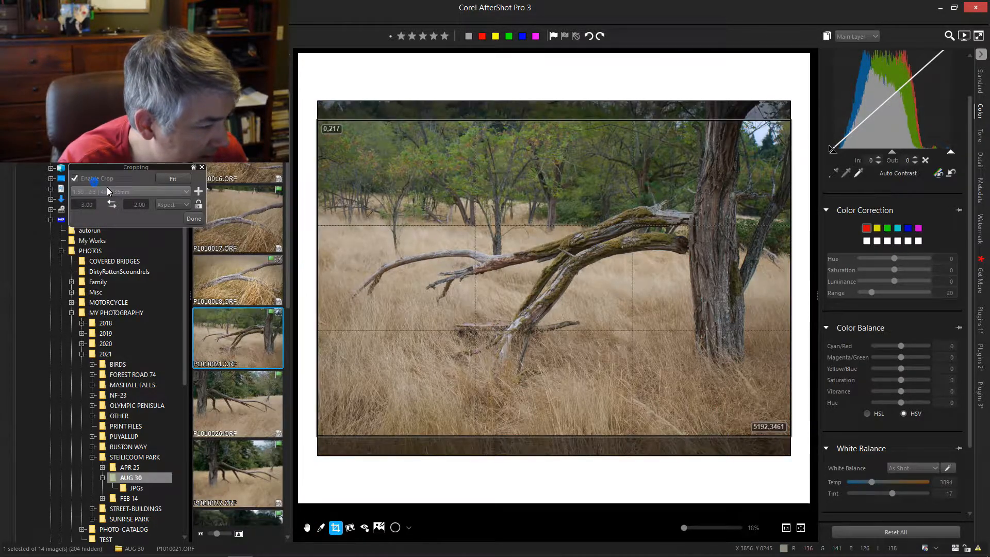
{"action": "left_click", "coordinate": [128, 191]}
{"action": "left_click", "coordinate": [105, 279]}
{"action": "left_click_drag", "start_coordinate": [432, 242], "coordinate": [432, 288]}
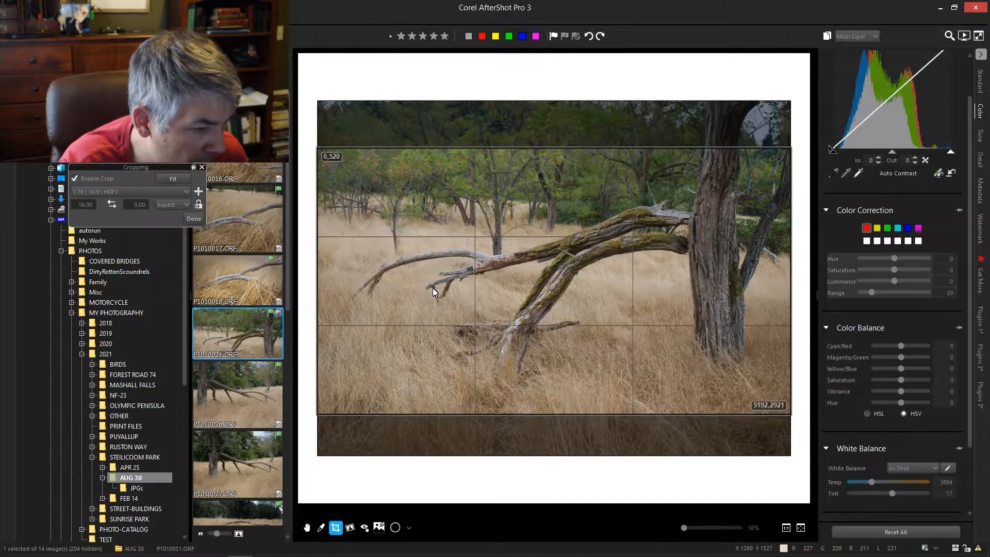
{"action": "left_click", "coordinate": [193, 218]}
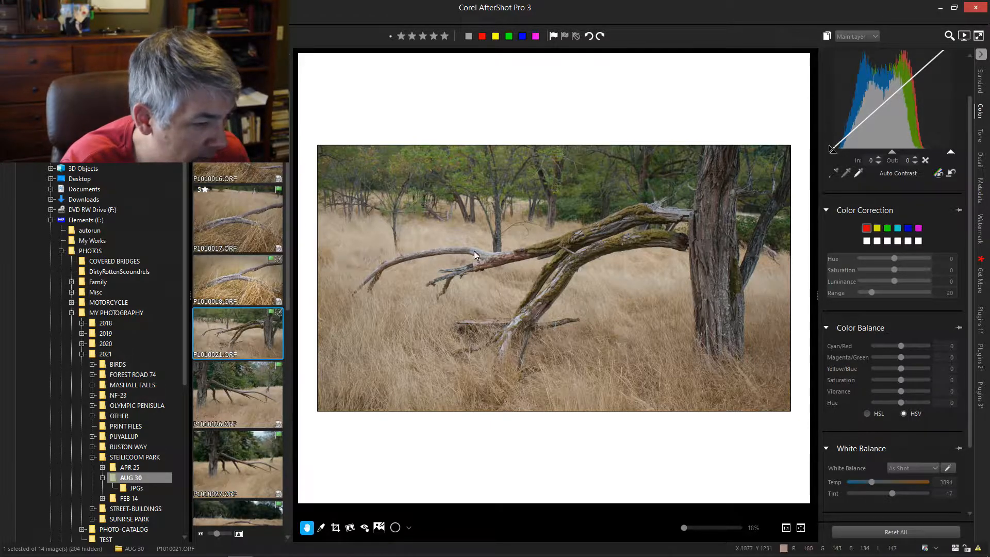
- Draw a curve clone region over the base of the thin tree above the branch, sourcing it from the grass beside the trunk
{"action": "scroll", "coordinate": [498, 253], "scroll_direction": "up", "scroll_amount": 5}
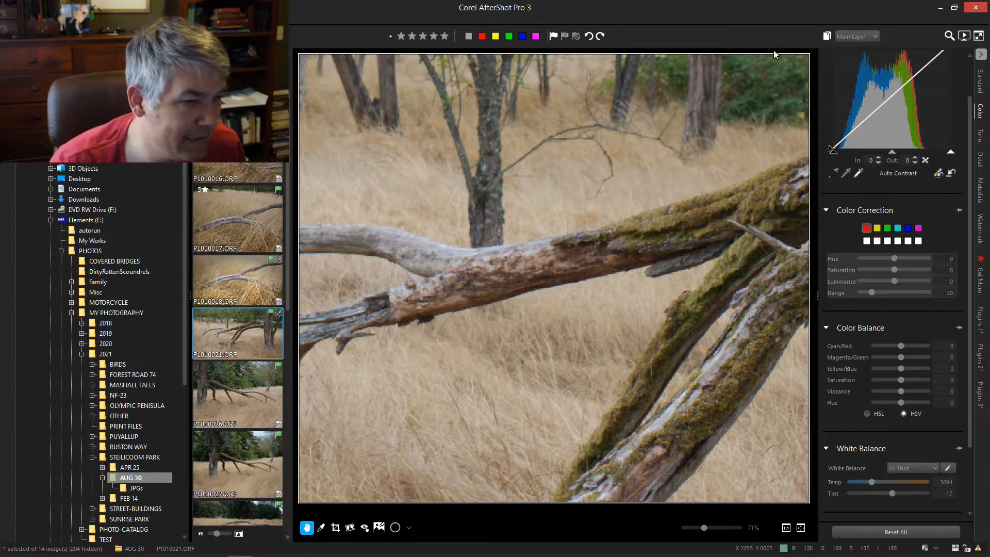
{"action": "left_click", "coordinate": [827, 36]}
{"action": "left_click", "coordinate": [395, 527]}
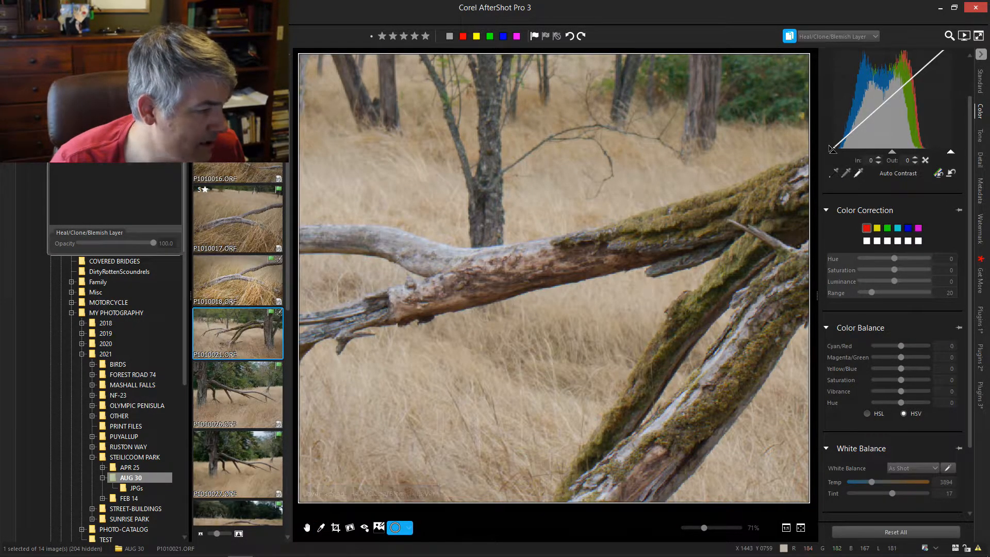
{"action": "left_click_drag", "start_coordinate": [506, 237], "coordinate": [469, 241]}
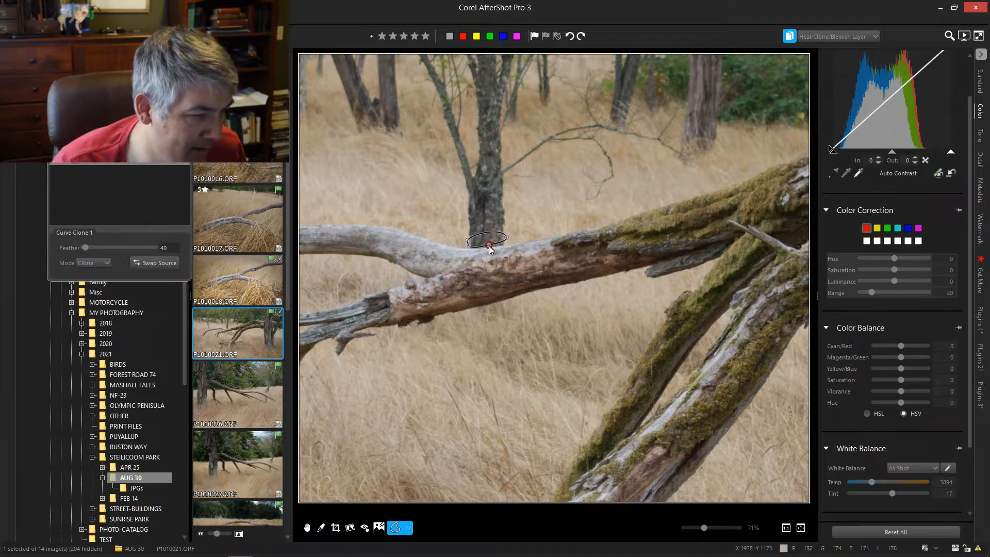
{"action": "double_click", "coordinate": [505, 243]}
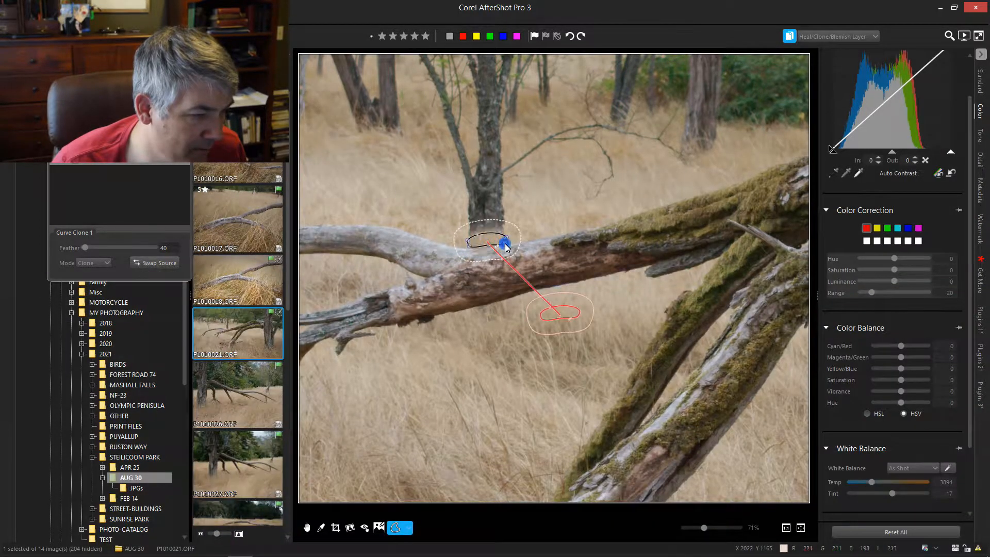
{"action": "left_click_drag", "start_coordinate": [565, 315], "coordinate": [548, 227]}
- Extend the clone region slightly past the trunk base and reduce its feather to 16
{"action": "scroll", "coordinate": [551, 231], "scroll_direction": "down", "scroll_amount": 2}
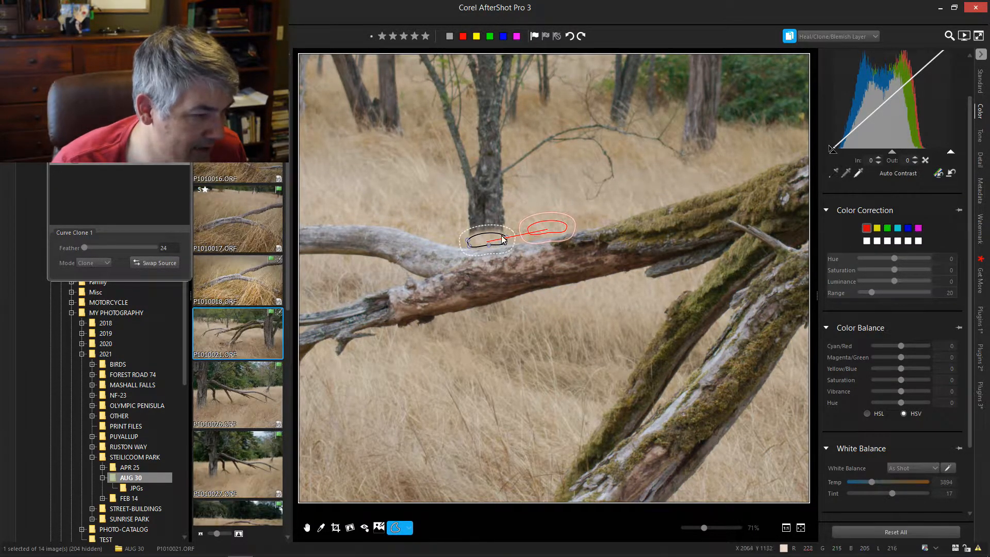
{"action": "left_click_drag", "start_coordinate": [469, 244], "coordinate": [463, 244]}
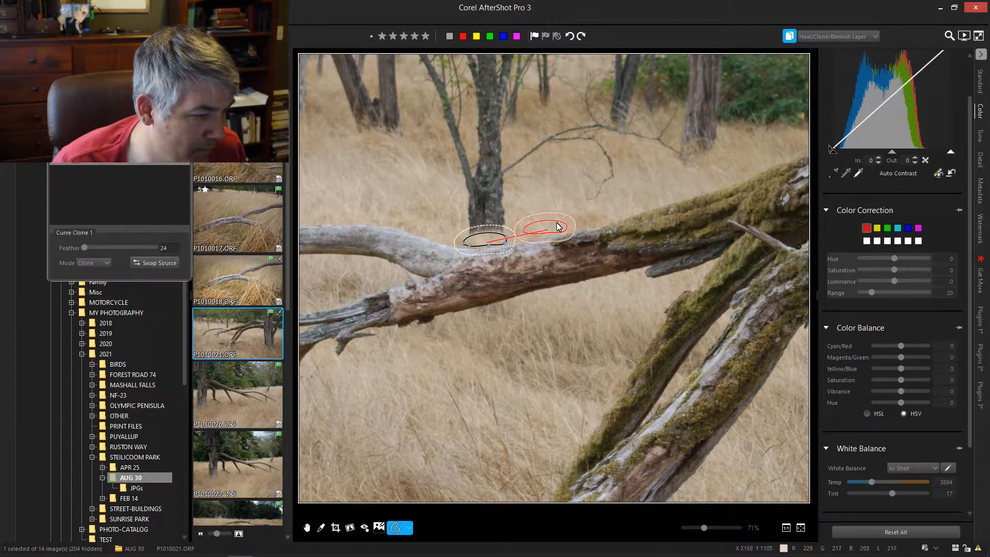
{"action": "scroll", "coordinate": [556, 233], "scroll_direction": "down", "scroll_amount": 1}
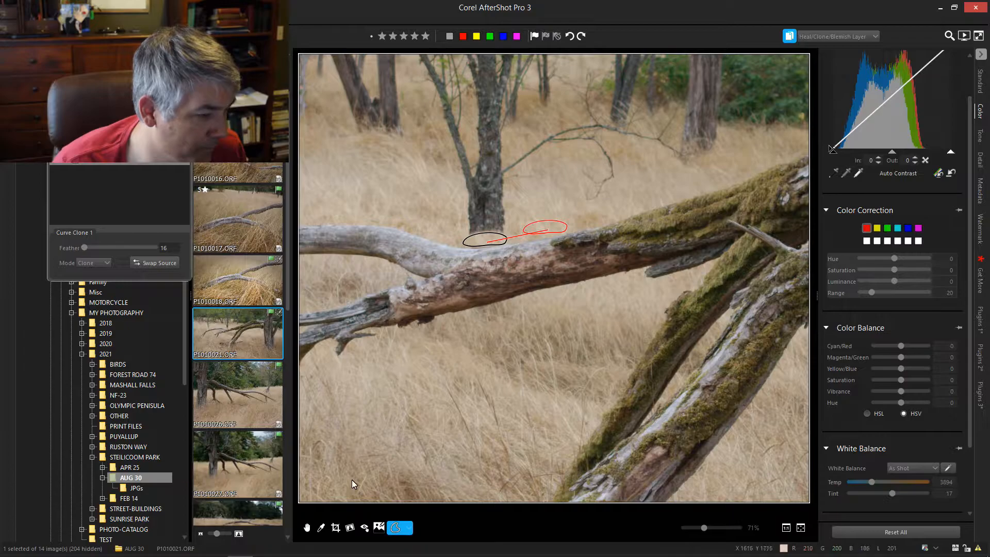
{"action": "left_click", "coordinate": [307, 527]}
{"action": "scroll", "coordinate": [527, 388], "scroll_direction": "down", "scroll_amount": 3}
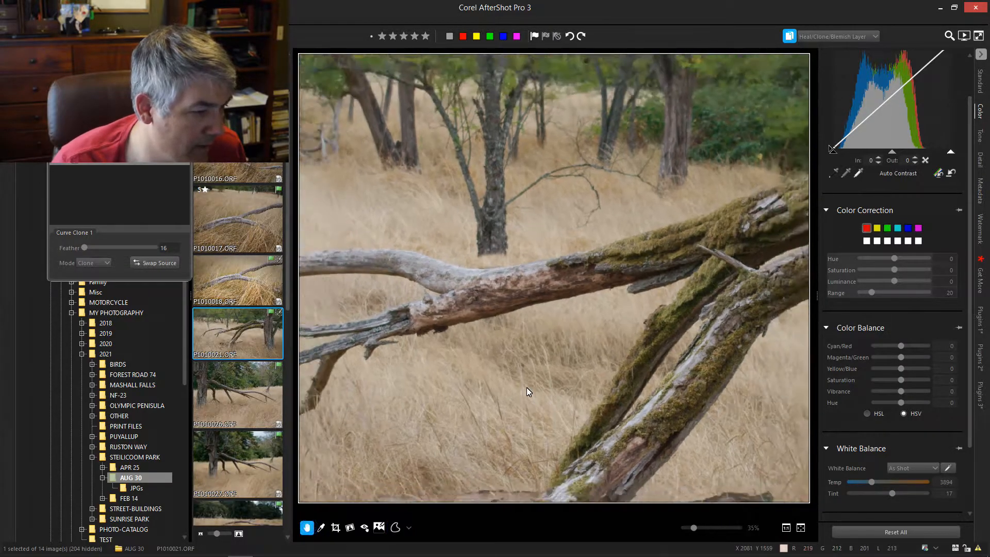
{"action": "scroll", "coordinate": [528, 386], "scroll_direction": "down", "scroll_amount": 1}
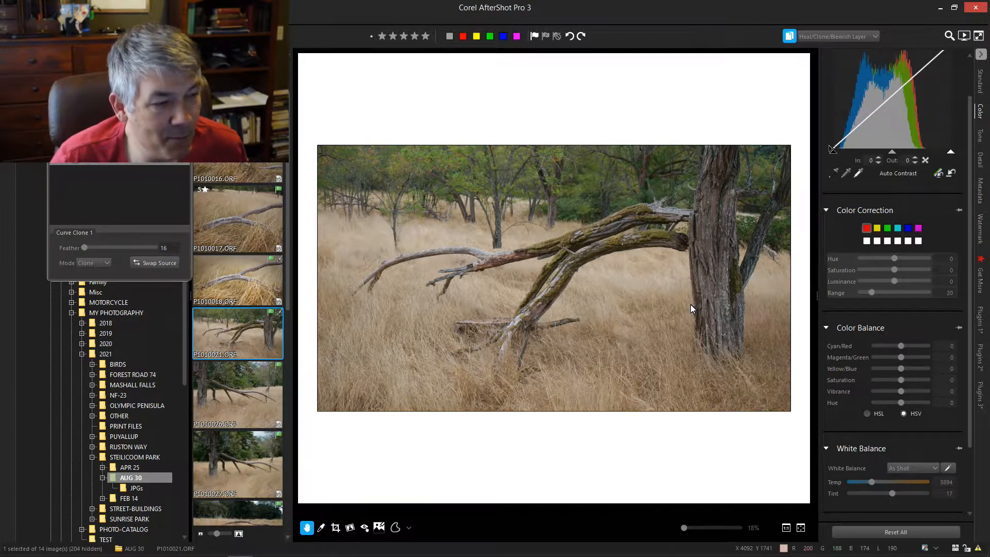
- Lower the Heal/Clone/Blemish Layer opacity to about 61
{"action": "left_click", "coordinate": [125, 180]}
{"action": "left_click_drag", "start_coordinate": [154, 243], "coordinate": [136, 242]}
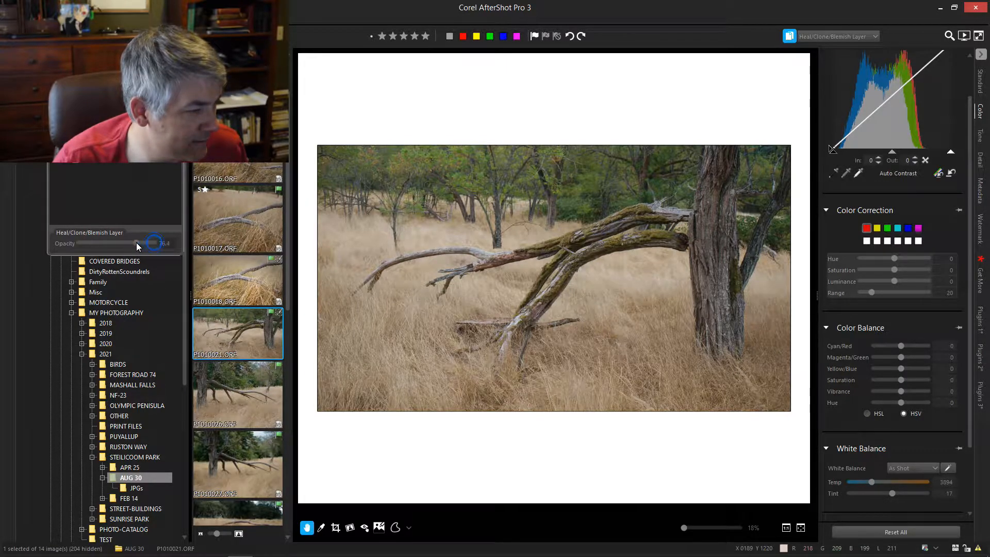
{"action": "left_click_drag", "start_coordinate": [136, 243], "coordinate": [126, 245]}
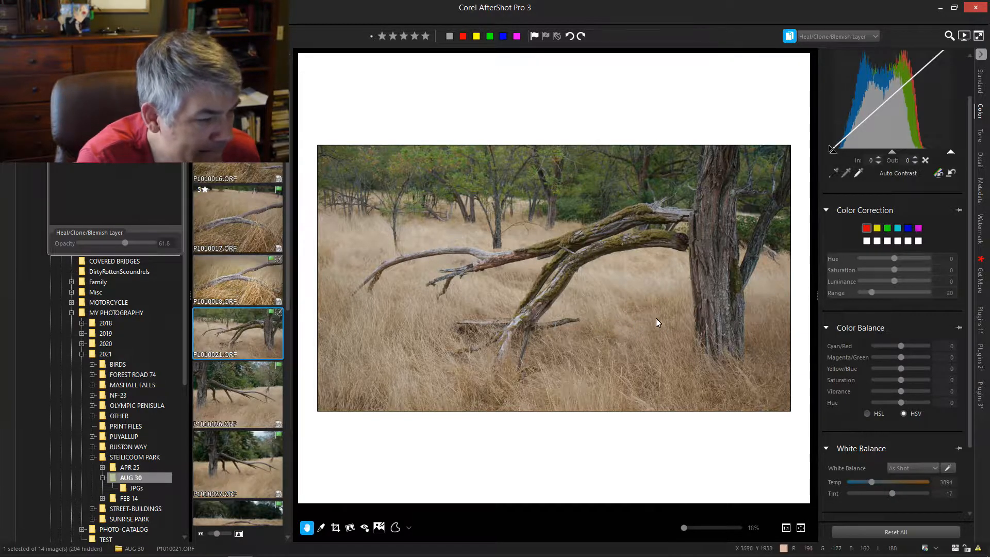
- Try an exposure of 0.31 on the Heal/Clone/Blemish Layer, and set the Main Layer's exposure to 0.70
{"action": "left_click", "coordinate": [982, 87]}
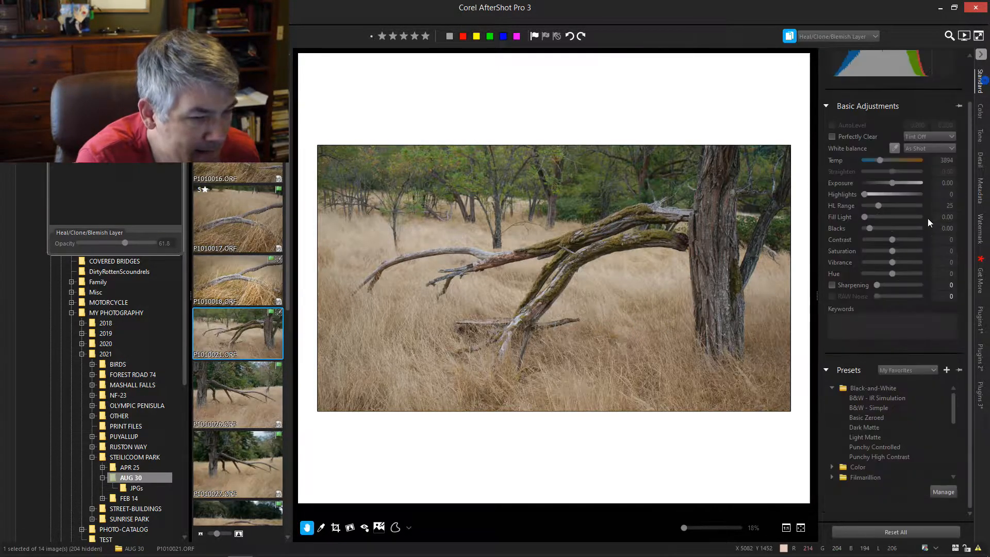
{"action": "left_click_drag", "start_coordinate": [893, 182], "coordinate": [895, 182]}
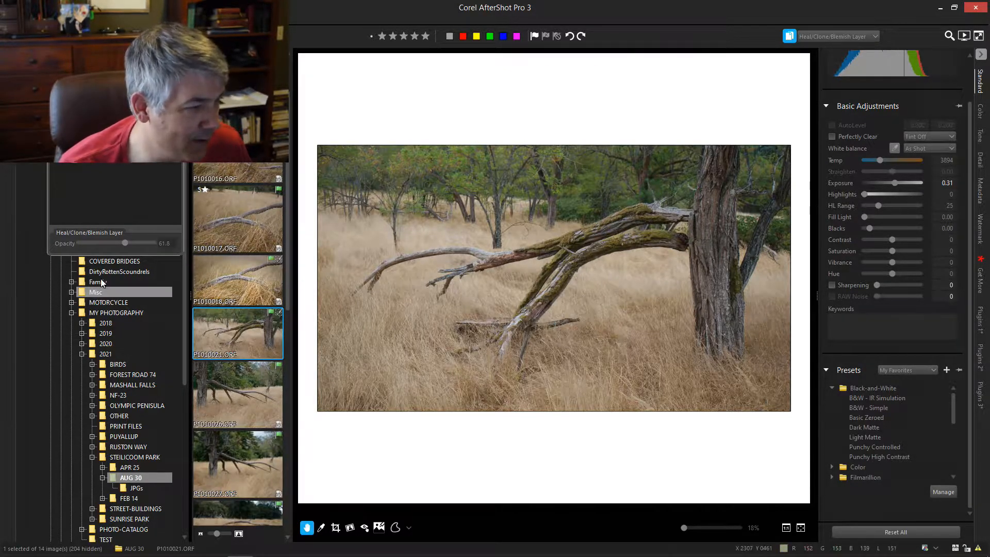
{"action": "left_click", "coordinate": [113, 147]}
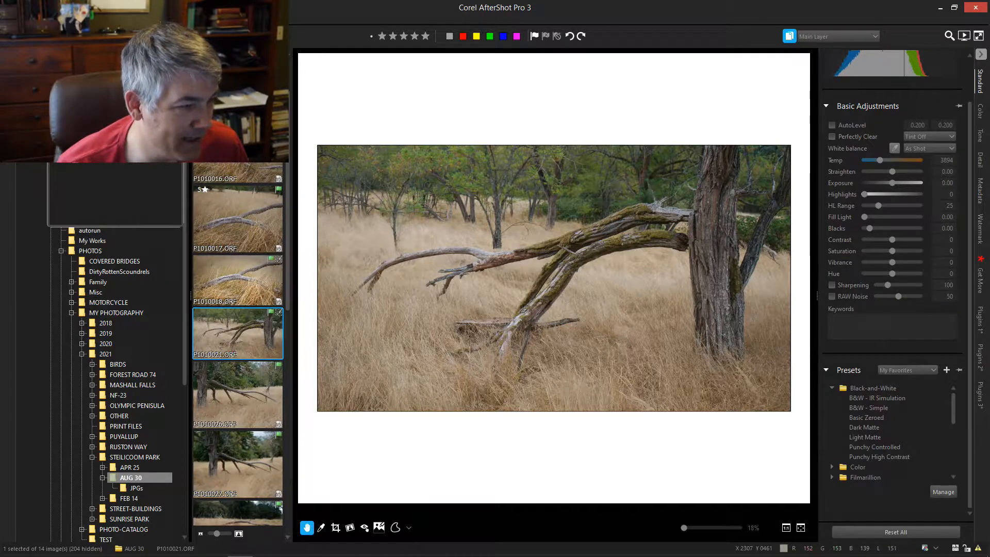
{"action": "left_click_drag", "start_coordinate": [892, 180], "coordinate": [901, 181]}
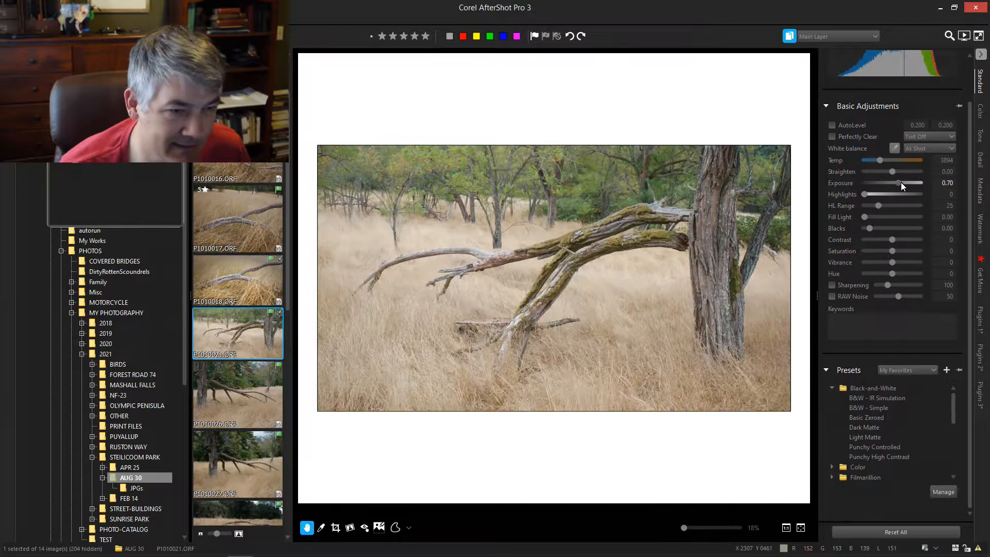
- Shape the Main Layer's tone curve with a central anchor and a point at input 153, output 163, and darken the midtones slightly
{"action": "left_click", "coordinate": [980, 111]}
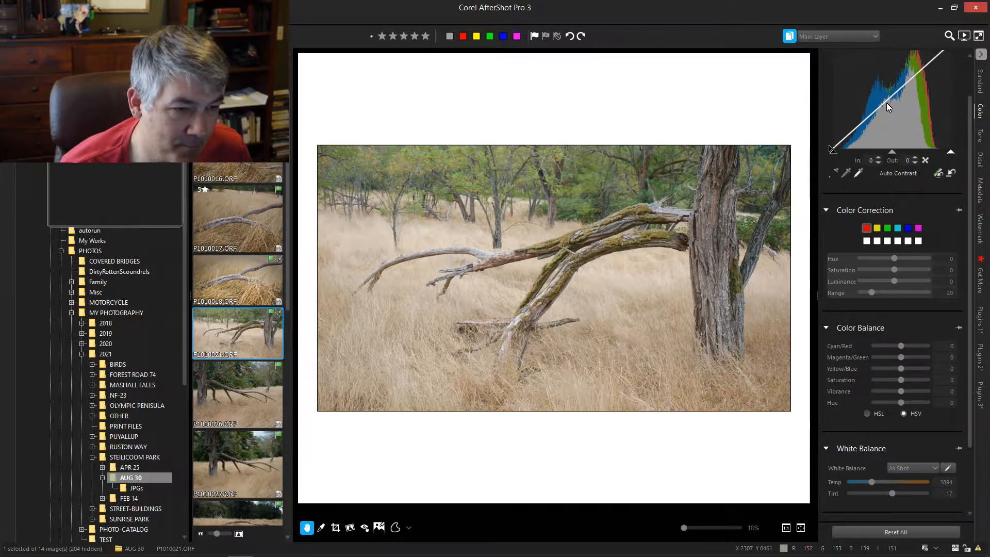
{"action": "left_click", "coordinate": [886, 103]}
{"action": "left_click", "coordinate": [908, 84]}
{"action": "left_click_drag", "start_coordinate": [909, 83], "coordinate": [904, 82]}
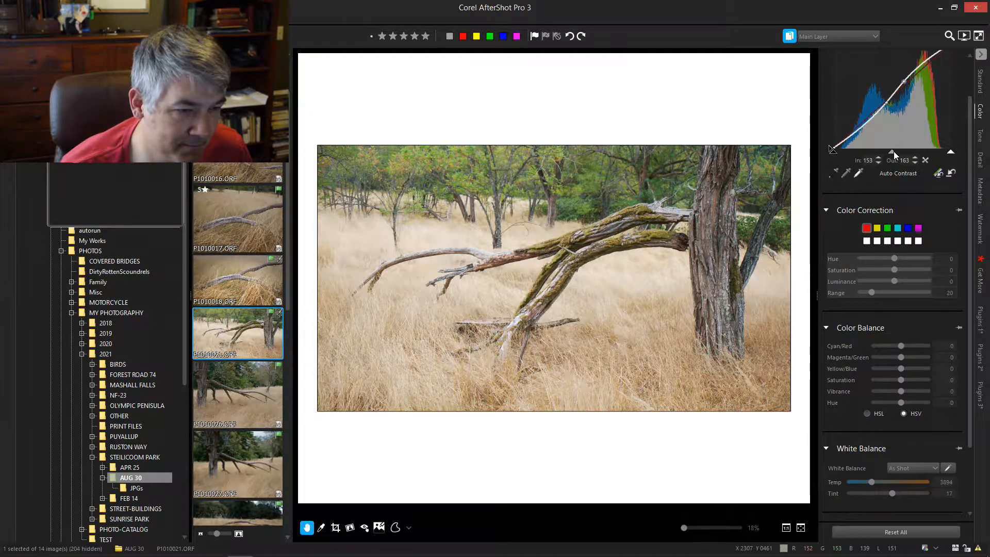
{"action": "left_click_drag", "start_coordinate": [893, 154], "coordinate": [885, 154]}
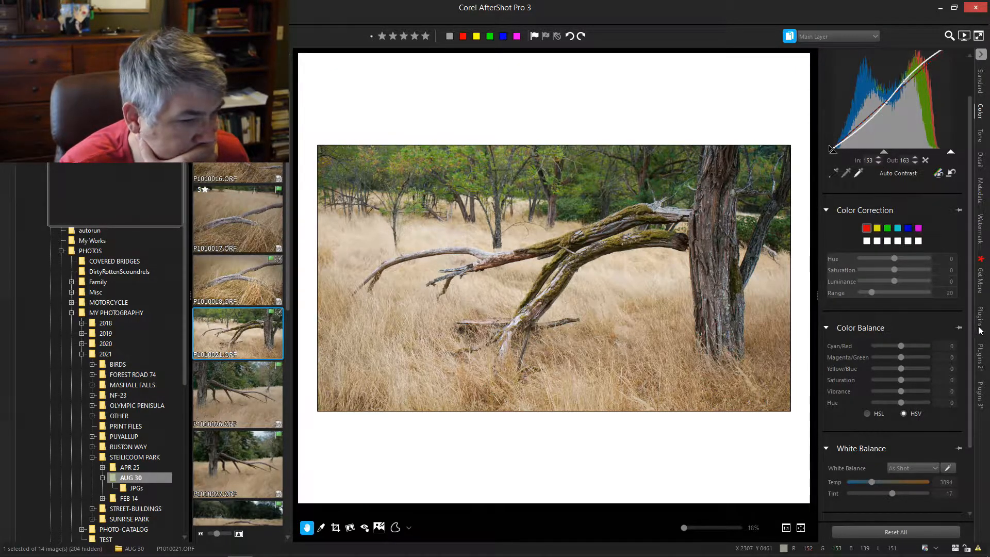
- Lower the Greys value of the Bez plugin's 5 Tone Narrow Curve to 31 on the Main Layer
{"action": "left_click", "coordinate": [981, 344]}
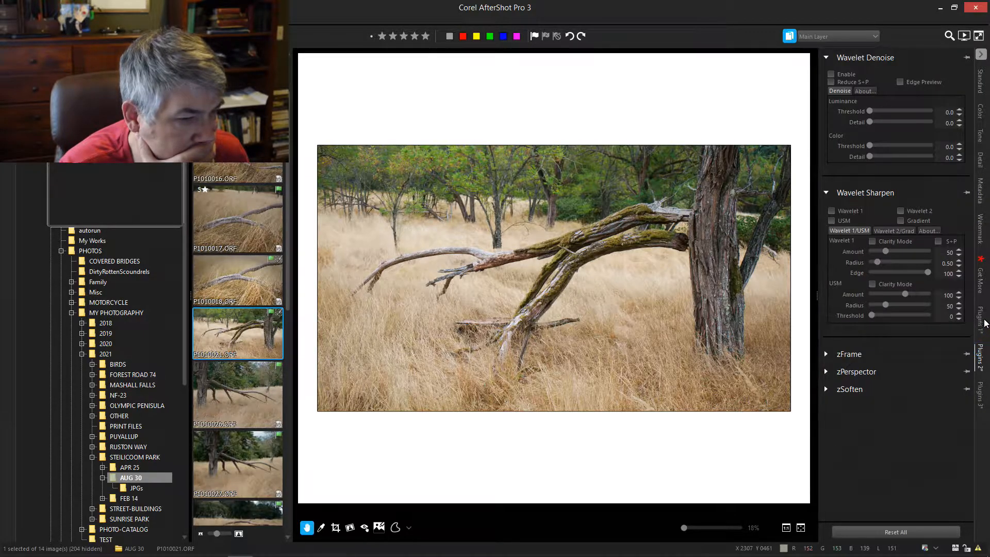
{"action": "left_click", "coordinate": [982, 321]}
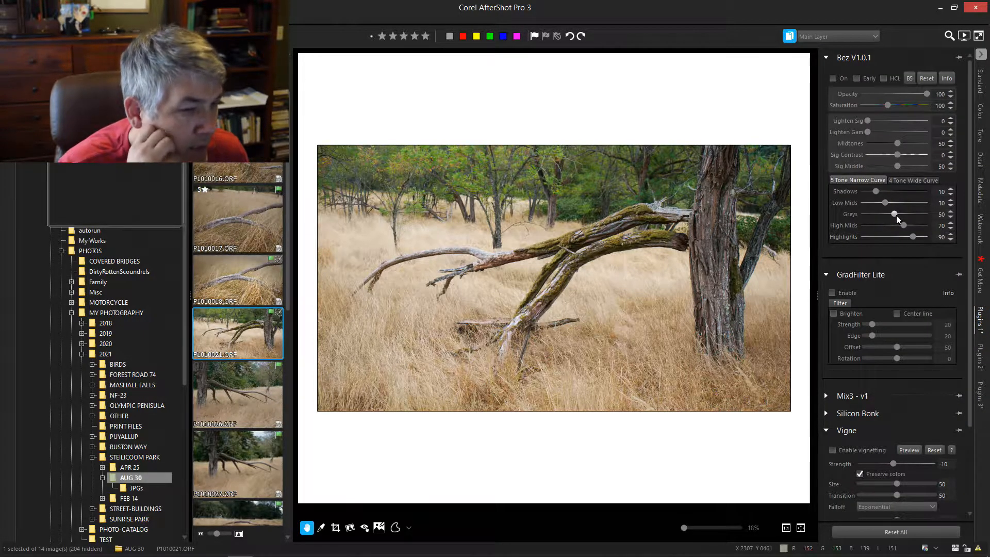
{"action": "left_click_drag", "start_coordinate": [896, 215], "coordinate": [889, 214]}
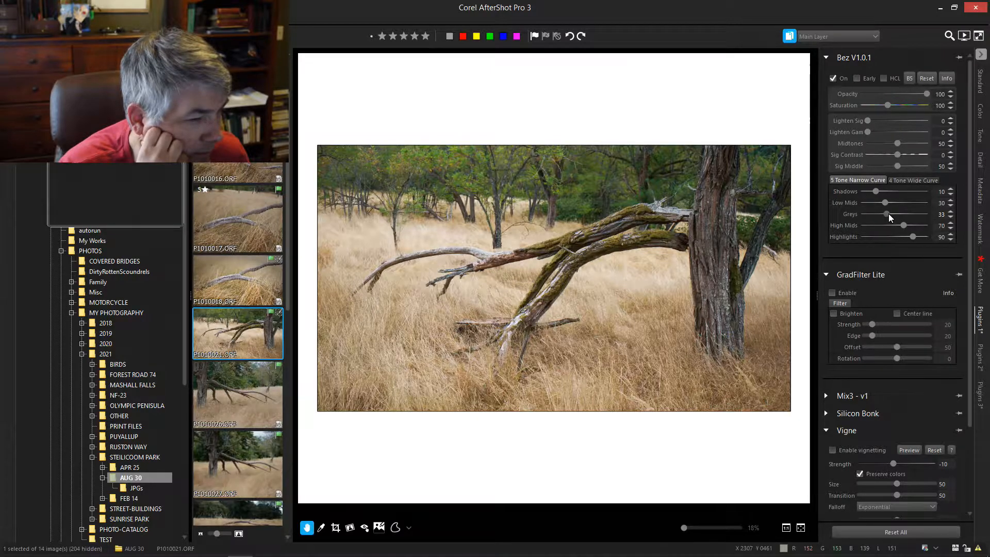
{"action": "left_click_drag", "start_coordinate": [889, 213], "coordinate": [887, 214]}
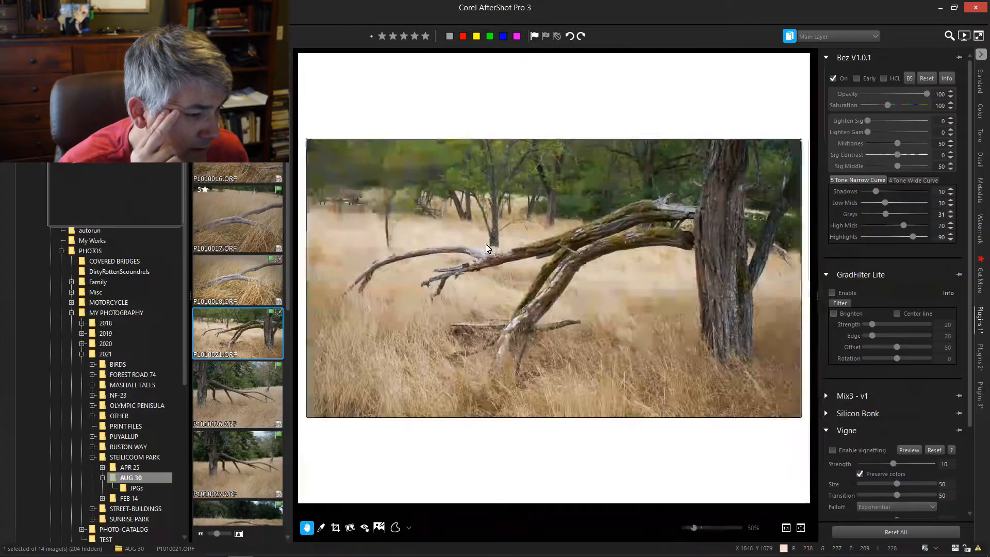
- Delete the oval clone region at the small tree's base from the Heal/Clone/Blemish Layer
{"action": "left_click", "coordinate": [487, 249]}
{"action": "left_click", "coordinate": [105, 164]}
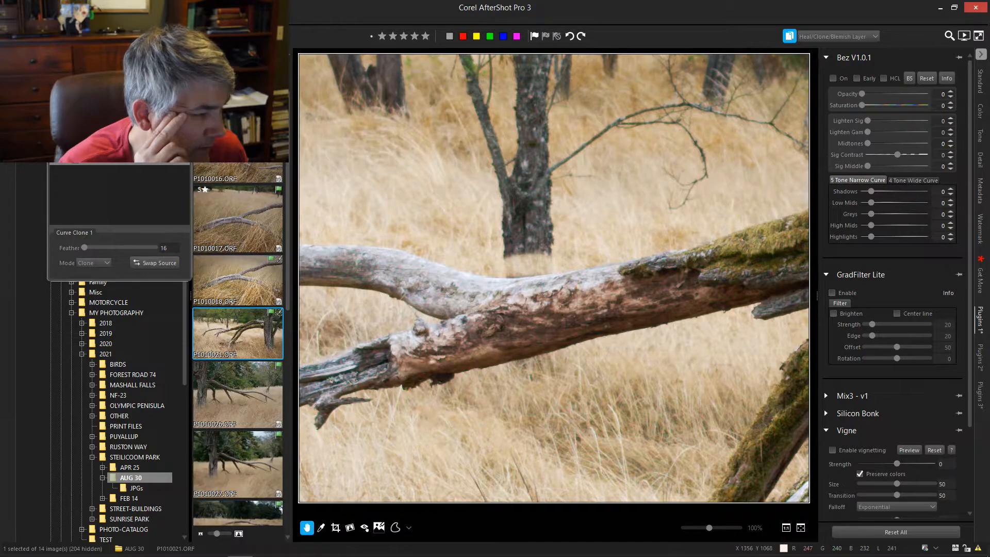
{"action": "left_click", "coordinate": [119, 129]}
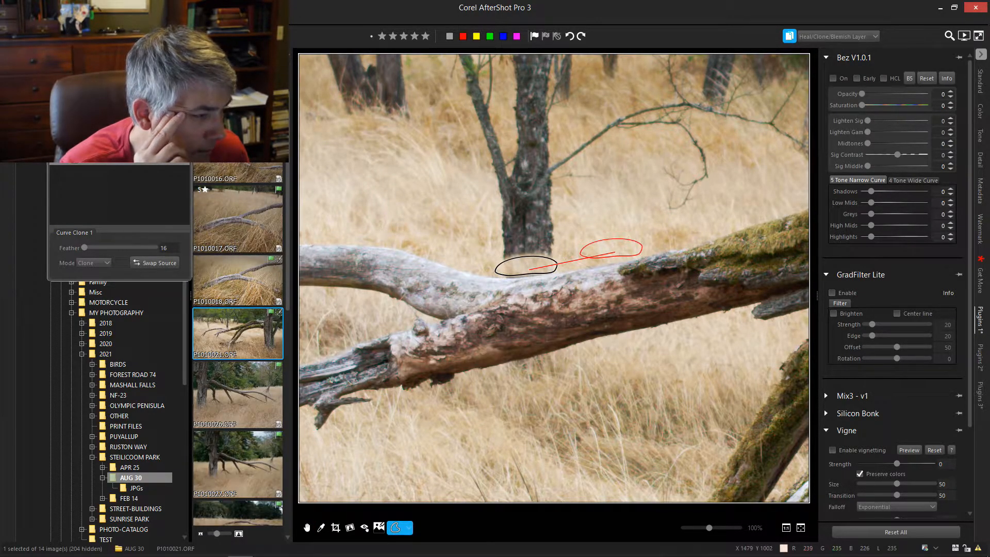
{"action": "left_click", "coordinate": [176, 139]}
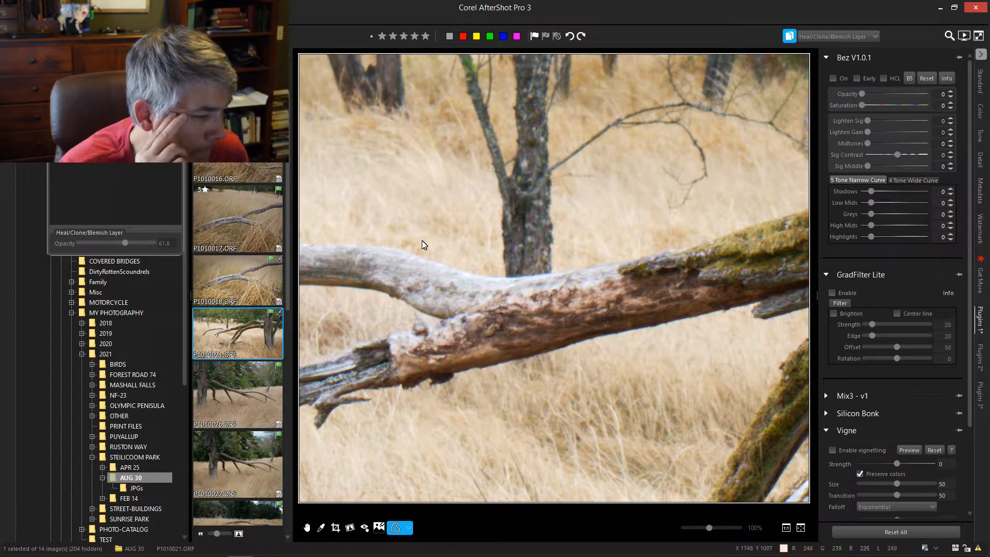
- Draw a jagged curve clone region with feather 40 across the small tree's base, sourcing it from the grass below the fallen branch
{"action": "left_click", "coordinate": [497, 263]}
{"action": "left_click", "coordinate": [513, 253]}
{"action": "left_click", "coordinate": [522, 264]}
{"action": "left_click", "coordinate": [529, 258]}
{"action": "left_click", "coordinate": [534, 266]}
{"action": "left_click", "coordinate": [545, 259]}
{"action": "left_click", "coordinate": [550, 264]}
{"action": "left_click", "coordinate": [556, 261]}
{"action": "left_click", "coordinate": [563, 269]}
{"action": "left_click", "coordinate": [553, 270]}
{"action": "left_click", "coordinate": [544, 272]}
{"action": "left_click", "coordinate": [540, 272]}
{"action": "left_click", "coordinate": [529, 274]}
{"action": "left_click", "coordinate": [519, 273]}
{"action": "left_click", "coordinate": [513, 273]}
{"action": "left_click", "coordinate": [509, 270]}
{"action": "left_click", "coordinate": [503, 274]}
{"action": "left_click", "coordinate": [502, 277]}
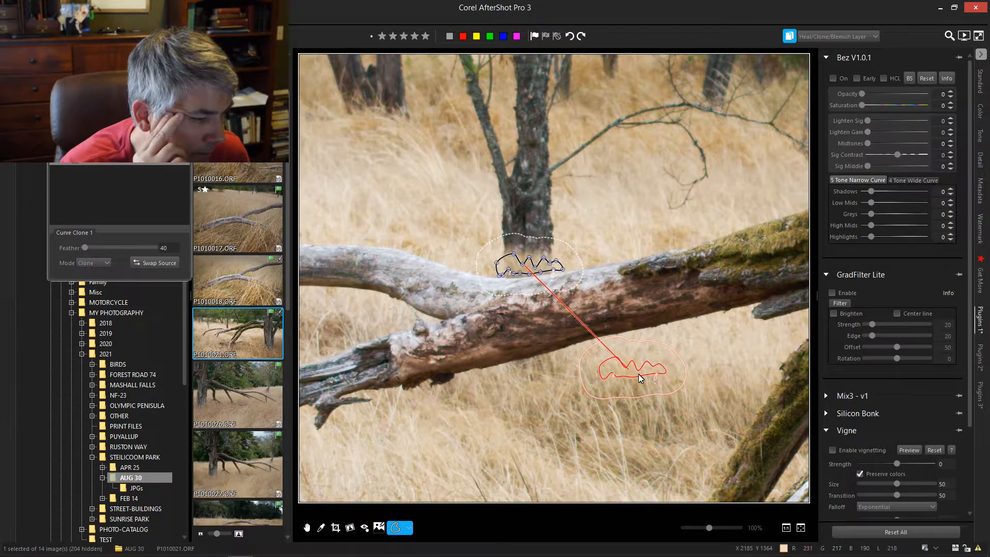
{"action": "left_click", "coordinate": [308, 528]}
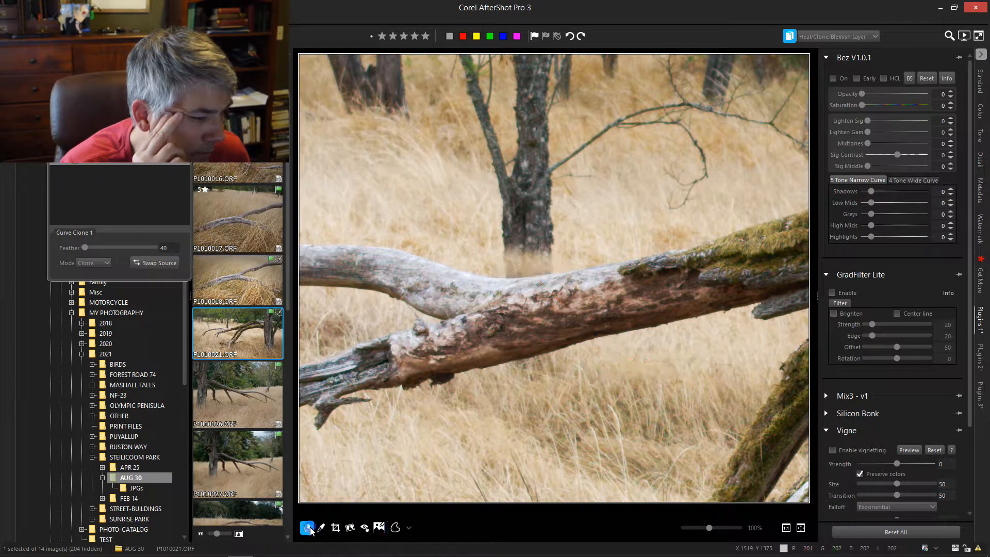
- Raise the Heal/Clone/Blemish Layer opacity to about 76
{"action": "scroll", "coordinate": [533, 413], "scroll_direction": "down", "scroll_amount": 1}
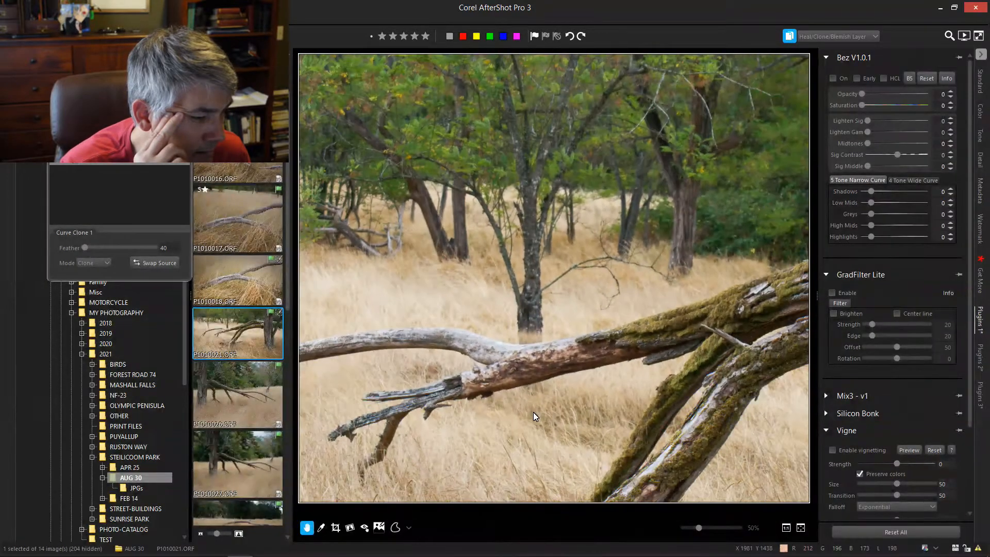
{"action": "scroll", "coordinate": [533, 413], "scroll_direction": "down", "scroll_amount": 1}
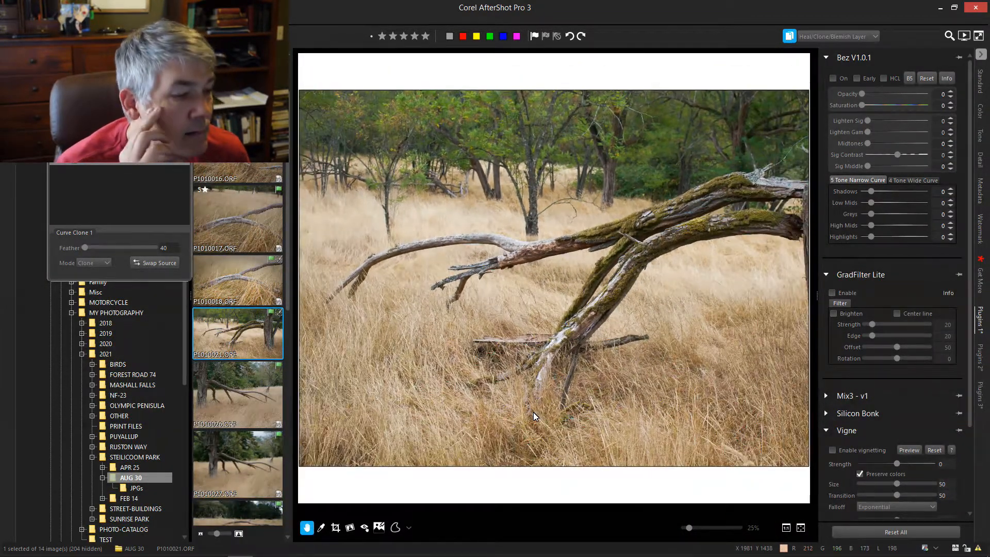
{"action": "scroll", "coordinate": [521, 221], "scroll_direction": "up", "scroll_amount": 3}
{"action": "scroll", "coordinate": [521, 222], "scroll_direction": "up", "scroll_amount": 1}
{"action": "left_click", "coordinate": [395, 528]}
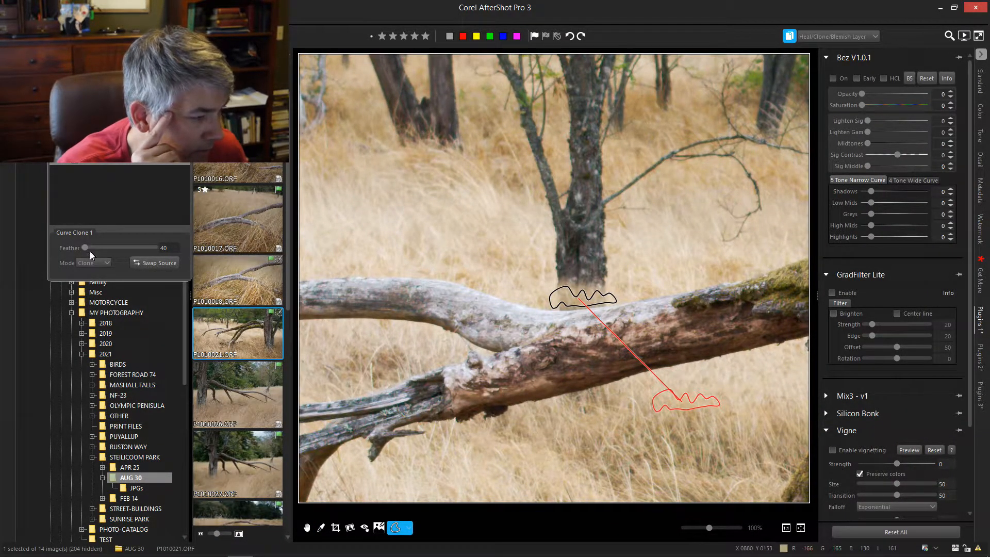
{"action": "left_click", "coordinate": [106, 148]}
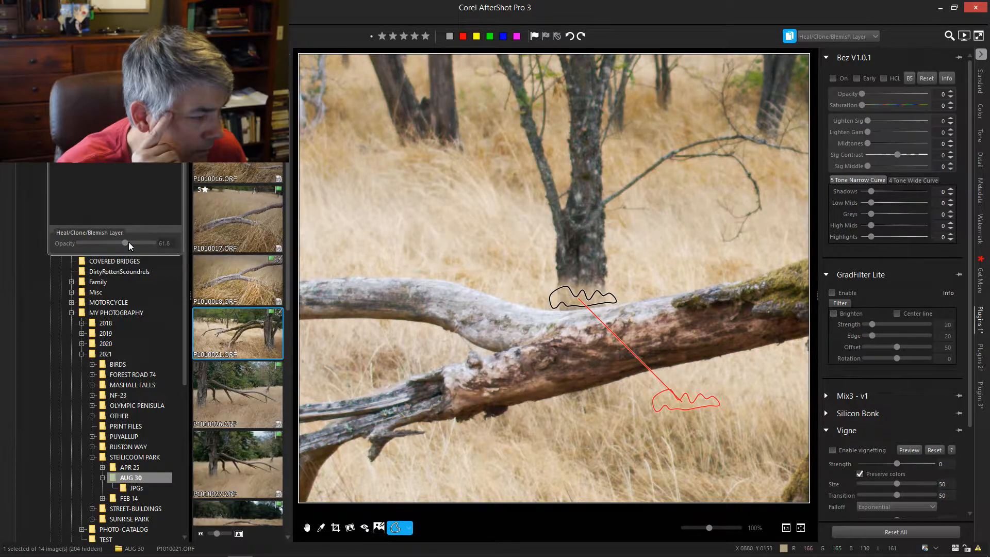
{"action": "left_click_drag", "start_coordinate": [127, 248], "coordinate": [138, 246]}
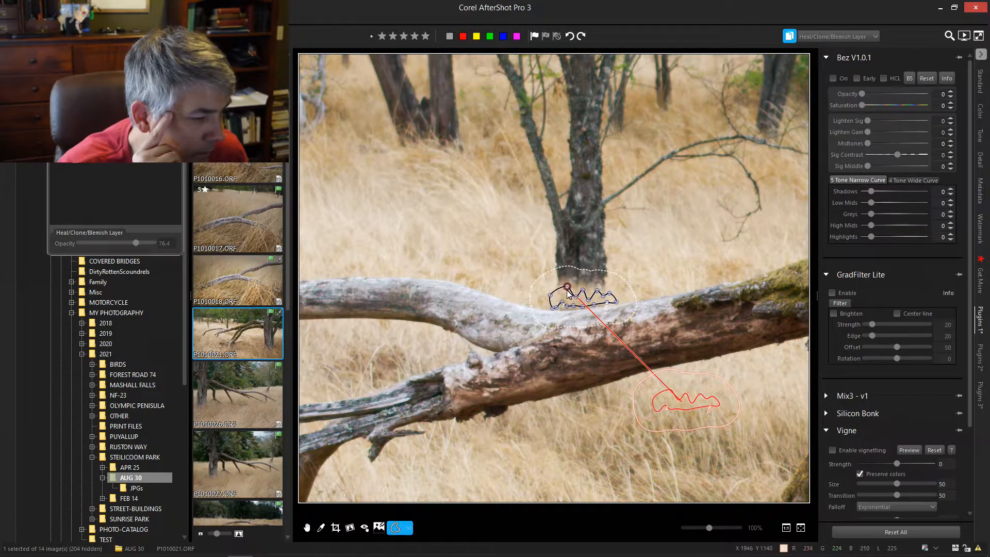
- Reshape the jagged clone region by moving its upper points higher into the trunk base, and check the blend in the whole photo
{"action": "mouse_move", "coordinate": [567, 292]}
{"action": "left_mouse_down"}
{"action": "mouse_move", "coordinate": [558, 299]}
{"action": "mouse_move", "coordinate": [586, 297]}
{"action": "mouse_move", "coordinate": [578, 285]}
{"action": "left_mouse_up"}
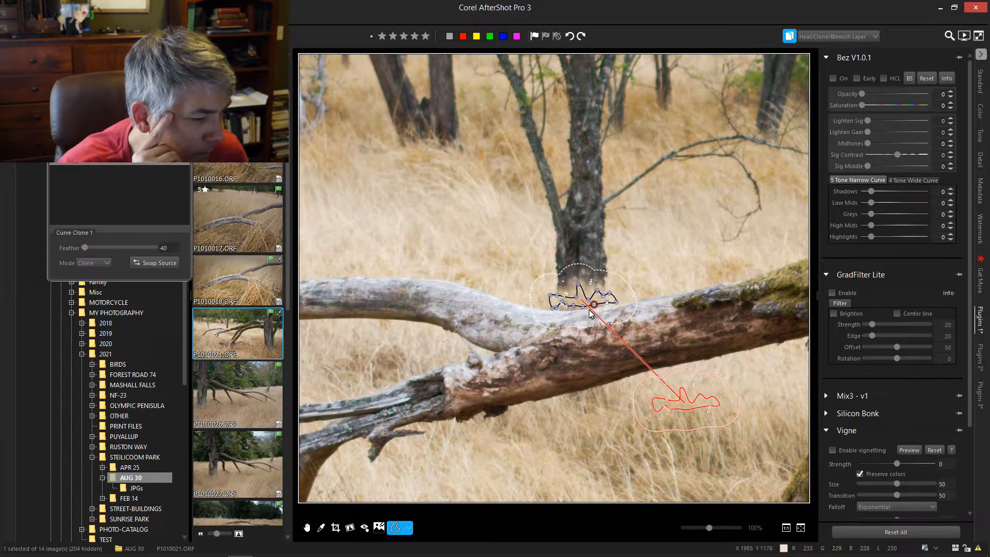
{"action": "left_click", "coordinate": [610, 294]}
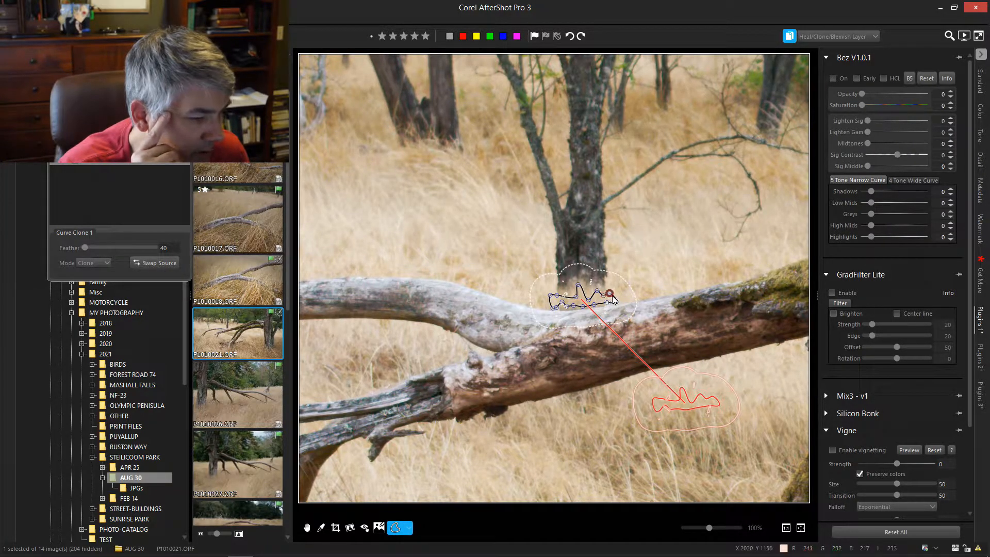
{"action": "left_click_drag", "start_coordinate": [612, 293], "coordinate": [613, 292]}
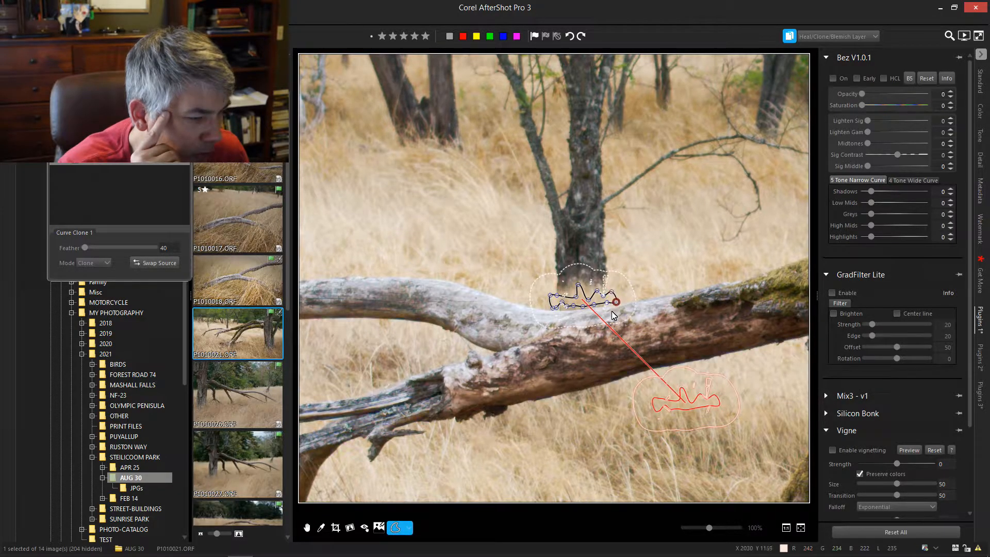
{"action": "left_click", "coordinate": [311, 527]}
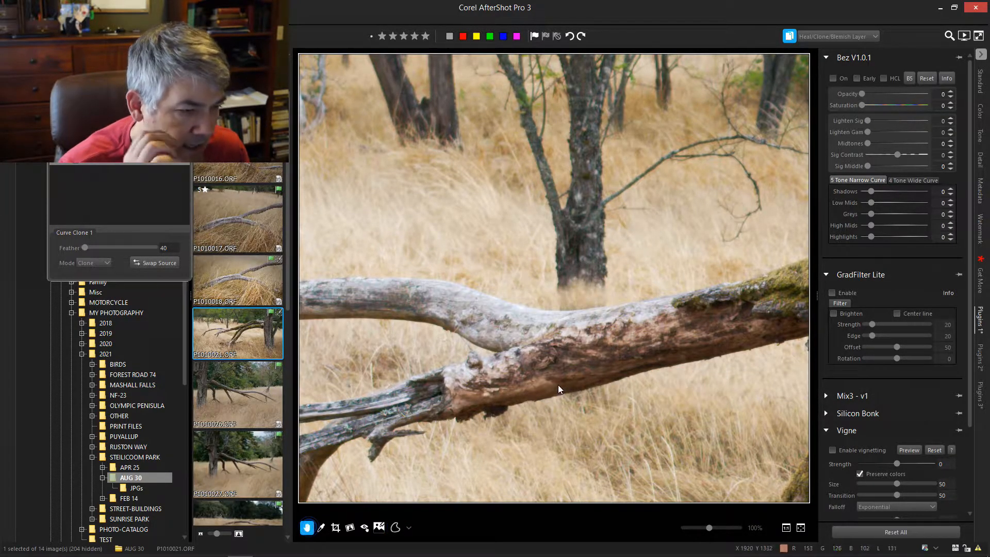
{"action": "left_click", "coordinate": [599, 372]}
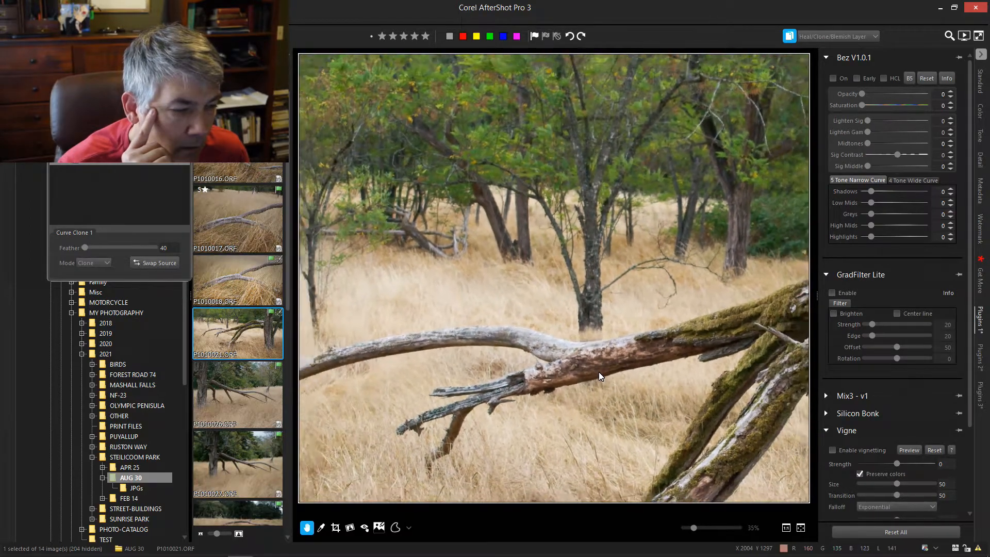
{"action": "scroll", "coordinate": [598, 372], "scroll_direction": "down", "scroll_amount": 5}
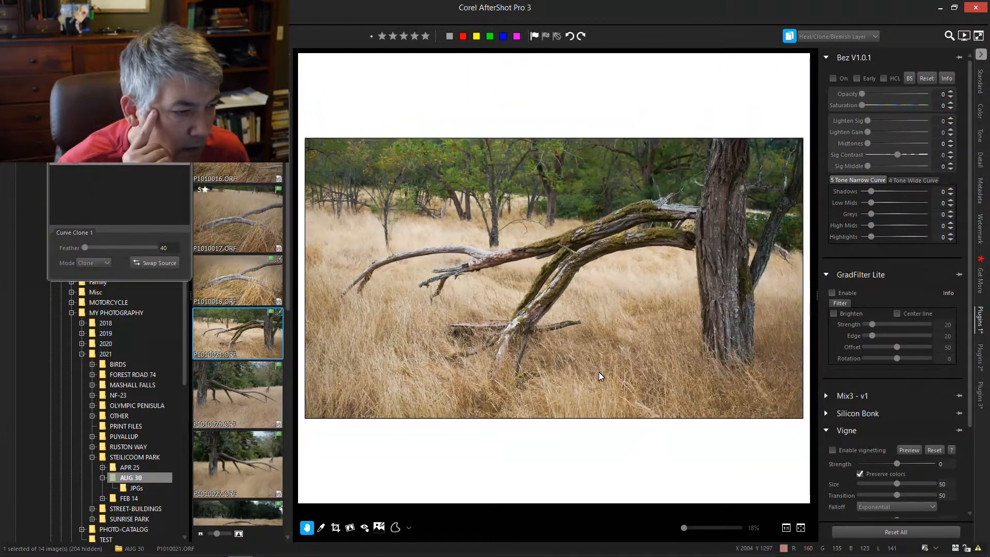
{"action": "scroll", "coordinate": [482, 263], "scroll_direction": "up", "scroll_amount": 3}
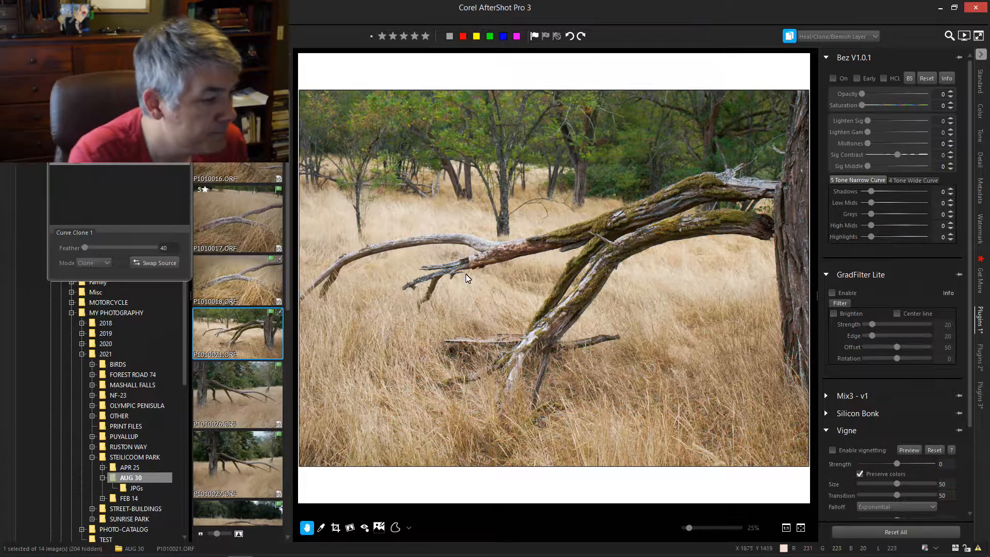
{"action": "scroll", "coordinate": [522, 323], "scroll_direction": "down", "scroll_amount": 2}
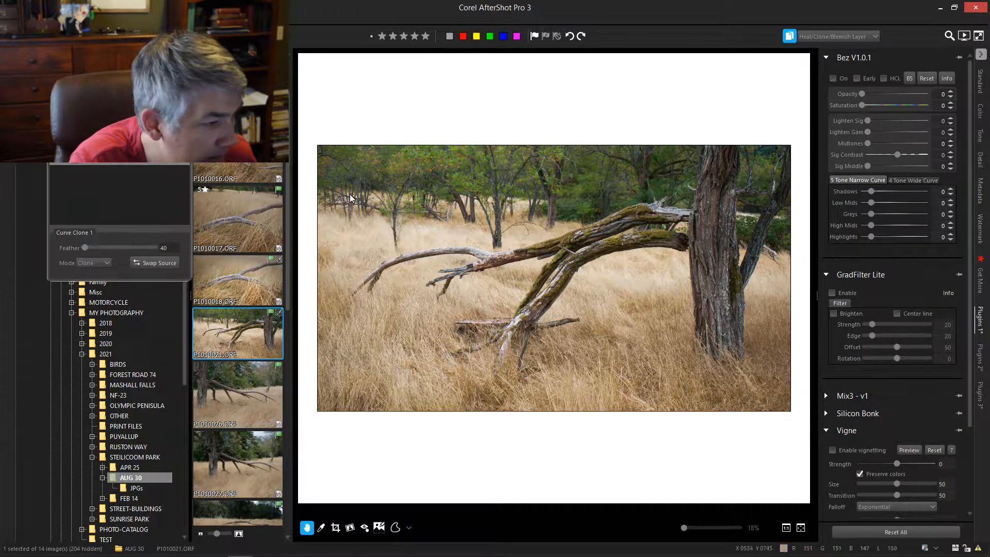
- Enable Vigne vignetting on the Main Layer and show its outline preview on the photo
{"action": "left_click", "coordinate": [109, 129]}
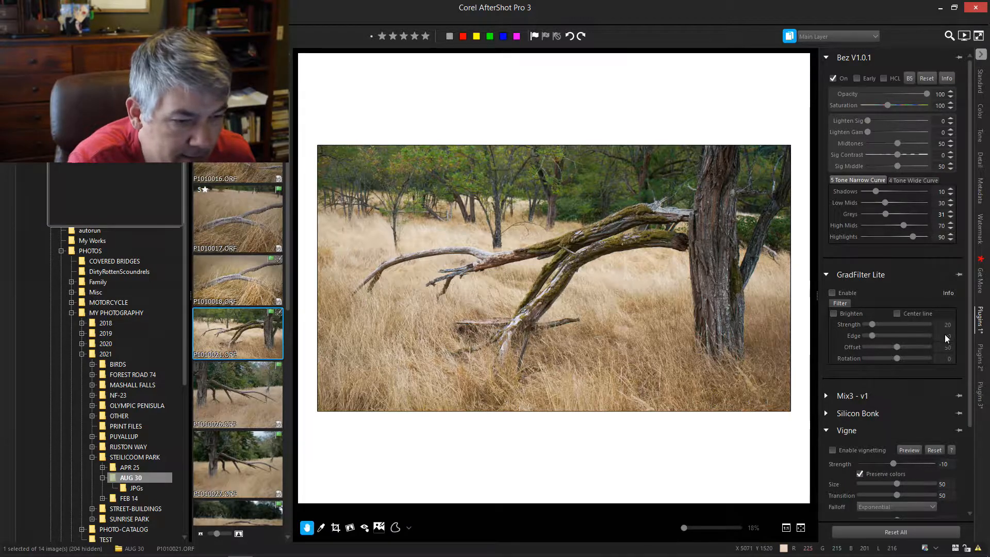
{"action": "left_click", "coordinate": [831, 450]}
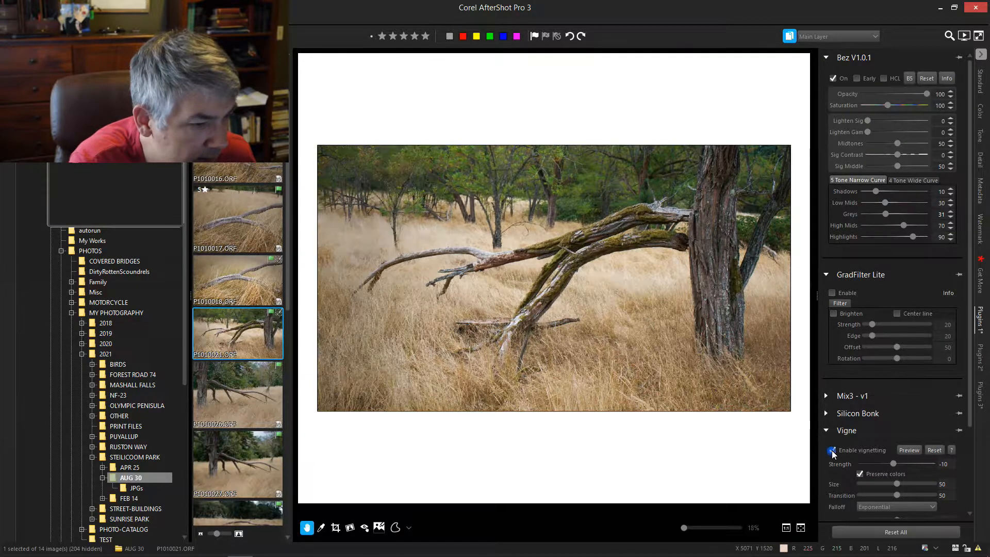
{"action": "scroll", "coordinate": [907, 412], "scroll_direction": "down", "scroll_amount": 3}
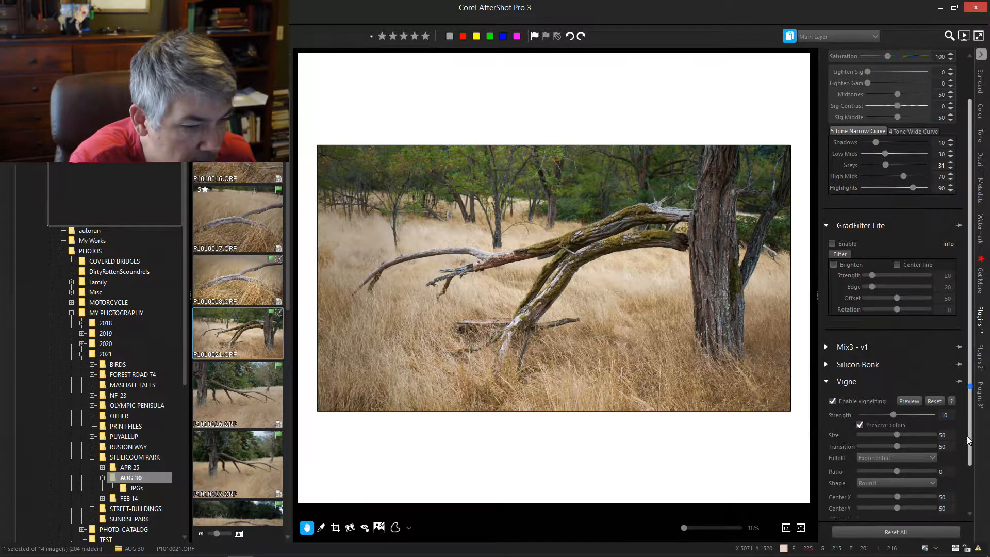
{"action": "left_click", "coordinate": [832, 486]}
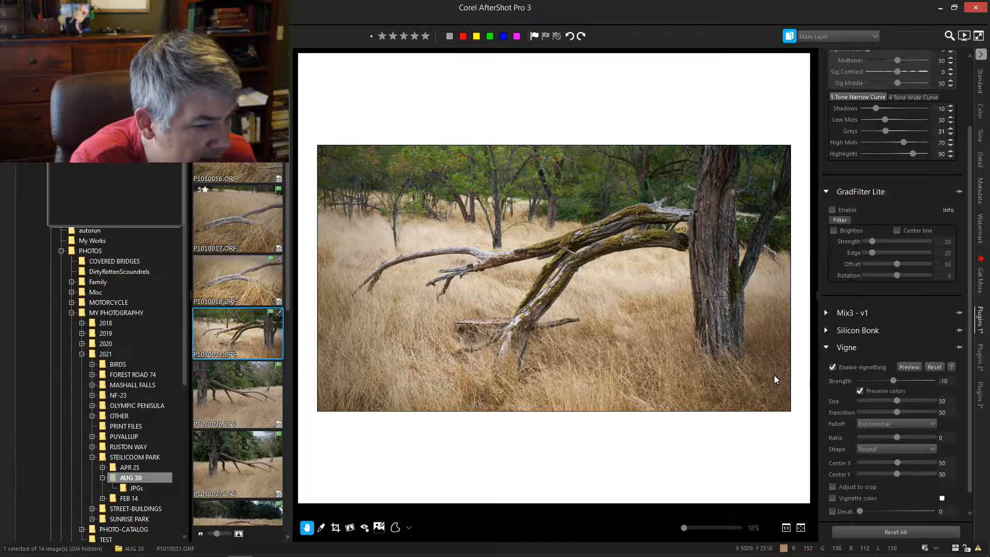
{"action": "left_click", "coordinate": [912, 367]}
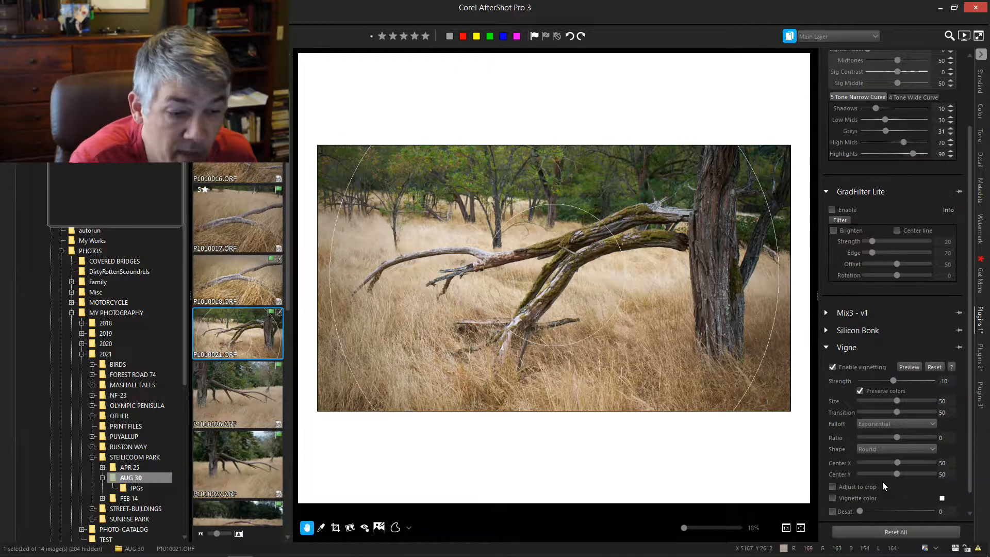
- Set the vignette's Center X to 56 and Center Y to 53, and hide the outline preview
{"action": "left_click_drag", "start_coordinate": [897, 474], "coordinate": [905, 462]}
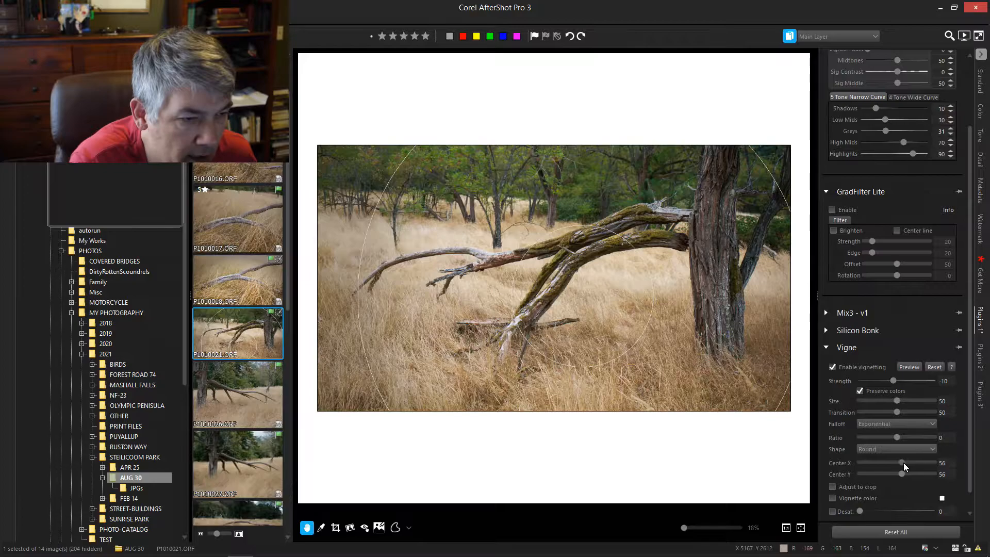
{"action": "left_click_drag", "start_coordinate": [904, 463], "coordinate": [903, 462]}
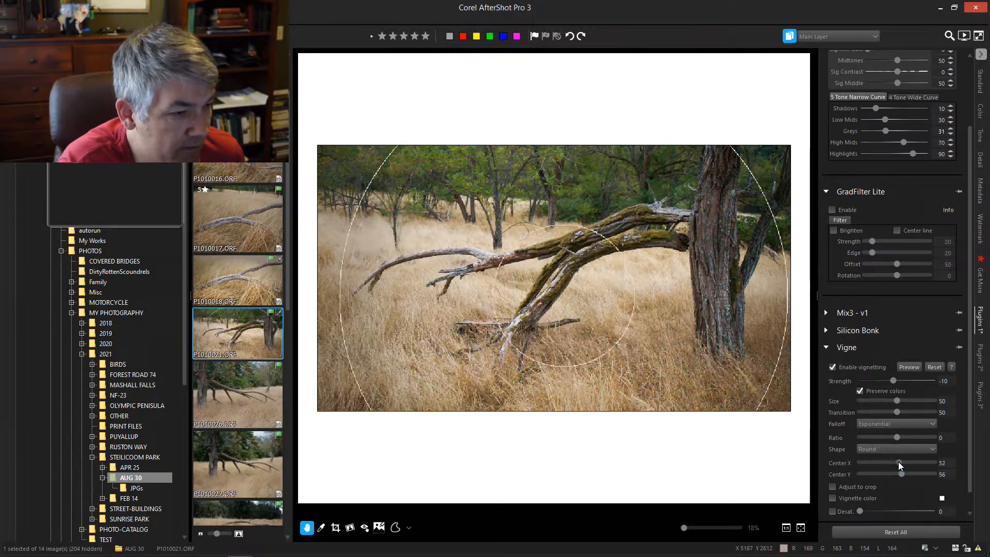
{"action": "left_click_drag", "start_coordinate": [900, 473], "coordinate": [898, 474]}
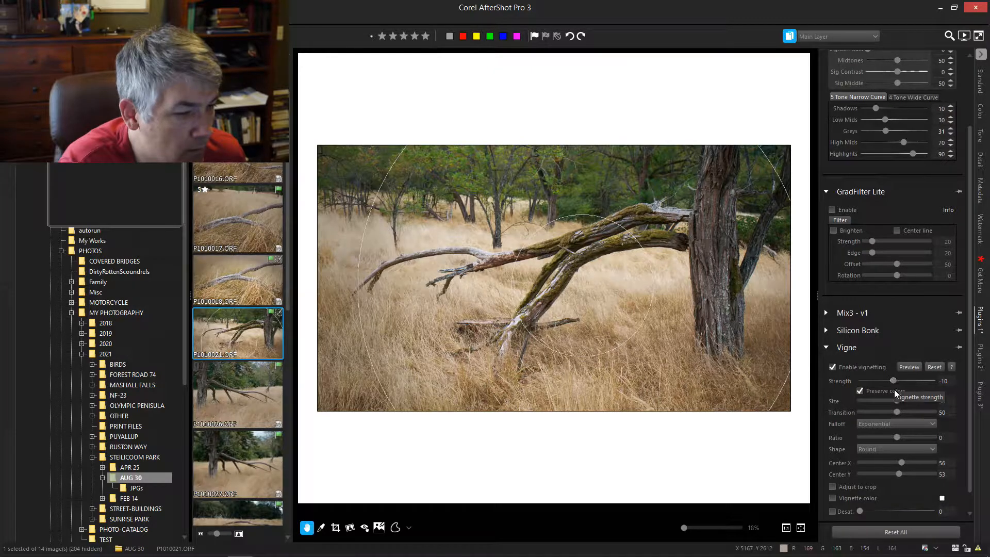
{"action": "left_click", "coordinate": [908, 366]}
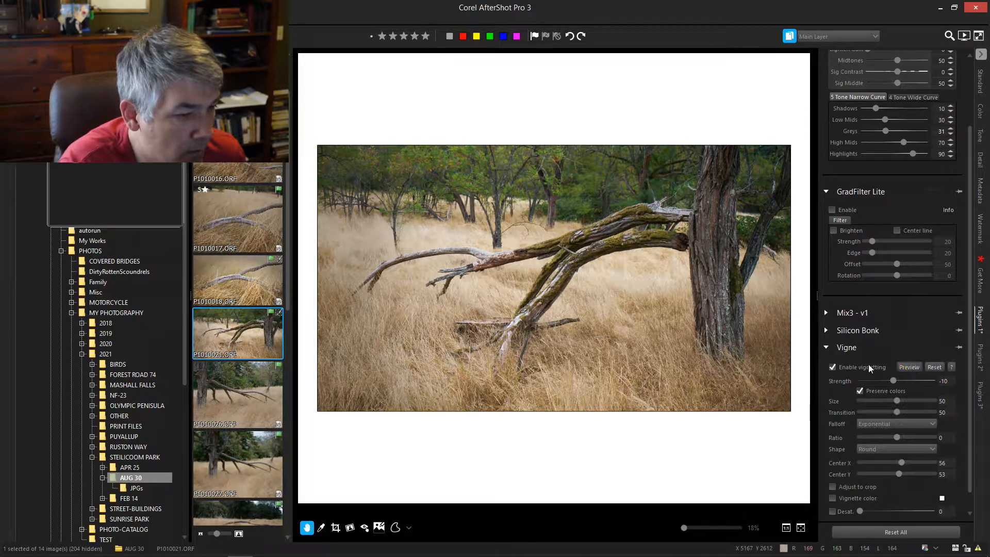
- Set the vignette's ratio to -33 and compare the photo with vignetting off and on, leaving it enabled
{"action": "left_click", "coordinate": [831, 368]}
{"action": "left_click", "coordinate": [831, 368]}
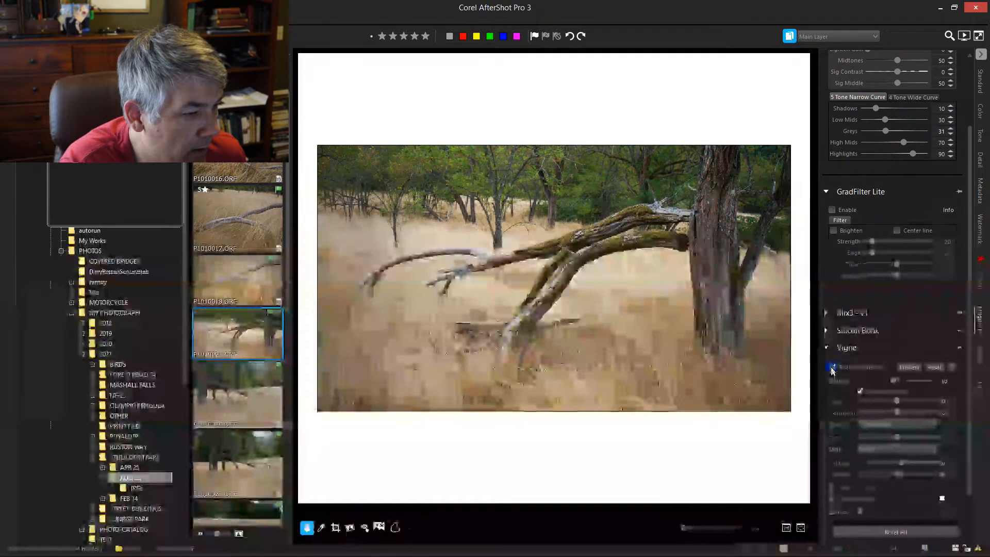
{"action": "left_click", "coordinate": [832, 368]}
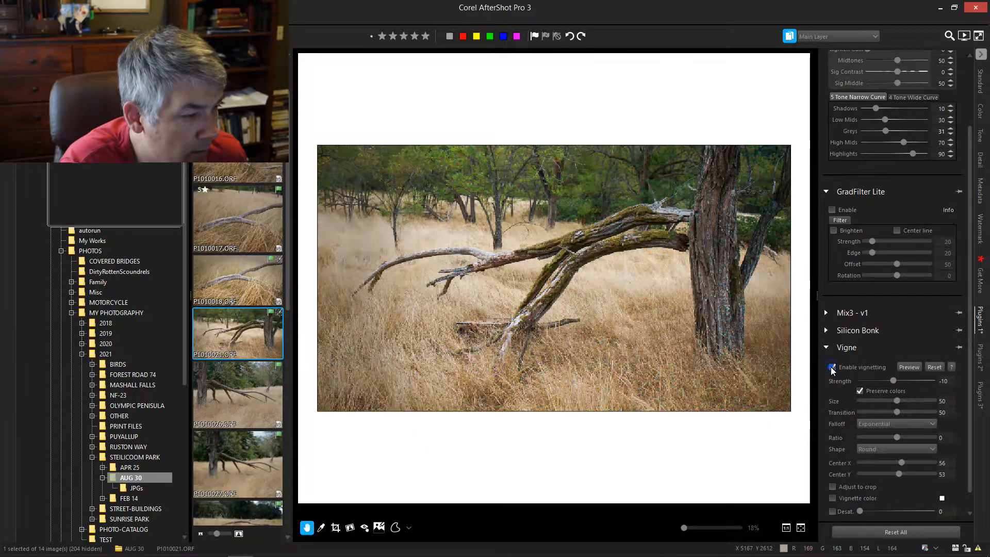
{"action": "left_click", "coordinate": [832, 367]}
{"action": "left_click_drag", "start_coordinate": [899, 437], "coordinate": [886, 436]}
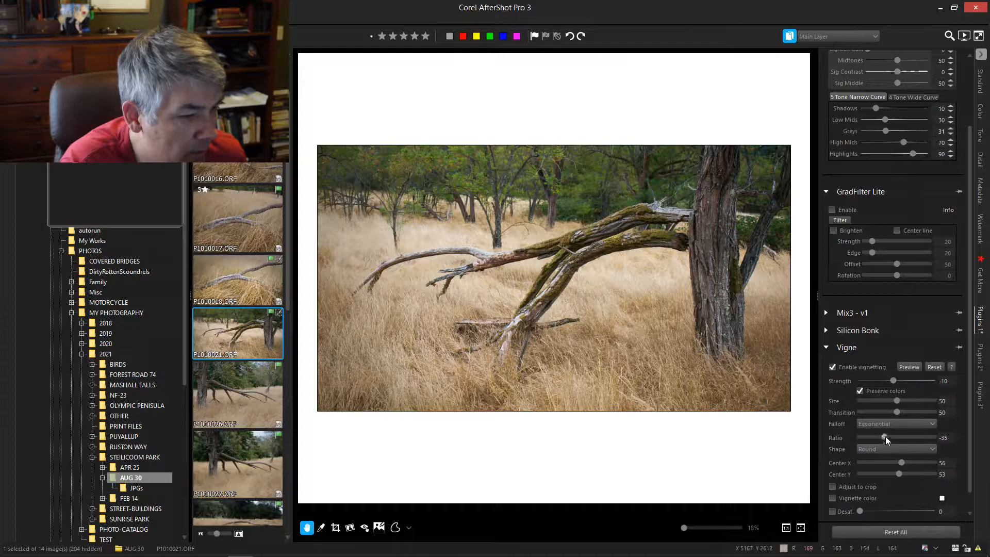
{"action": "left_click", "coordinate": [832, 368]}
{"action": "left_click", "coordinate": [832, 367]}
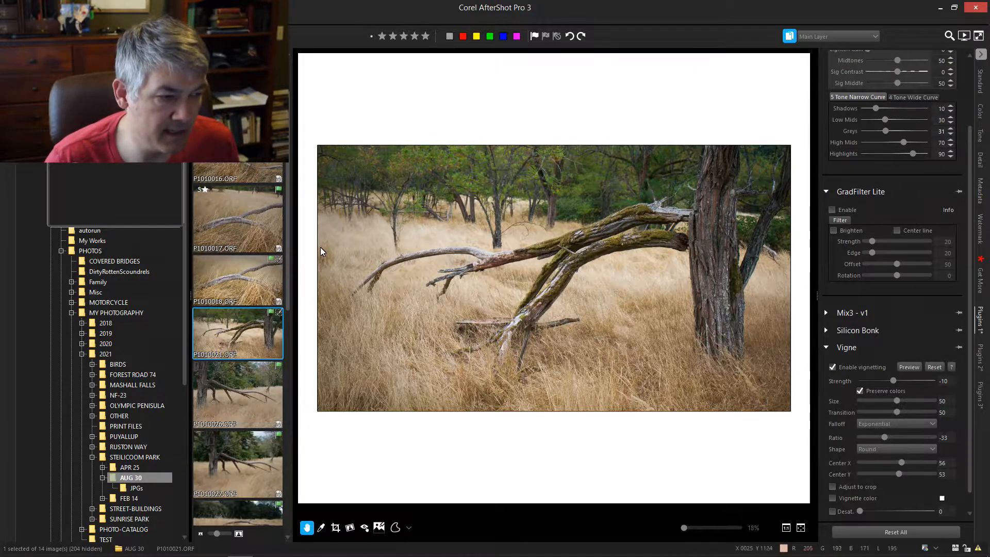
- Compare P1010021.ORF with Vigne vignetting switched off and on, leaving it enabled
{"action": "left_click", "coordinate": [832, 367]}
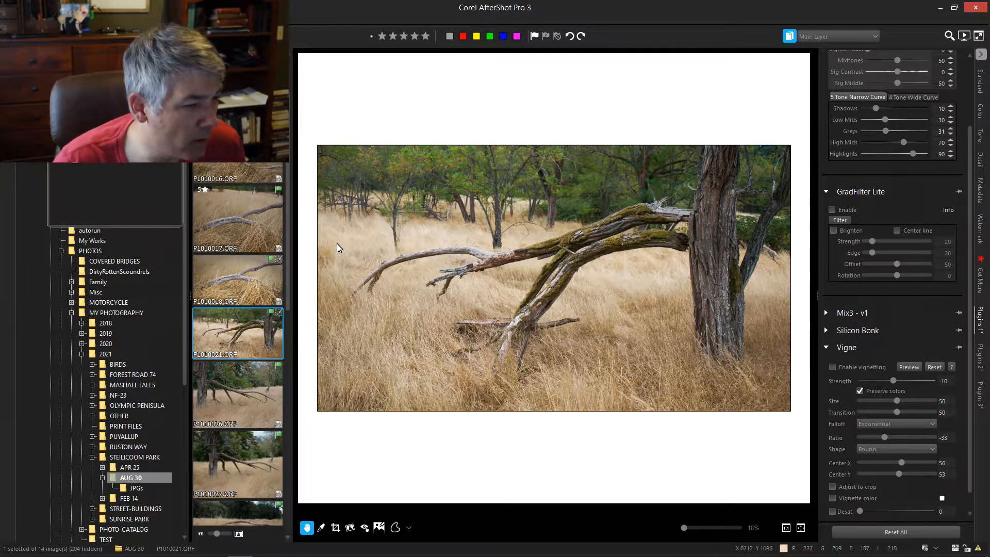
{"action": "left_click", "coordinate": [832, 367]}
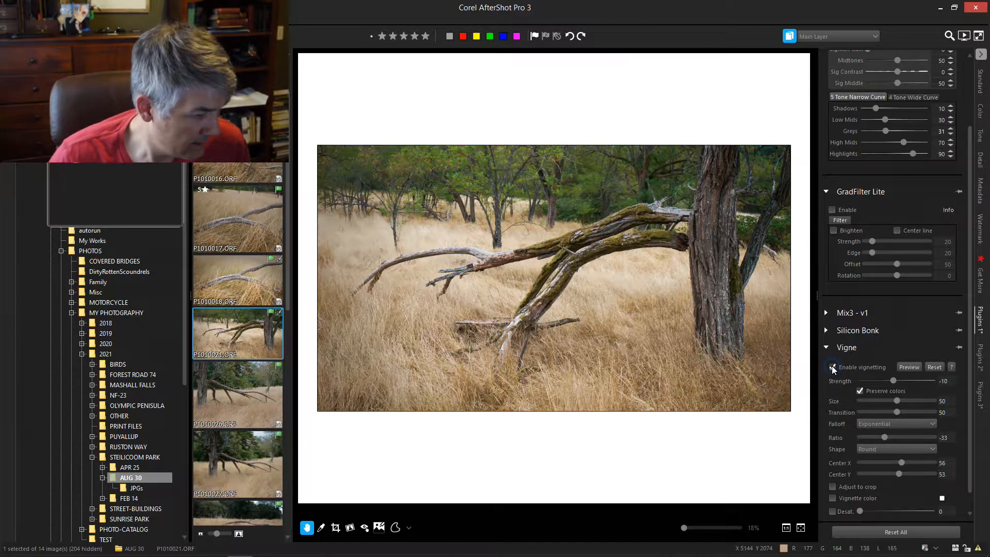
{"action": "left_click", "coordinate": [832, 367]}
{"action": "left_click", "coordinate": [832, 367]}
{"action": "left_click", "coordinate": [832, 367]}
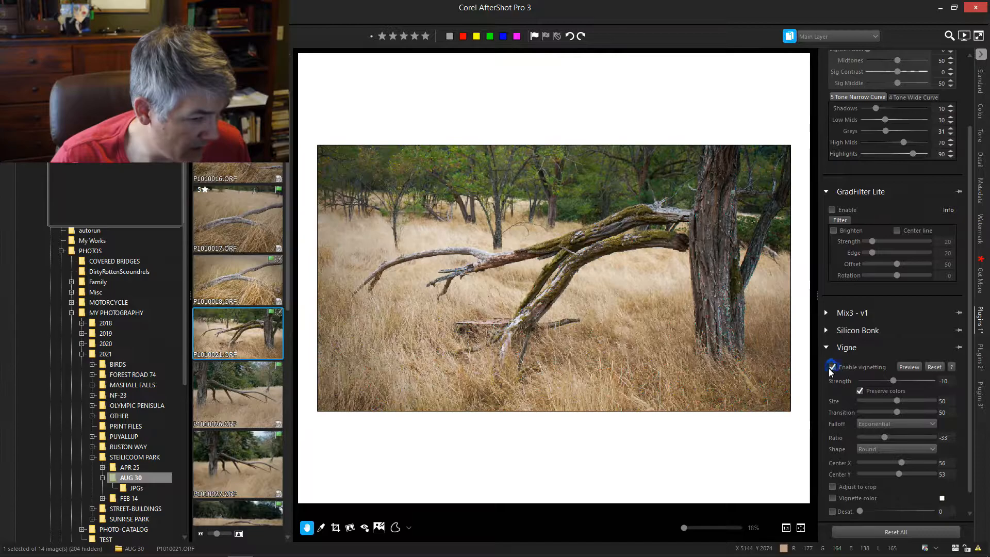
- Set the vignette's ratio to -85, check its outline preview, and compare the photo with vignetting off and on
{"action": "left_click_drag", "start_coordinate": [882, 437], "coordinate": [864, 438]}
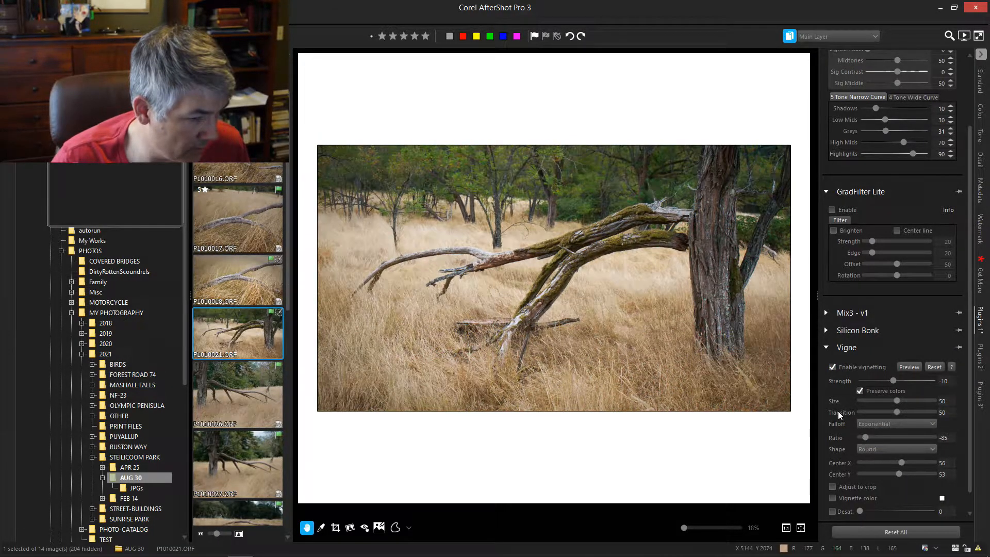
{"action": "left_click", "coordinate": [904, 367]}
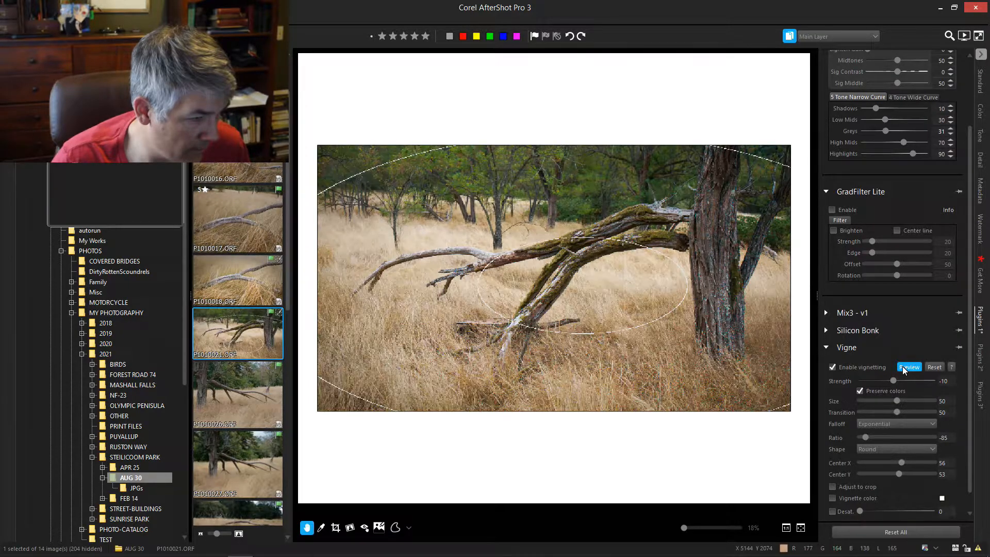
{"action": "left_click", "coordinate": [833, 369]}
{"action": "left_click", "coordinate": [833, 369]}
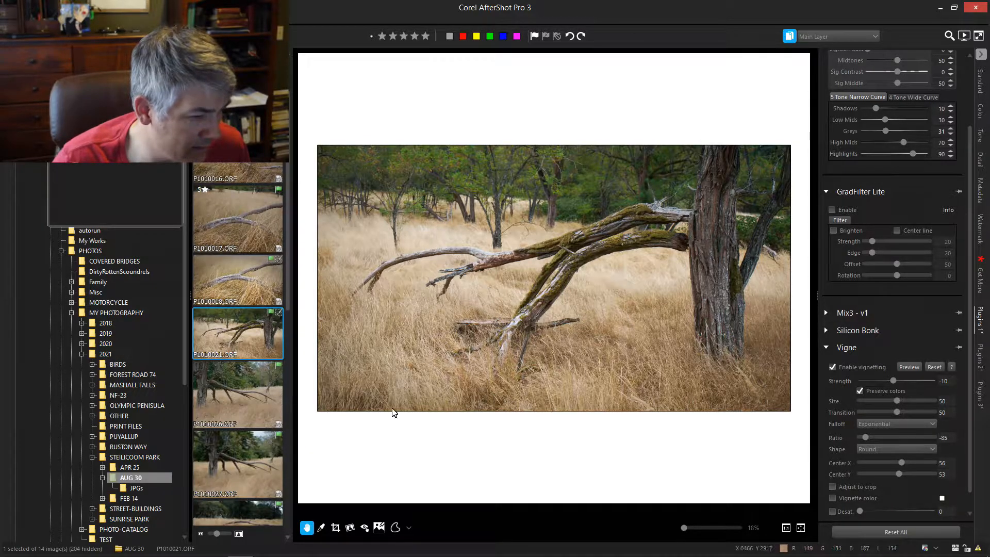
- Raise the vignette's transition to 70, comparing the photo with vignetting off and on while adjusting
{"action": "left_click_drag", "start_coordinate": [898, 412], "coordinate": [907, 413]}
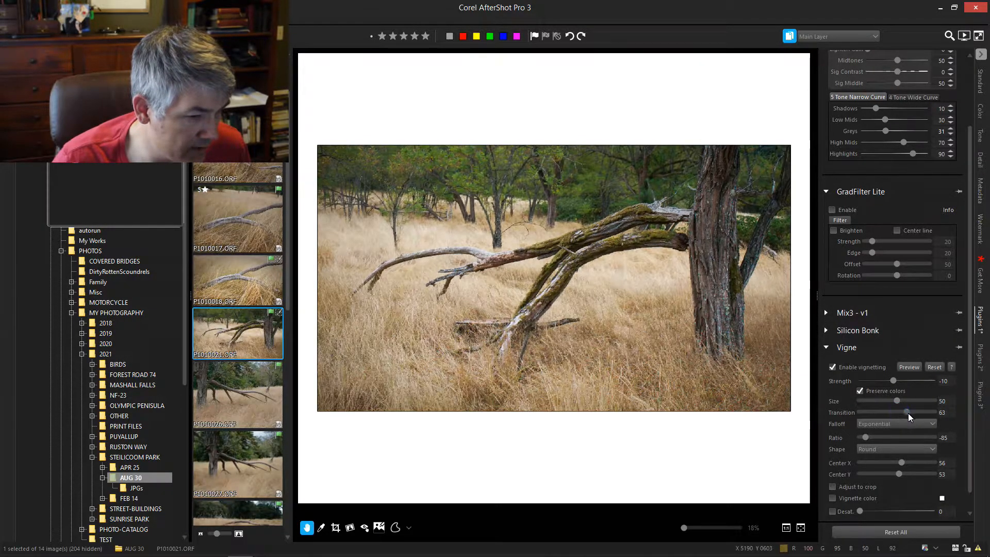
{"action": "left_click", "coordinate": [831, 369]}
{"action": "left_click", "coordinate": [832, 369]}
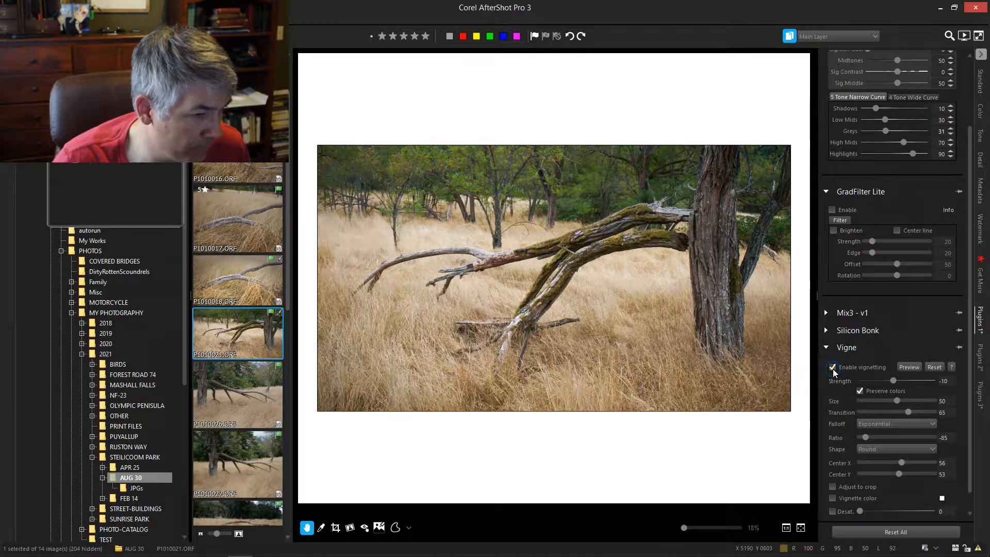
{"action": "left_click", "coordinate": [833, 369]}
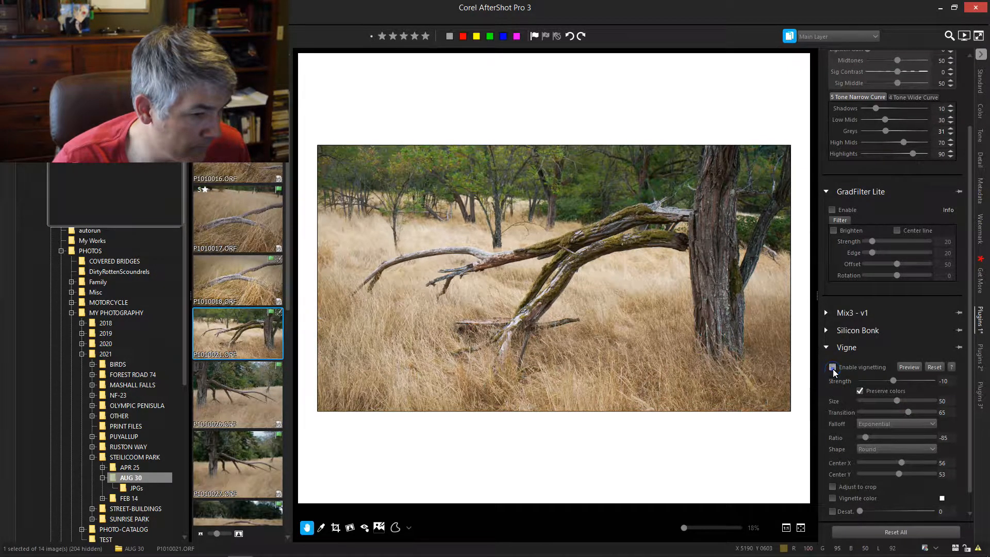
{"action": "left_click", "coordinate": [833, 369]}
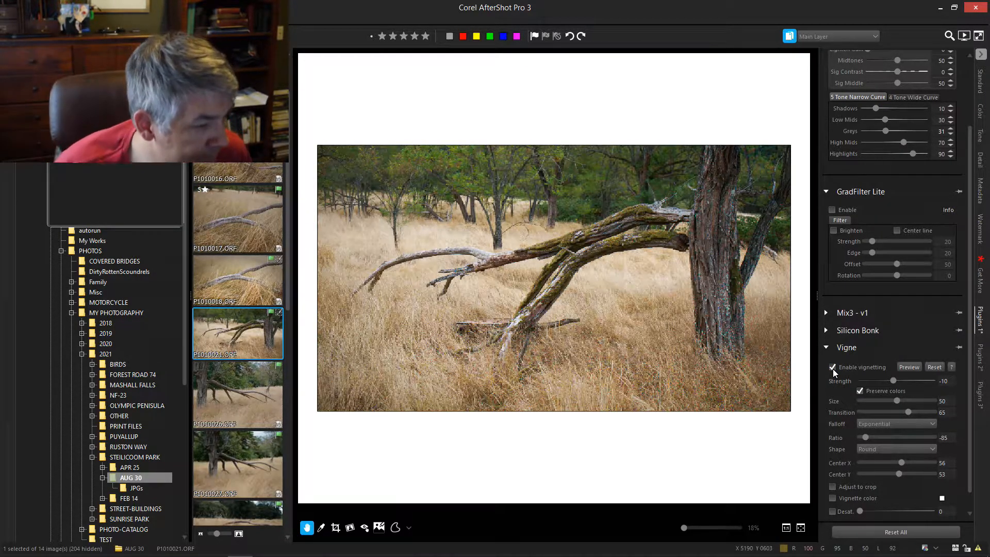
{"action": "left_click_drag", "start_coordinate": [911, 415], "coordinate": [914, 413]}
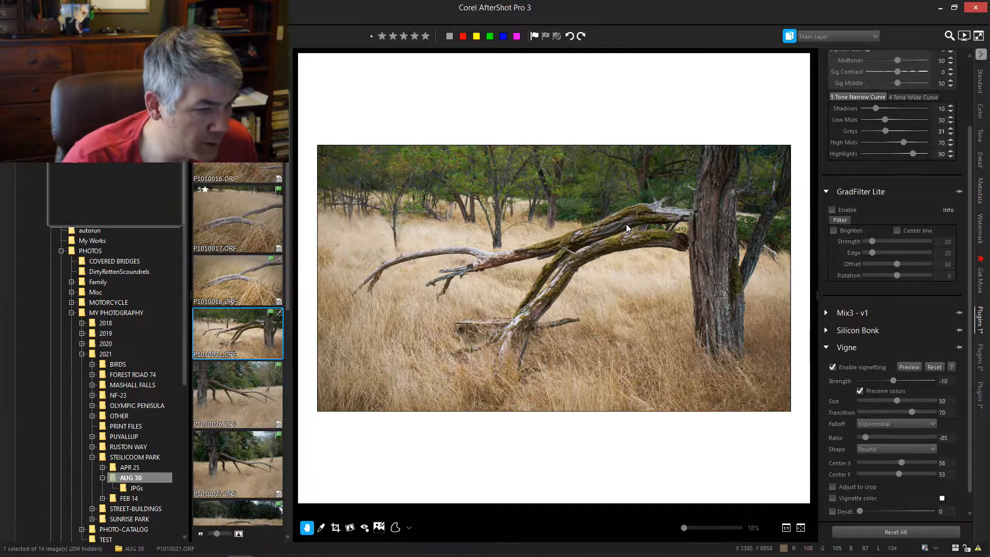
- Examine the mossy branches up close and compare them with the whole vignetted photo
{"action": "scroll", "coordinate": [627, 228], "scroll_direction": "up", "scroll_amount": 2}
{"action": "scroll", "coordinate": [627, 226], "scroll_direction": "up", "scroll_amount": 2}
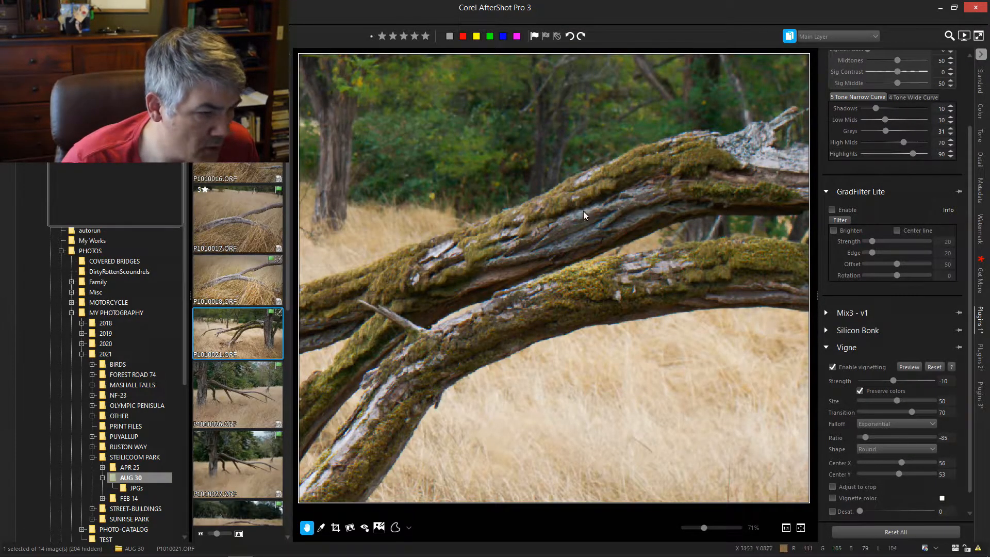
{"action": "left_click_drag", "start_coordinate": [452, 283], "coordinate": [542, 241]}
{"action": "scroll", "coordinate": [502, 264], "scroll_direction": "down", "scroll_amount": 4}
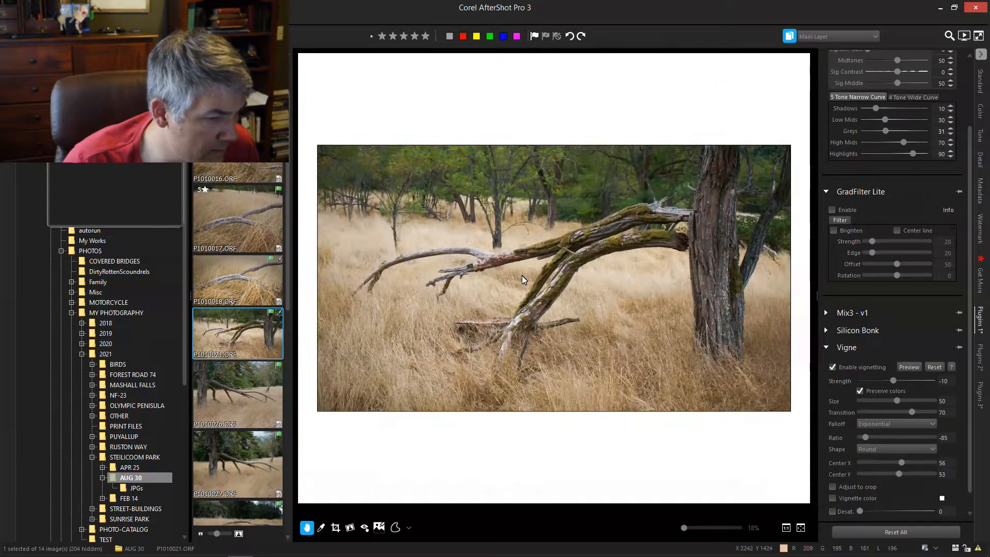
{"action": "scroll", "coordinate": [567, 260], "scroll_direction": "up", "scroll_amount": 3}
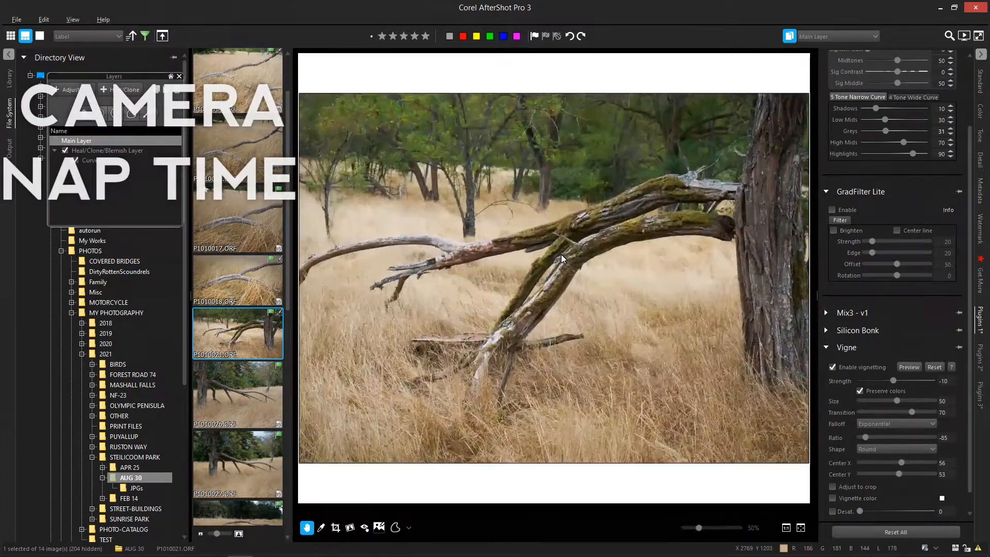
{"action": "scroll", "coordinate": [567, 289], "scroll_direction": "up", "scroll_amount": 1}
{"action": "scroll", "coordinate": [583, 283], "scroll_direction": "down", "scroll_amount": 4}
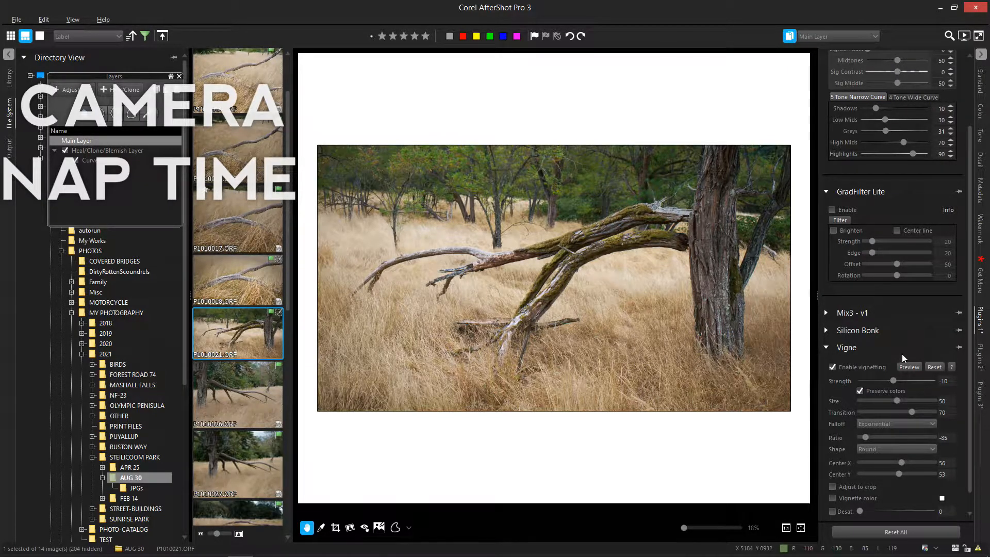
- Try softening the photo in zSoften with the IIR app. Gauss algorithm, radius 3.22 px and Orton 0.89
{"action": "left_click", "coordinate": [826, 330]}
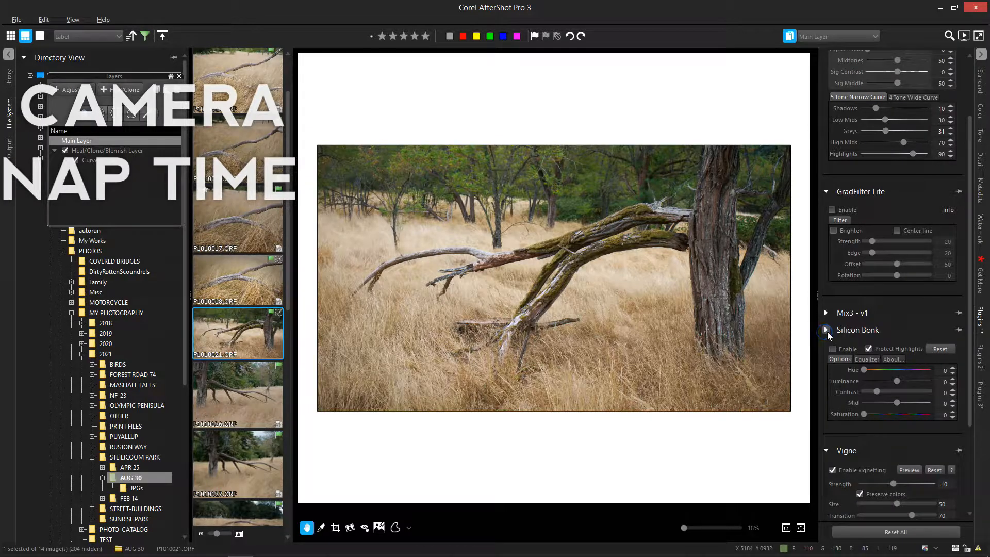
{"action": "left_click", "coordinate": [826, 330]}
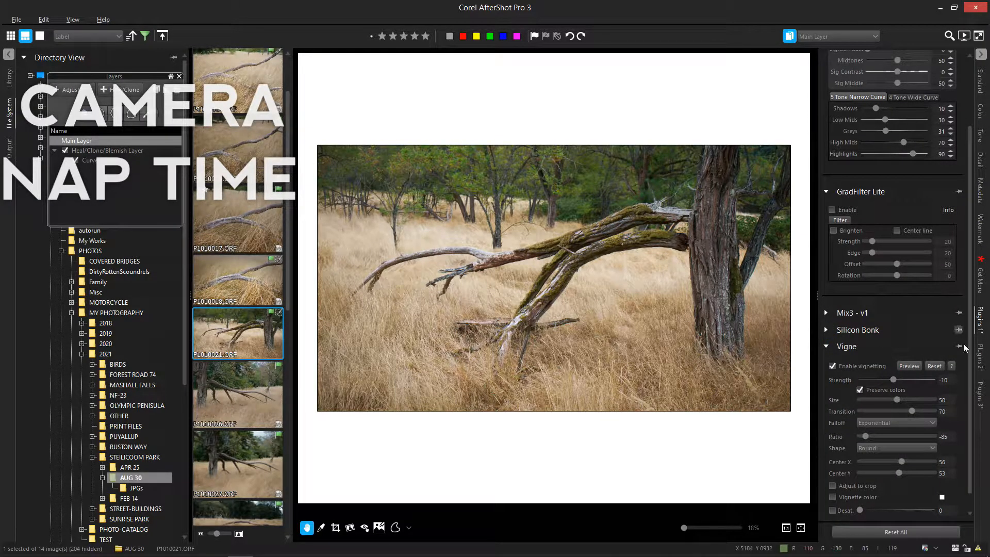
{"action": "left_click", "coordinate": [979, 361]}
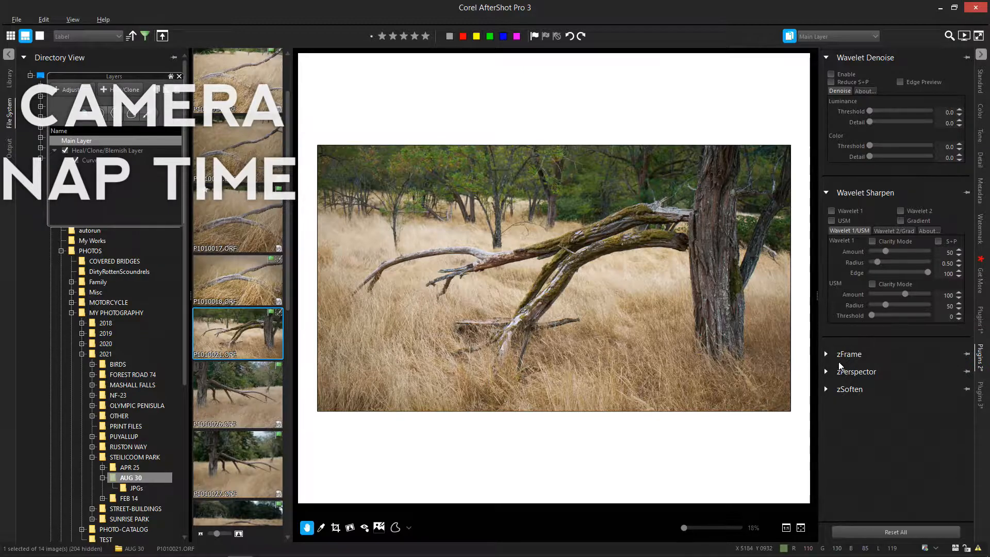
{"action": "left_click", "coordinate": [828, 390]}
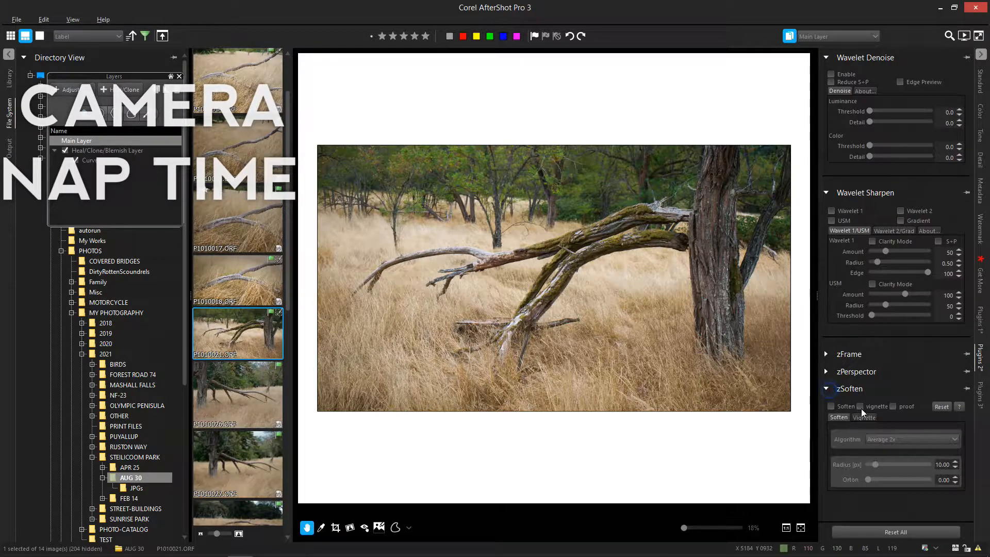
{"action": "left_click", "coordinate": [891, 439]}
{"action": "left_click", "coordinate": [890, 468]}
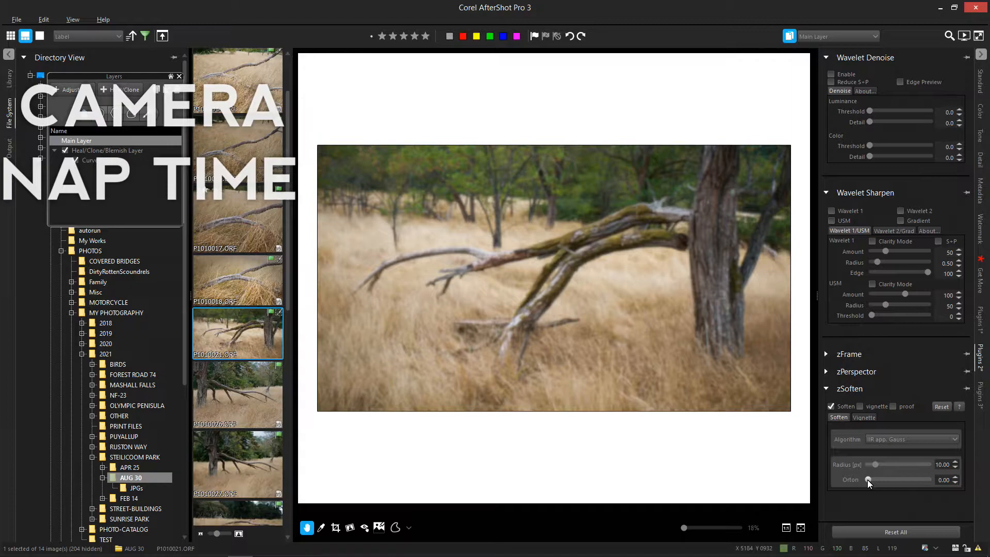
{"action": "mouse_move", "coordinate": [867, 479]}
{"action": "left_mouse_down"}
{"action": "mouse_move", "coordinate": [921, 479]}
{"action": "mouse_move", "coordinate": [871, 465]}
{"action": "left_mouse_up"}
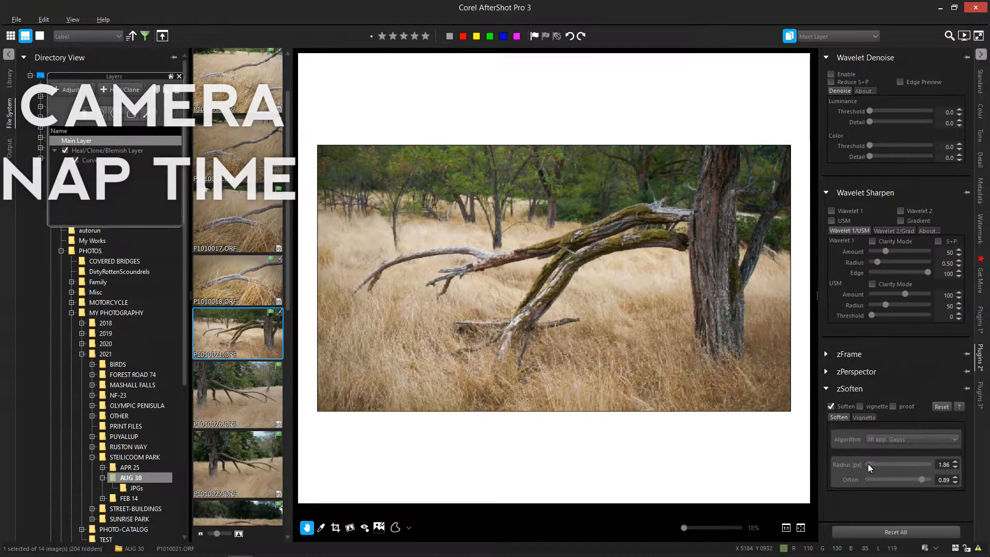
{"action": "left_click_drag", "start_coordinate": [868, 464], "coordinate": [870, 463]}
- Inspect the softened branches up close and in the whole photo, and turn zSoften's softening off
{"action": "scroll", "coordinate": [618, 228], "scroll_direction": "up", "scroll_amount": 3}
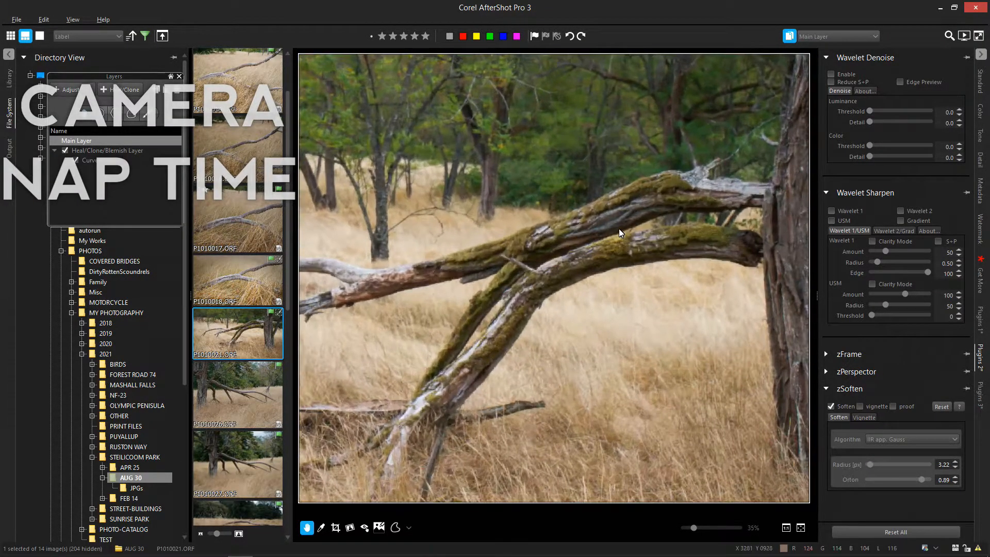
{"action": "scroll", "coordinate": [619, 228], "scroll_direction": "up", "scroll_amount": 2}
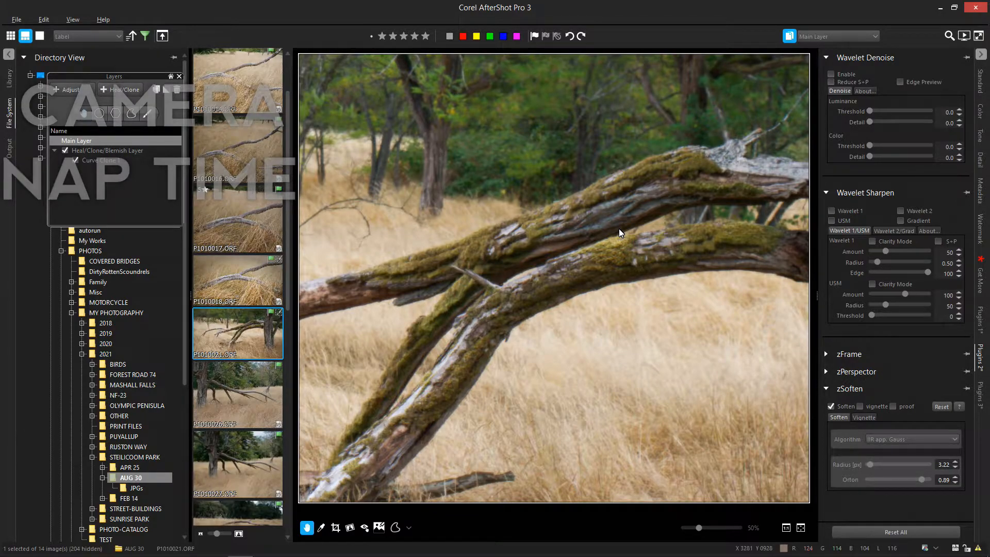
{"action": "scroll", "coordinate": [619, 228], "scroll_direction": "up", "scroll_amount": 2}
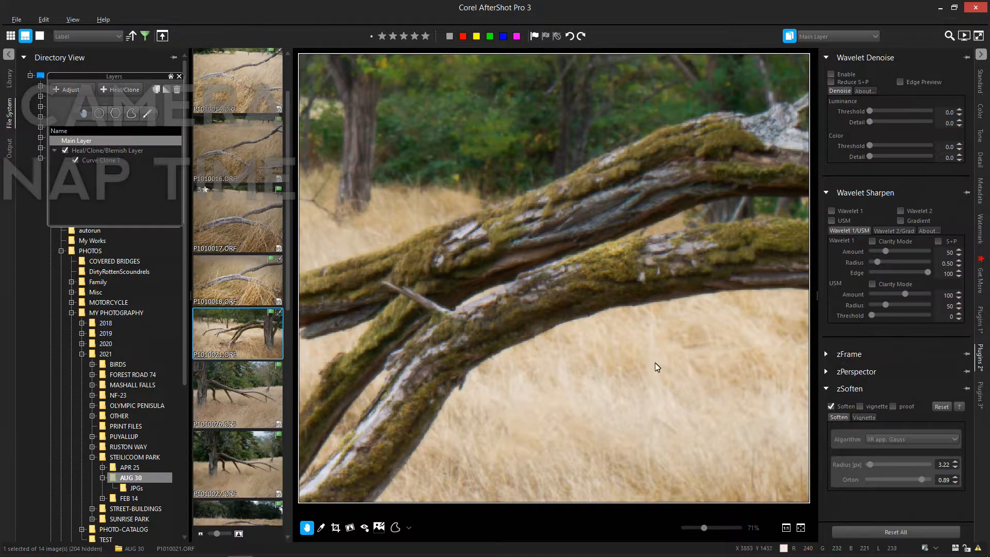
{"action": "scroll", "coordinate": [507, 257], "scroll_direction": "down", "scroll_amount": 5}
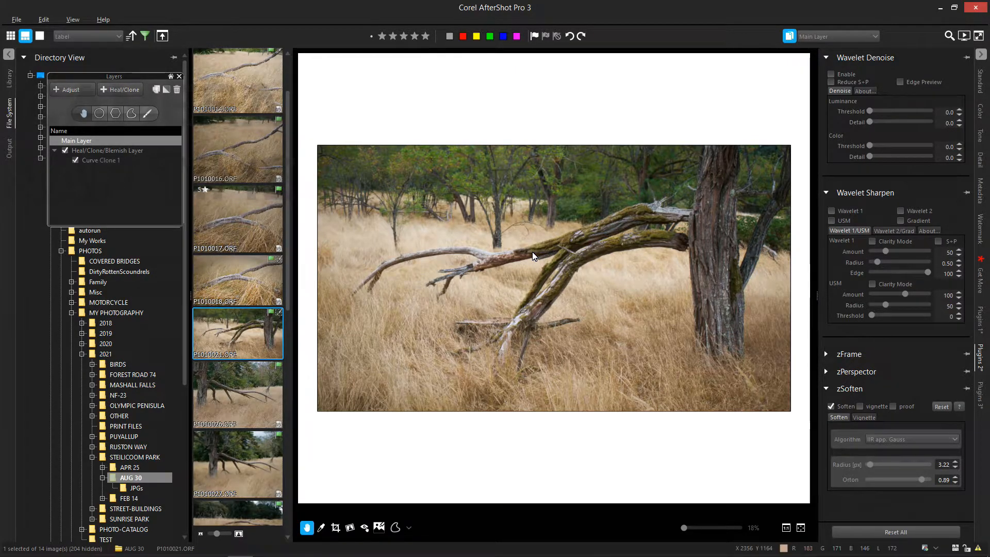
{"action": "left_click", "coordinate": [831, 407]}
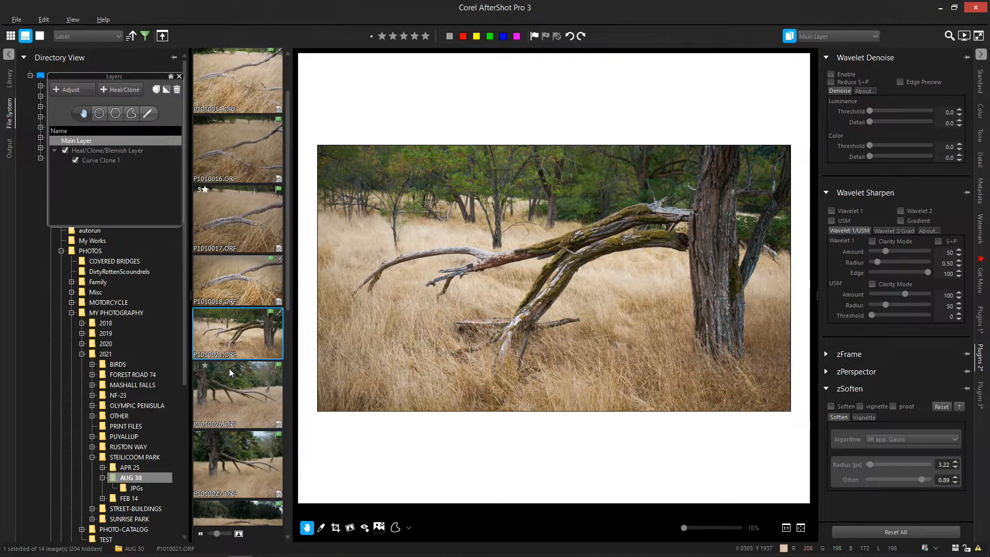
- Copy the image settings of P1010021.ORF and paste them onto P1010026.ORF
{"action": "left_click", "coordinate": [233, 389]}
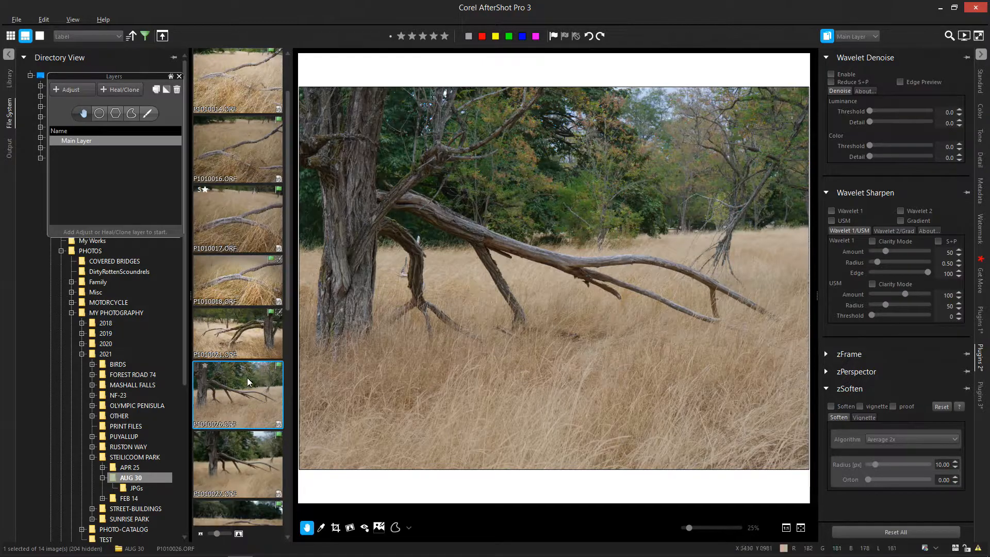
{"action": "left_click", "coordinate": [239, 343]}
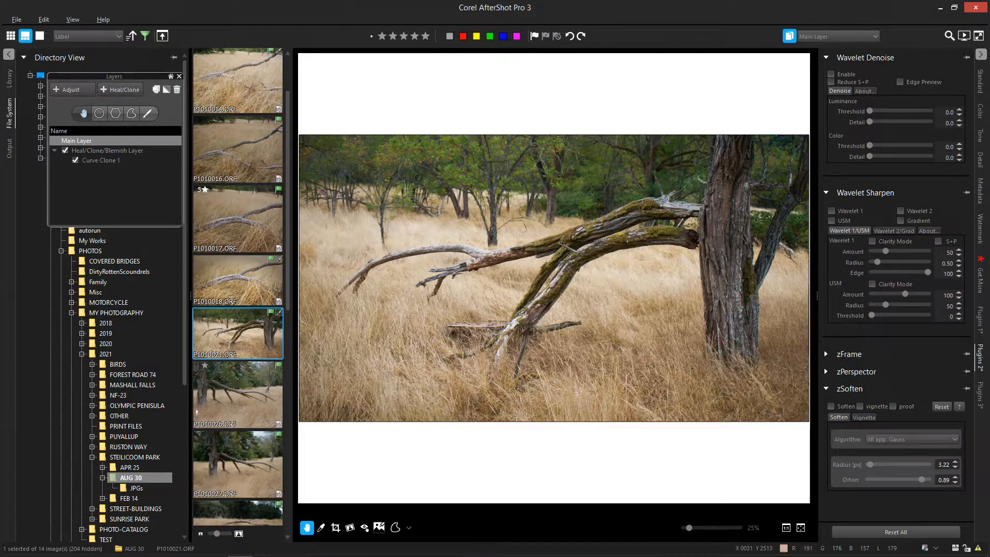
{"action": "left_click", "coordinate": [221, 399]}
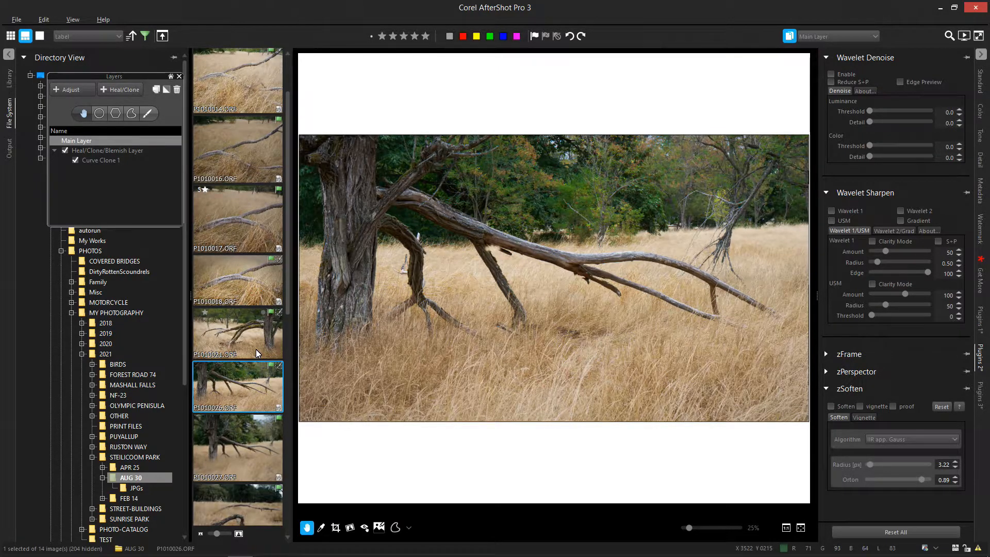
{"action": "left_click", "coordinate": [44, 20]}
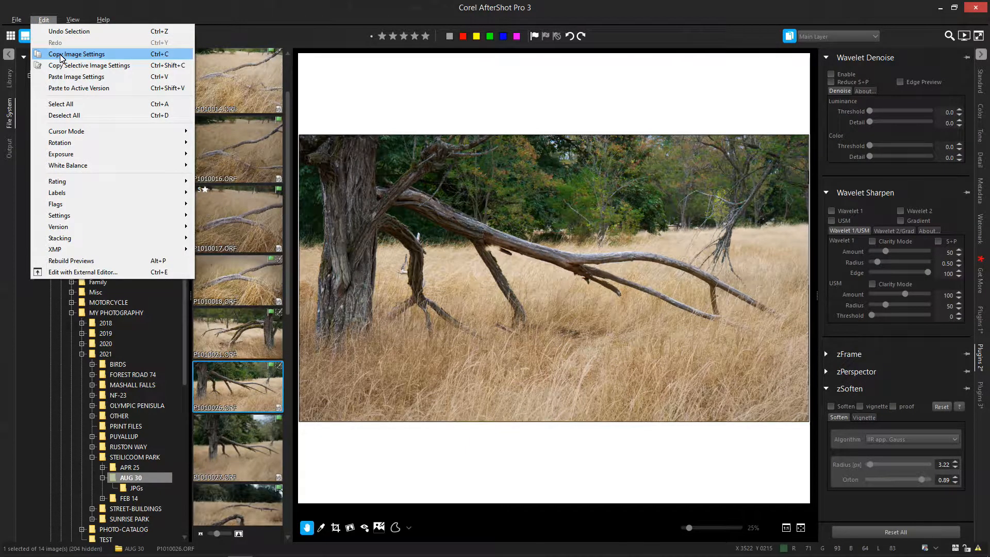
{"action": "left_click", "coordinate": [272, 8]}
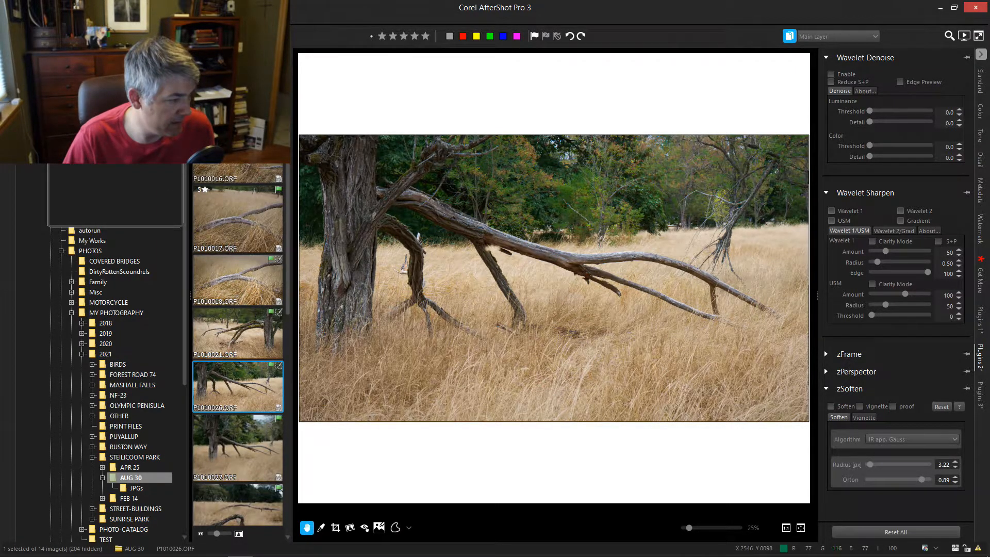
- Delete the pasted Heal/Clone/Blemish Layer from P1010026.ORF and show the photo's basic adjustments
{"action": "left_click", "coordinate": [86, 153]}
{"action": "left_click", "coordinate": [69, 159]}
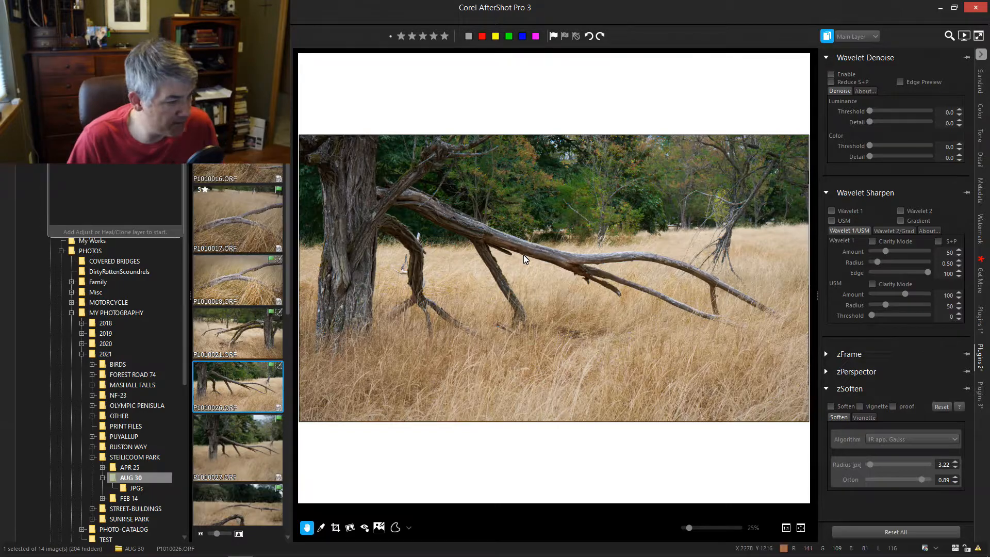
{"action": "scroll", "coordinate": [572, 255], "scroll_direction": "up", "scroll_amount": 3}
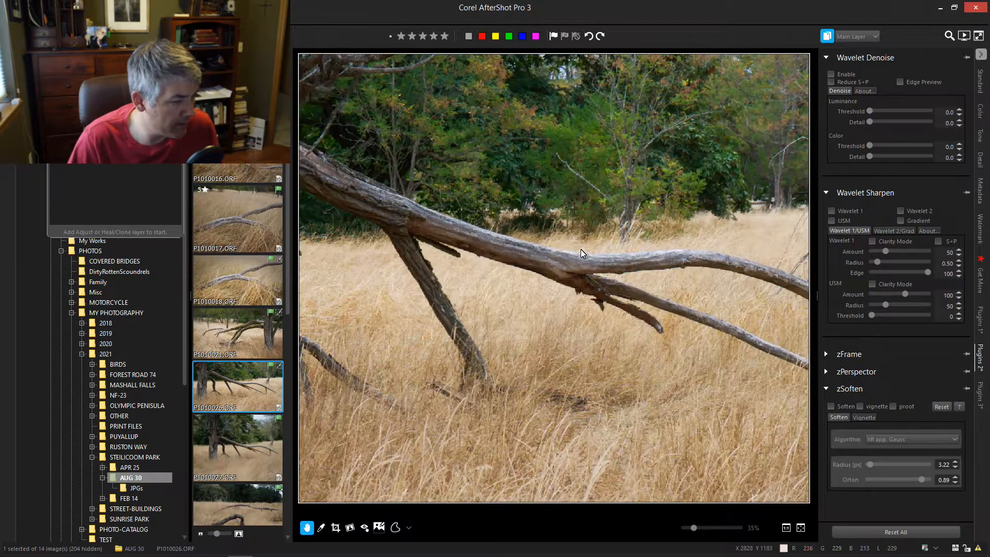
{"action": "scroll", "coordinate": [592, 255], "scroll_direction": "down", "scroll_amount": 3}
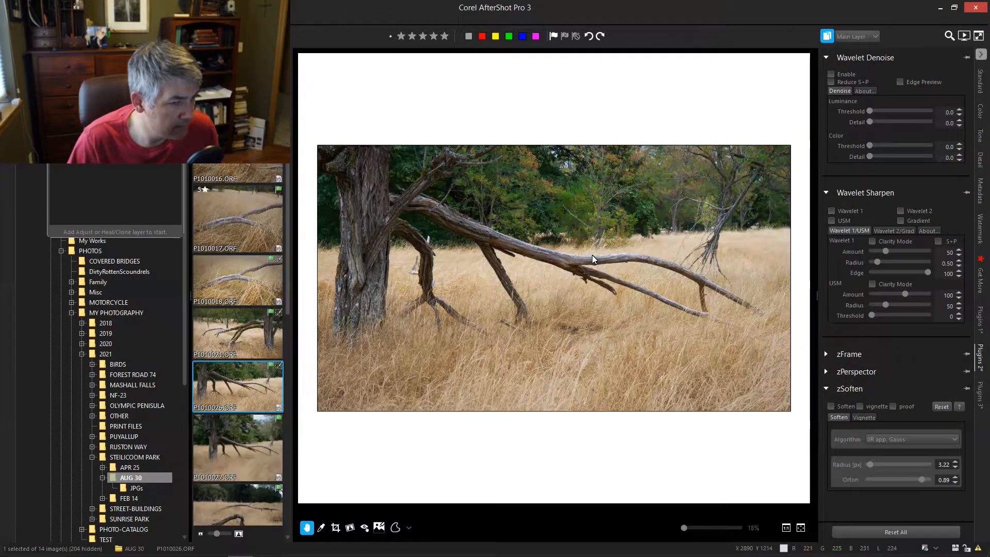
{"action": "left_click", "coordinate": [980, 80]}
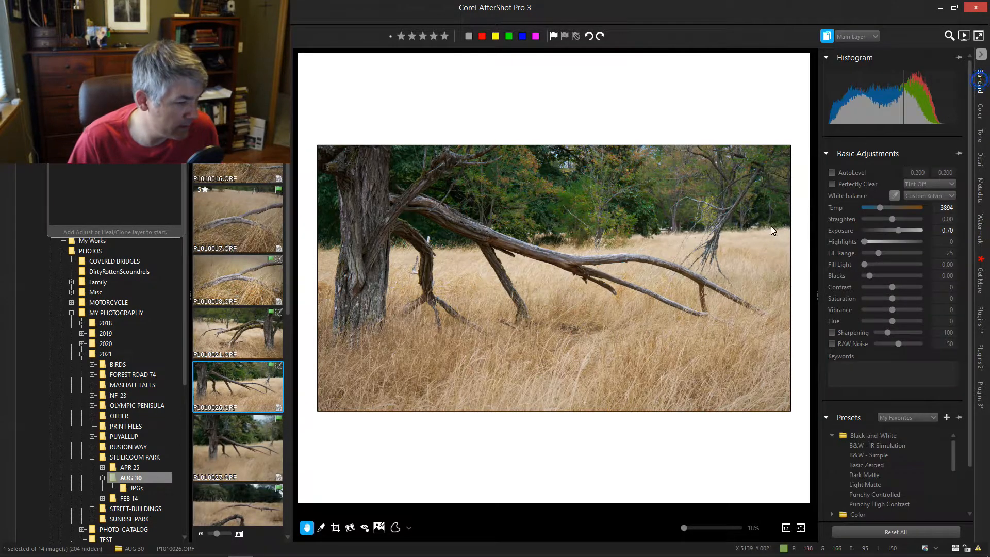
- Review the pasted zSoften, Bez and Vigne settings of P1010026.ORF and check the photo's vignetting
{"action": "left_click", "coordinate": [980, 357]}
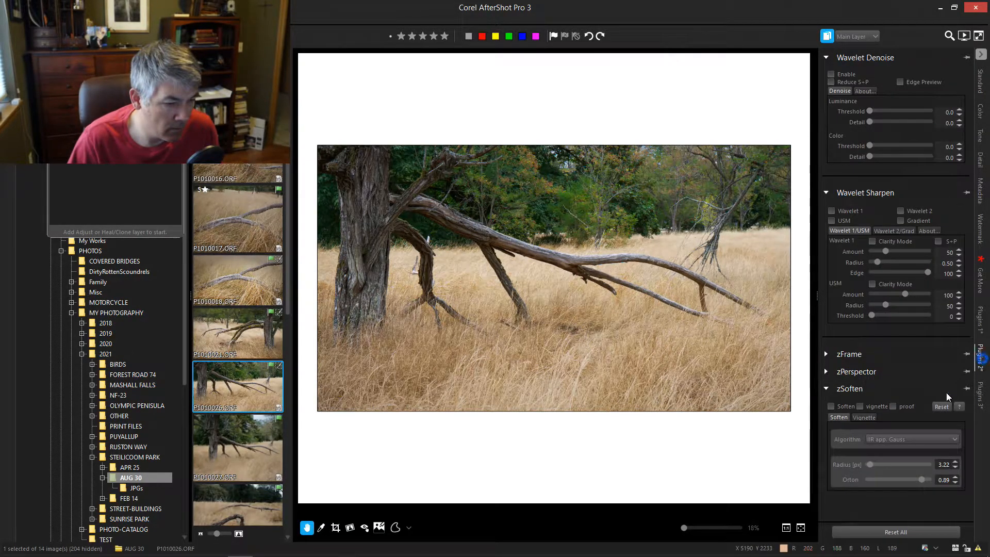
{"action": "left_click", "coordinate": [980, 319]}
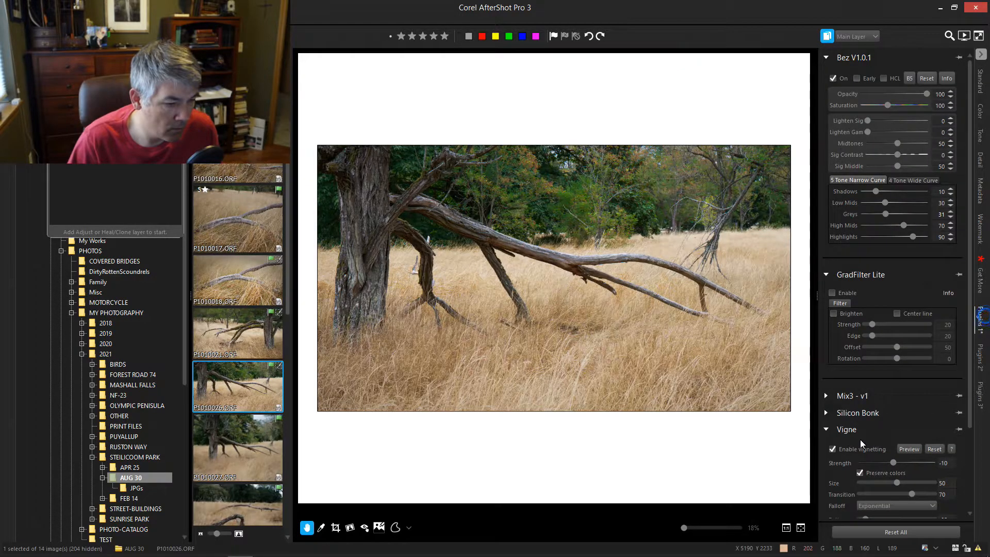
{"action": "left_click", "coordinate": [832, 449]}
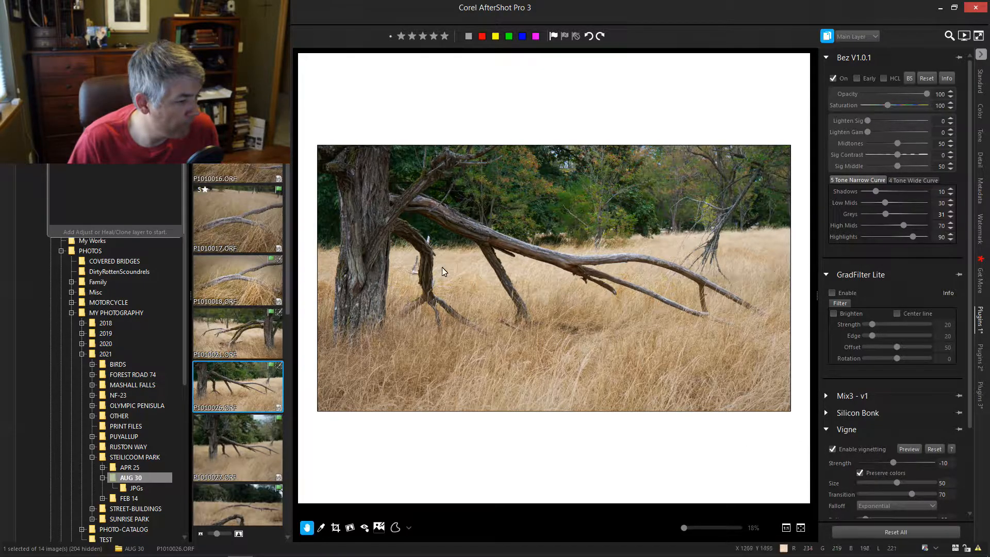
- View P1010027.ORF, open P1010031.ORF, and examine its bent branch up close and in the whole photo
{"action": "left_click", "coordinate": [233, 442]}
{"action": "scroll", "coordinate": [227, 388], "scroll_direction": "down", "scroll_amount": 2}
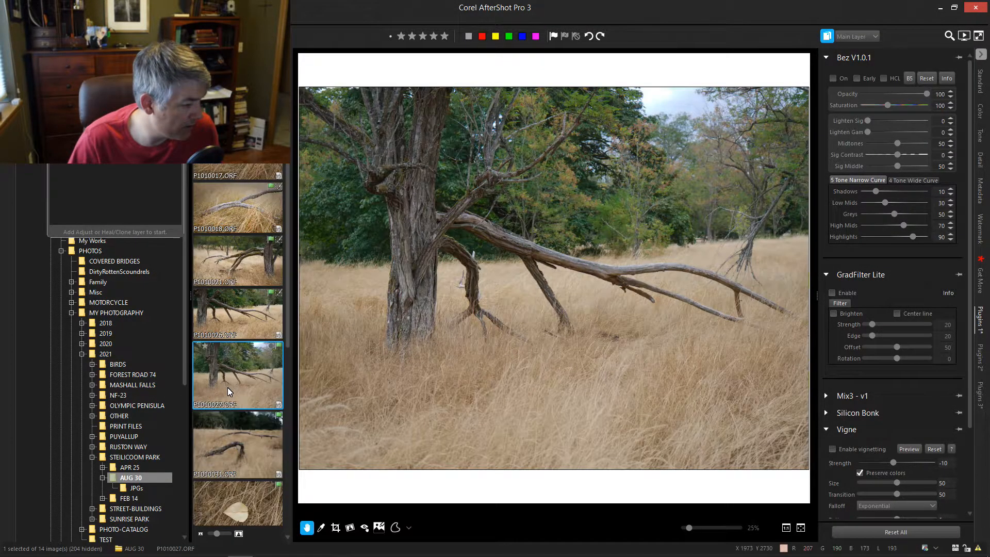
{"action": "left_click", "coordinate": [236, 363]}
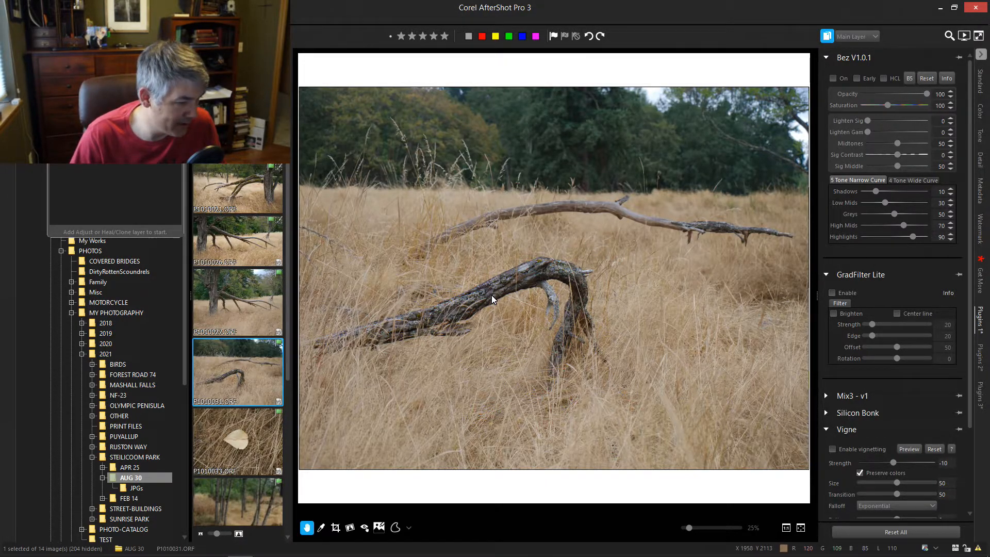
{"action": "scroll", "coordinate": [490, 295], "scroll_direction": "up", "scroll_amount": 2}
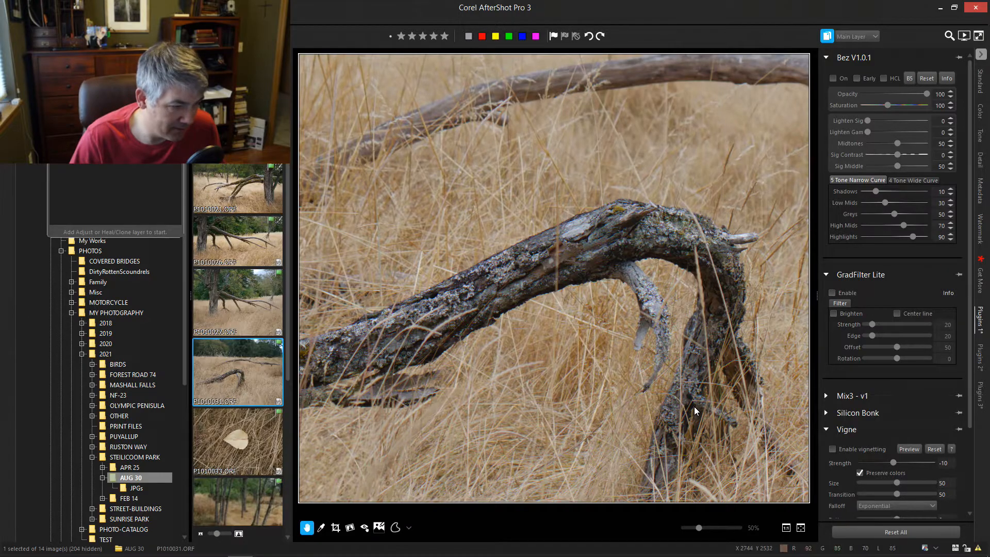
{"action": "scroll", "coordinate": [696, 406], "scroll_direction": "down", "scroll_amount": 2}
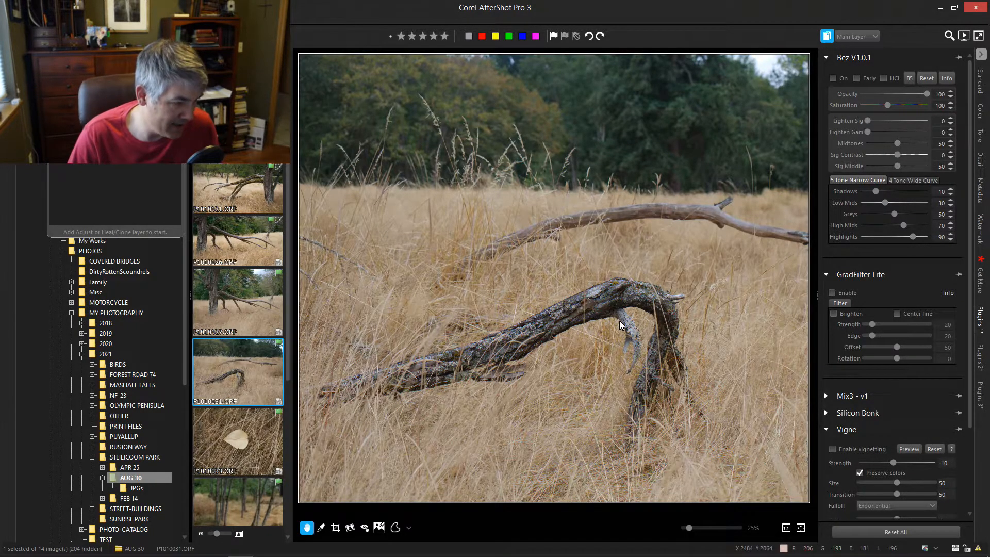
{"action": "scroll", "coordinate": [620, 320], "scroll_direction": "down", "scroll_amount": 3}
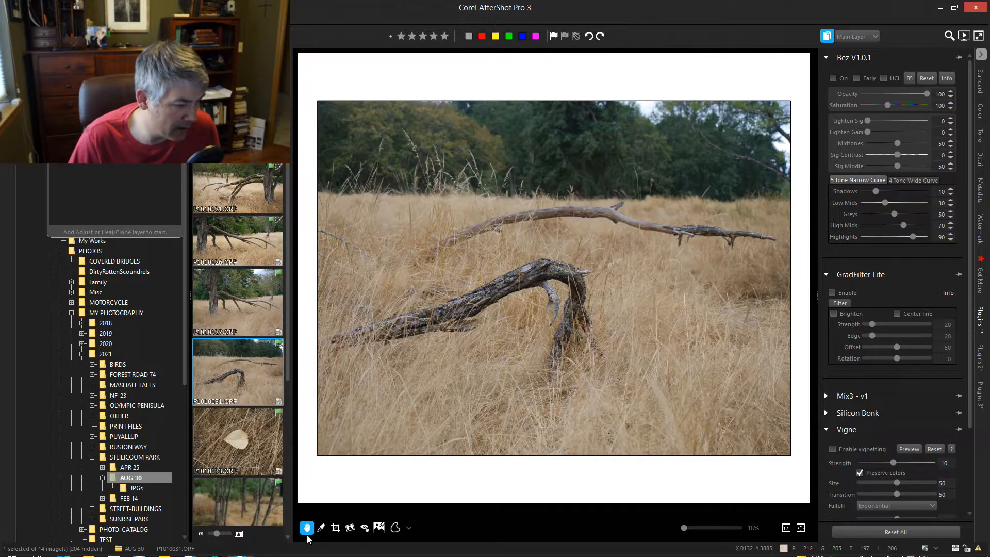
- Enable cropping on P1010031.ORF with the 1.78 | 16:9 | HDTV ratio and move the frame down to exclude most of the trees
{"action": "left_click", "coordinate": [335, 527]}
{"action": "left_click", "coordinate": [75, 178]}
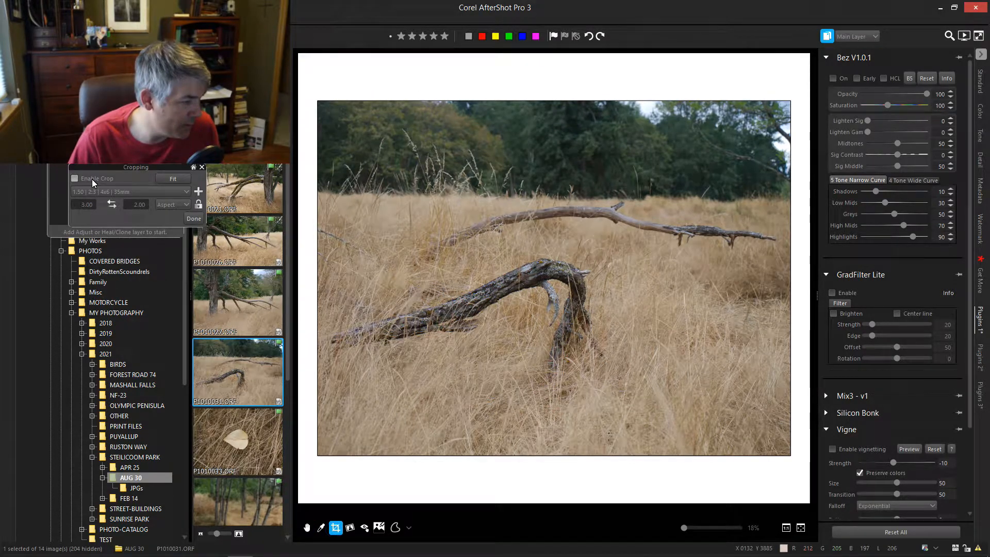
{"action": "left_click", "coordinate": [106, 193]}
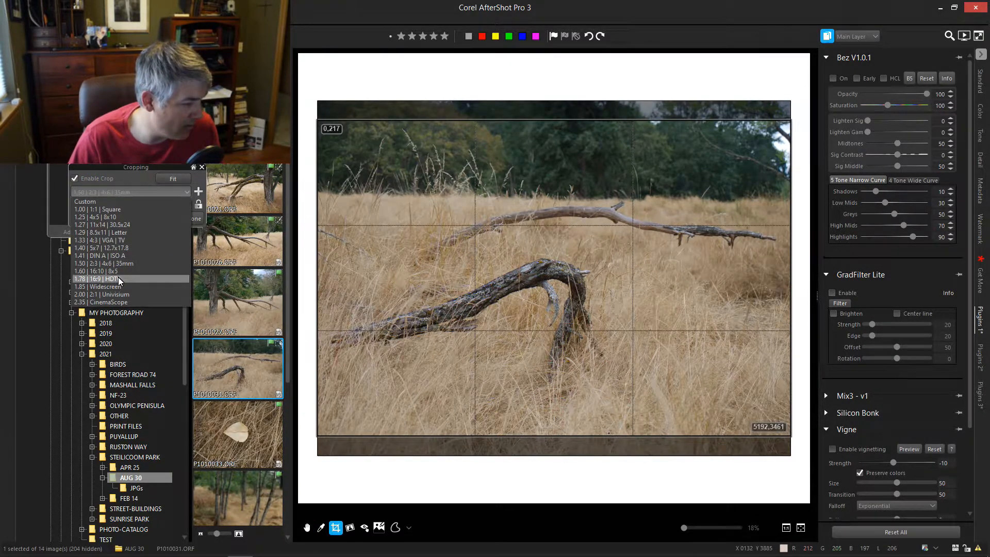
{"action": "left_click", "coordinate": [112, 279]}
{"action": "left_click_drag", "start_coordinate": [532, 229], "coordinate": [502, 369]}
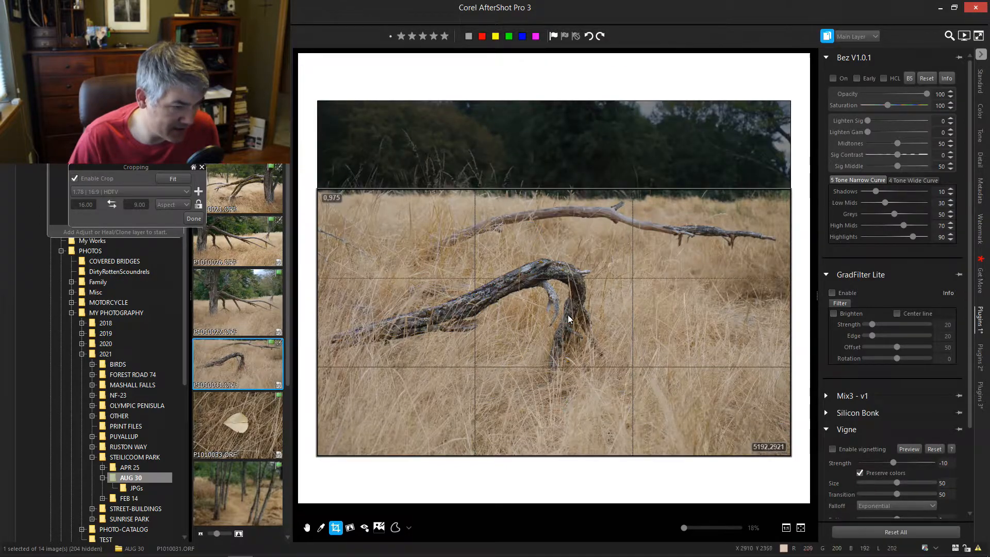
- Tighten the 16:9 crop around the bent branch to about 3927 × 2209 px and finish cropping
{"action": "scroll", "coordinate": [588, 306], "scroll_direction": "up", "scroll_amount": 5}
{"action": "left_click_drag", "start_coordinate": [574, 315], "coordinate": [421, 361]}
{"action": "scroll", "coordinate": [471, 335], "scroll_direction": "up", "scroll_amount": 1}
{"action": "left_click_drag", "start_coordinate": [471, 335], "coordinate": [434, 325]}
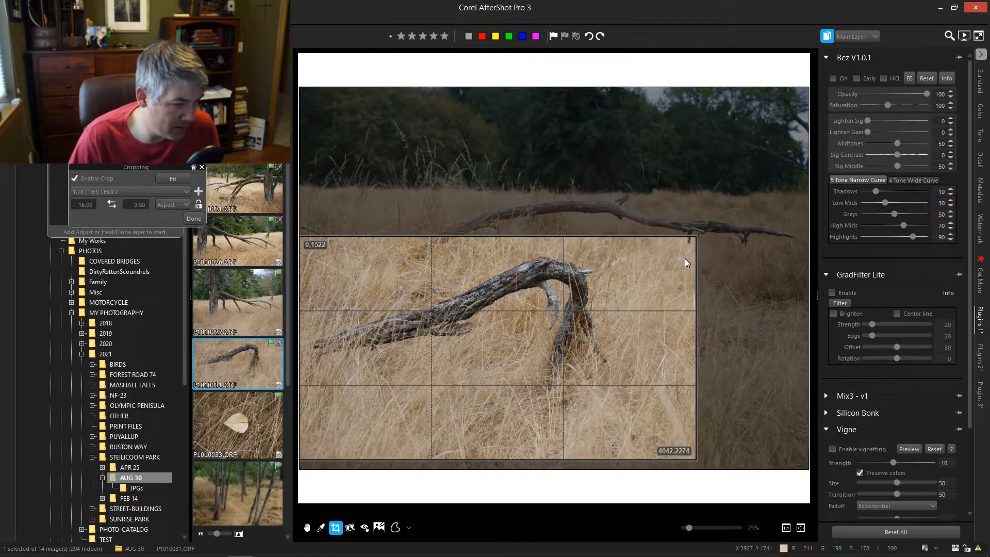
{"action": "scroll", "coordinate": [692, 253], "scroll_direction": "up", "scroll_amount": 1}
{"action": "left_click_drag", "start_coordinate": [540, 268], "coordinate": [539, 262]}
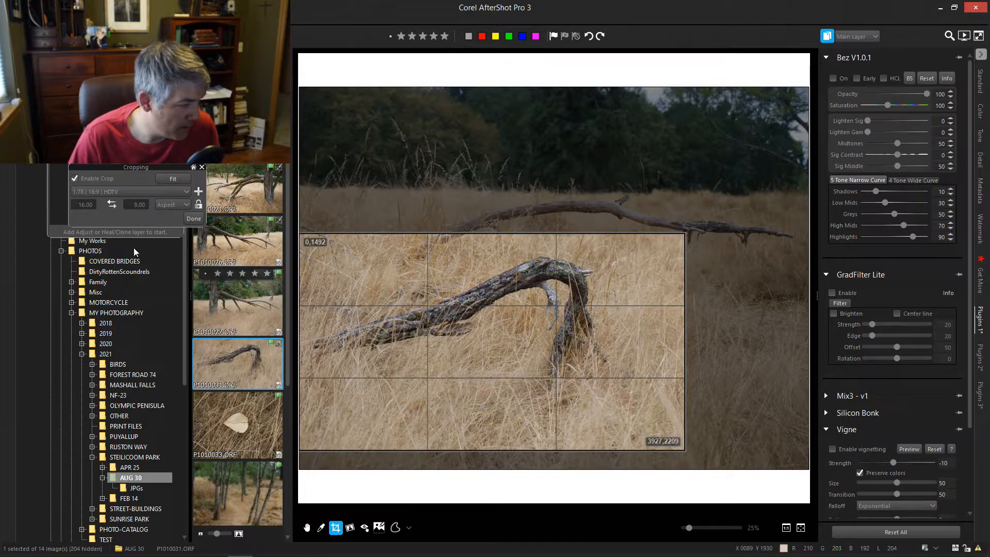
{"action": "left_click", "coordinate": [194, 219]}
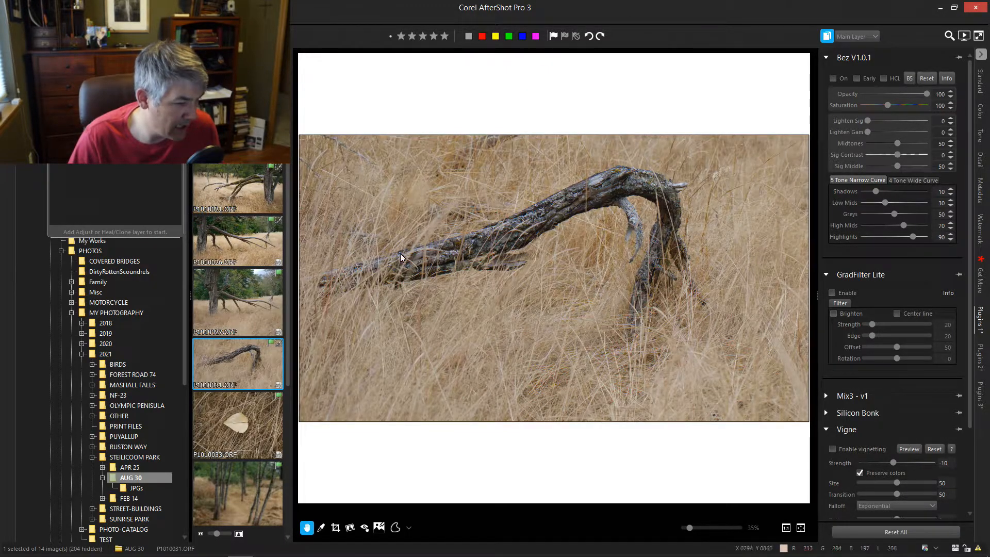
- Adjust the RGB curve with a point at 178 in, 194 out and a slightly lowered midtone marker, and set the exposure to 0.53
{"action": "left_click", "coordinate": [980, 111]}
{"action": "left_click_drag", "start_coordinate": [901, 142], "coordinate": [917, 121]}
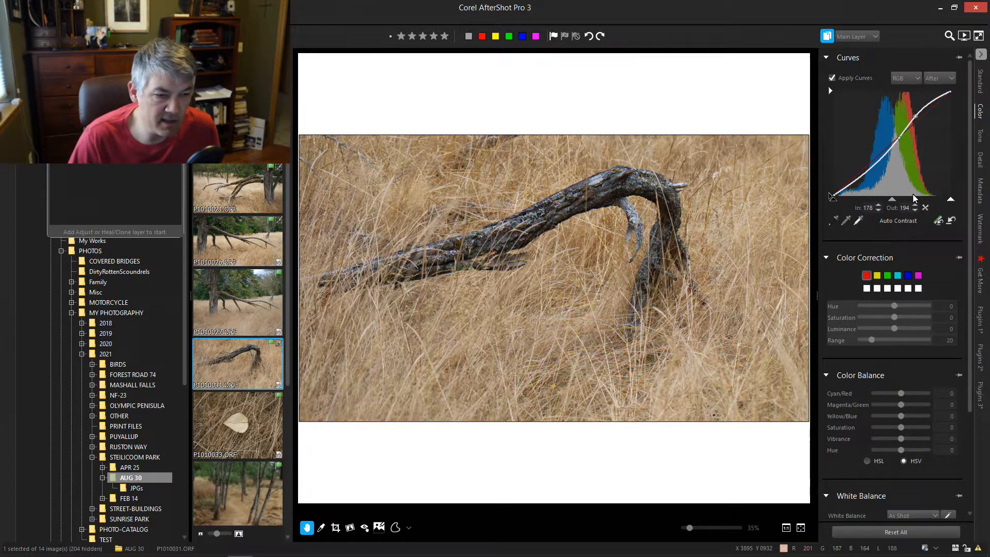
{"action": "left_click_drag", "start_coordinate": [892, 202], "coordinate": [888, 202]}
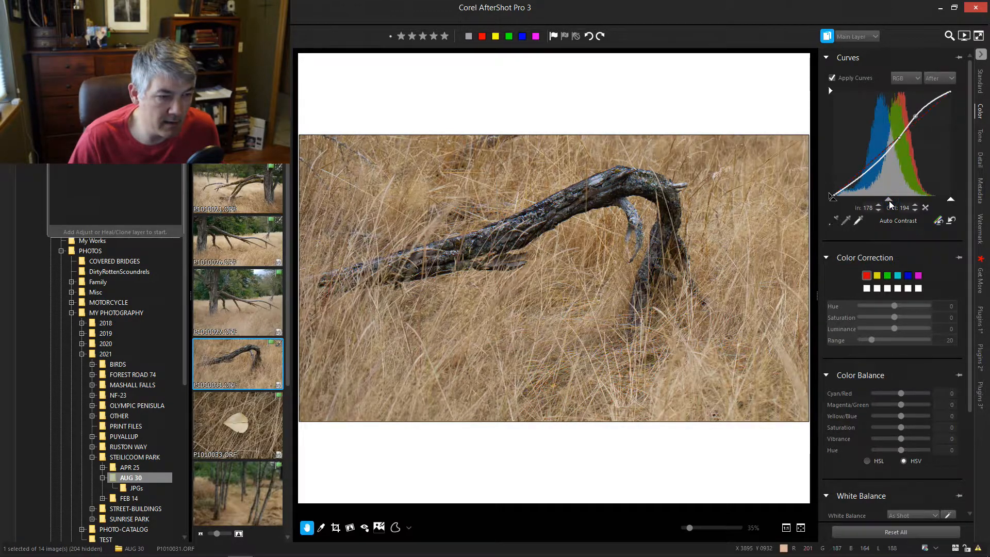
{"action": "left_click", "coordinate": [979, 86]}
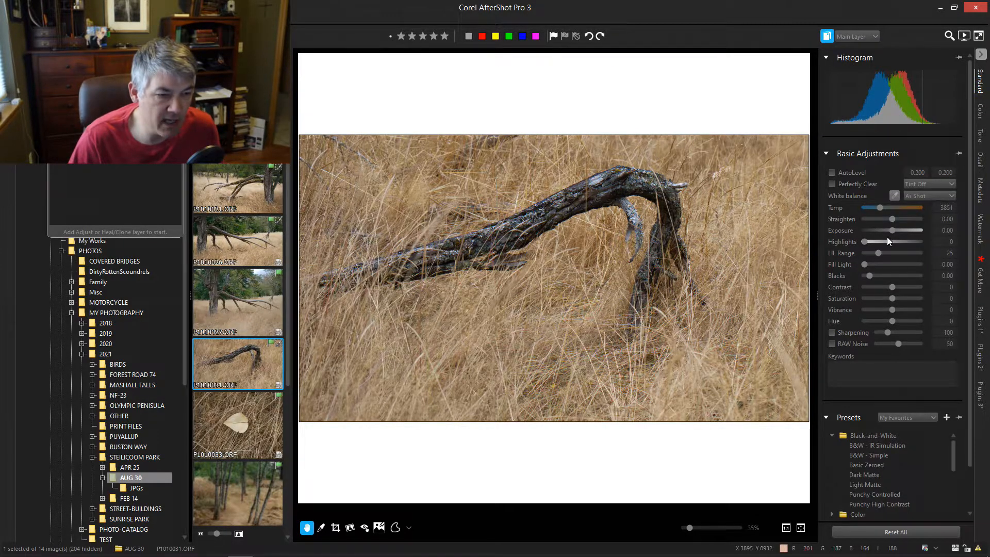
{"action": "left_click_drag", "start_coordinate": [893, 231], "coordinate": [897, 230]}
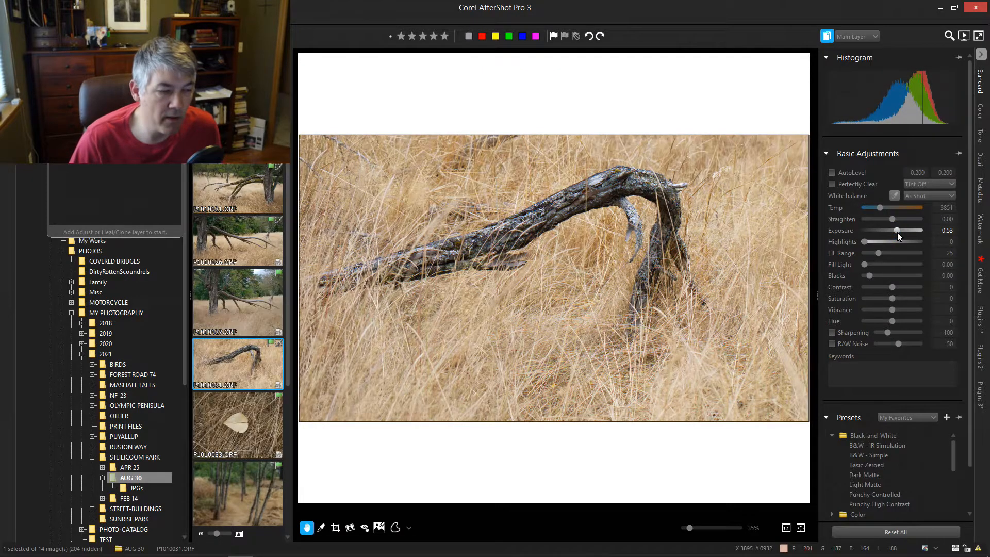
- Enable a Vigne vignette on P1010031.ORF with ratio -50 and Center Y 47, and turn off its outline preview
{"action": "left_click", "coordinate": [980, 320]}
{"action": "left_click", "coordinate": [831, 449]}
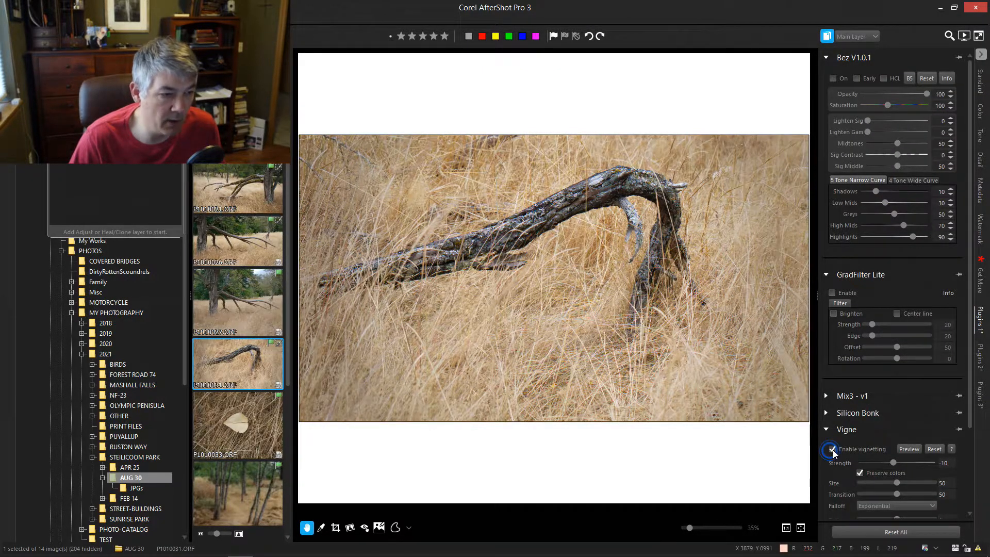
{"action": "left_click_drag", "start_coordinate": [970, 388], "coordinate": [976, 452]}
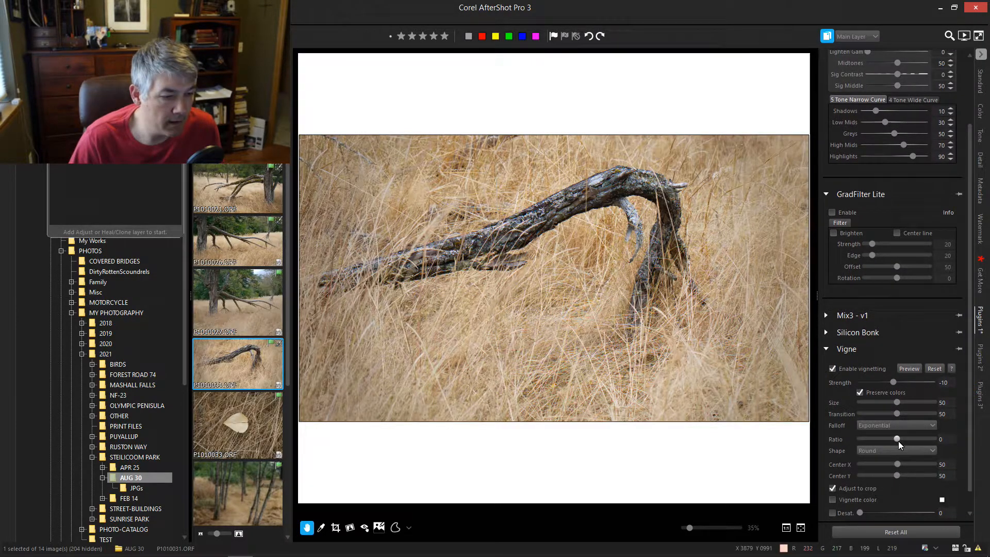
{"action": "left_click_drag", "start_coordinate": [898, 440], "coordinate": [880, 444]}
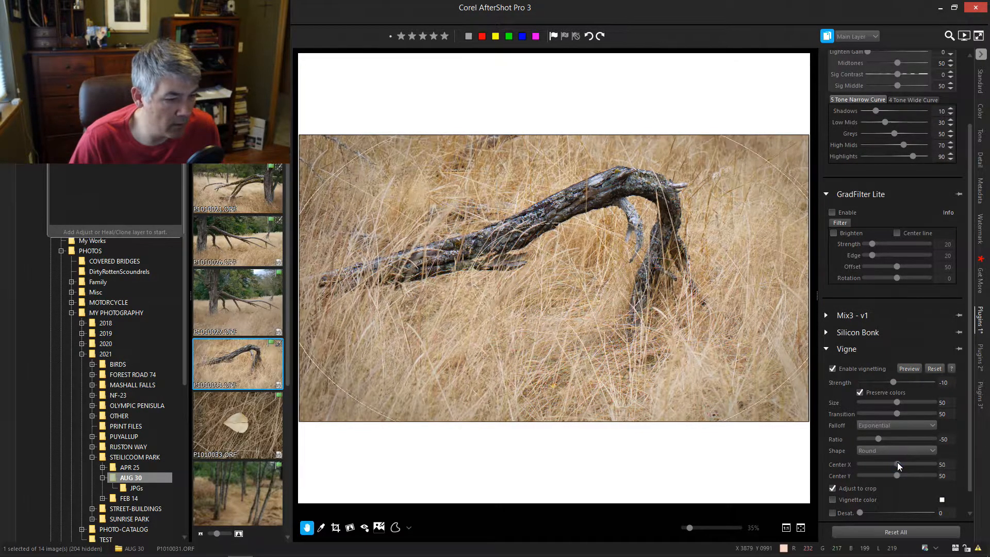
{"action": "left_click_drag", "start_coordinate": [896, 477], "coordinate": [893, 478]}
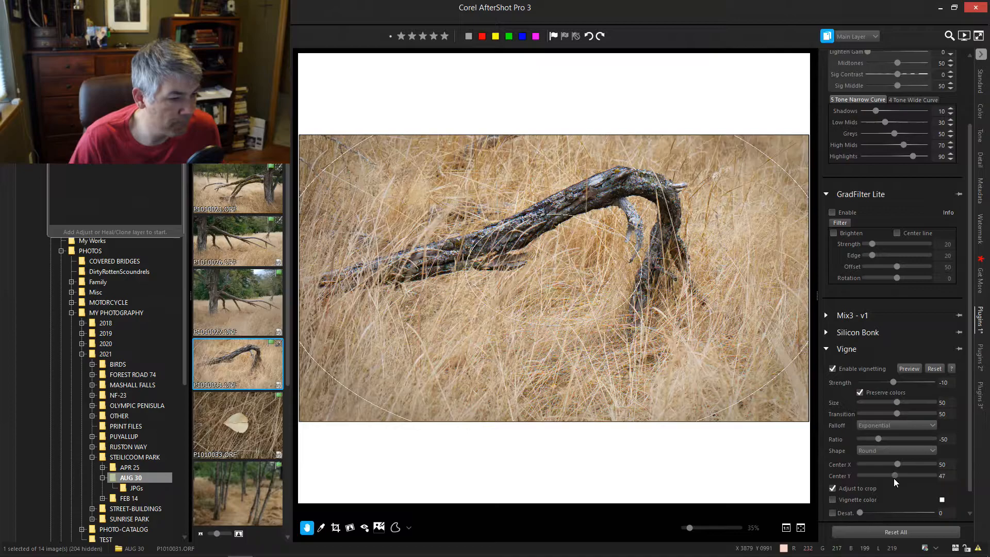
{"action": "left_click", "coordinate": [909, 368]}
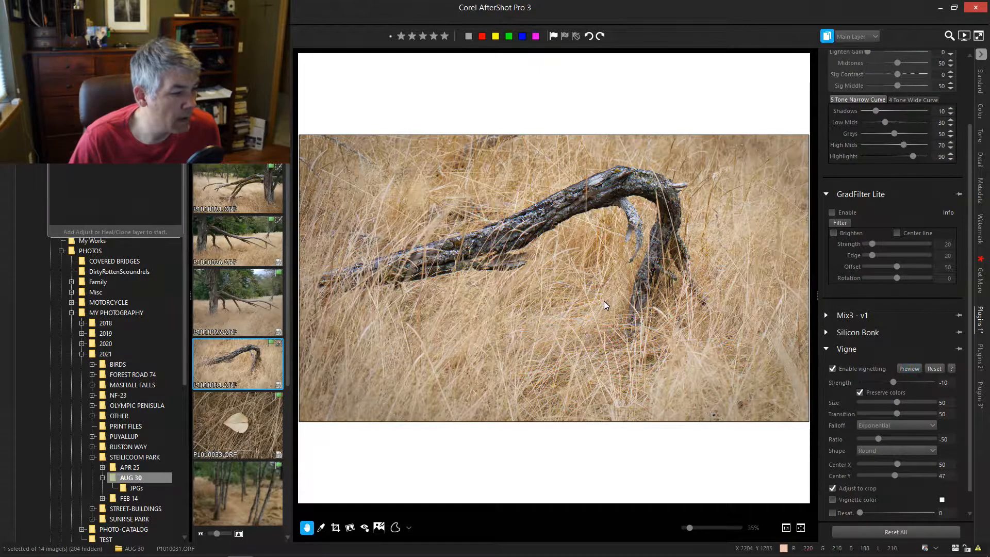
- Try Wavelet 1 sharpening with Clarity Mode on the branch, compare it without Clarity Mode, and turn Wavelet 1 off
{"action": "scroll", "coordinate": [525, 241], "scroll_direction": "up", "scroll_amount": 2}
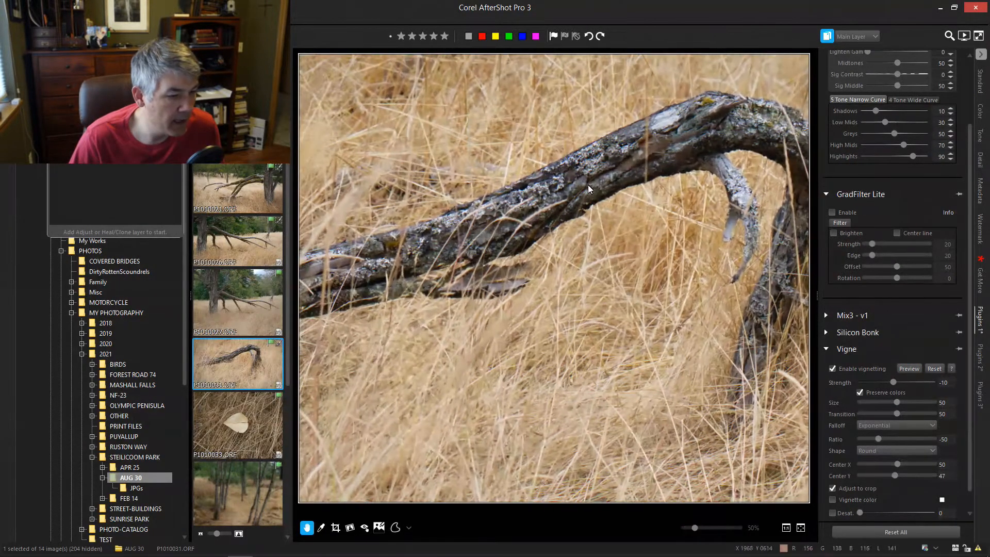
{"action": "left_click", "coordinate": [980, 356]}
{"action": "left_click", "coordinate": [872, 241]}
{"action": "scroll", "coordinate": [621, 273], "scroll_direction": "down", "scroll_amount": 2}
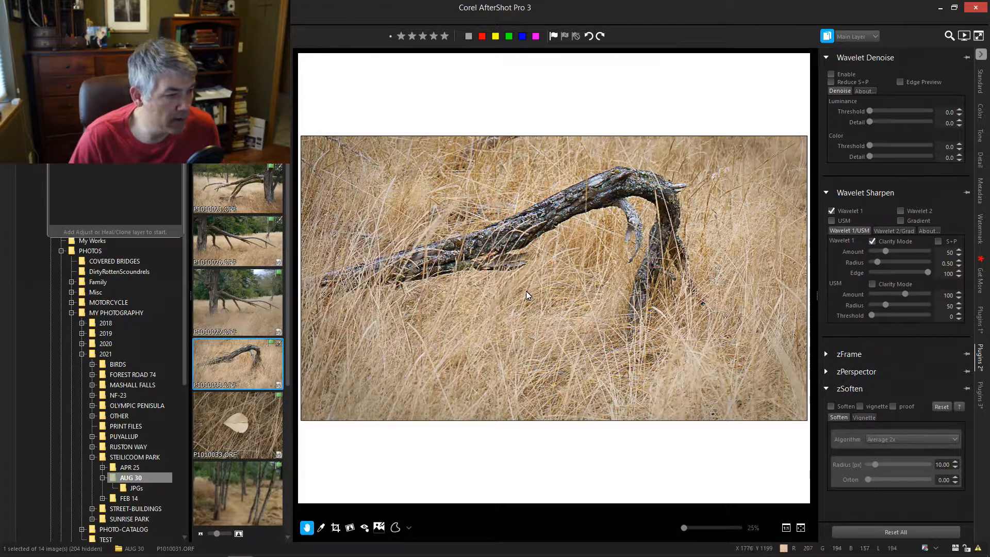
{"action": "left_click", "coordinate": [873, 241]}
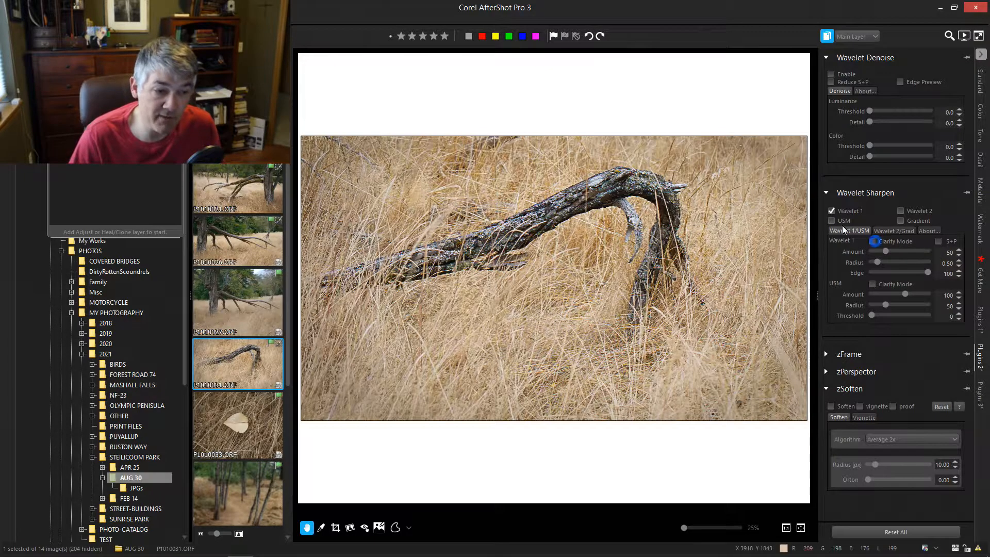
{"action": "left_click", "coordinate": [832, 210]}
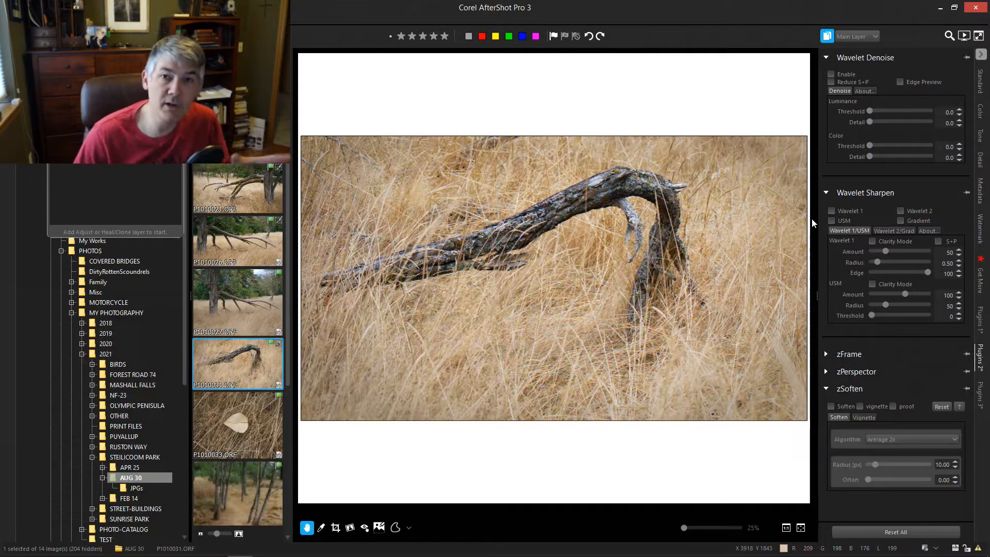
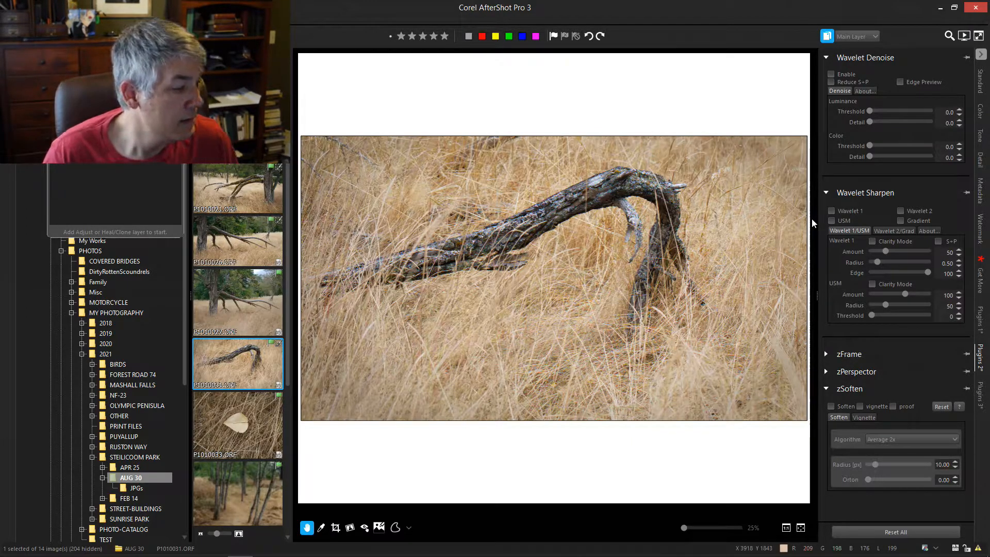
- Examine the leaf in P1010033.ORF up close and in full, and browse the remaining thumbnails
{"action": "left_click", "coordinate": [237, 424]}
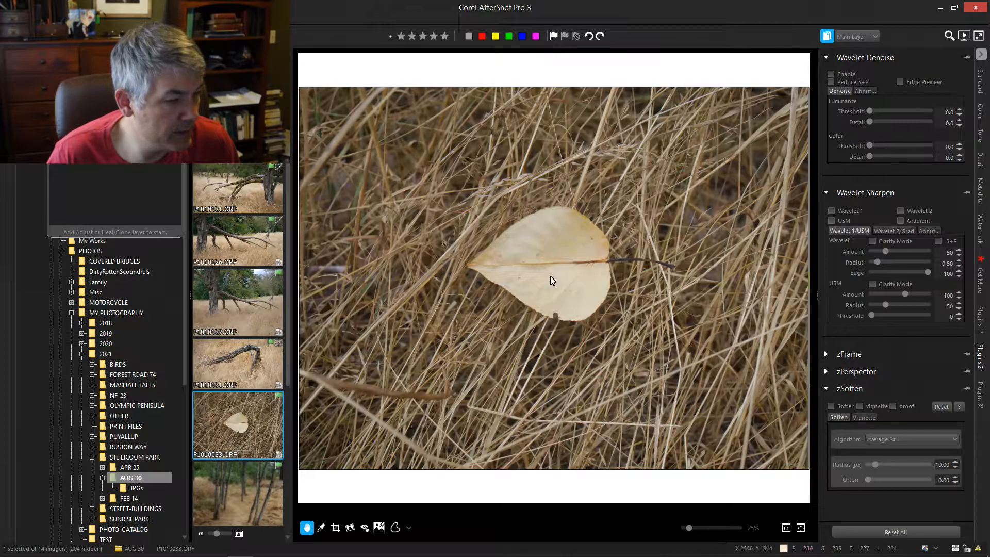
{"action": "scroll", "coordinate": [551, 280], "scroll_direction": "up", "scroll_amount": 2}
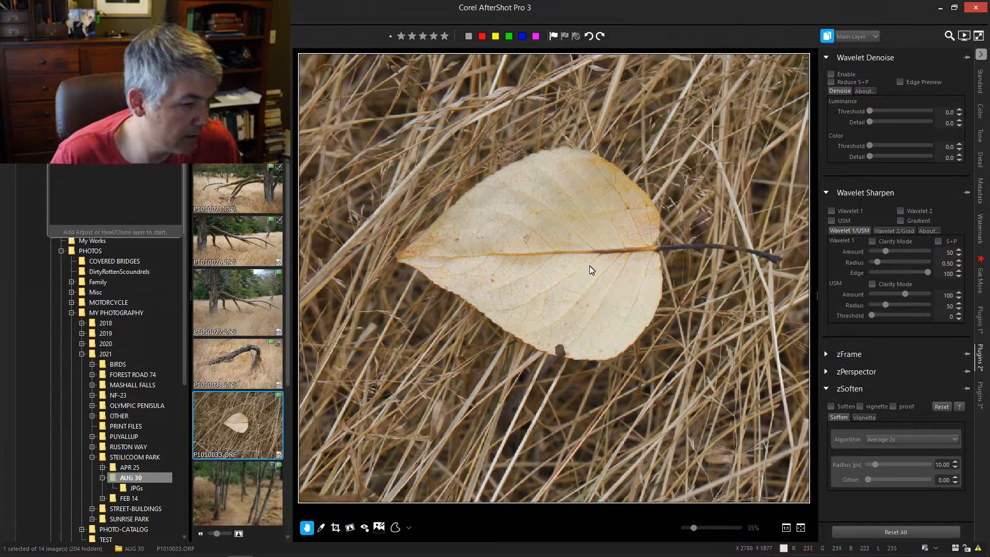
{"action": "left_click_drag", "start_coordinate": [595, 243], "coordinate": [574, 267]}
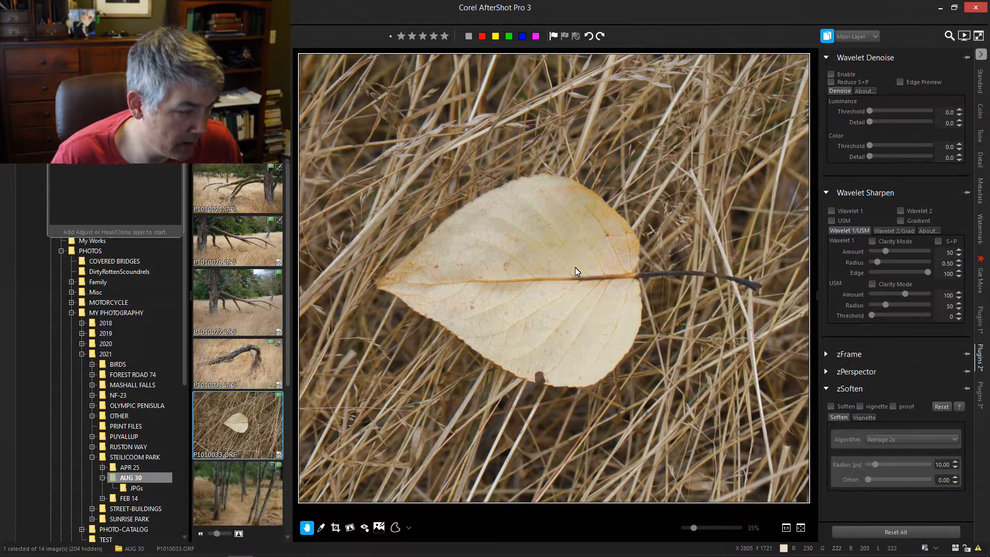
{"action": "scroll", "coordinate": [574, 267], "scroll_direction": "down", "scroll_amount": 3}
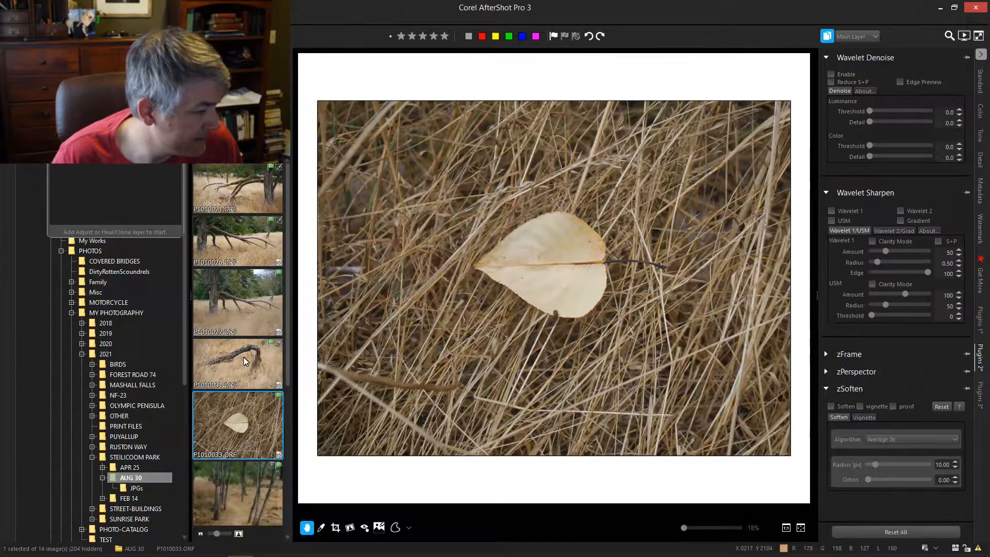
{"action": "scroll", "coordinate": [242, 355], "scroll_direction": "down", "scroll_amount": 3}
{"action": "scroll", "coordinate": [234, 370], "scroll_direction": "down", "scroll_amount": 3}
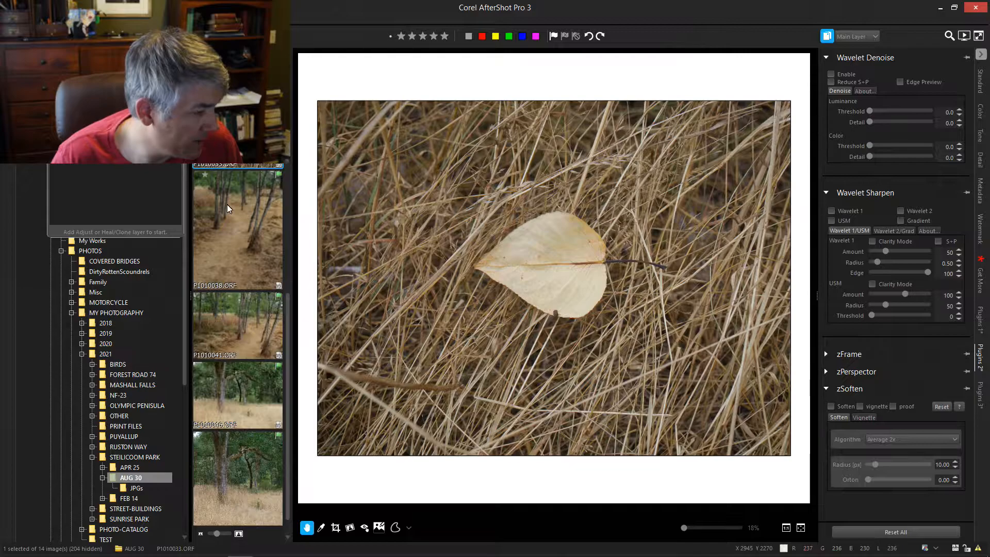
- Open P1010038.ORF and crop it to the 4:3 VGA ratio, about 3266 by 4355 pixels, flush with the photo's upper edge
{"action": "left_click", "coordinate": [245, 253]}
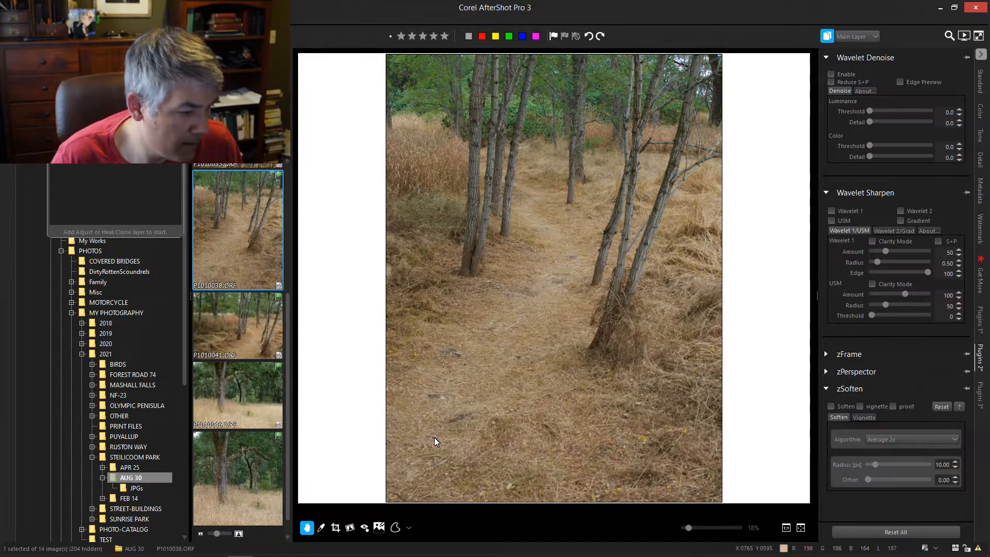
{"action": "left_click", "coordinate": [335, 527]}
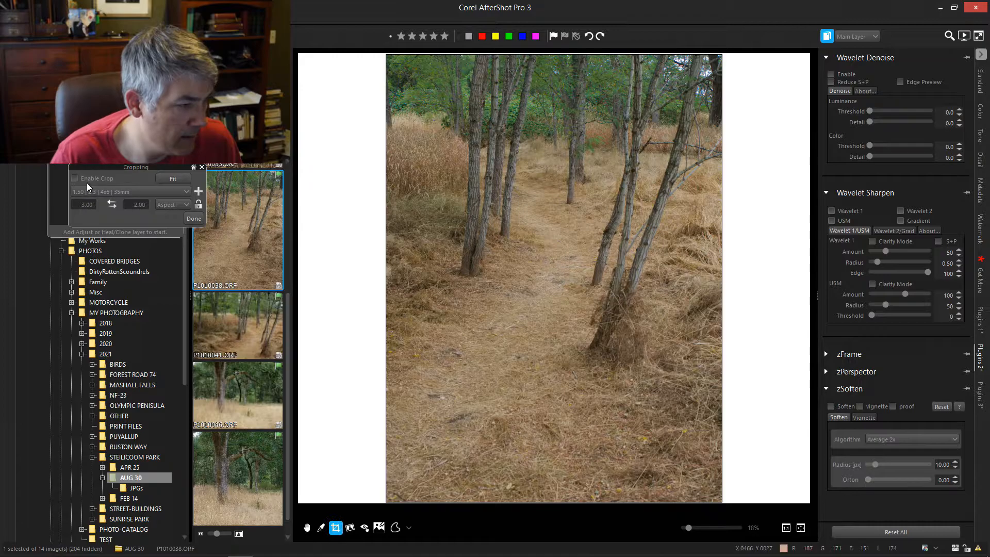
{"action": "left_click", "coordinate": [87, 181]}
{"action": "left_click", "coordinate": [114, 191]}
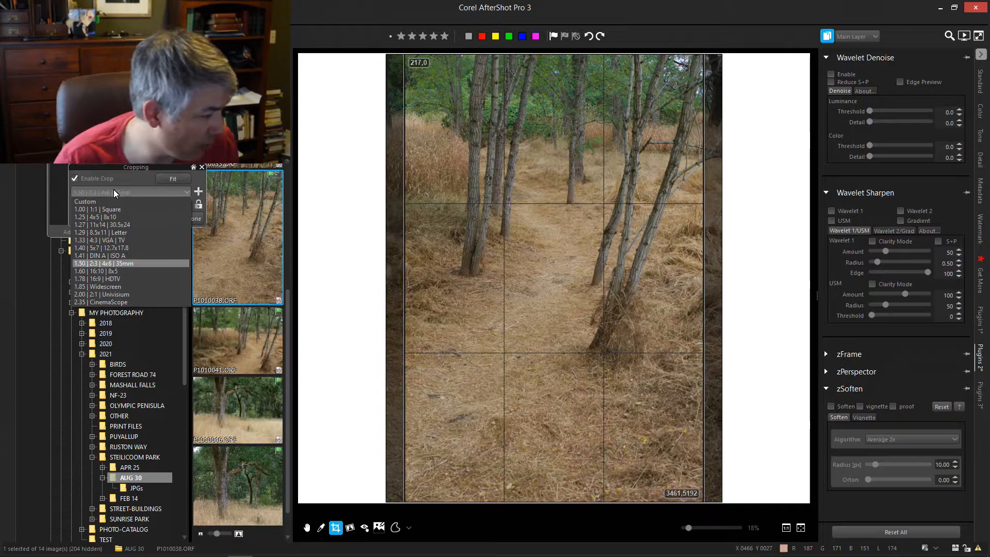
{"action": "left_click", "coordinate": [108, 241]}
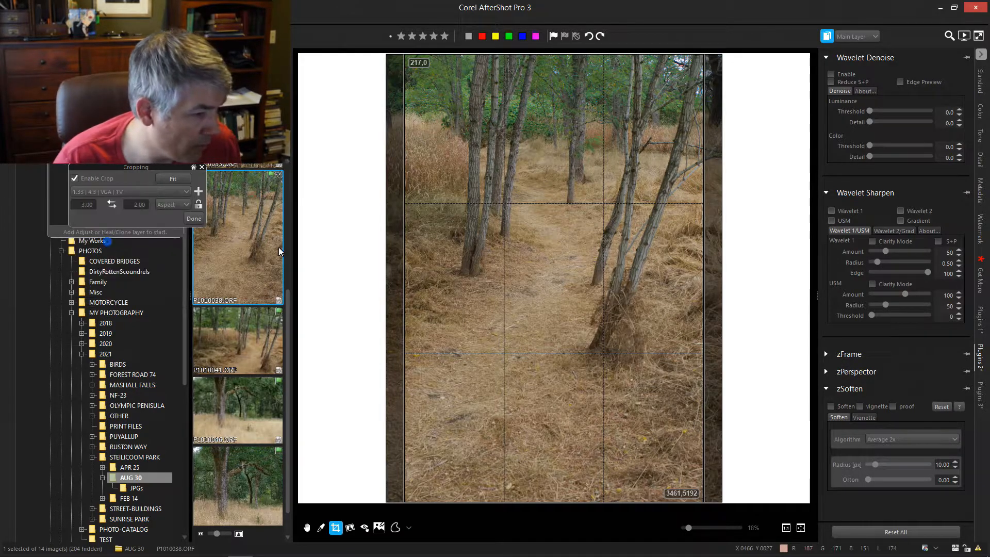
{"action": "left_click_drag", "start_coordinate": [588, 499], "coordinate": [599, 430]}
{"action": "left_click_drag", "start_coordinate": [570, 250], "coordinate": [587, 196]}
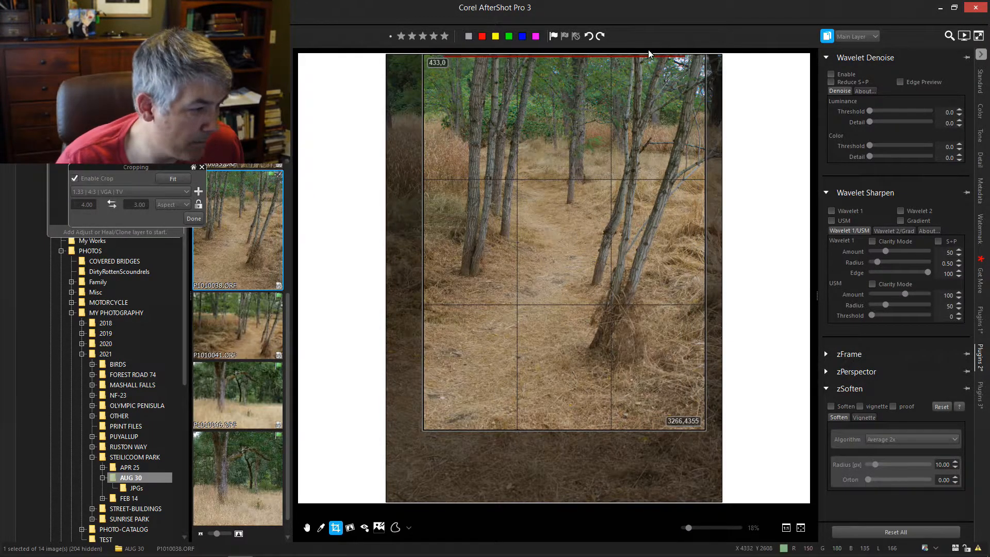
{"action": "left_click", "coordinate": [194, 219]}
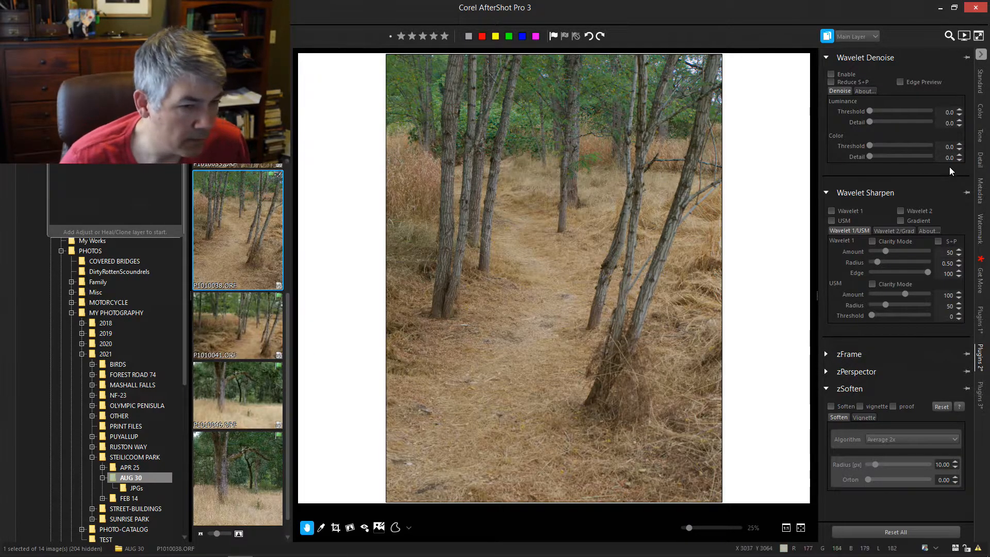
- Set the exposure of P1010038.ORF to 0.76
{"action": "left_click", "coordinate": [981, 116]}
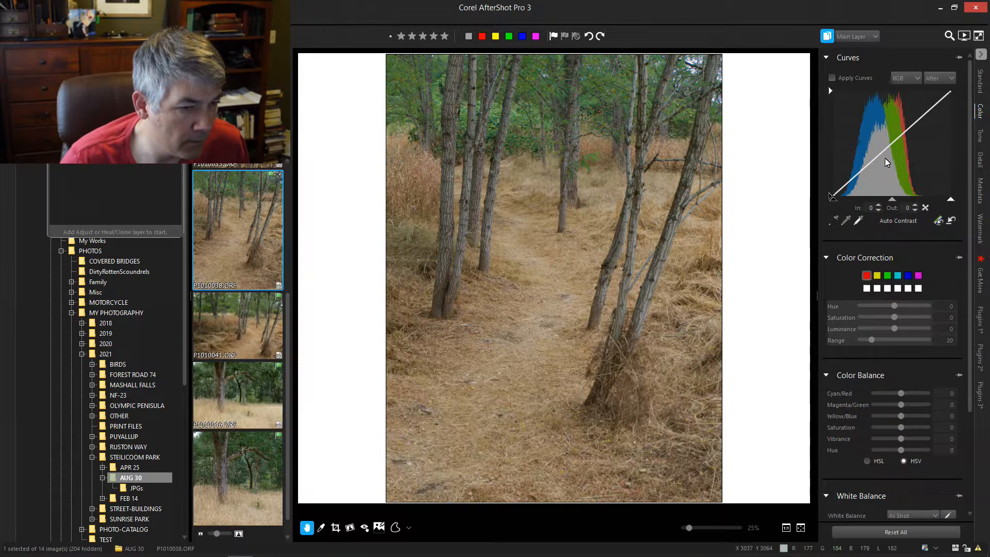
{"action": "left_click", "coordinate": [982, 86]}
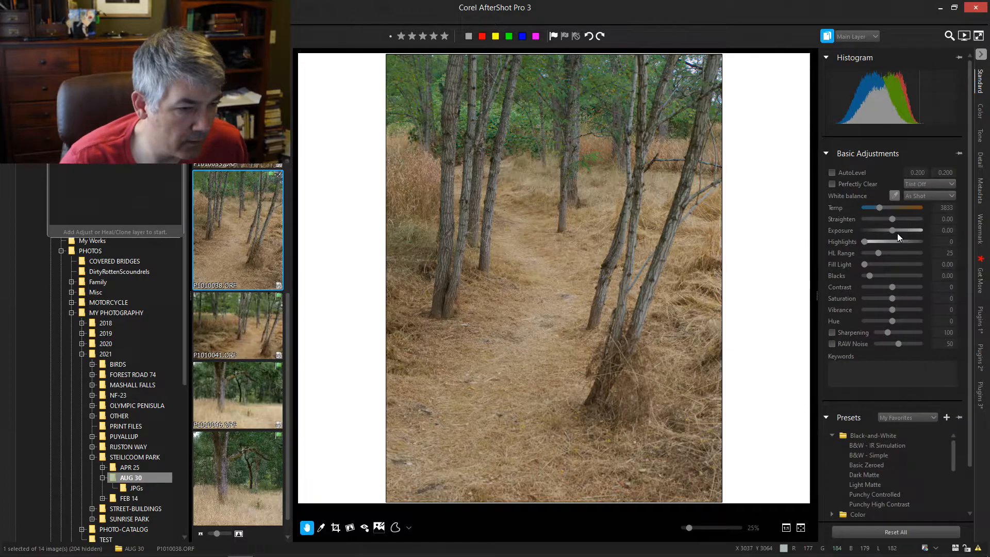
{"action": "left_click_drag", "start_coordinate": [892, 231], "coordinate": [896, 231]}
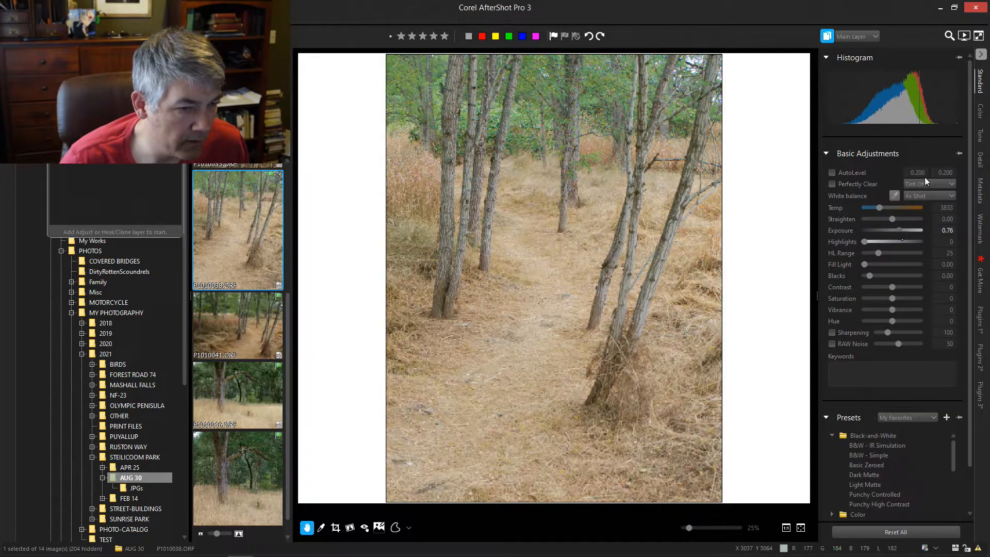
- Apply an RGB curve with a point at 124 in, 149 out and shift the midtone marker to darken the midtones
{"action": "left_click", "coordinate": [979, 116]}
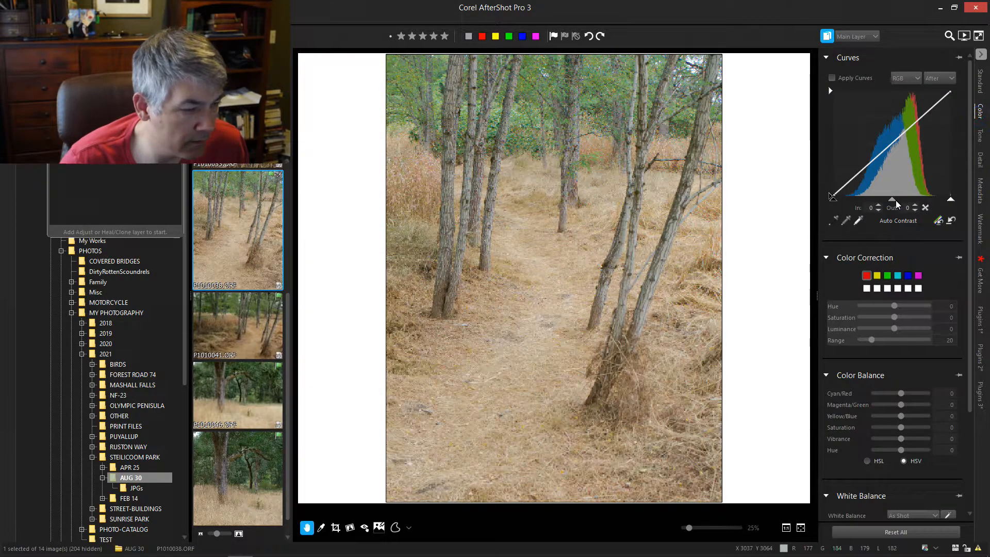
{"action": "left_click_drag", "start_coordinate": [892, 201], "coordinate": [882, 201]}
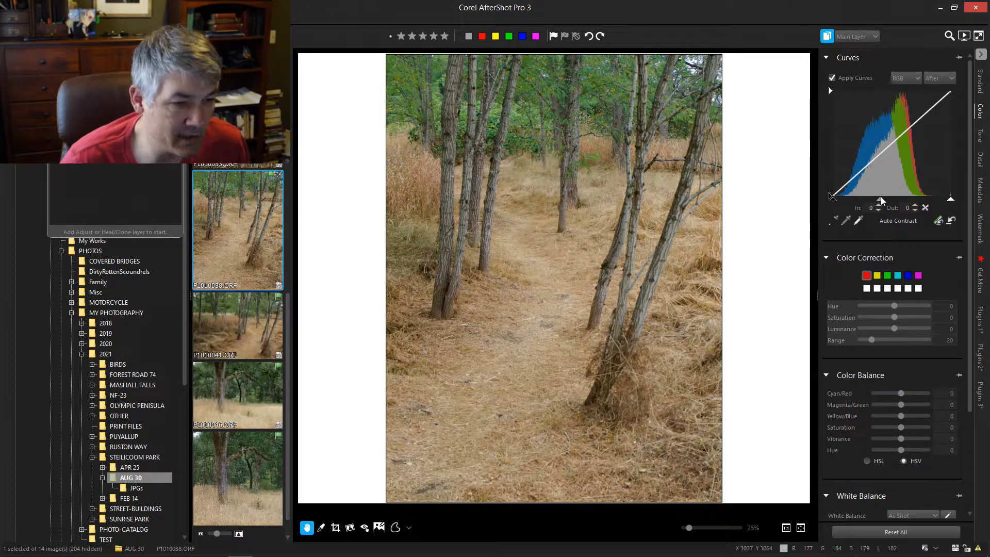
{"action": "left_click_drag", "start_coordinate": [891, 145], "coordinate": [891, 135]}
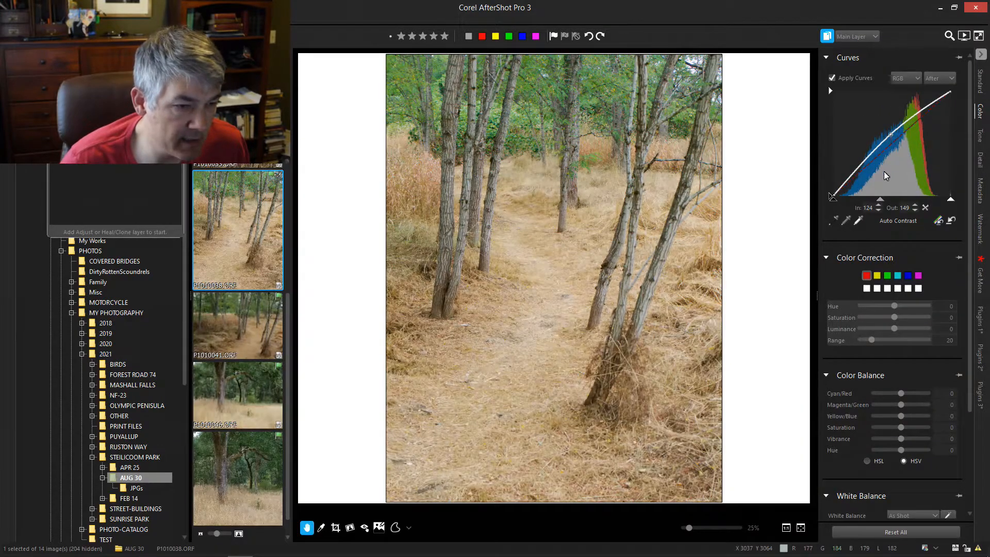
{"action": "left_click", "coordinate": [880, 199]}
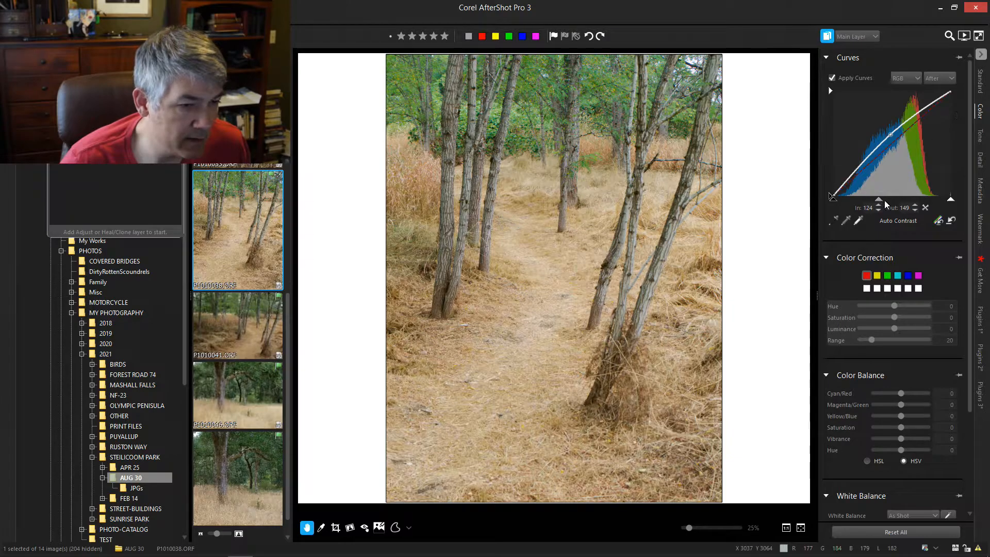
{"action": "left_click_drag", "start_coordinate": [878, 200], "coordinate": [875, 200]}
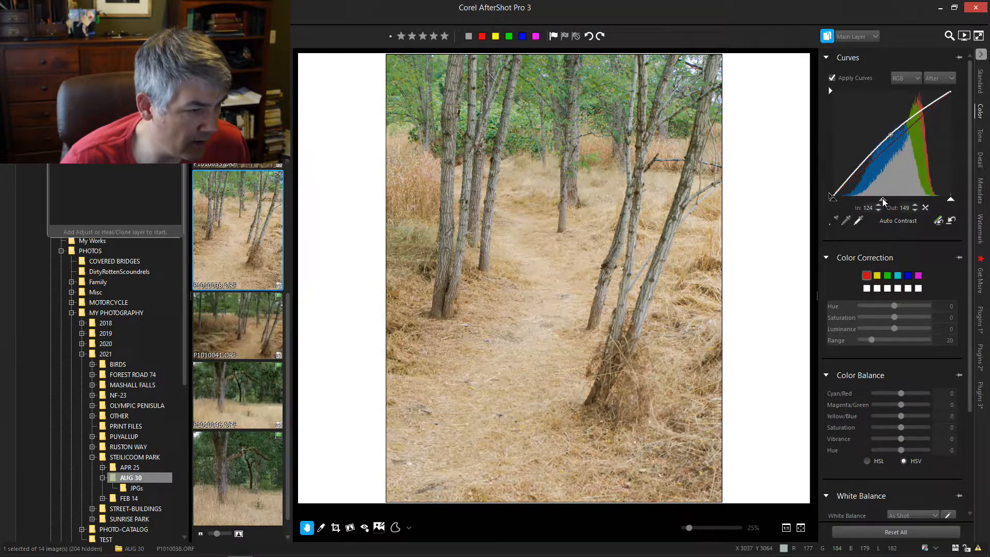
{"action": "left_click_drag", "start_coordinate": [876, 200], "coordinate": [868, 201]}
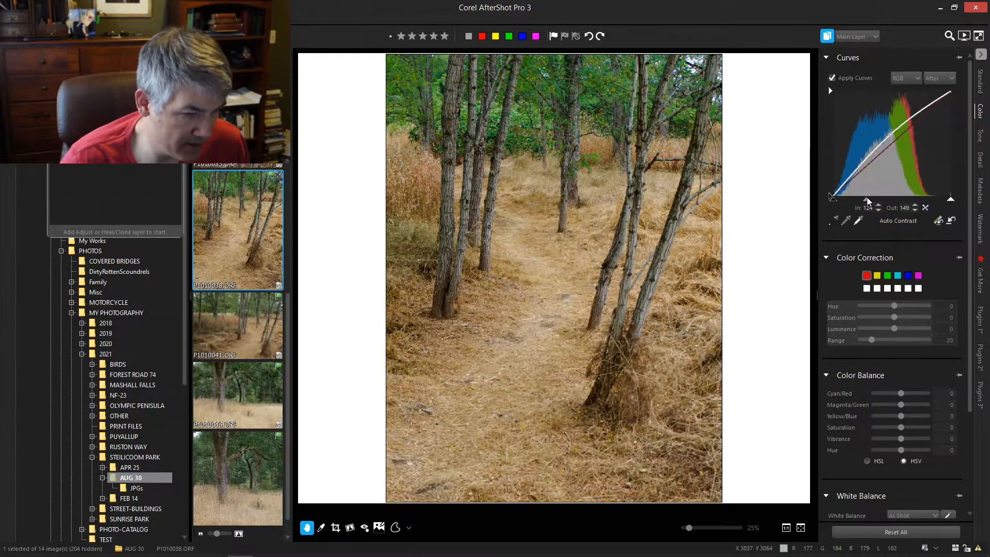
{"action": "left_click_drag", "start_coordinate": [869, 201], "coordinate": [864, 201]}
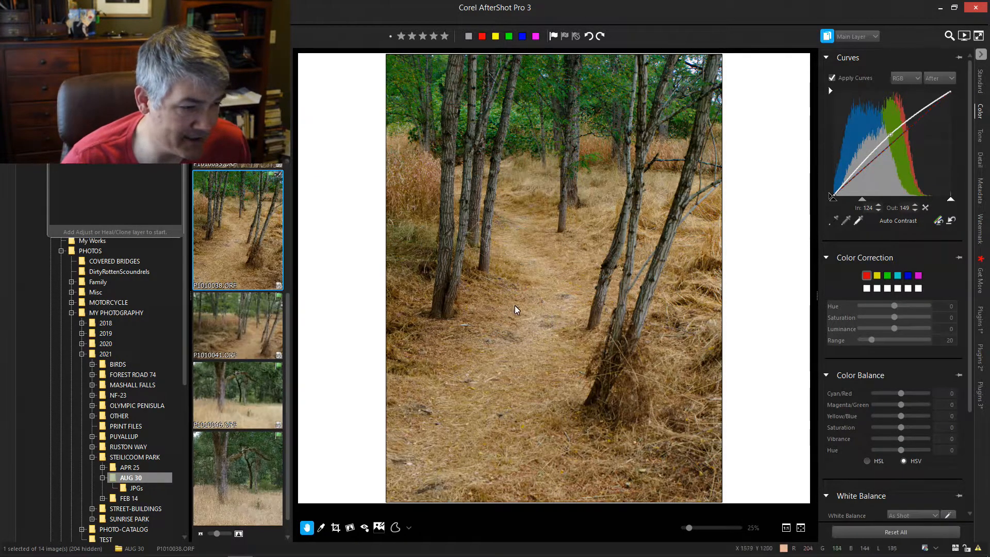
- Try adjusting the saturation and vibrance of the trail photo, and restore both to their defaults
{"action": "scroll", "coordinate": [542, 301], "scroll_direction": "down", "scroll_amount": 1}
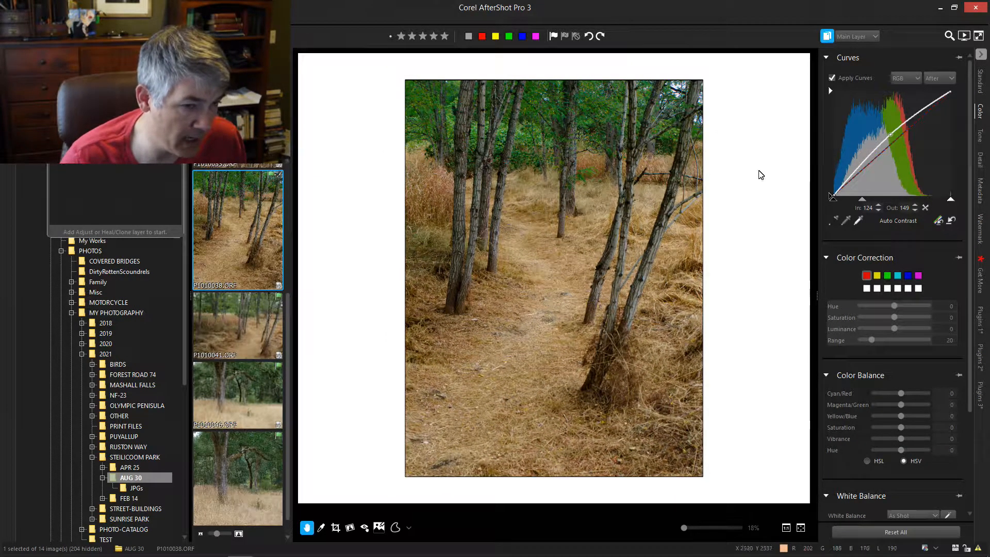
{"action": "left_click", "coordinate": [979, 85]}
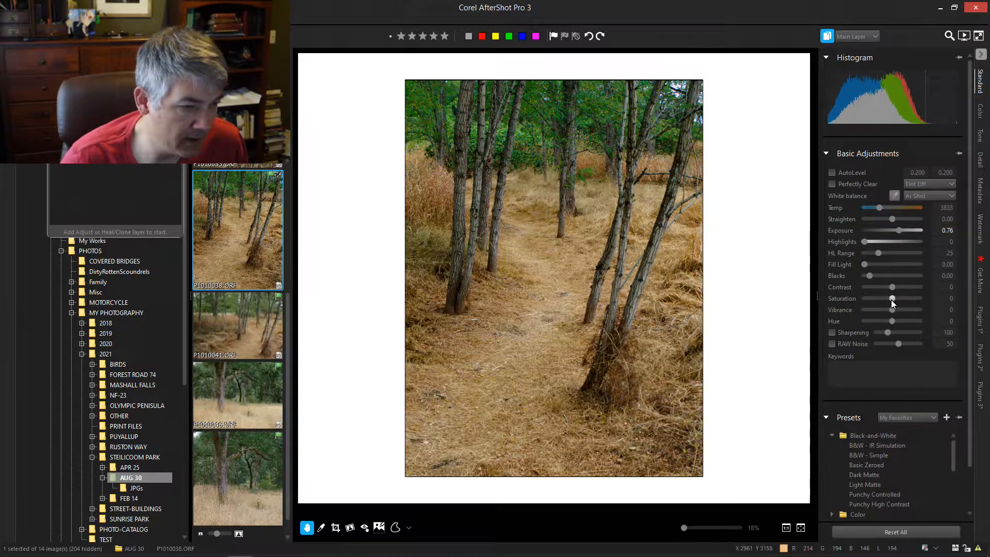
{"action": "left_click_drag", "start_coordinate": [890, 300], "coordinate": [889, 307]}
{"action": "double_click", "coordinate": [843, 299]}
{"action": "double_click", "coordinate": [845, 310]}
- Brighten the curve's midtones, and discard all adjustments on P1010038.ORF
{"action": "left_click", "coordinate": [980, 111]}
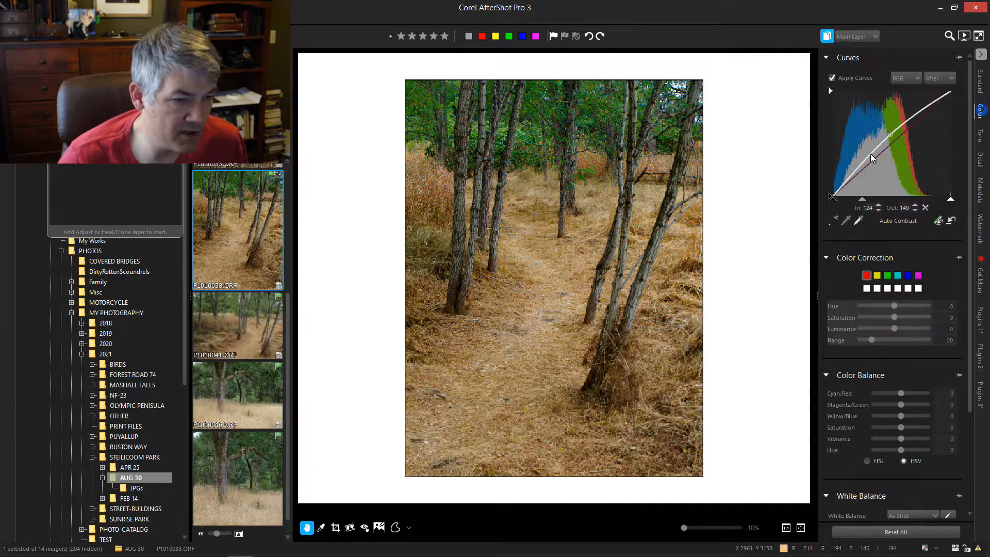
{"action": "left_click_drag", "start_coordinate": [863, 203], "coordinate": [878, 201]}
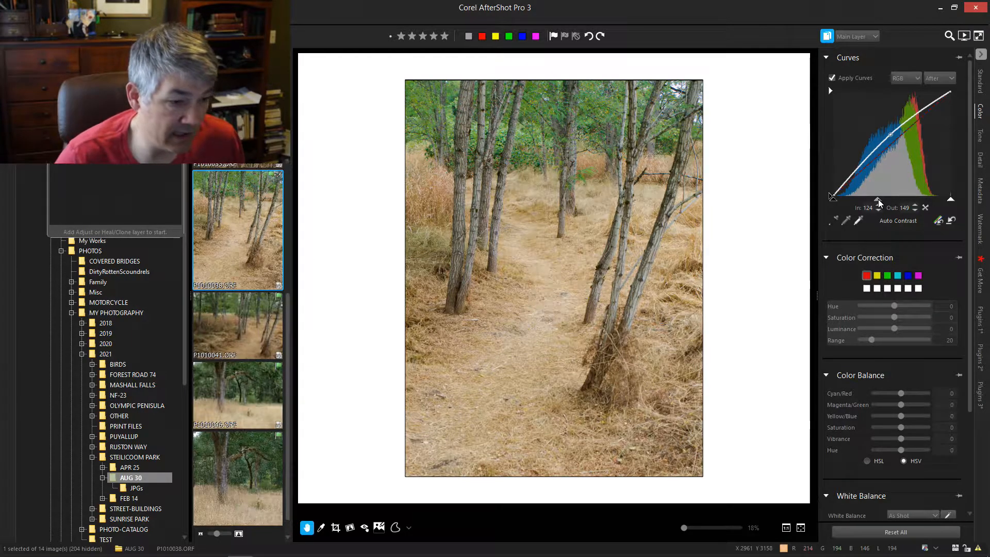
{"action": "left_click", "coordinate": [895, 532]}
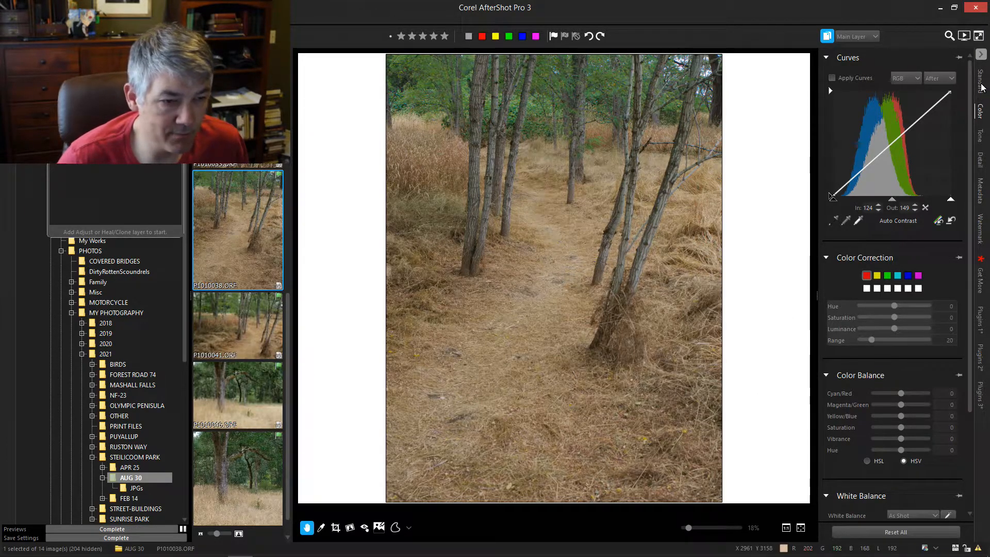
- Try a negative contrast on the trail photo, and set the contrast to 31
{"action": "left_click", "coordinate": [981, 81]}
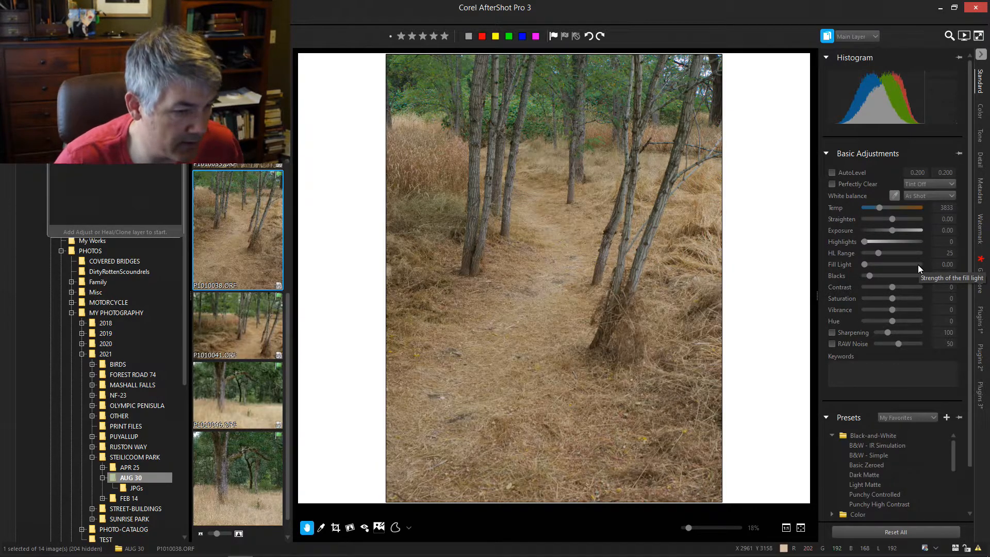
{"action": "left_click_drag", "start_coordinate": [893, 287], "coordinate": [886, 287]}
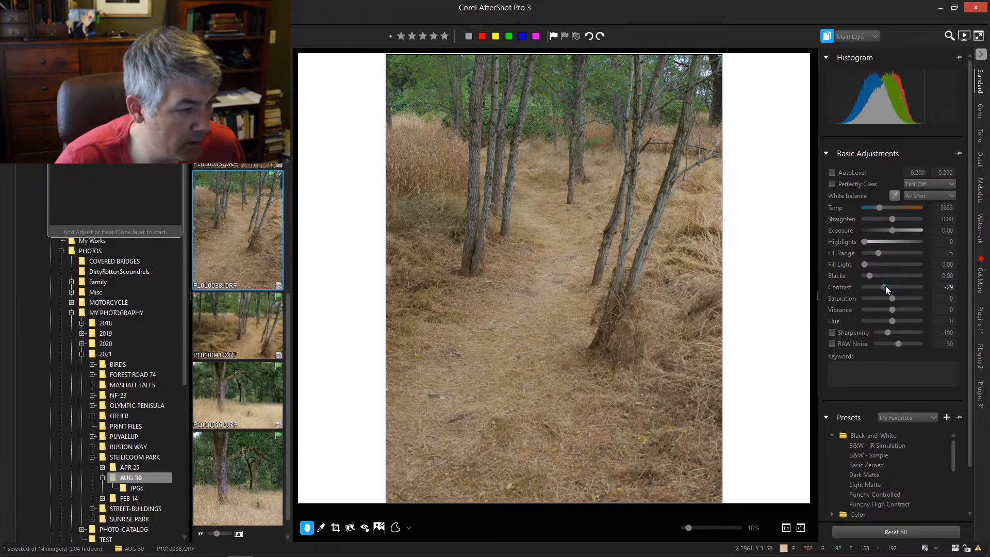
{"action": "left_click_drag", "start_coordinate": [886, 287], "coordinate": [902, 287]}
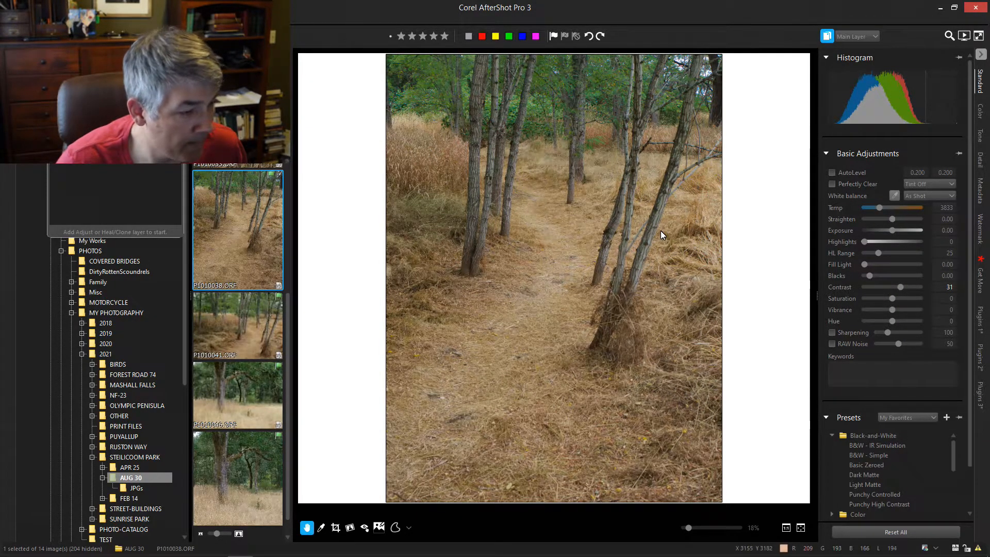
- Crop P1010038.ORF to a 1:1 square of 3896 pixels placed near the photo's upper edge
{"action": "left_click", "coordinate": [336, 528]}
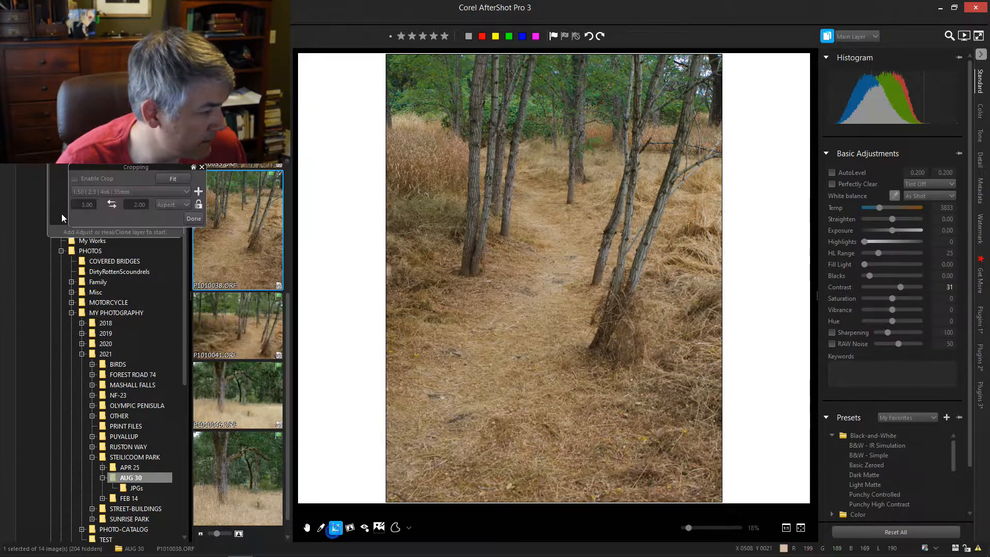
{"action": "left_click", "coordinate": [75, 179]}
{"action": "left_click", "coordinate": [129, 192]}
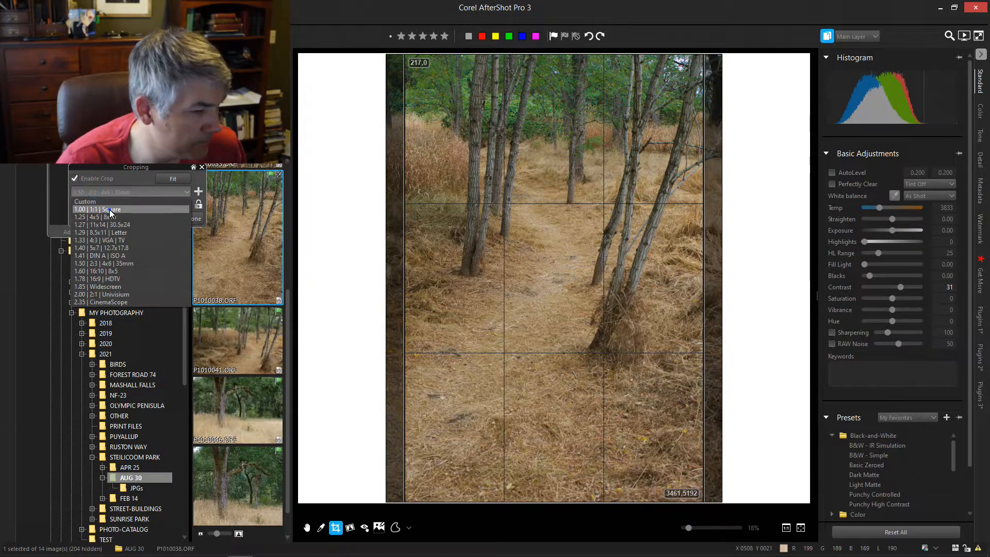
{"action": "left_click", "coordinate": [103, 207]}
{"action": "left_click_drag", "start_coordinate": [534, 187], "coordinate": [532, 134]}
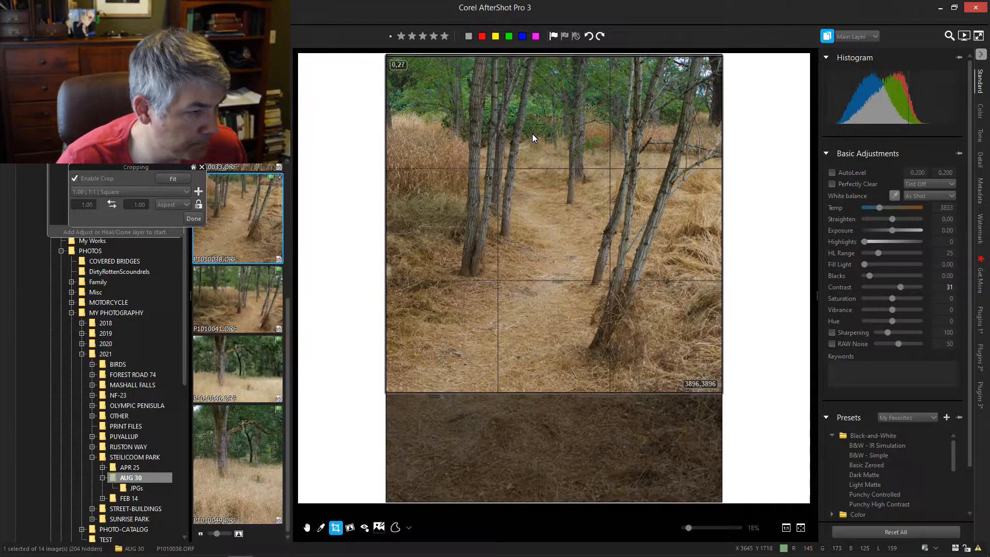
{"action": "left_click", "coordinate": [194, 219]}
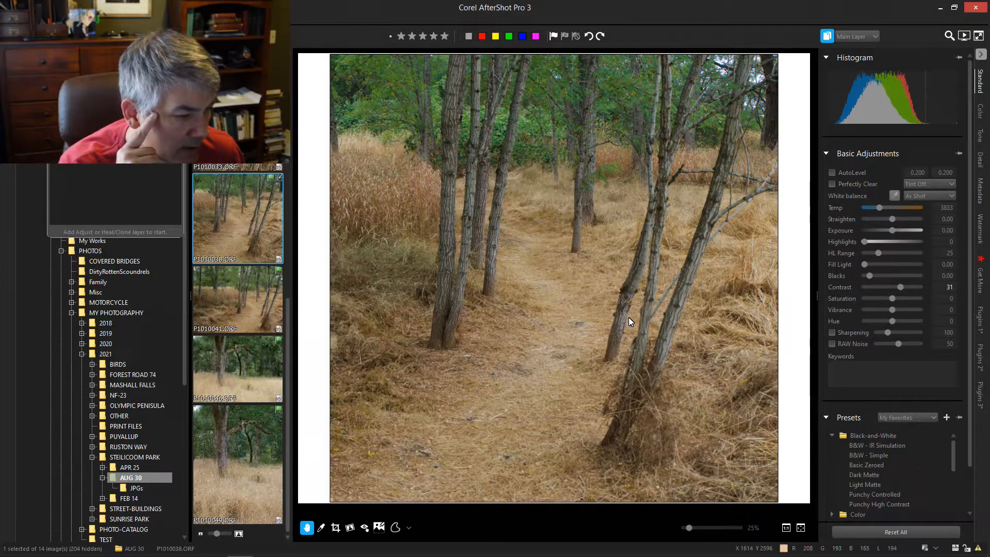
- Check the square crop up close and in full, and change the crop ratio to 4x5 | 8x10
{"action": "scroll", "coordinate": [629, 317], "scroll_direction": "up", "scroll_amount": 4}
{"action": "scroll", "coordinate": [670, 247], "scroll_direction": "down", "scroll_amount": 3}
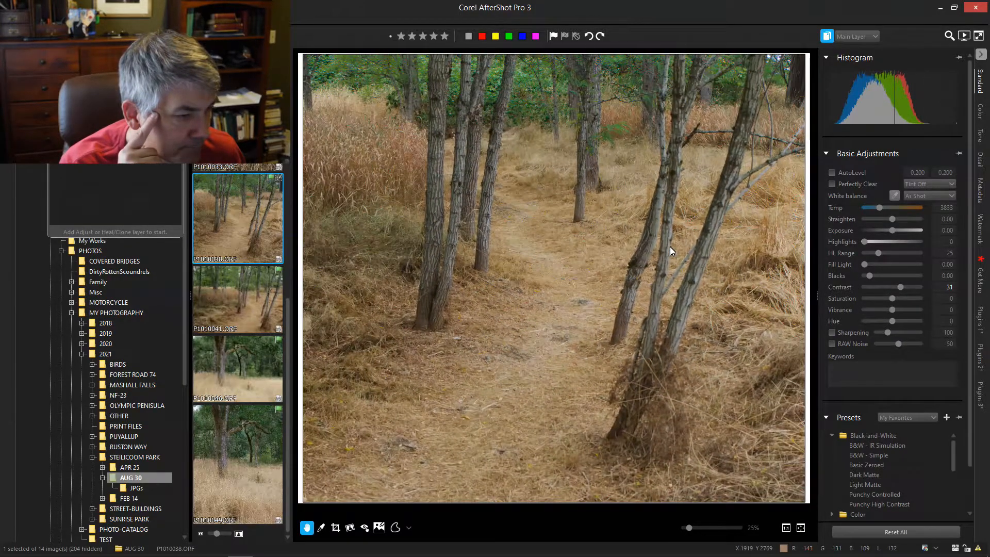
{"action": "scroll", "coordinate": [670, 246], "scroll_direction": "down", "scroll_amount": 2}
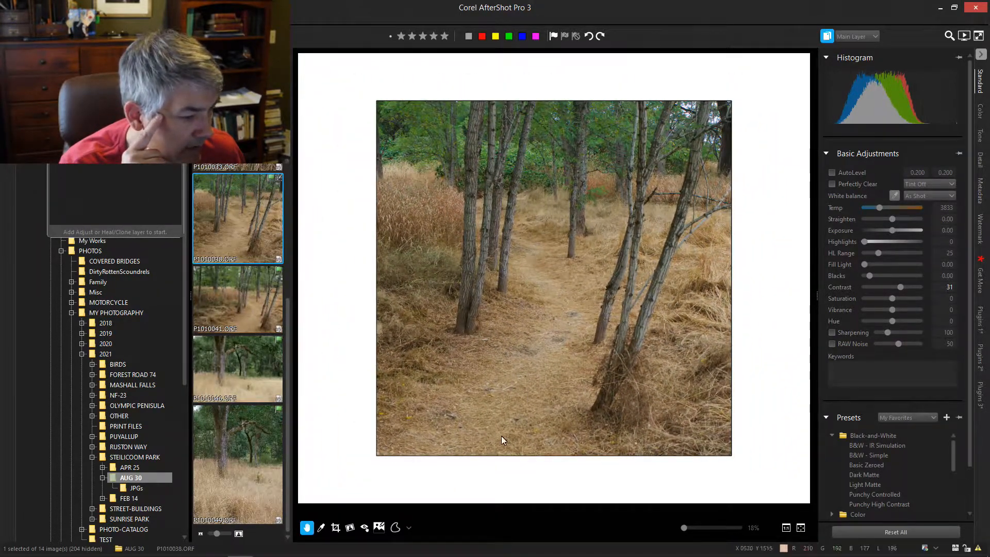
{"action": "left_click", "coordinate": [335, 527]}
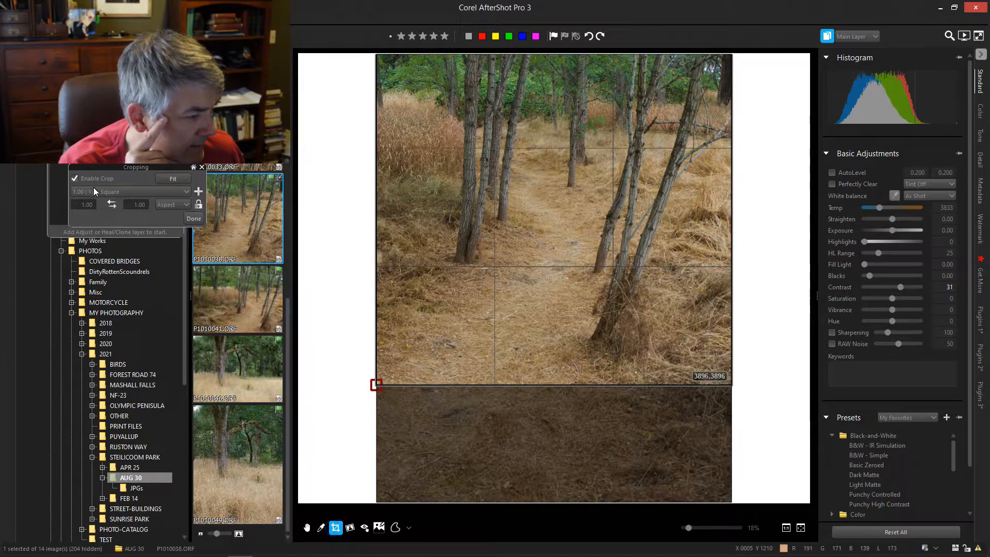
{"action": "left_click", "coordinate": [95, 192]}
{"action": "left_click", "coordinate": [114, 219]}
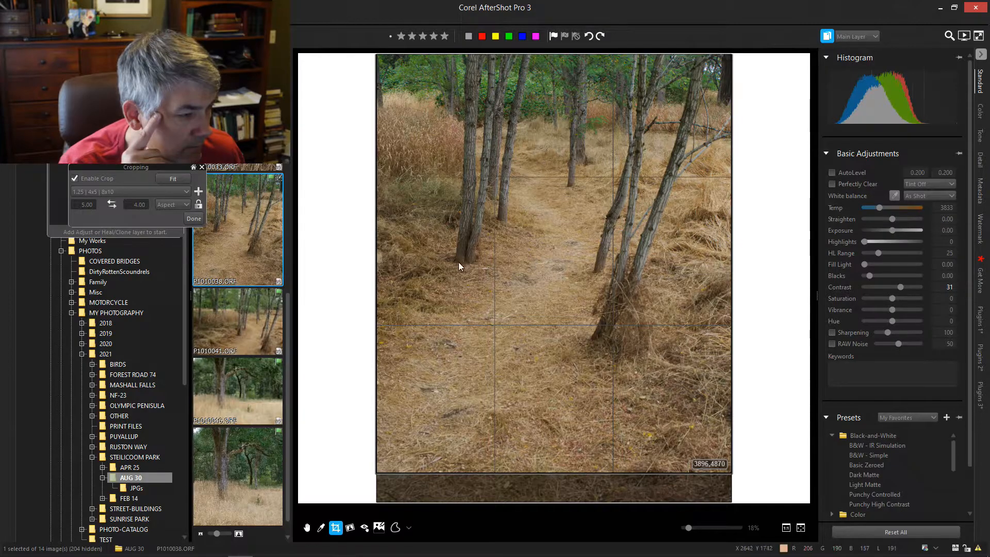
{"action": "left_click", "coordinate": [194, 218]}
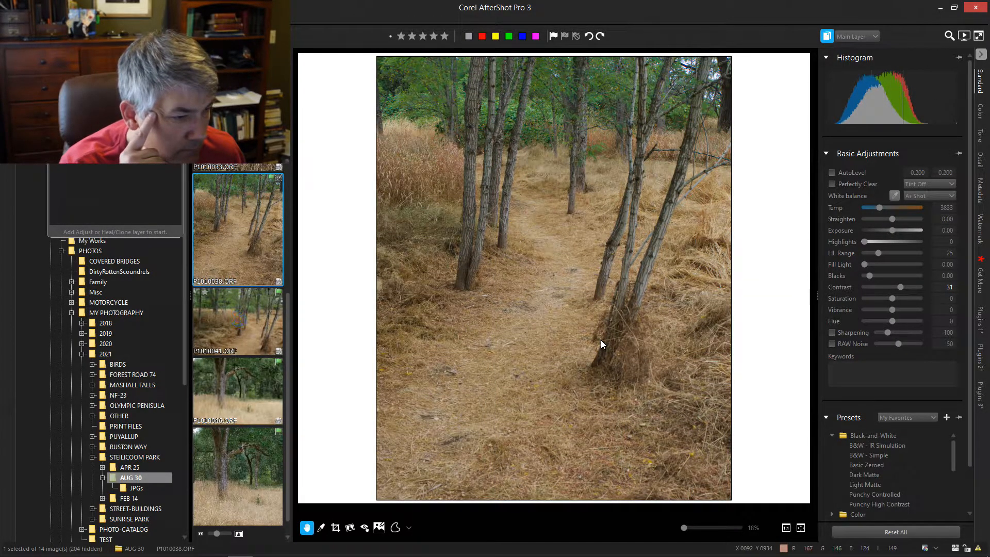
- Crop P1010041.ORF to the 16:9 HDTV ratio at full width, placing the frame near the photo's lower edge
{"action": "key", "text": "Right"}
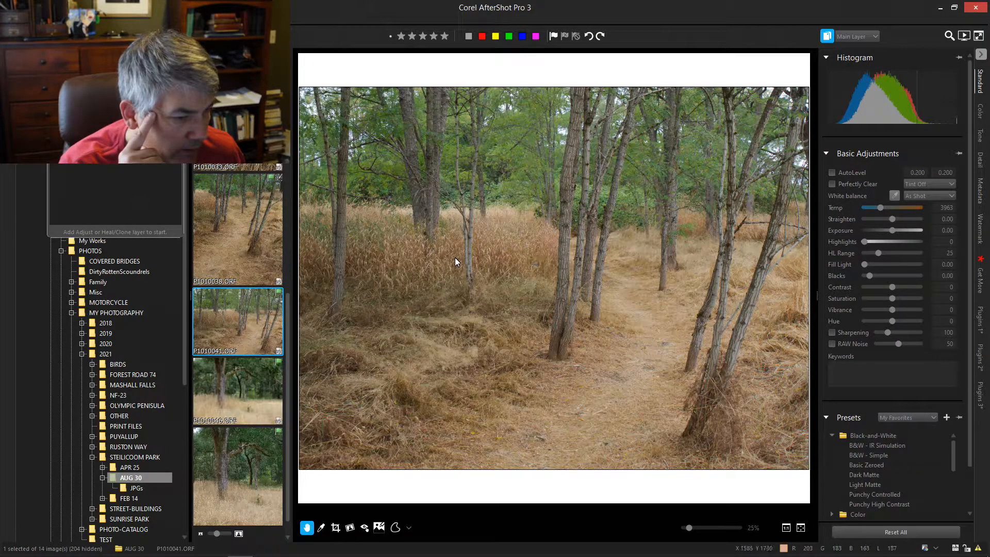
{"action": "left_click", "coordinate": [335, 527]}
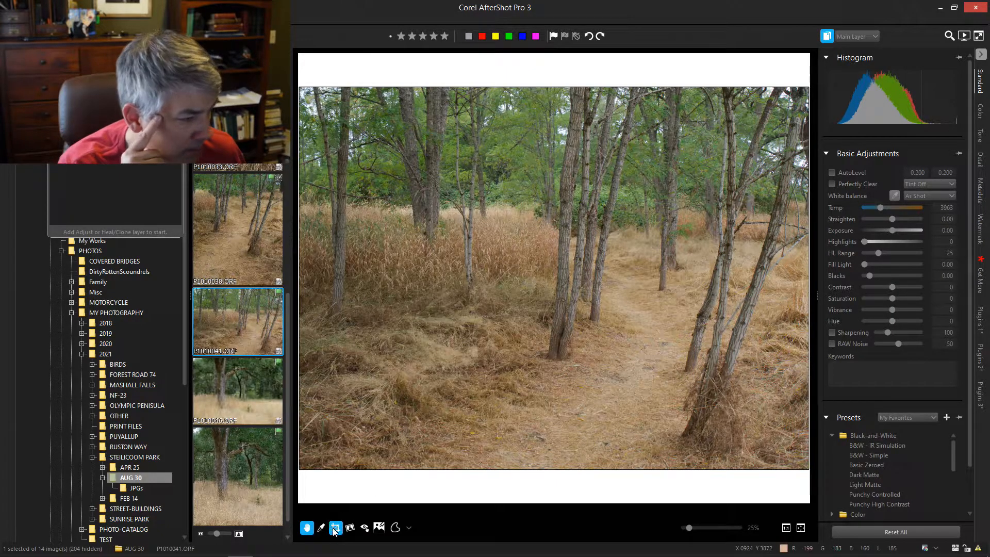
{"action": "left_click", "coordinate": [102, 181]}
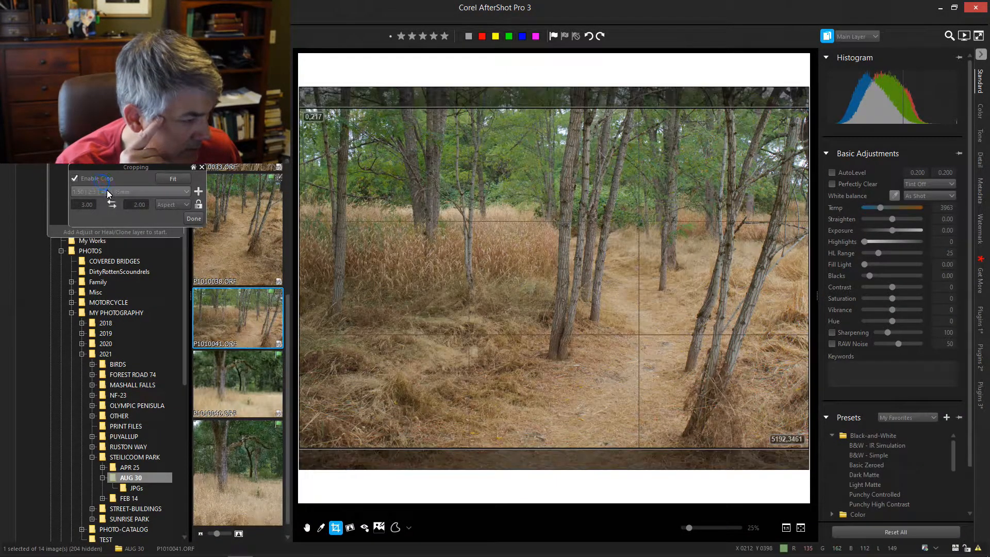
{"action": "left_click", "coordinate": [129, 192]}
{"action": "left_click", "coordinate": [119, 278]}
{"action": "left_click_drag", "start_coordinate": [566, 189], "coordinate": [547, 259]}
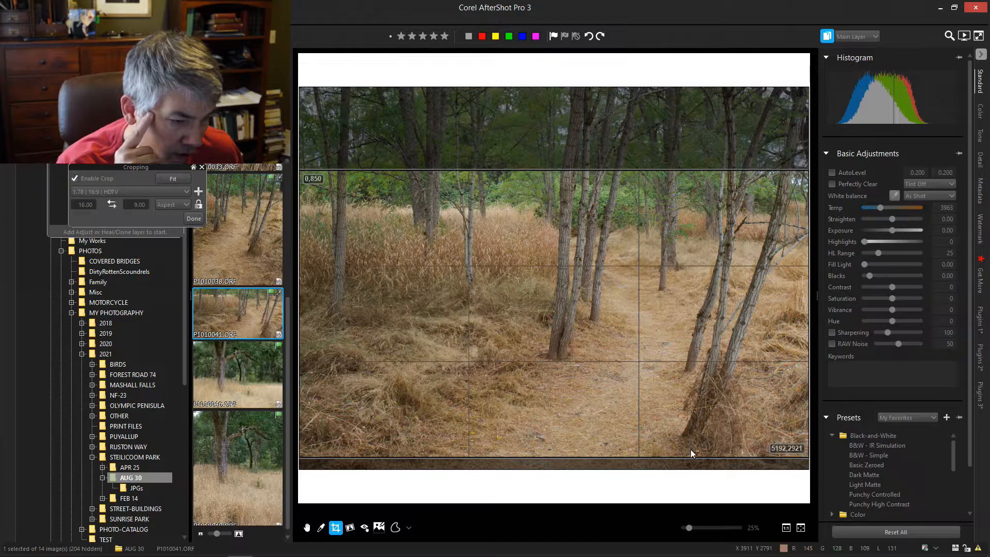
{"action": "left_click_drag", "start_coordinate": [688, 439], "coordinate": [574, 404]}
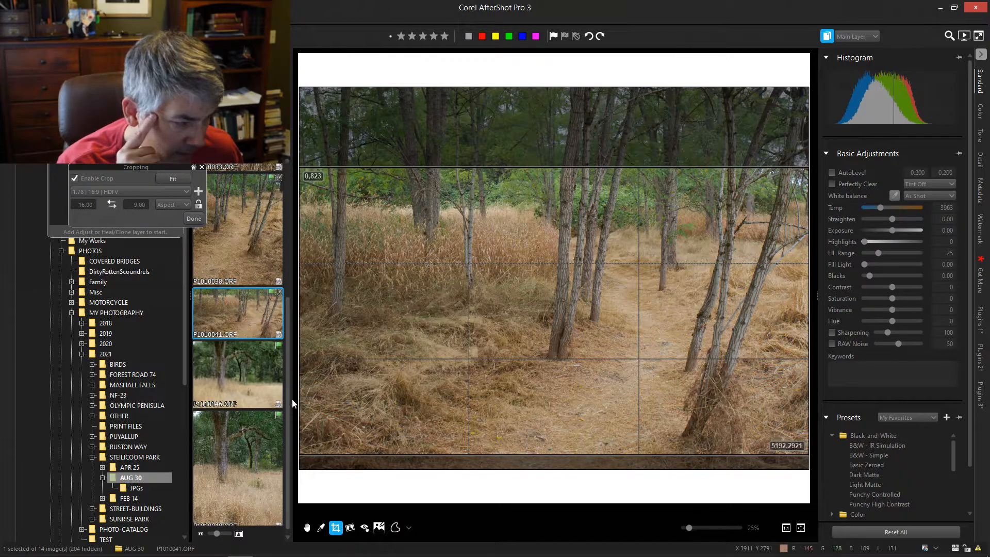
{"action": "left_click", "coordinate": [194, 218]}
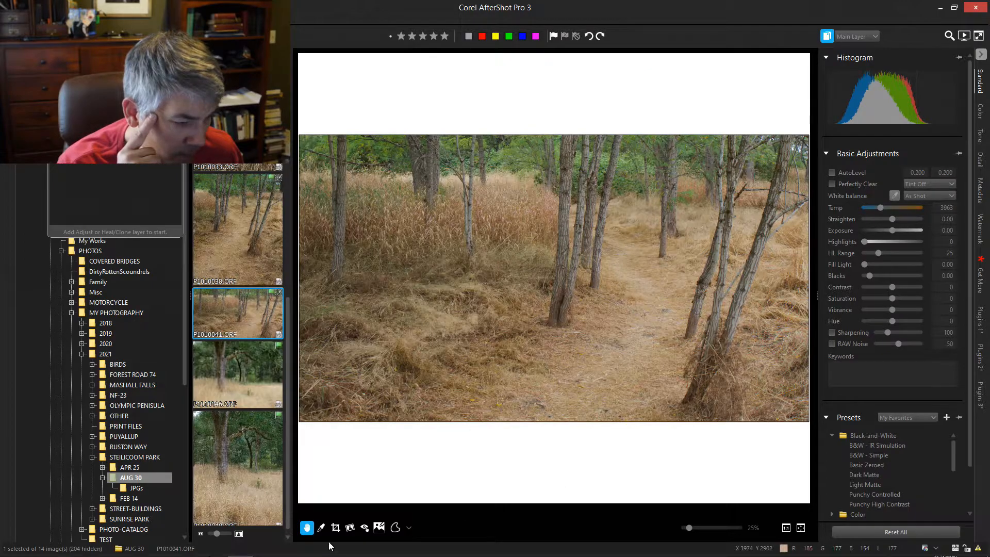
- Try moving the 16:9 crop up to an offset of about 477 pixels from the photo's upper edge
{"action": "left_click", "coordinate": [336, 527]}
{"action": "left_click_drag", "start_coordinate": [561, 323], "coordinate": [562, 290]}
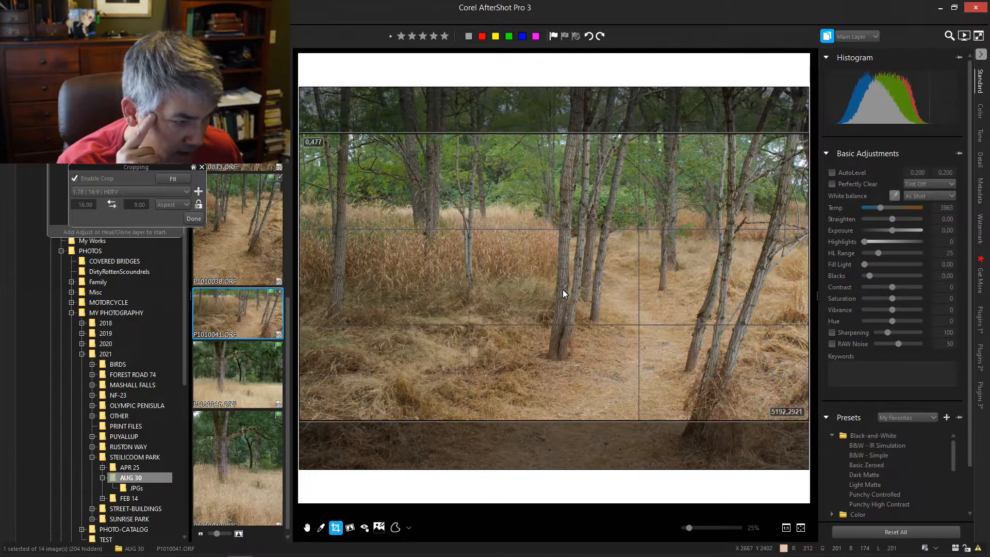
{"action": "left_click", "coordinate": [193, 218]}
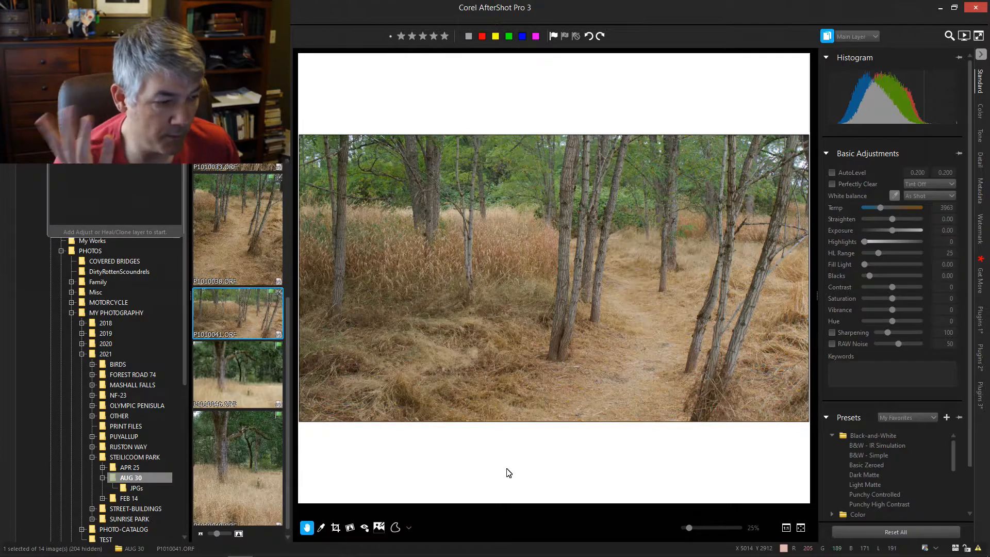
- Move the 16:9 crop down to an offset of about 796 pixels from the photo's upper edge
{"action": "left_click", "coordinate": [336, 526]}
{"action": "left_click_drag", "start_coordinate": [499, 385], "coordinate": [487, 417]}
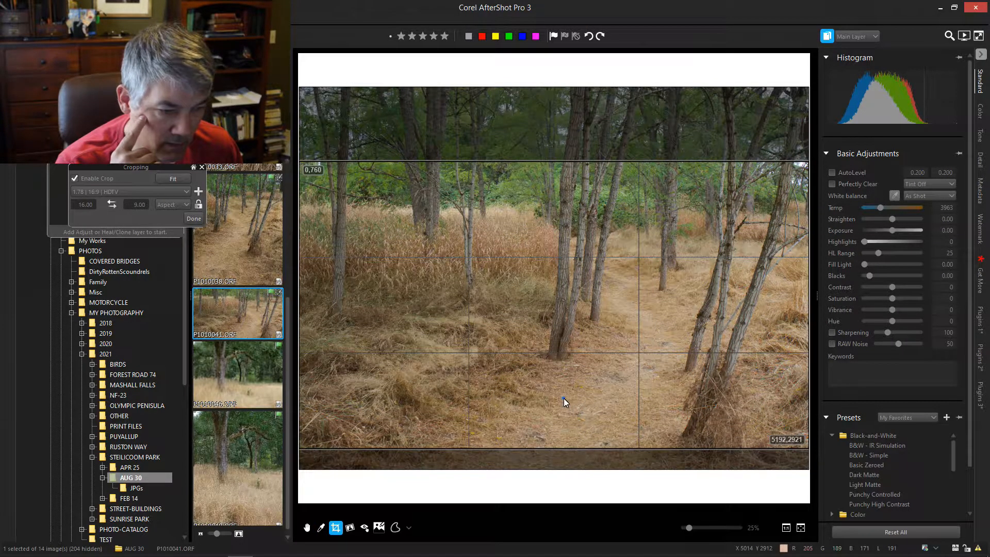
{"action": "left_click_drag", "start_coordinate": [564, 398], "coordinate": [563, 401]}
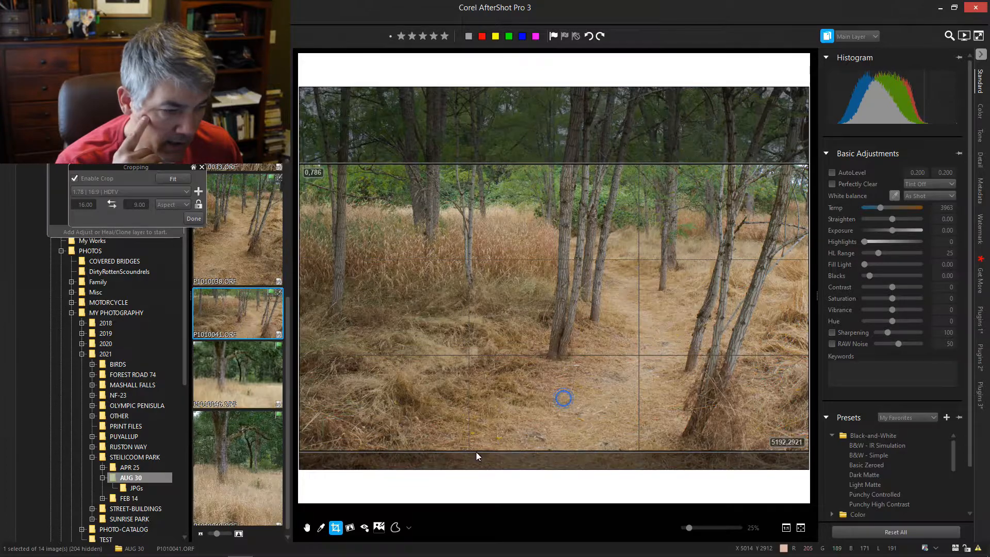
{"action": "left_click", "coordinate": [192, 219]}
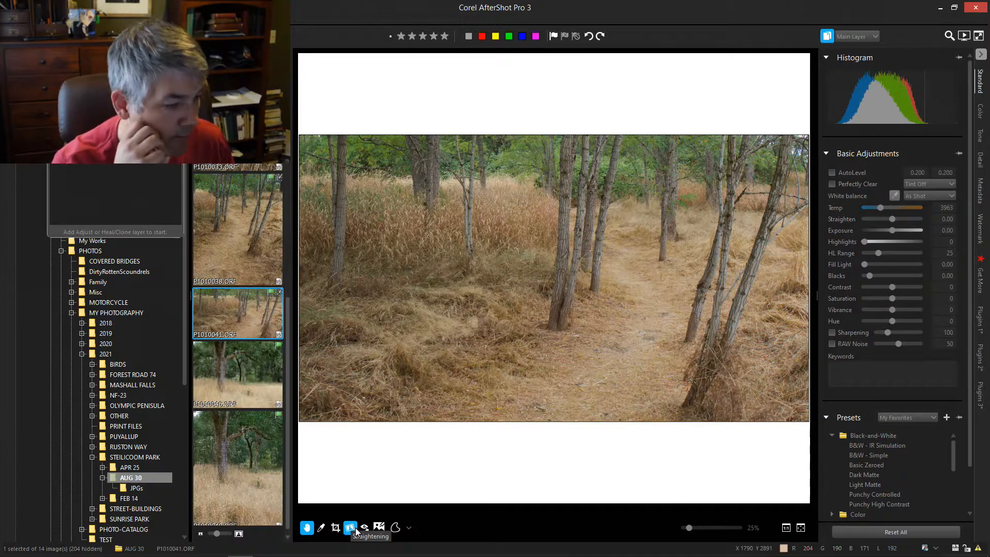
{"action": "left_click", "coordinate": [336, 527]}
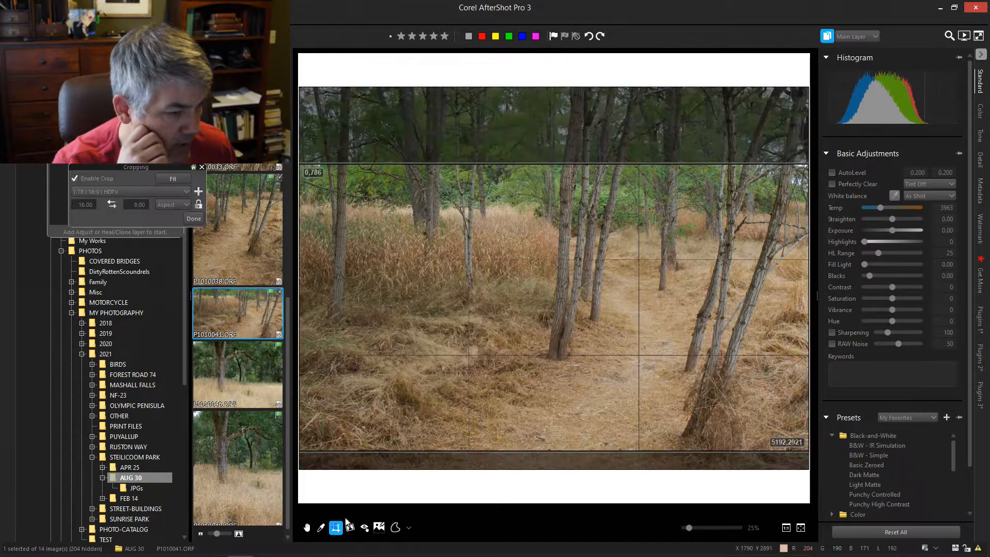
{"action": "left_click_drag", "start_coordinate": [524, 384], "coordinate": [524, 385]}
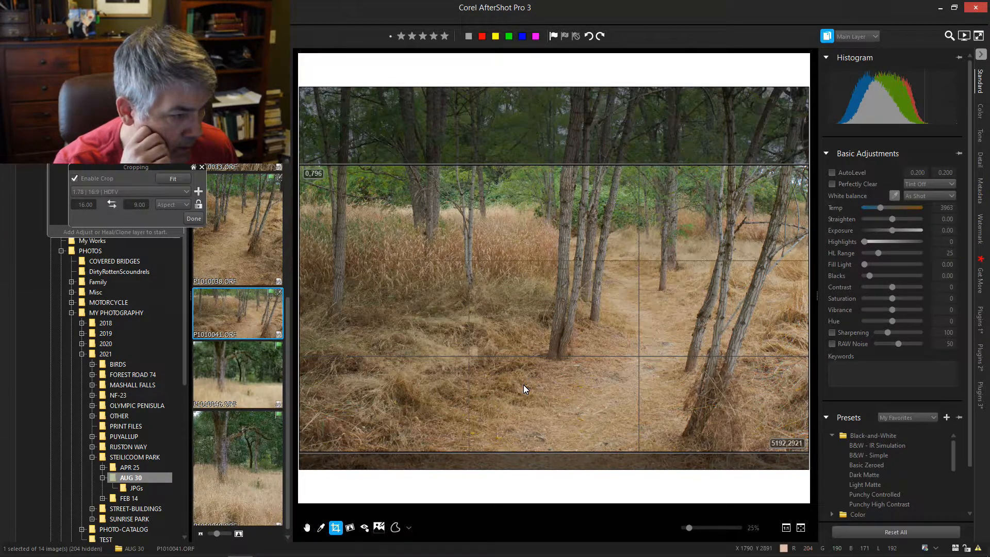
{"action": "left_click", "coordinate": [193, 218]}
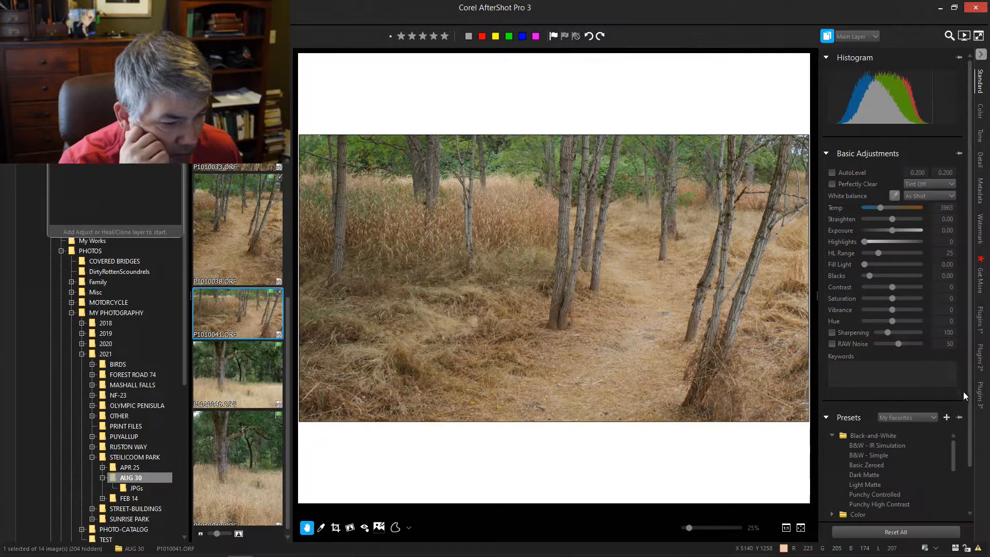
- Apply the Ominous III preset to the cropped trail photo
{"action": "scroll", "coordinate": [963, 395], "scroll_direction": "down", "scroll_amount": 2}
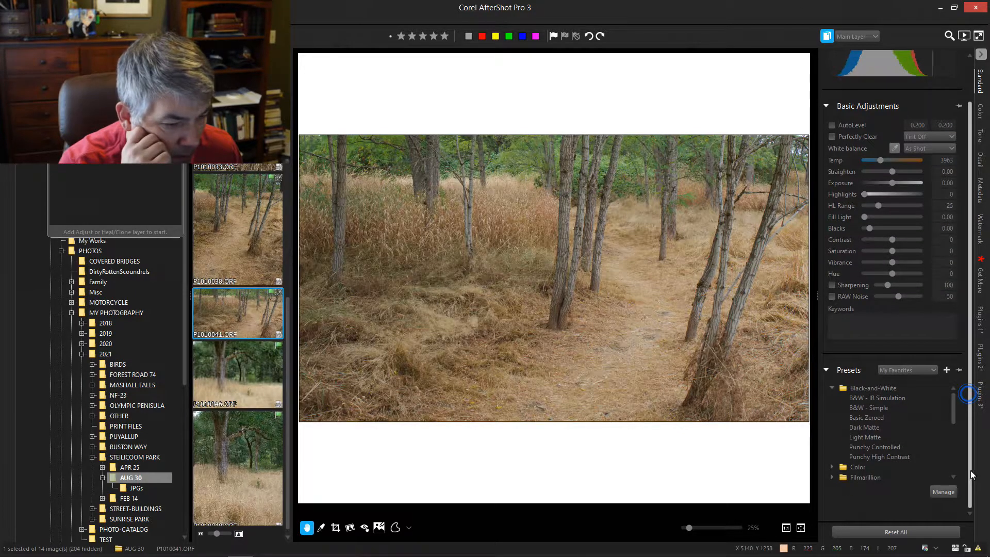
{"action": "left_click", "coordinate": [831, 386]}
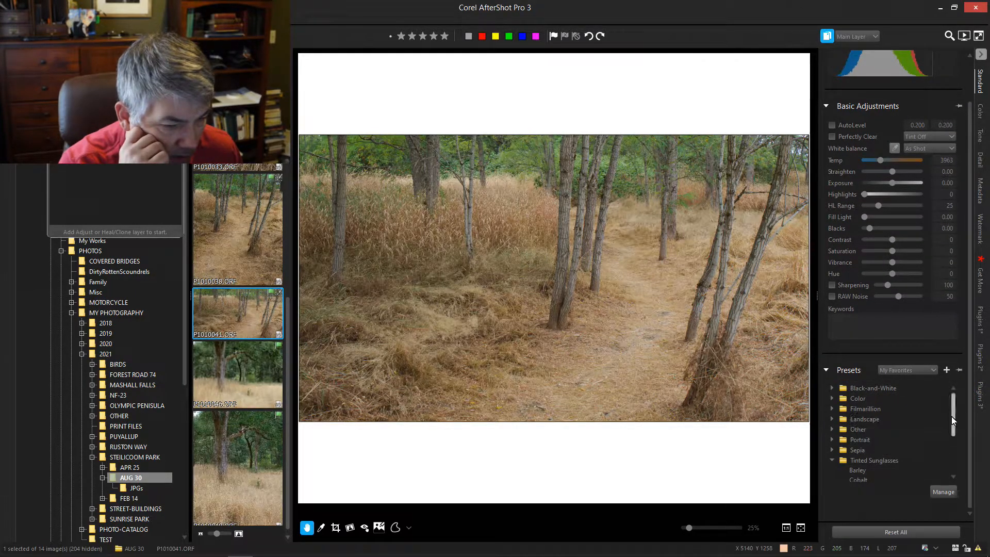
{"action": "left_click_drag", "start_coordinate": [952, 419], "coordinate": [948, 462]}
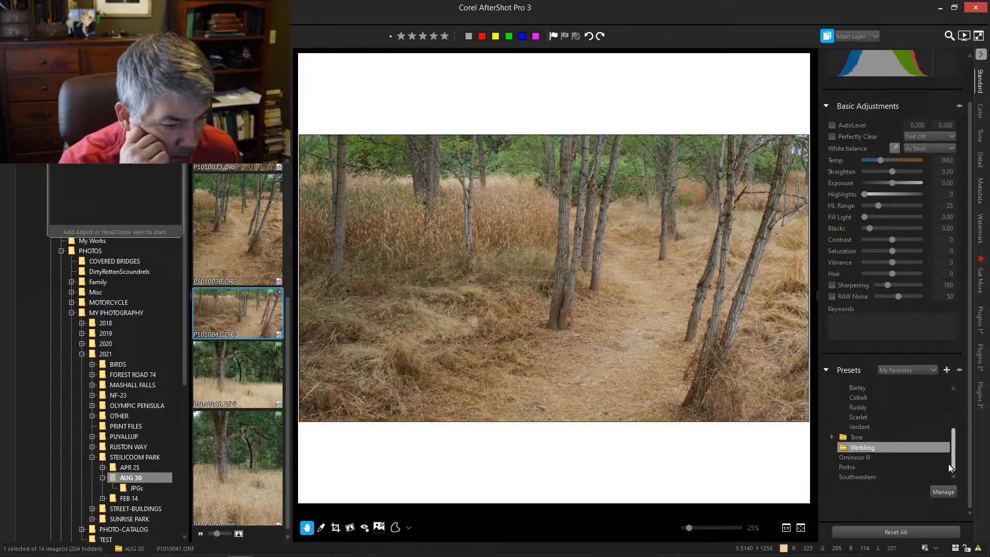
{"action": "left_click", "coordinate": [896, 456]}
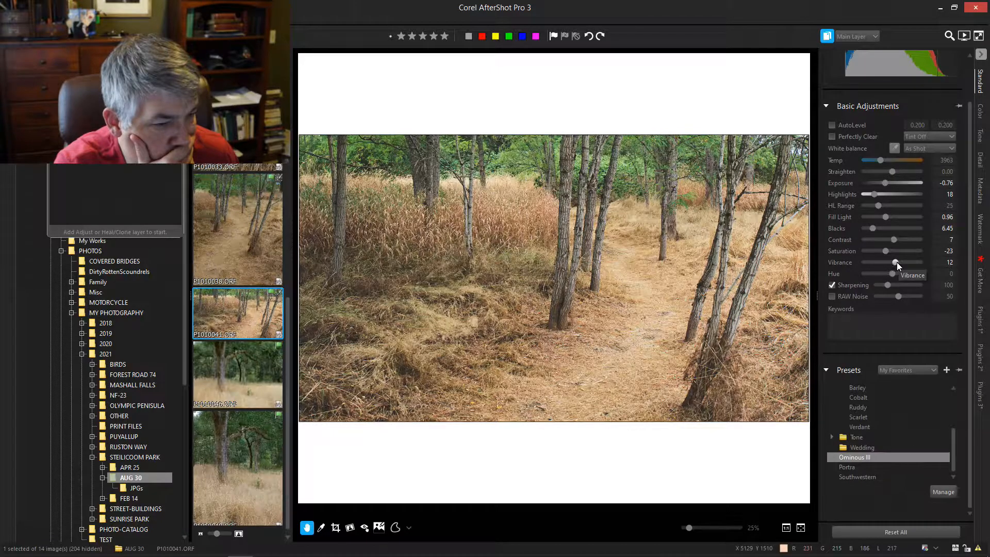
- Lower the curve's black output level slightly, and set the contrast to -3
{"action": "left_click", "coordinate": [981, 119]}
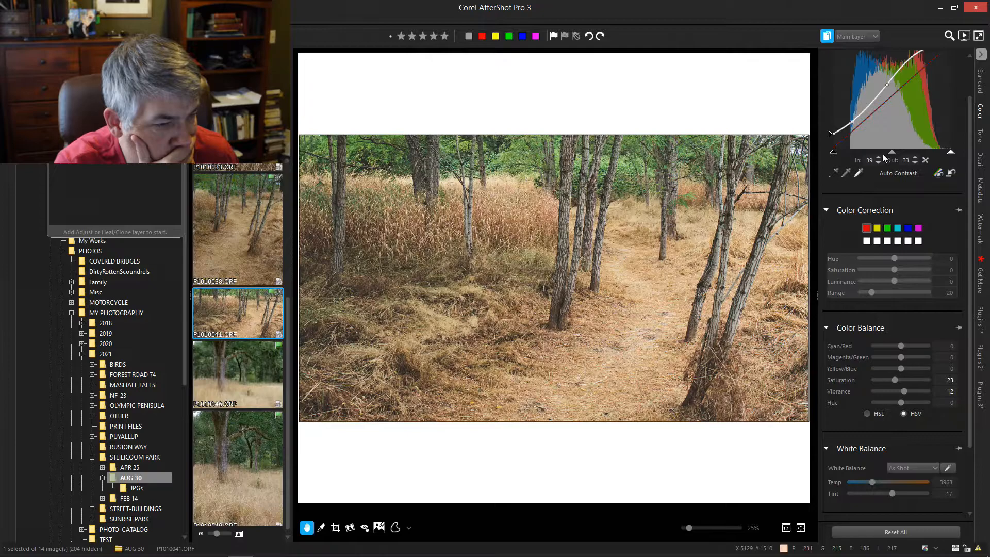
{"action": "left_click_drag", "start_coordinate": [831, 136], "coordinate": [831, 142]}
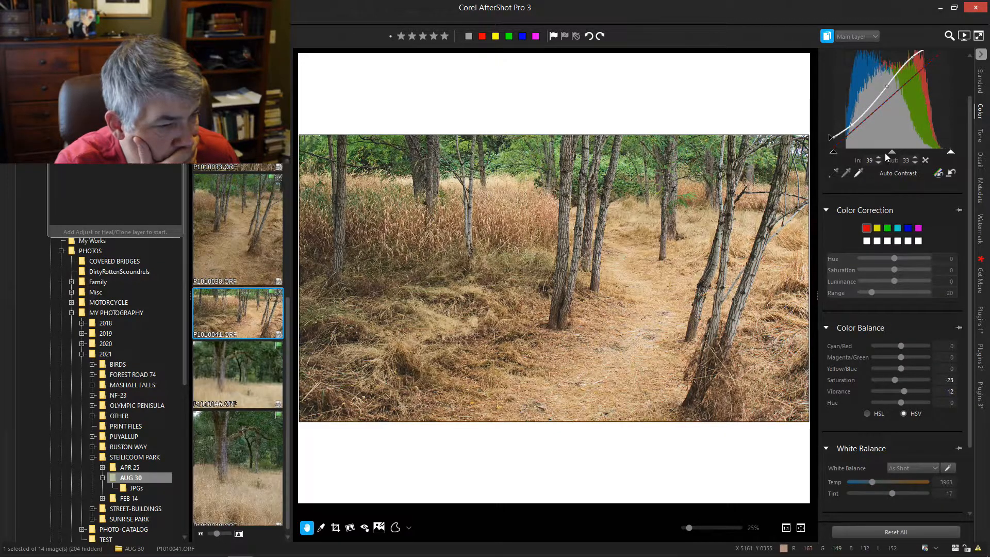
{"action": "left_click", "coordinate": [981, 81]}
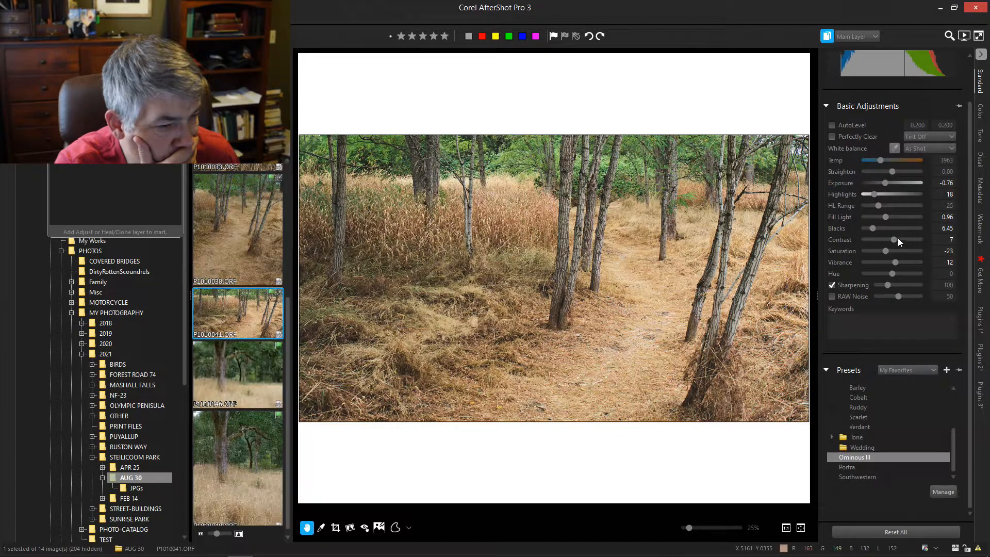
{"action": "left_click_drag", "start_coordinate": [897, 240], "coordinate": [890, 240]}
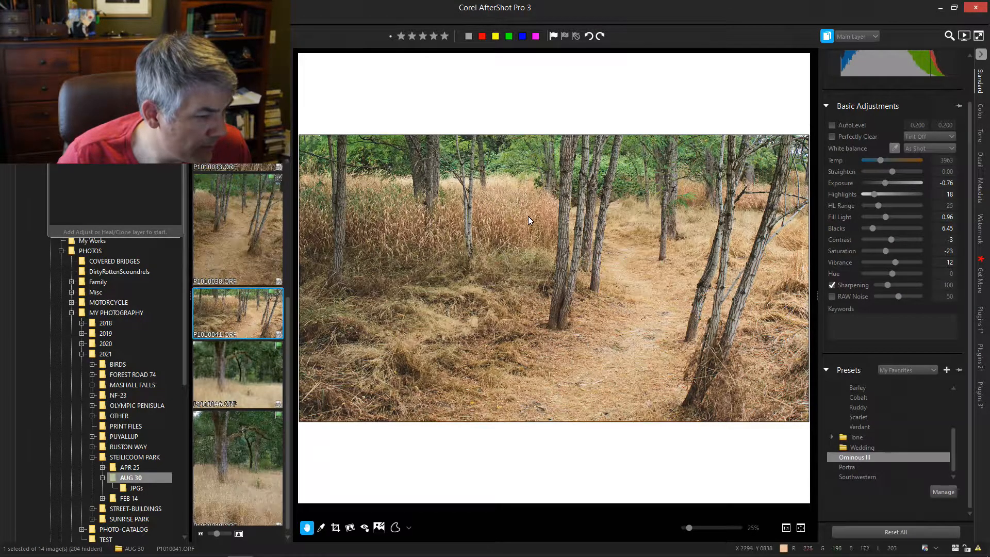
- Check the edited trail photo up close and in full, and rate it five stars
{"action": "scroll", "coordinate": [524, 218], "scroll_direction": "up", "scroll_amount": 2}
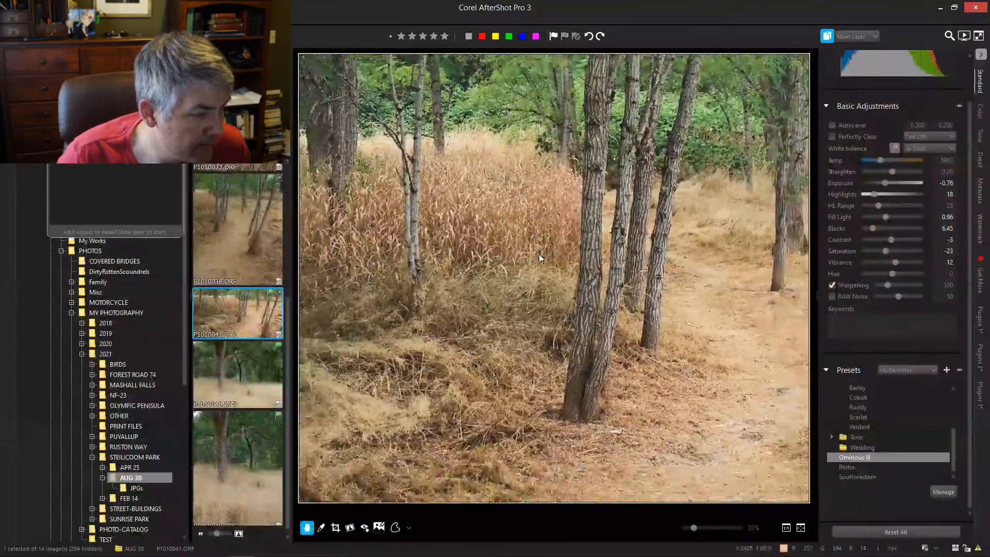
{"action": "scroll", "coordinate": [600, 274], "scroll_direction": "down", "scroll_amount": 2}
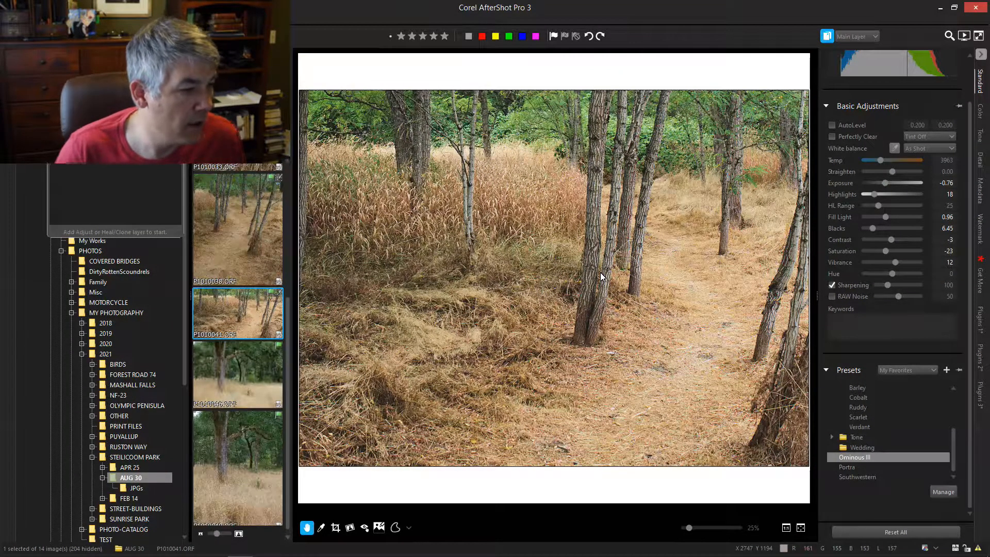
{"action": "scroll", "coordinate": [600, 272], "scroll_direction": "down", "scroll_amount": 1}
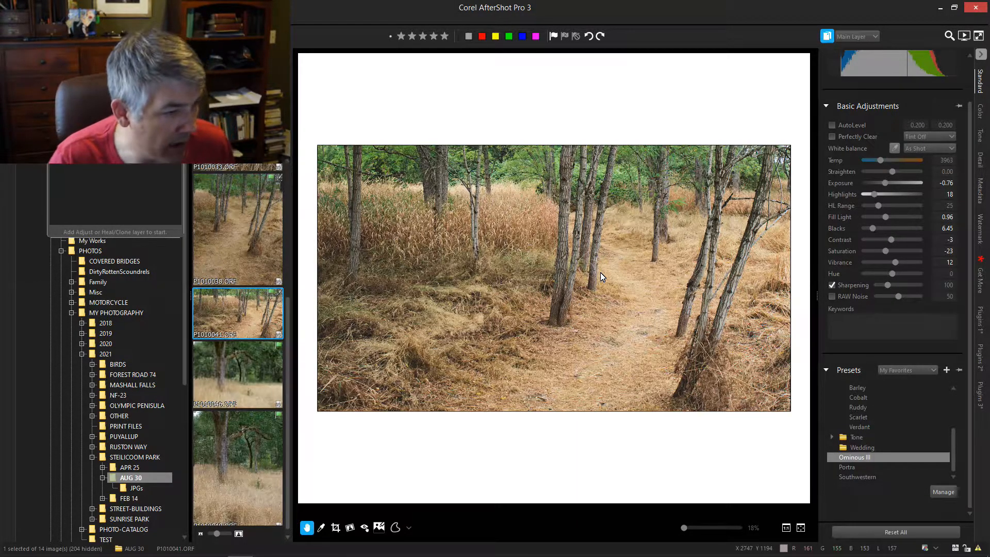
{"action": "left_click", "coordinate": [443, 37]}
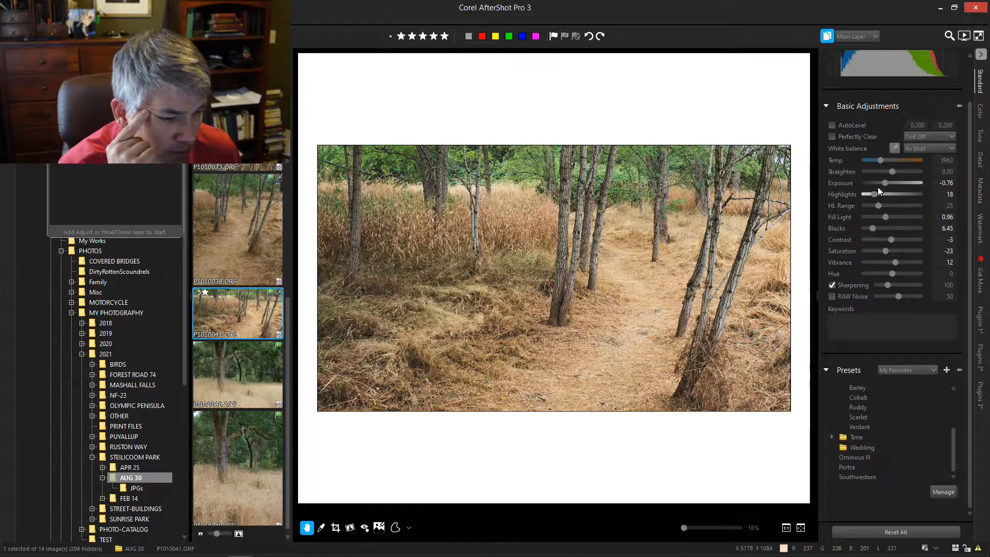
- Set the exposure to -1.04, and move the curve's white point slightly inward to brighten the highlights
{"action": "left_click_drag", "start_coordinate": [883, 185], "coordinate": [880, 183]}
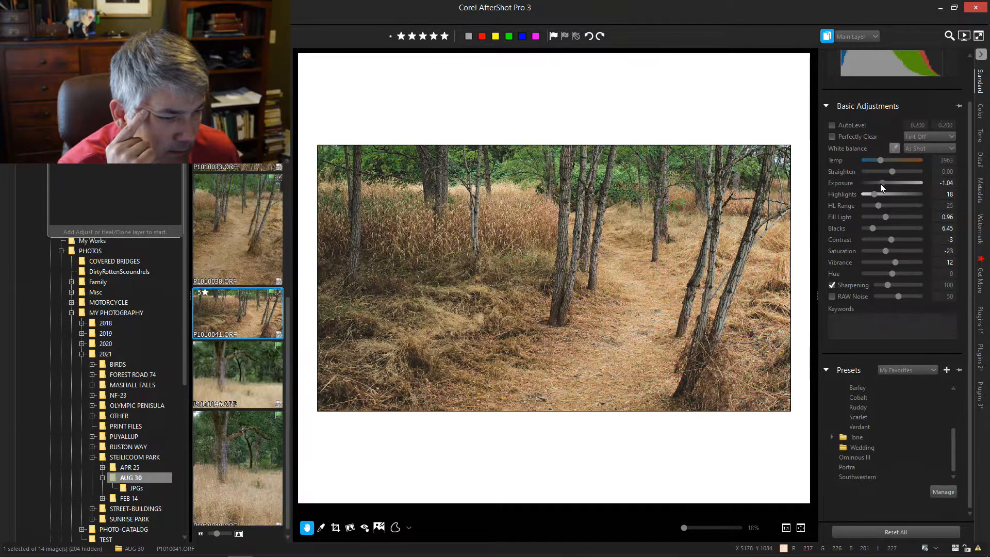
{"action": "left_click", "coordinate": [978, 120]}
{"action": "left_click_drag", "start_coordinate": [950, 154], "coordinate": [947, 152]}
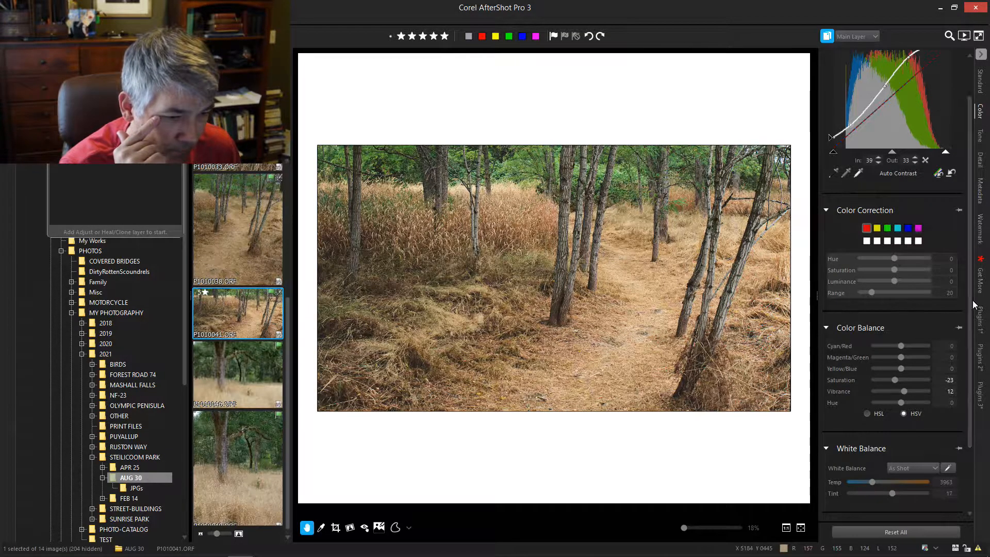
- Set the 5 Tone Narrow Curve to 27 for Low Mids, 46 for Greys and 73 for High Mids
{"action": "left_click", "coordinate": [979, 322]}
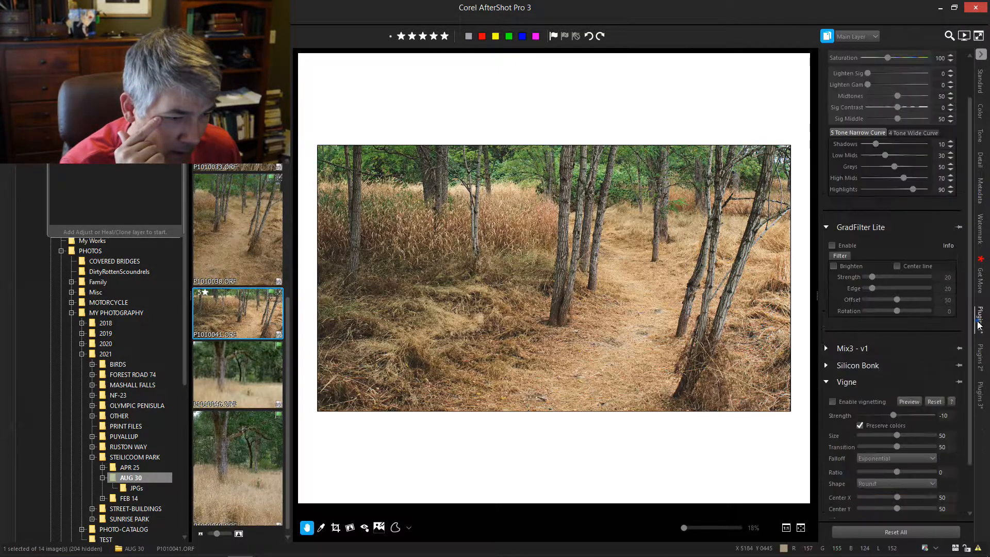
{"action": "left_click", "coordinate": [884, 157]}
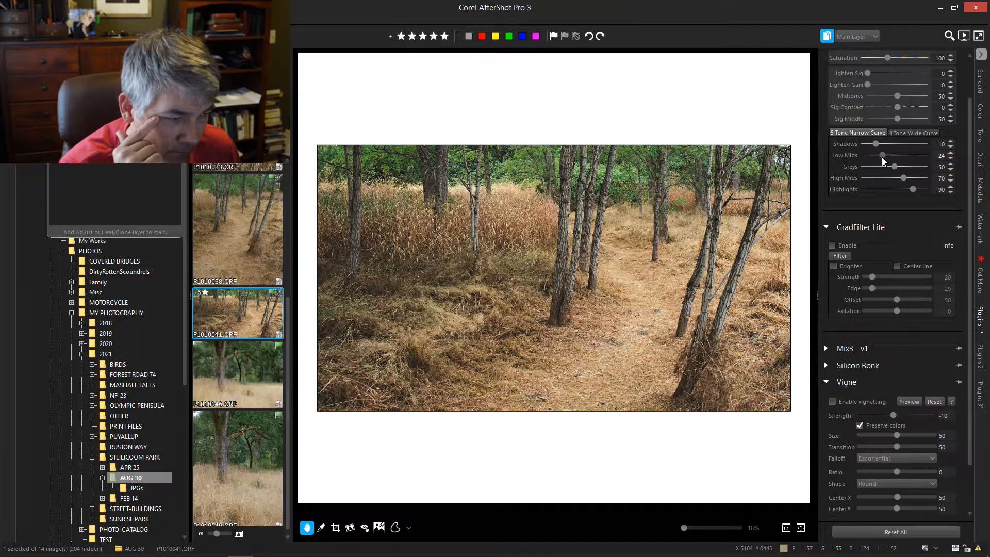
{"action": "left_click_drag", "start_coordinate": [882, 158], "coordinate": [879, 158]}
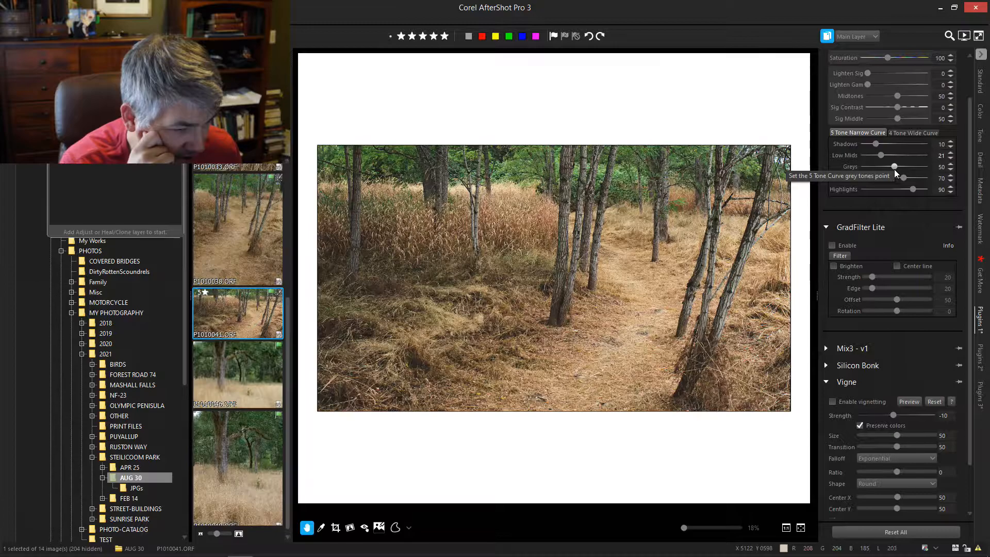
{"action": "left_click_drag", "start_coordinate": [895, 172], "coordinate": [886, 170]}
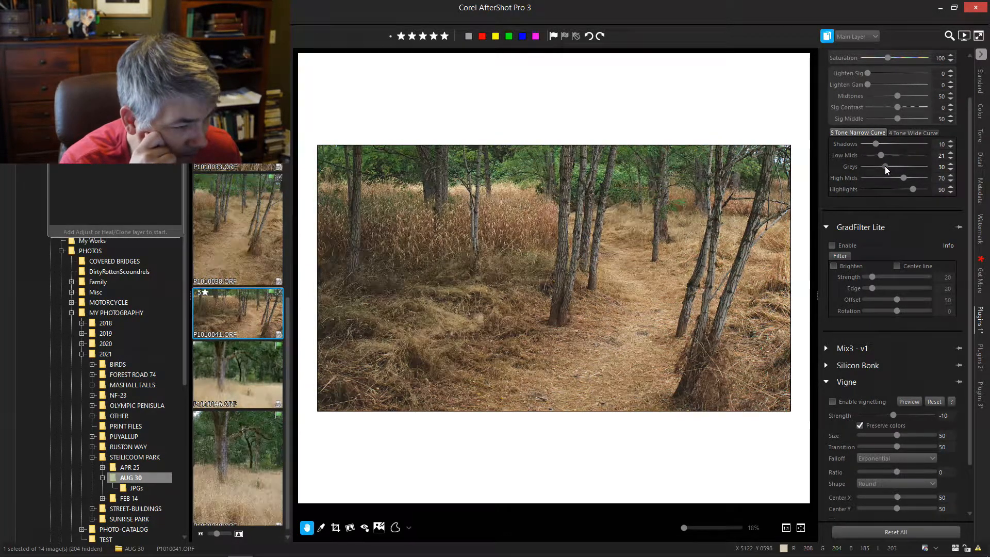
{"action": "left_click_drag", "start_coordinate": [887, 170], "coordinate": [907, 181]}
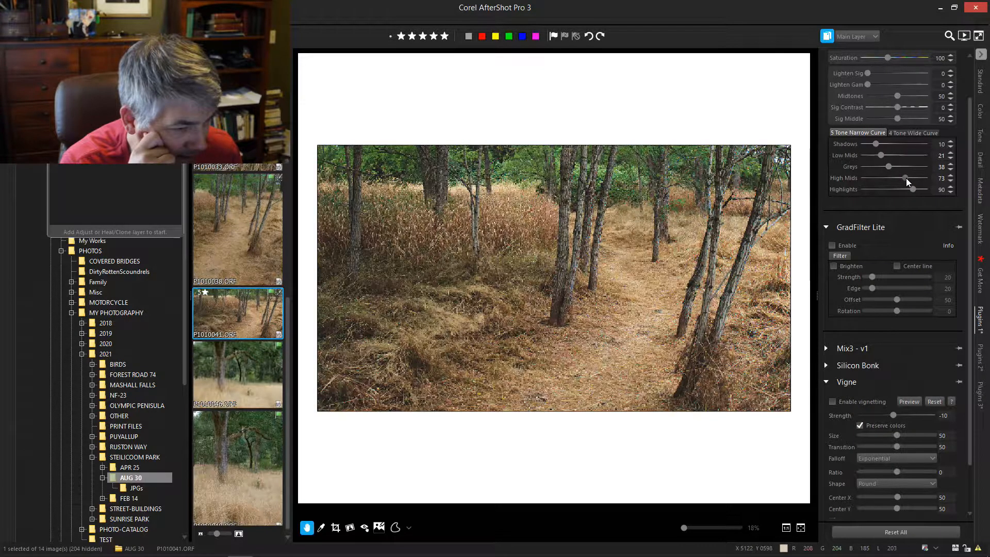
{"action": "left_click_drag", "start_coordinate": [891, 169], "coordinate": [892, 169]}
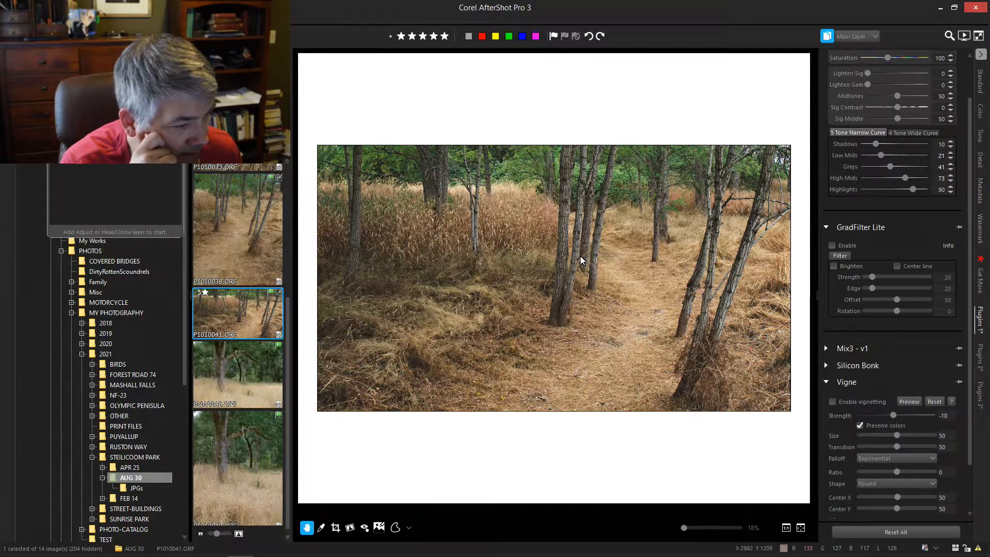
{"action": "left_click_drag", "start_coordinate": [891, 168], "coordinate": [884, 157]}
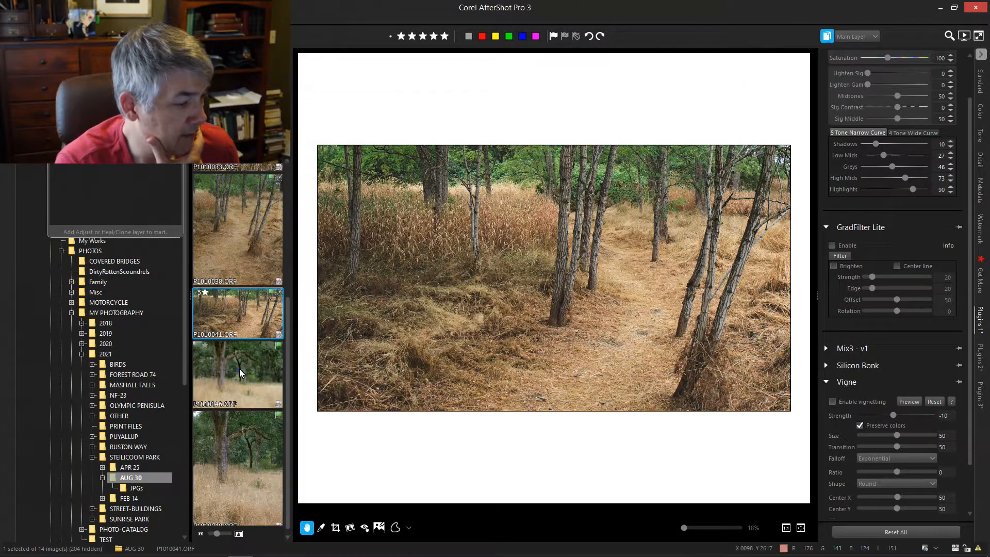
- View the oak tree photo P1010046.ORF, and open the portrait version P1010049.ORF for editing
{"action": "left_click", "coordinate": [240, 369]}
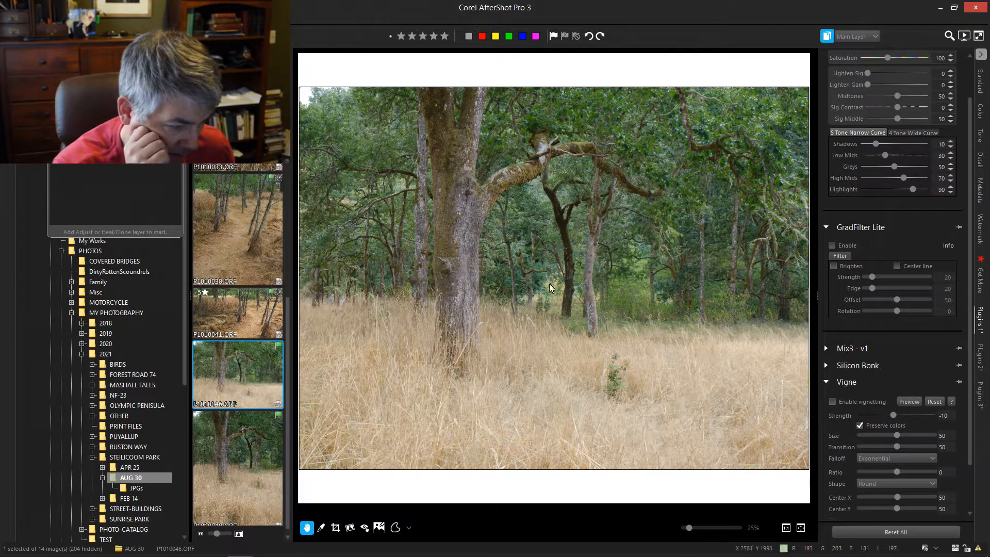
{"action": "key", "text": "Right"}
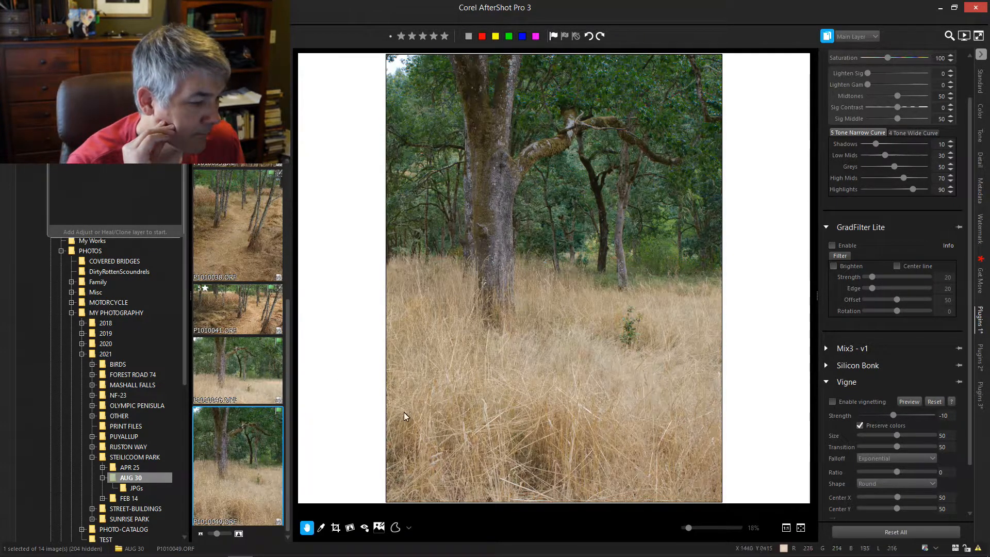
- Try a 1.25 4x5 8x10 crop on P1010049.ORF, with the frame against the photo's upper edge
{"action": "left_click", "coordinate": [336, 534]}
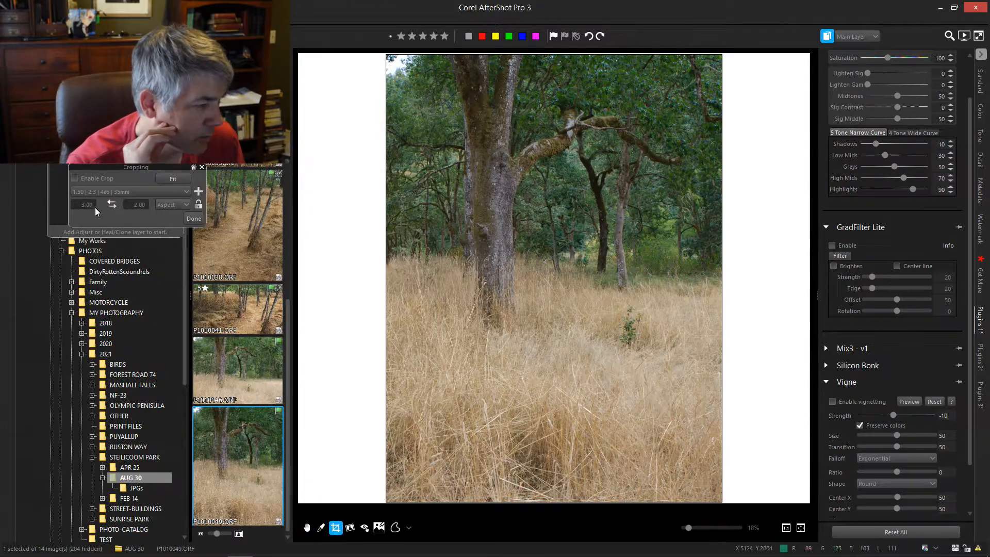
{"action": "left_click", "coordinate": [93, 179]}
{"action": "left_click", "coordinate": [106, 192]}
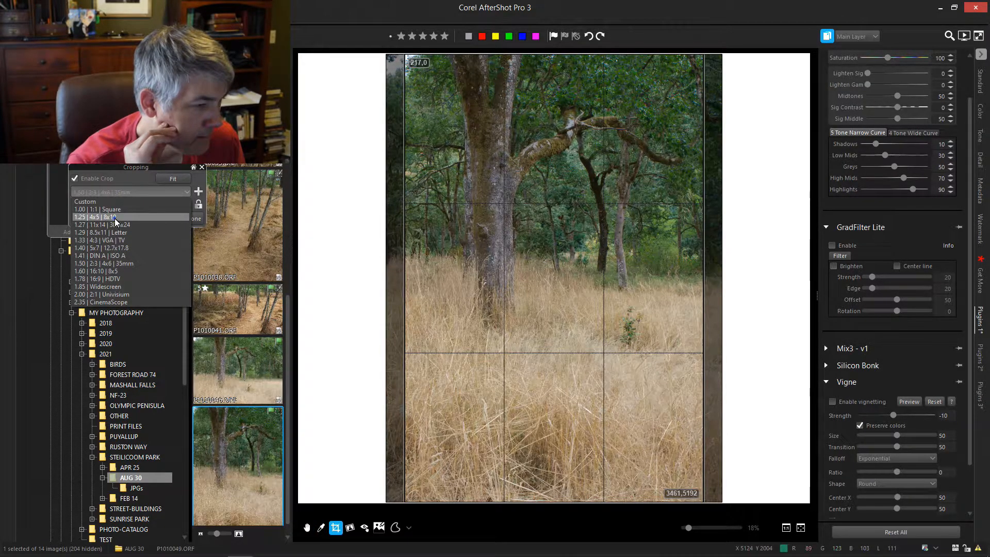
{"action": "left_click", "coordinate": [115, 222]}
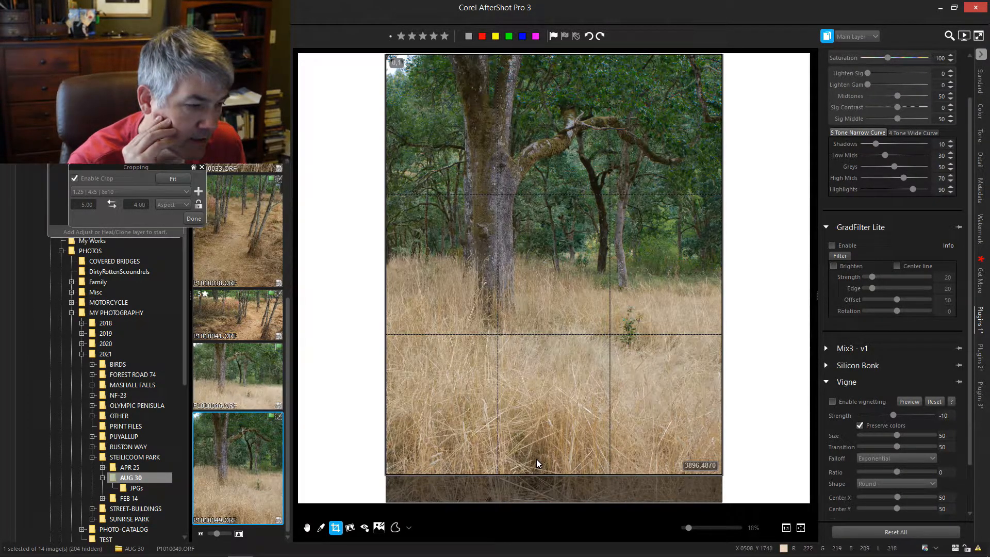
{"action": "left_click_drag", "start_coordinate": [554, 322], "coordinate": [552, 401]}
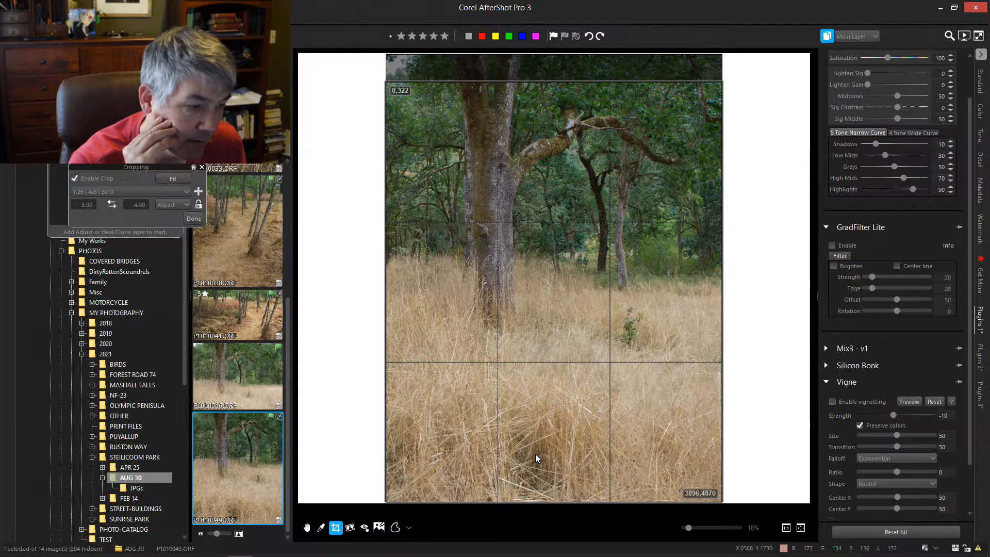
{"action": "left_click_drag", "start_coordinate": [534, 450], "coordinate": [530, 365]}
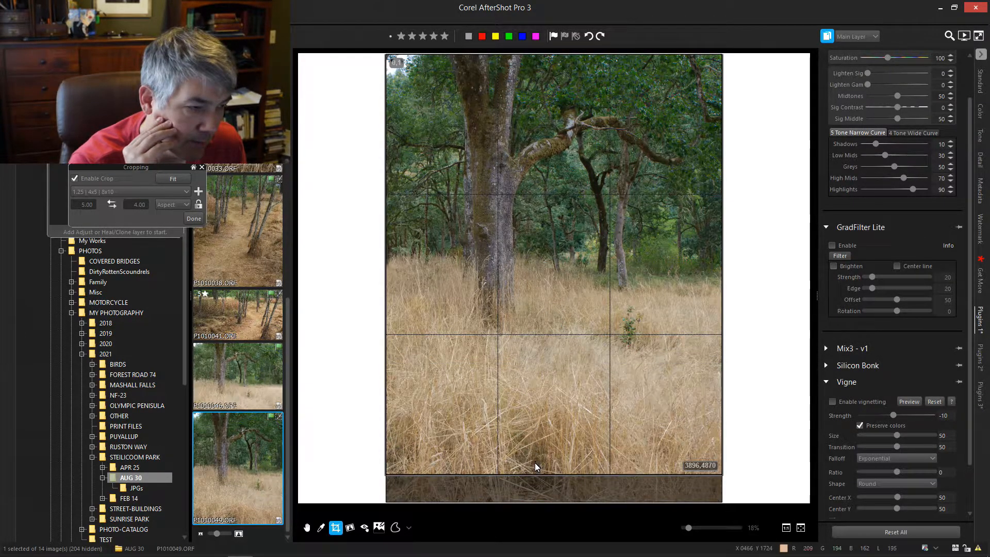
{"action": "left_click", "coordinate": [194, 219]}
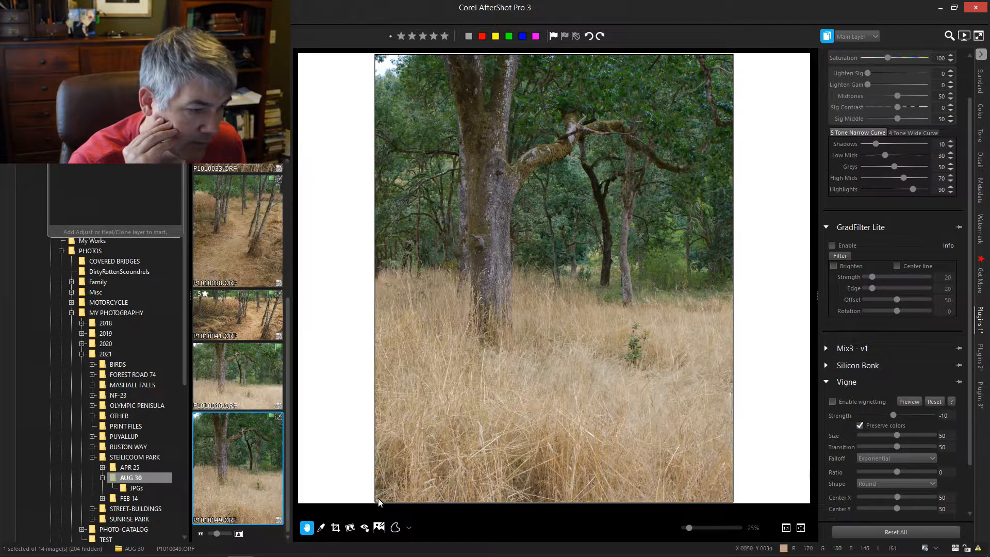
- Remove the 4x5 crop from P1010049.ORF and reselect that photo
{"action": "left_click", "coordinate": [335, 527]}
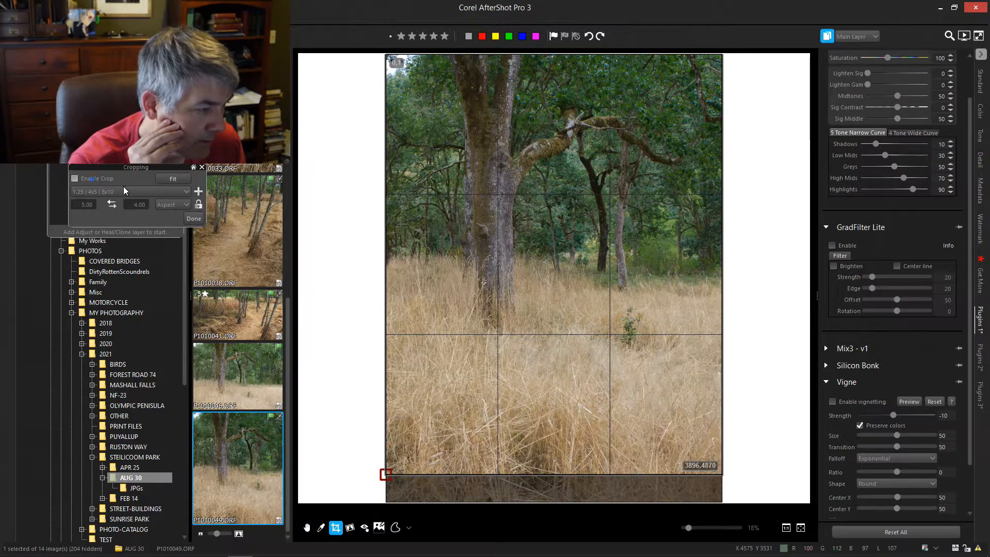
{"action": "left_click", "coordinate": [202, 223]}
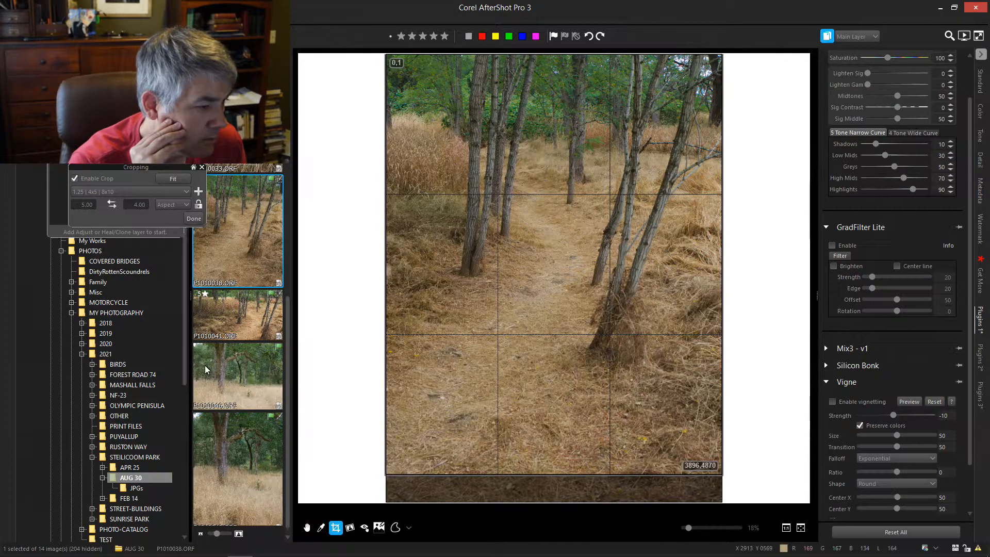
{"action": "left_click", "coordinate": [221, 430]}
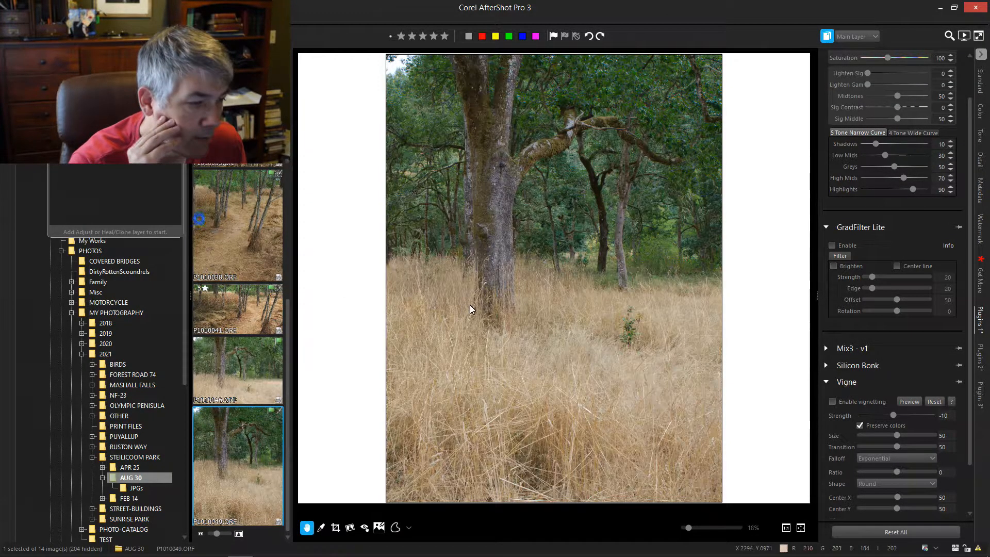
- Enable cropping on P1010049.ORF with the 1.25 4x5 8x10 ratio, and center the frame vertically
{"action": "scroll", "coordinate": [584, 273], "scroll_direction": "down", "scroll_amount": 2}
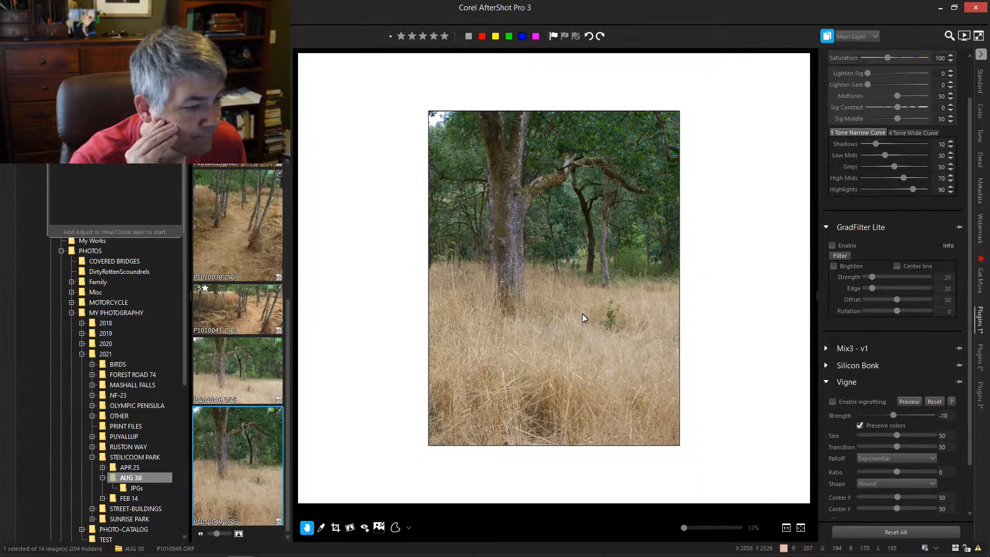
{"action": "left_click", "coordinate": [336, 528]}
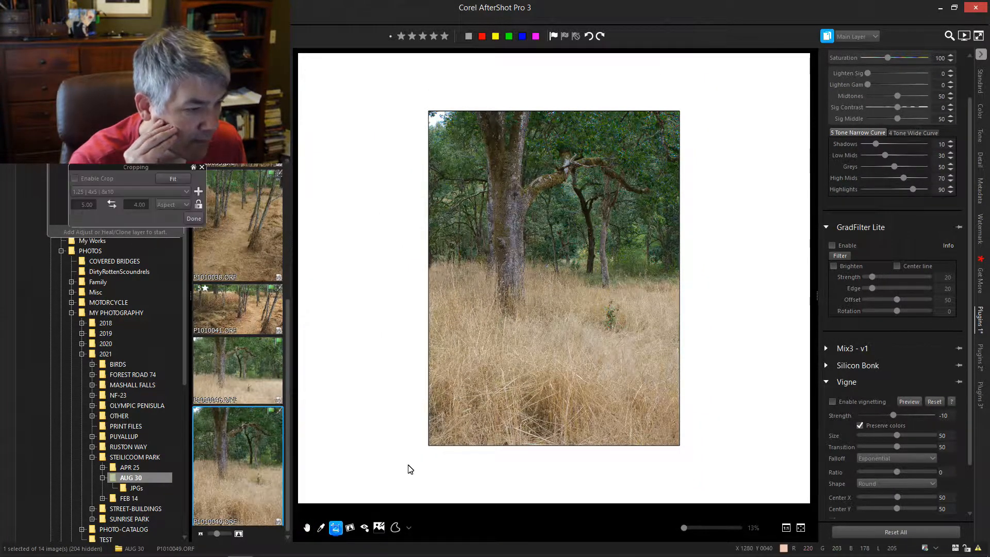
{"action": "left_click", "coordinate": [106, 179]}
{"action": "left_click", "coordinate": [114, 192]}
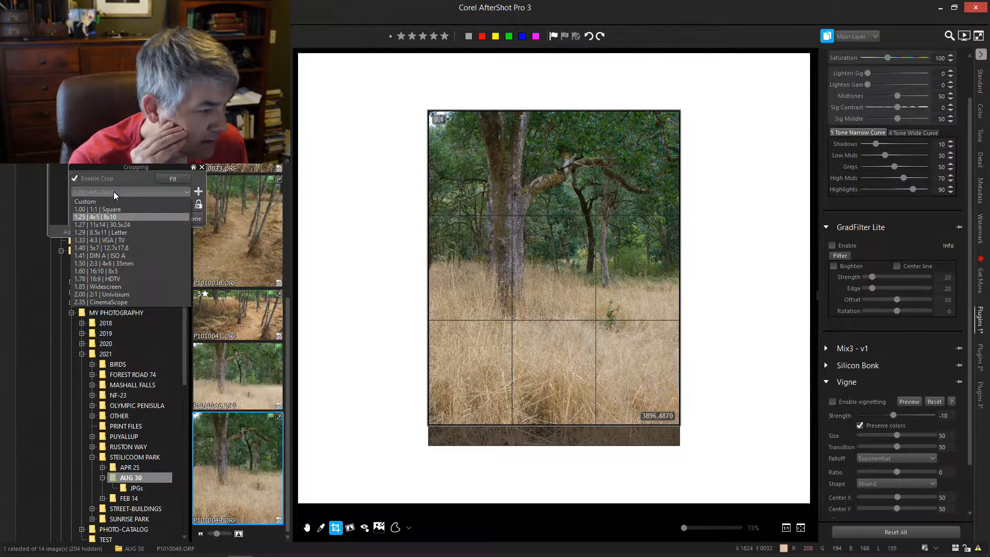
{"action": "left_click", "coordinate": [109, 217]}
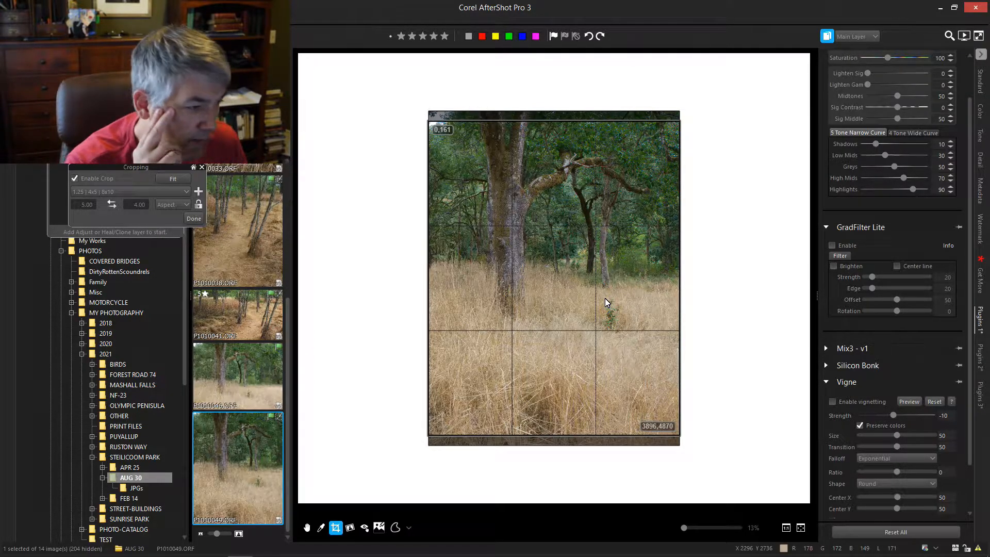
- Compare the 1.27 11x14 crop ratio with 4x5 on the tree photo, returning to 4x5
{"action": "left_click", "coordinate": [146, 190]}
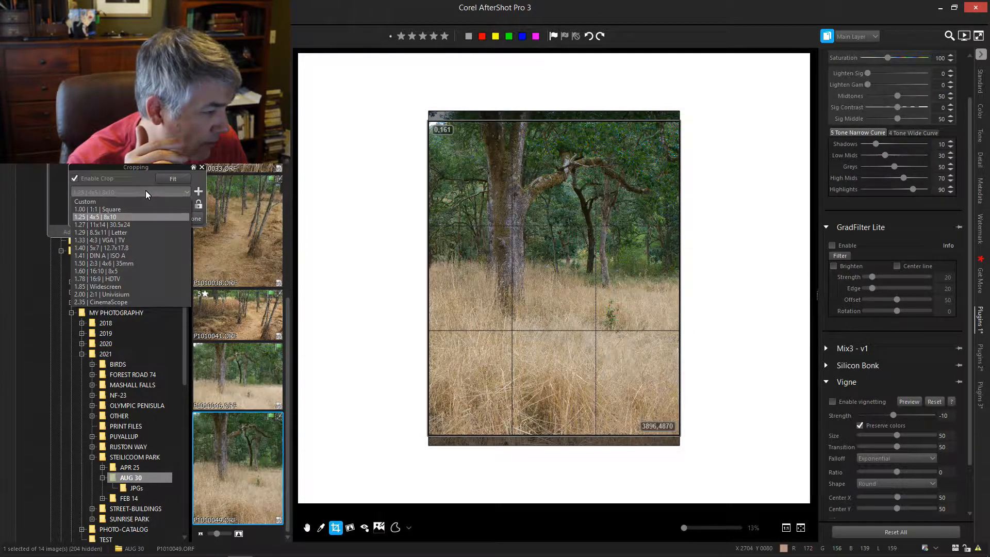
{"action": "left_click", "coordinate": [125, 225]}
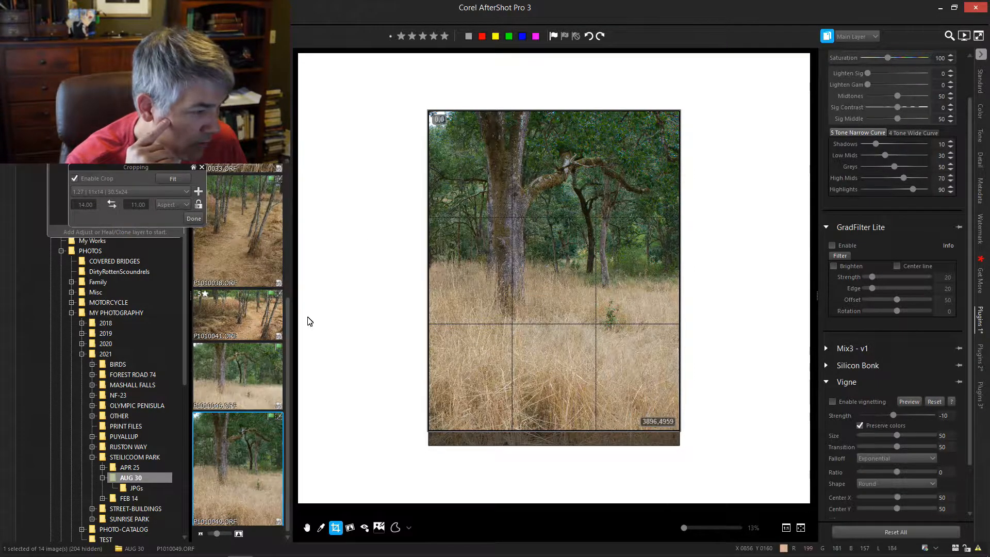
{"action": "left_click", "coordinate": [129, 191]}
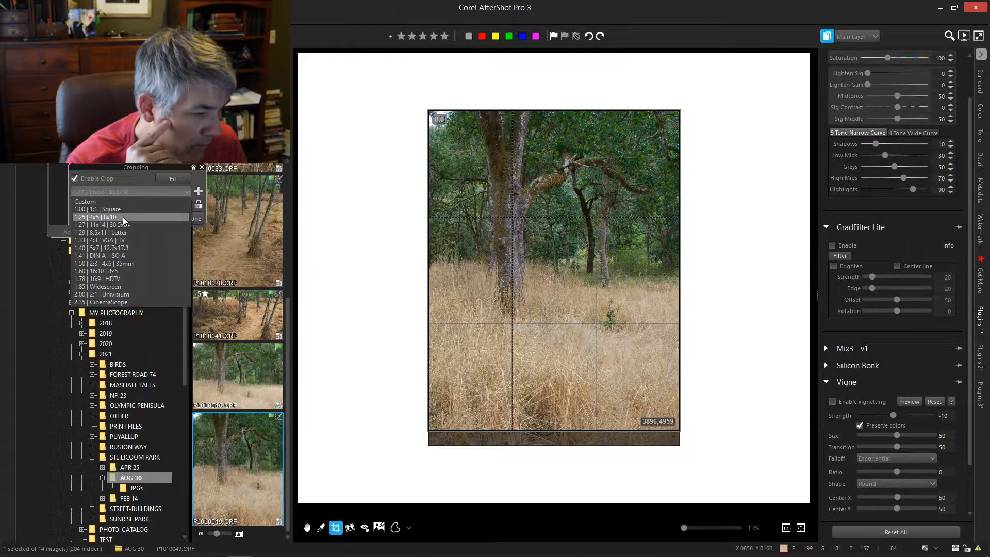
{"action": "left_click", "coordinate": [124, 220]}
{"action": "left_click_drag", "start_coordinate": [490, 296], "coordinate": [481, 267]}
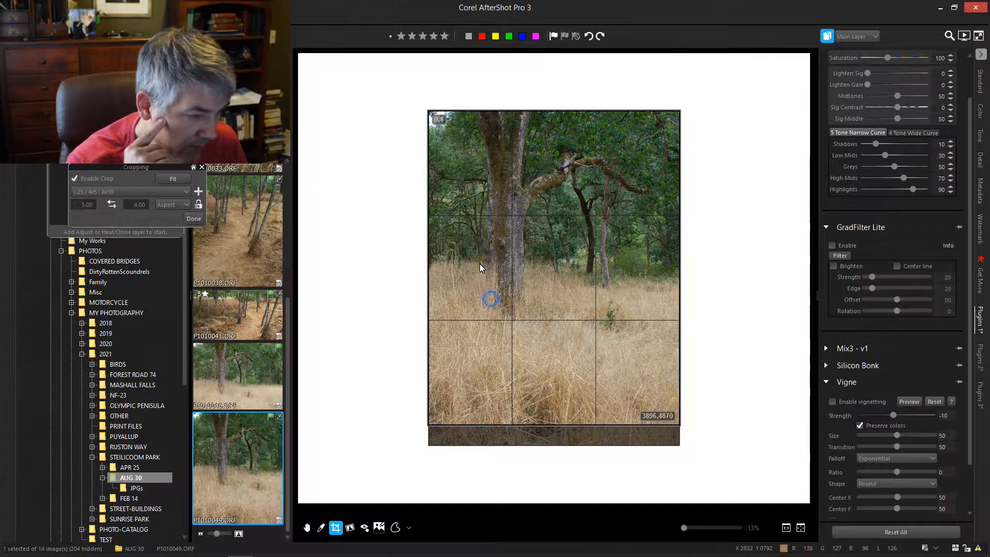
- Set the crop ratio to 1.27 11x14, center the frame vertically, and apply the crop
{"action": "left_click", "coordinate": [130, 193]}
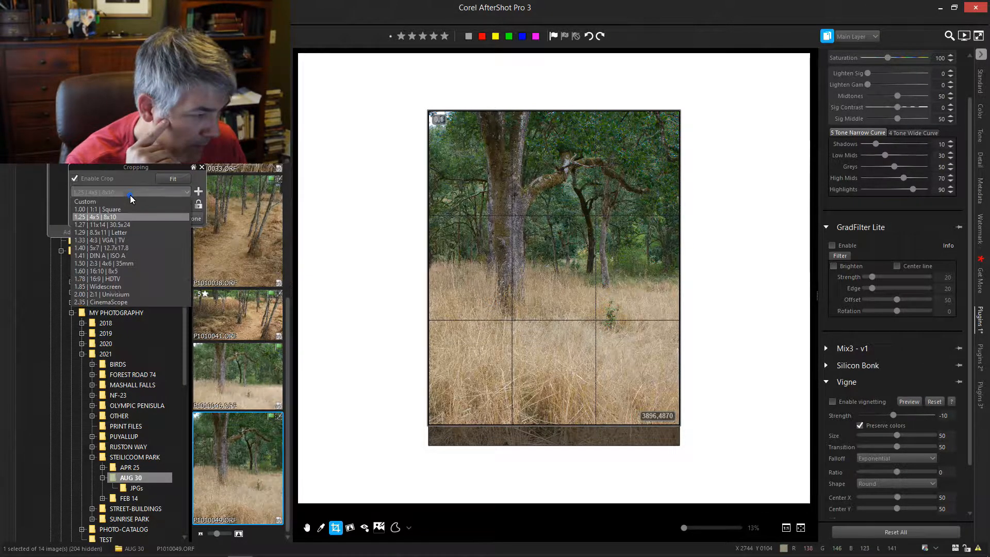
{"action": "left_click", "coordinate": [129, 225]}
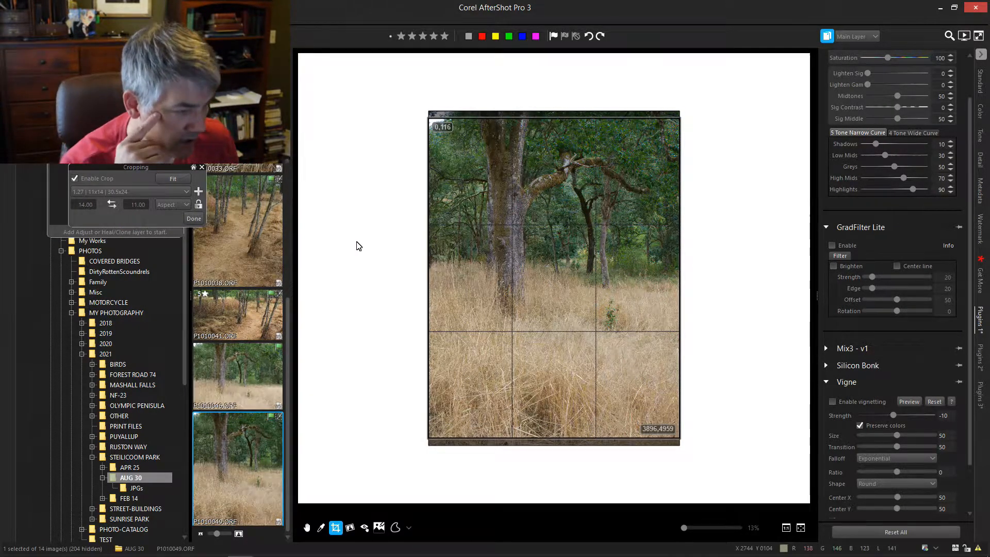
{"action": "left_click", "coordinate": [195, 220]}
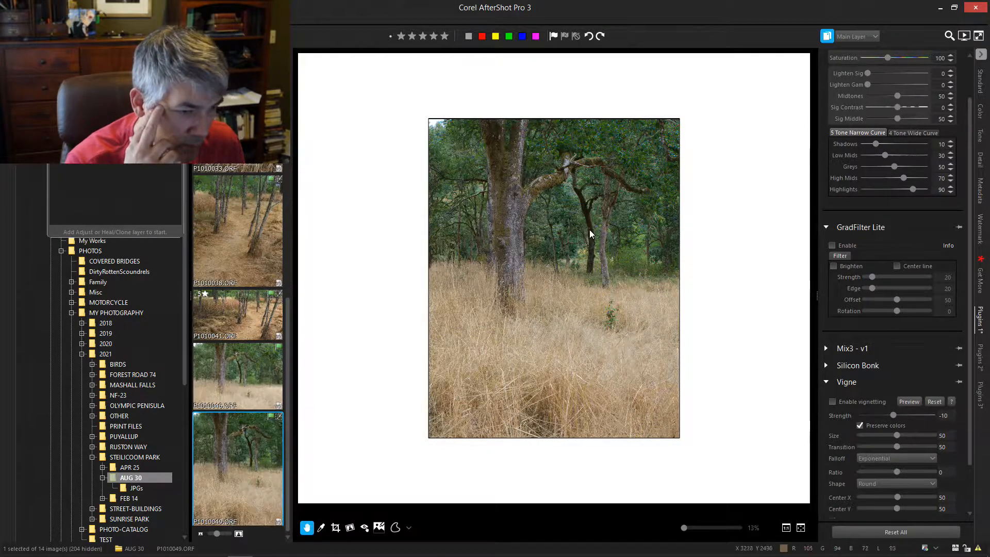
- Outline a curve clone region on a Heal/Clone/Blemish layer over the bright sky patch in the photo's upper-left corner
{"action": "left_click", "coordinate": [977, 83]}
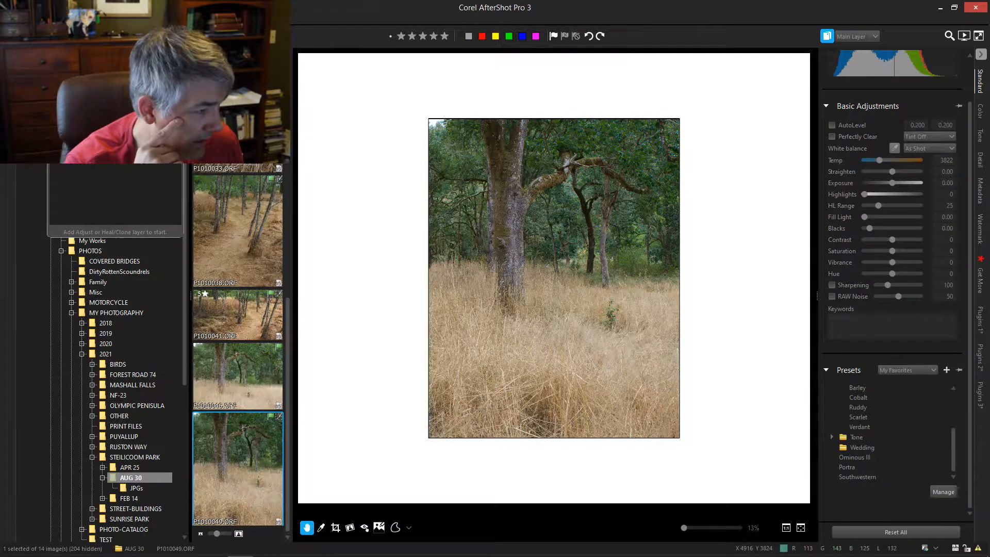
{"action": "left_click", "coordinate": [396, 527]}
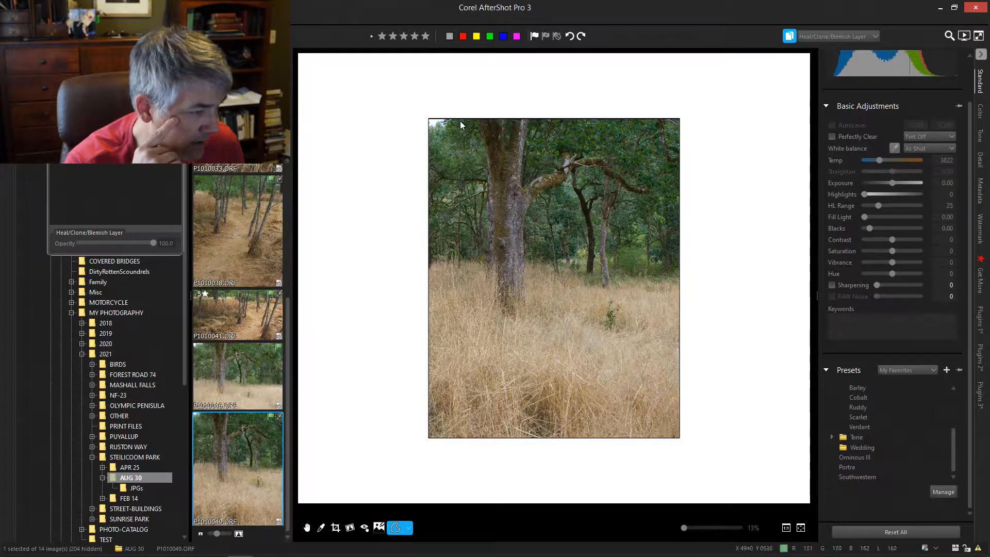
{"action": "left_click", "coordinate": [445, 130]}
{"action": "left_click", "coordinate": [439, 125]}
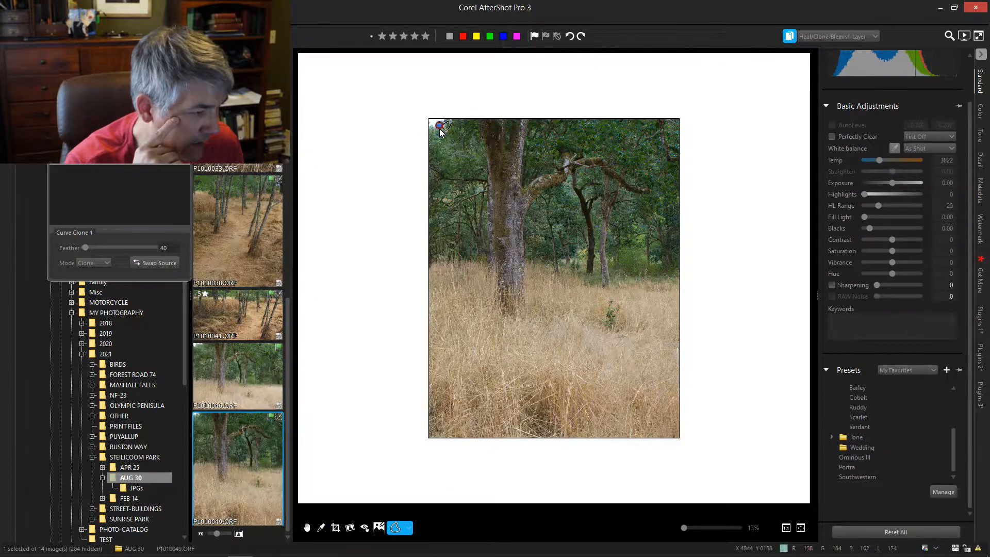
{"action": "left_click", "coordinate": [437, 131]}
{"action": "left_click", "coordinate": [432, 131]}
{"action": "left_click", "coordinate": [424, 133]}
{"action": "left_click", "coordinate": [427, 114]}
{"action": "left_click", "coordinate": [439, 119]}
{"action": "double_click", "coordinate": [439, 118]}
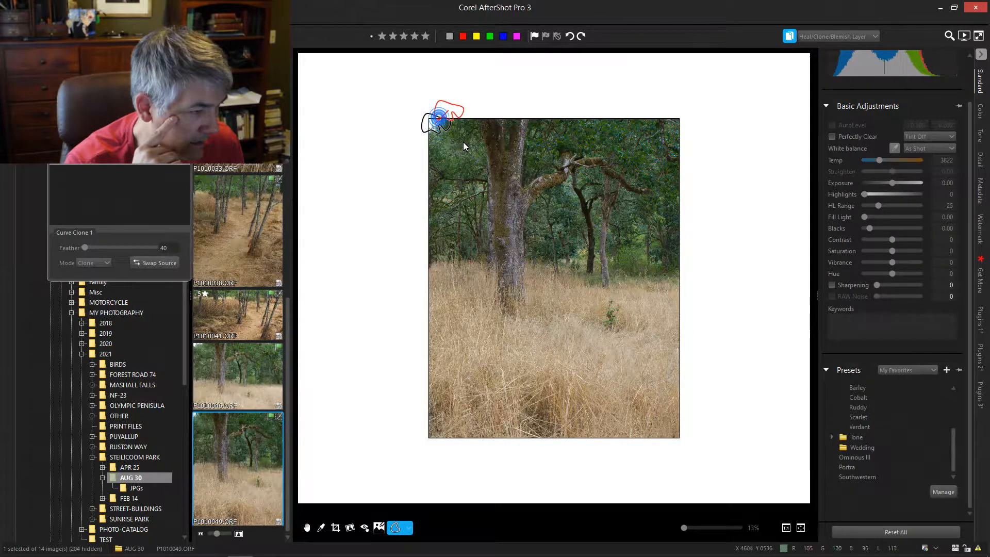
- Move the clone source onto the foliage directly below the corner patch, and return to the Main Layer
{"action": "left_click_drag", "start_coordinate": [459, 111], "coordinate": [471, 130]}
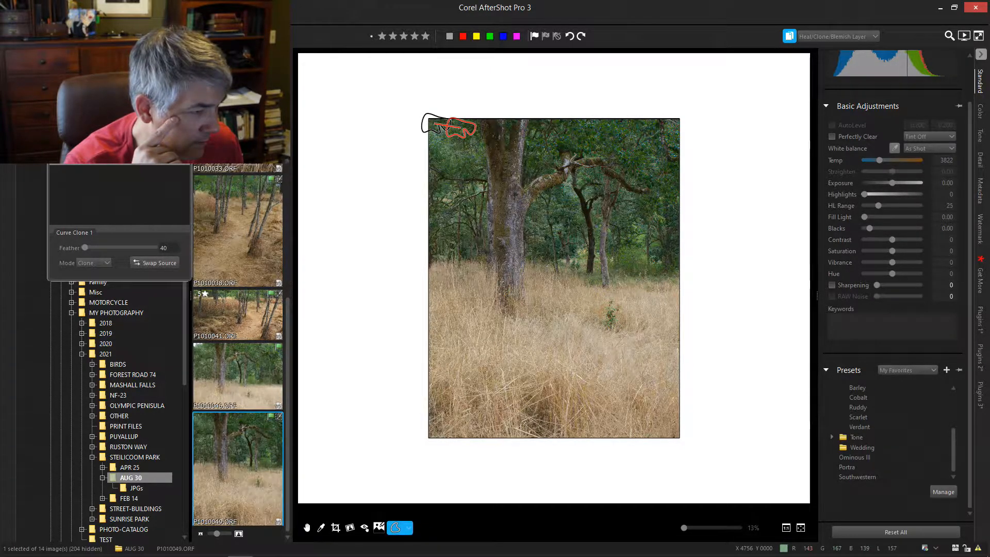
{"action": "left_click_drag", "start_coordinate": [458, 139], "coordinate": [444, 151]}
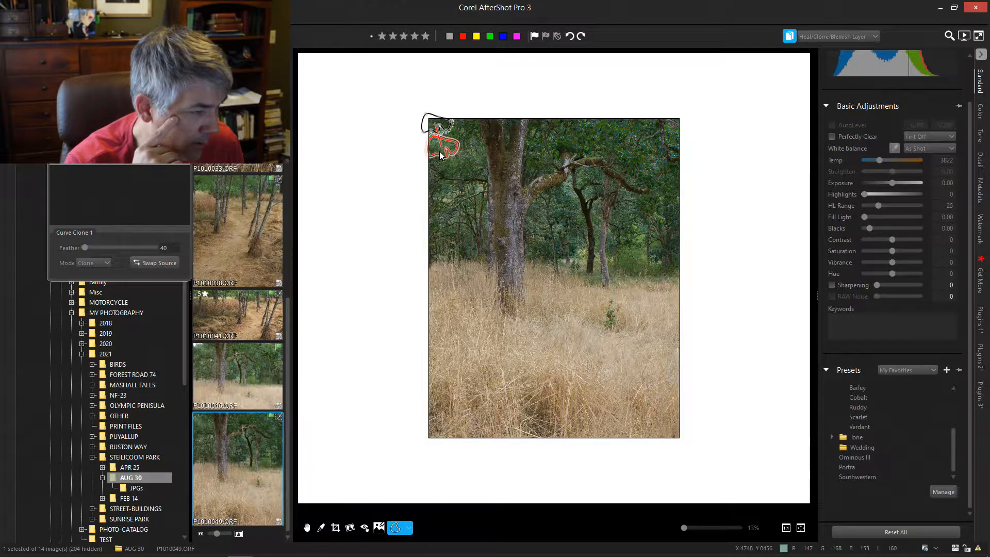
{"action": "left_click", "coordinate": [308, 528]}
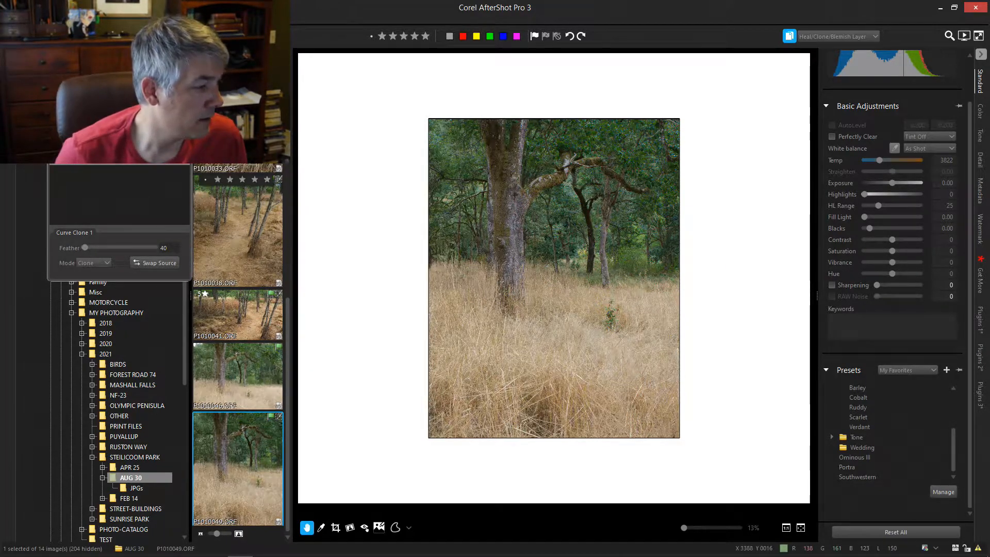
{"action": "left_click", "coordinate": [103, 124]}
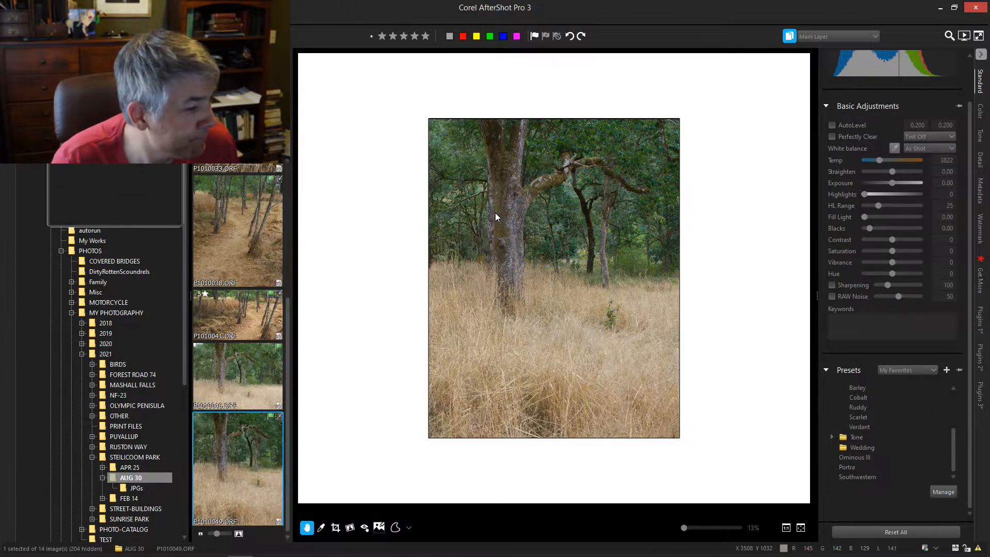
- Adjust the tone curve: move the white point slightly inward, raise the upper midtones to In 147, Out 163, and shift the midtone point to darken
{"action": "left_click", "coordinate": [980, 111]}
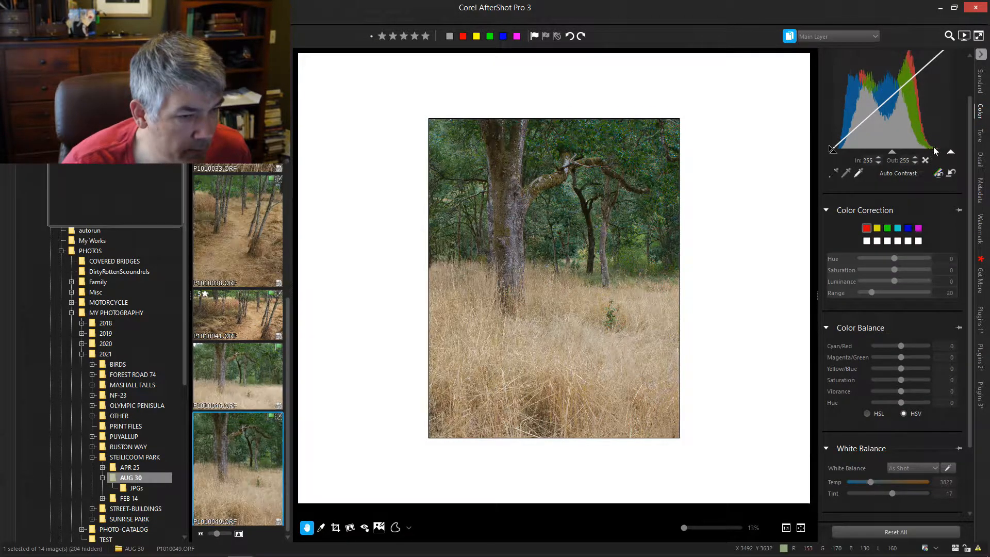
{"action": "left_click_drag", "start_coordinate": [953, 154], "coordinate": [943, 153]}
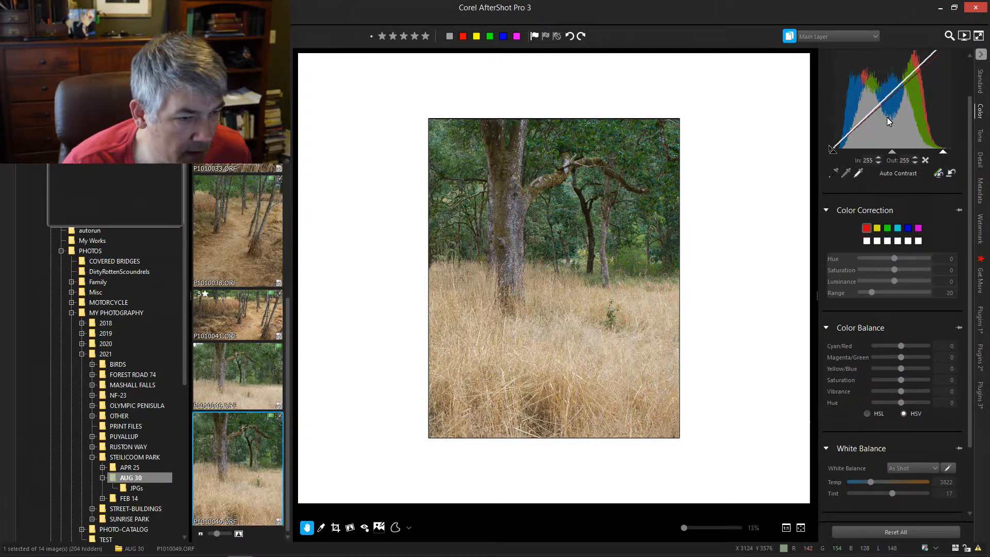
{"action": "left_click_drag", "start_coordinate": [902, 86], "coordinate": [896, 82]}
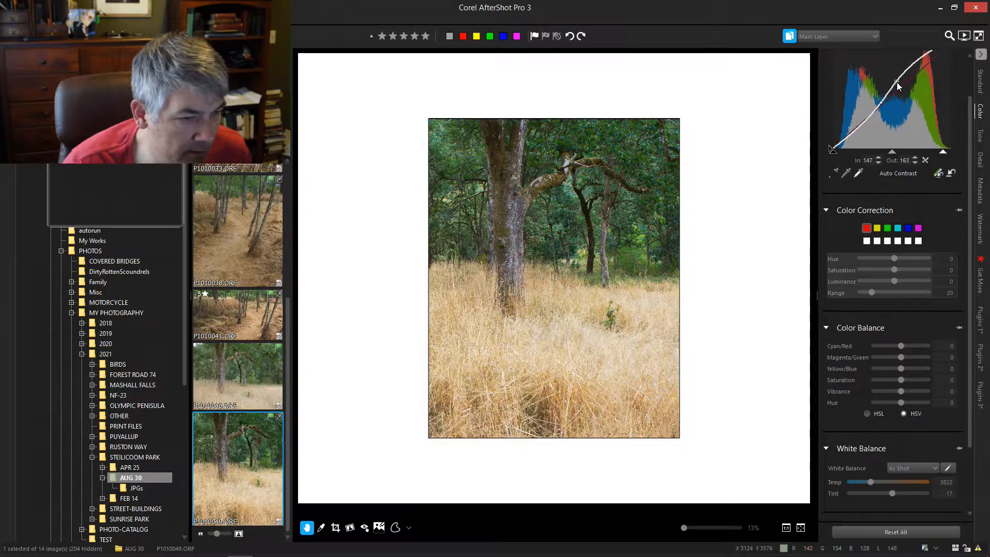
{"action": "left_click_drag", "start_coordinate": [891, 153], "coordinate": [883, 153]}
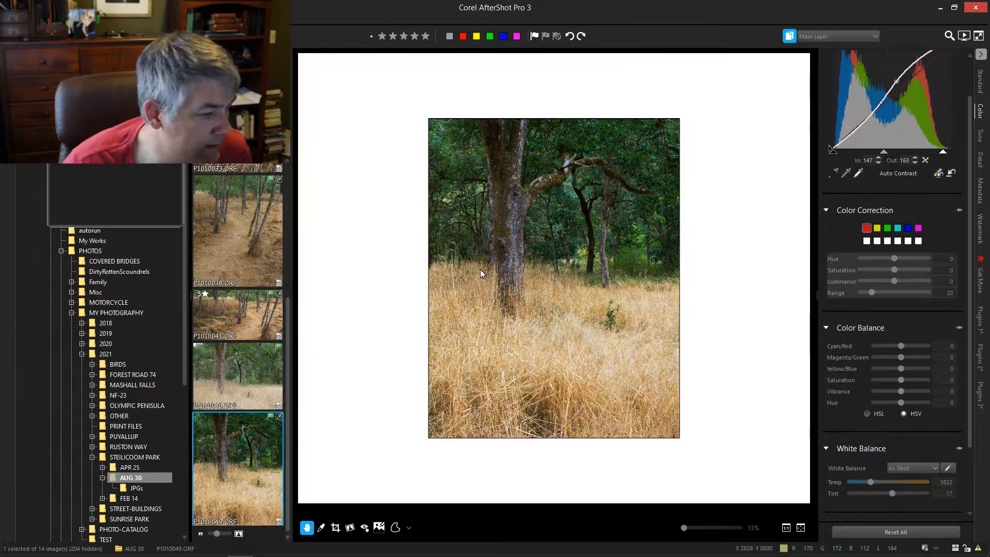
- Set the 5 Tone Narrow Curve to Shadows 11, Low Mids 49 and Greys 64, and inspect the trees up close
{"action": "left_click", "coordinate": [979, 320]}
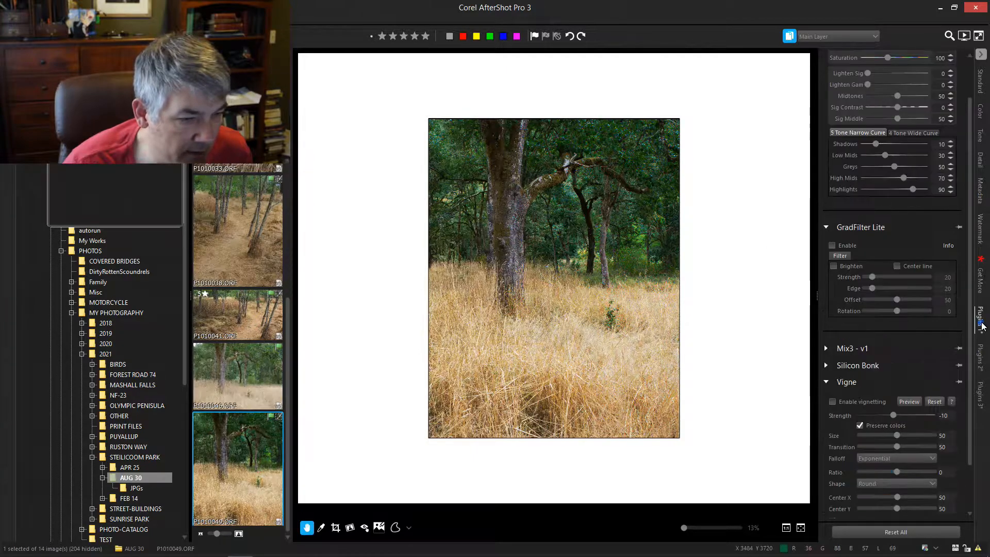
{"action": "mouse_move", "coordinate": [883, 156]}
{"action": "left_mouse_down"}
{"action": "mouse_move", "coordinate": [899, 168]}
{"action": "mouse_move", "coordinate": [877, 146]}
{"action": "left_mouse_up"}
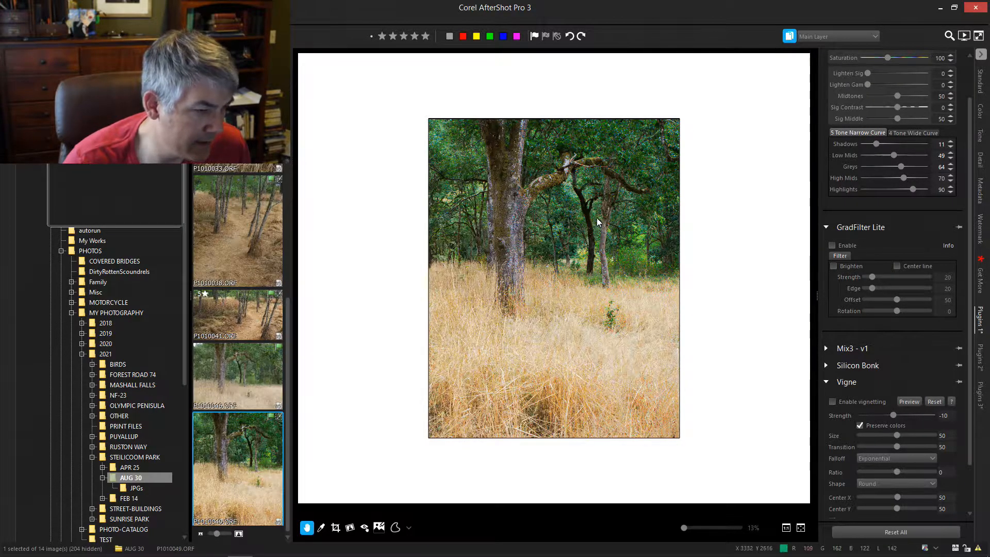
{"action": "scroll", "coordinate": [587, 200], "scroll_direction": "up", "scroll_amount": 3}
{"action": "scroll", "coordinate": [589, 199], "scroll_direction": "up", "scroll_amount": 3}
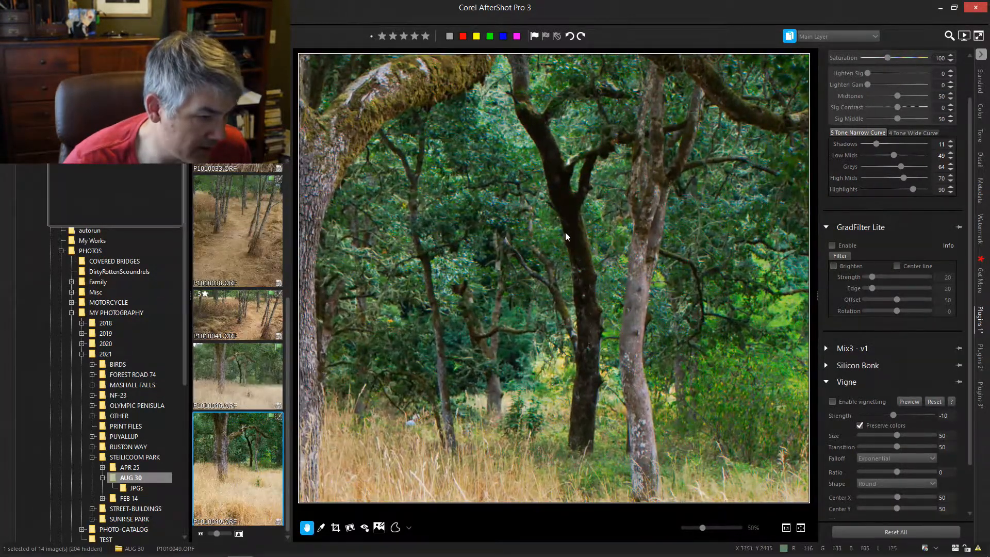
{"action": "scroll", "coordinate": [583, 234], "scroll_direction": "up", "scroll_amount": 2}
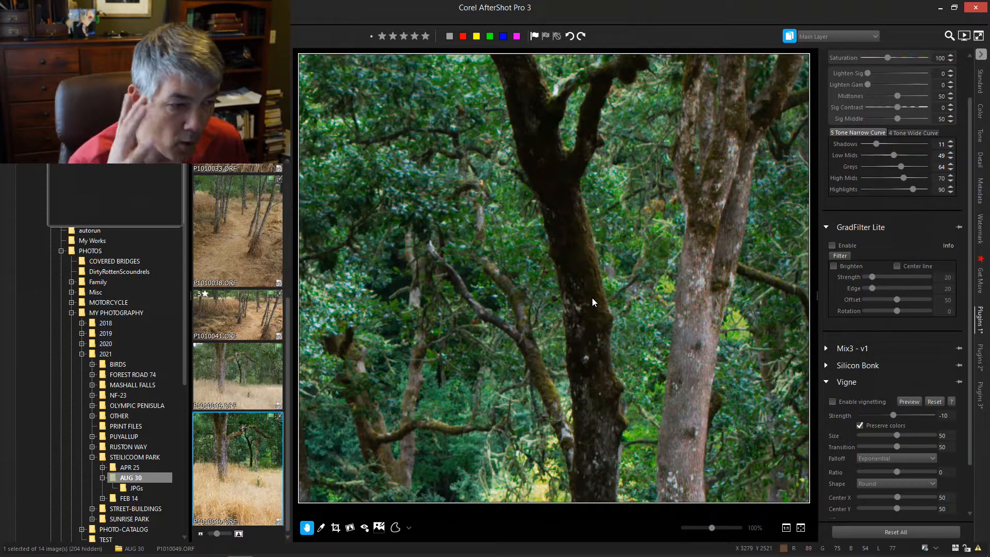
{"action": "scroll", "coordinate": [659, 297], "scroll_direction": "down", "scroll_amount": 4}
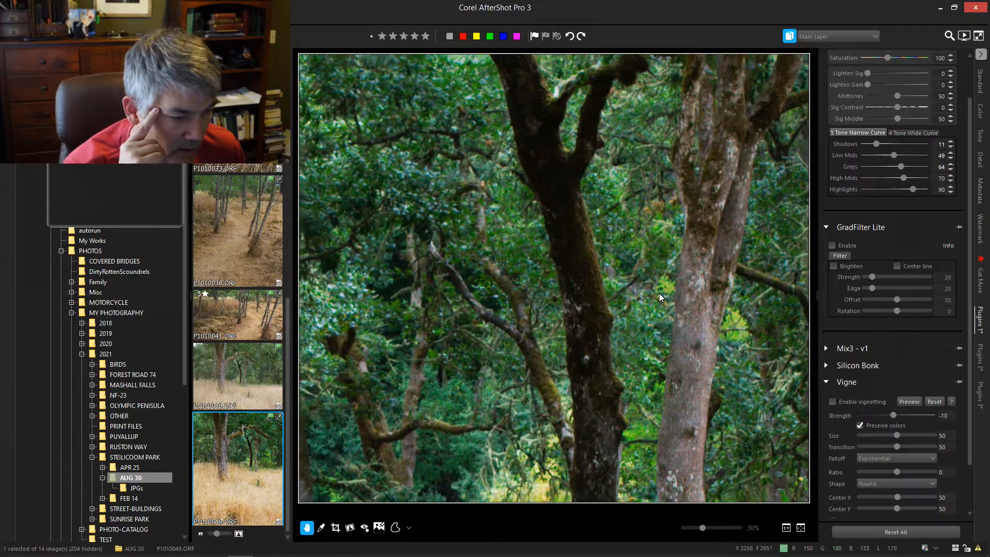
{"action": "scroll", "coordinate": [620, 320], "scroll_direction": "down", "scroll_amount": 2}
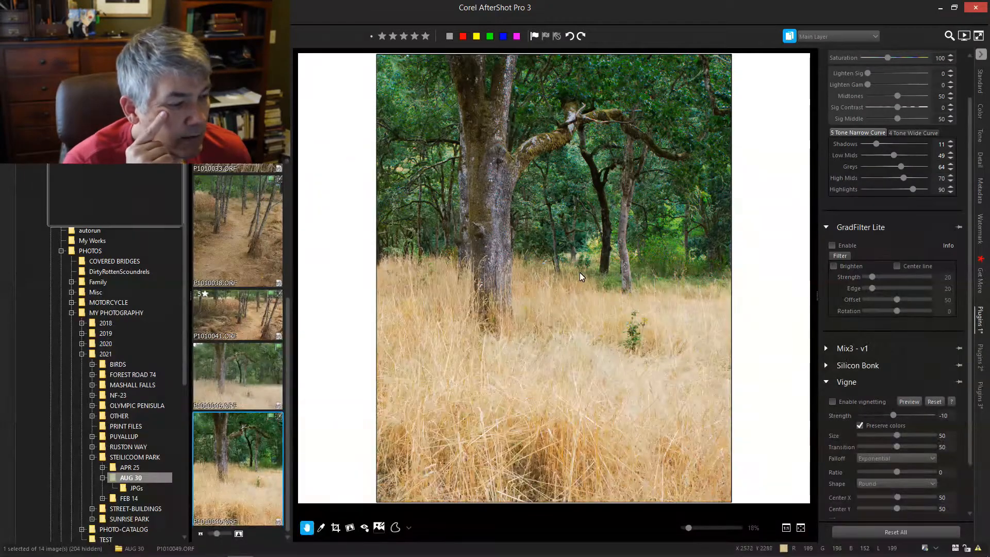
{"action": "scroll", "coordinate": [611, 279], "scroll_direction": "down", "scroll_amount": 2}
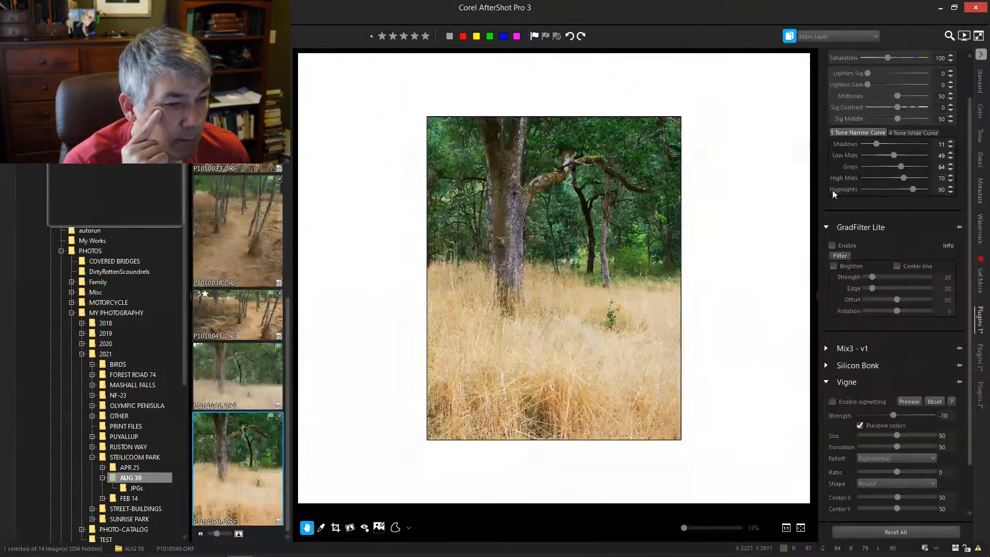
- Try the photo in black and white with Saturation at -100, and reset the saturation to its default
{"action": "left_click", "coordinate": [979, 81]}
{"action": "left_click_drag", "start_coordinate": [893, 254], "coordinate": [853, 252]}
{"action": "scroll", "coordinate": [555, 227], "scroll_direction": "up", "scroll_amount": 2}
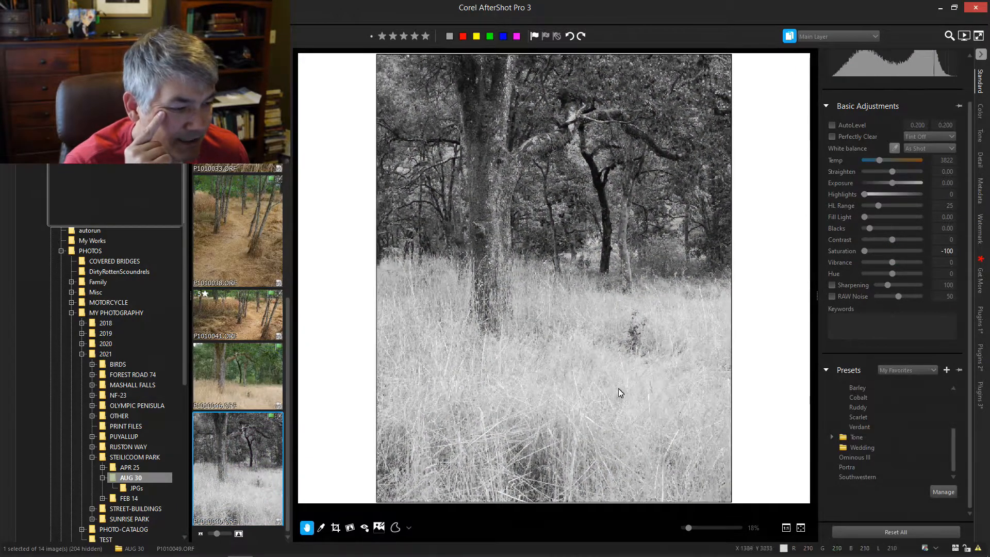
{"action": "scroll", "coordinate": [589, 240], "scroll_direction": "up", "scroll_amount": 2}
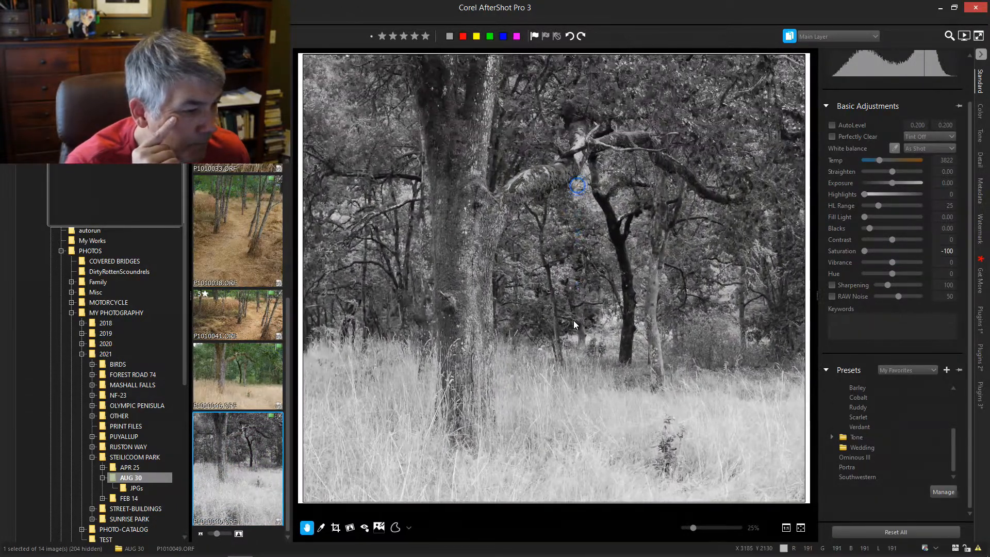
{"action": "double_click", "coordinate": [837, 252]}
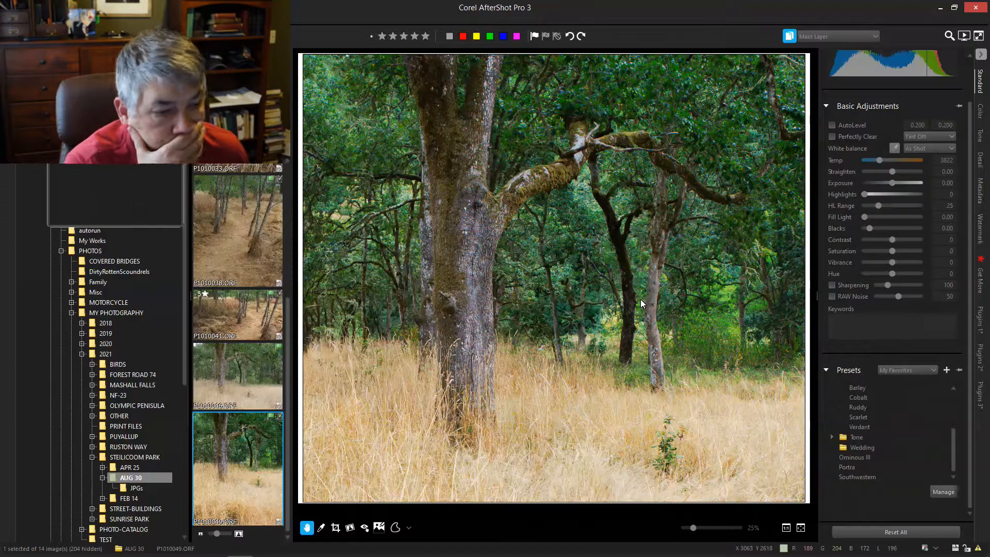
- View the whole edited photo, and switch to P1010041.ORF
{"action": "scroll", "coordinate": [641, 300], "scroll_direction": "down", "scroll_amount": 3}
{"action": "scroll", "coordinate": [641, 300], "scroll_direction": "down", "scroll_amount": 2}
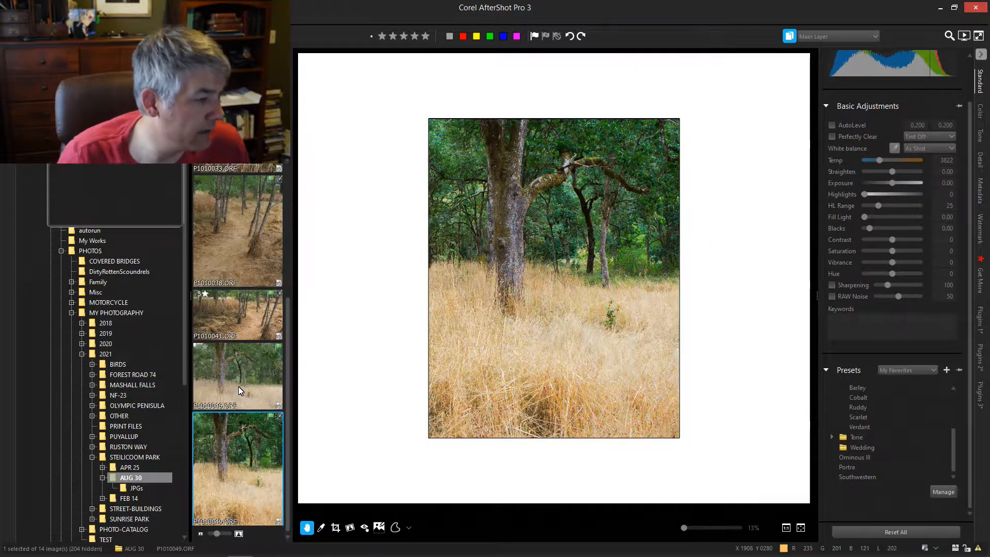
{"action": "left_click", "coordinate": [243, 323]}
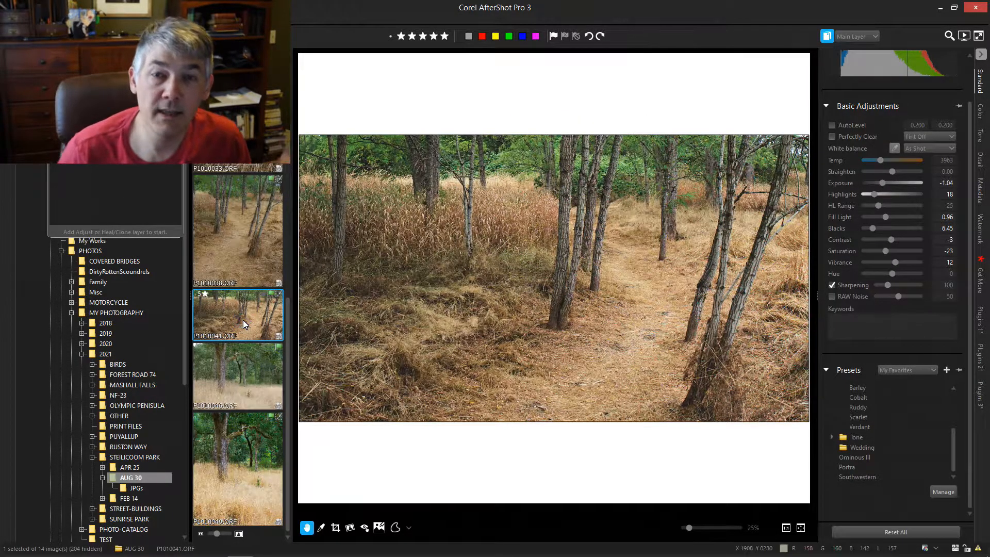